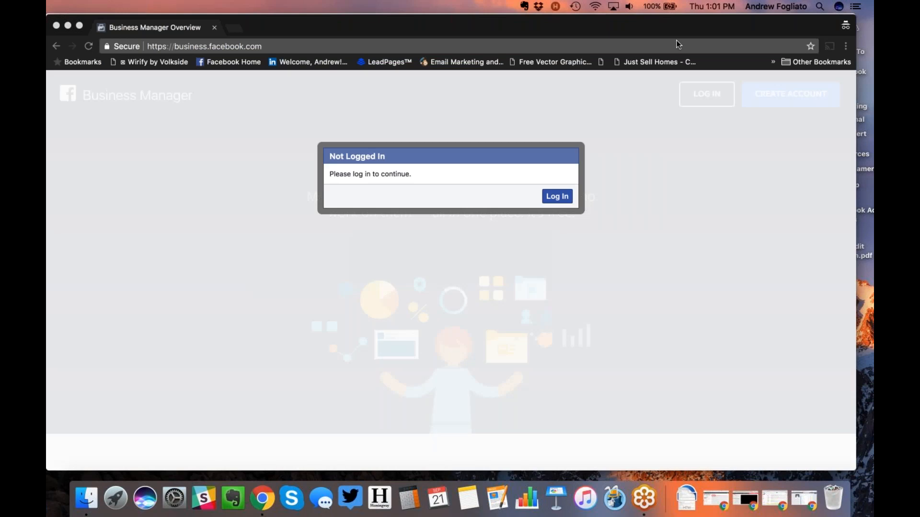
# Step: Reload the logged-out Business Manager page, then close that window to reveal Ads Manager
pyautogui.click(89, 46)
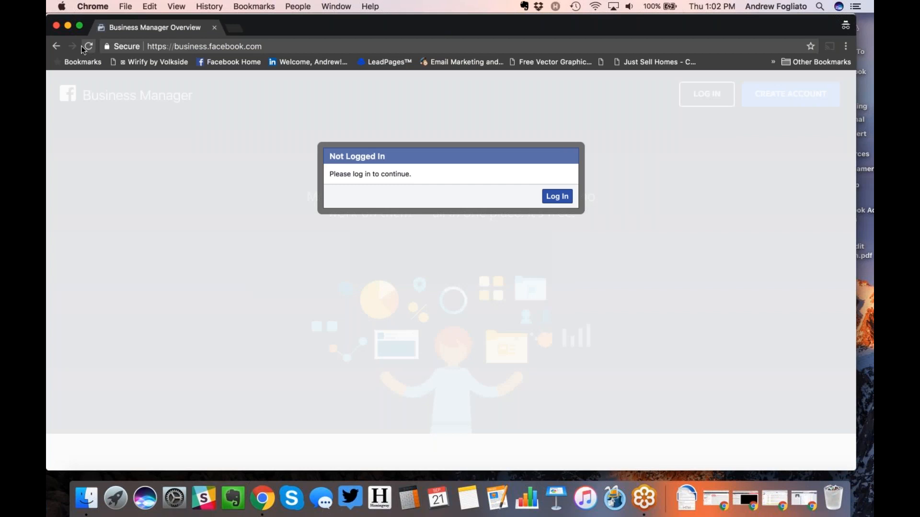
pyautogui.click(57, 26)
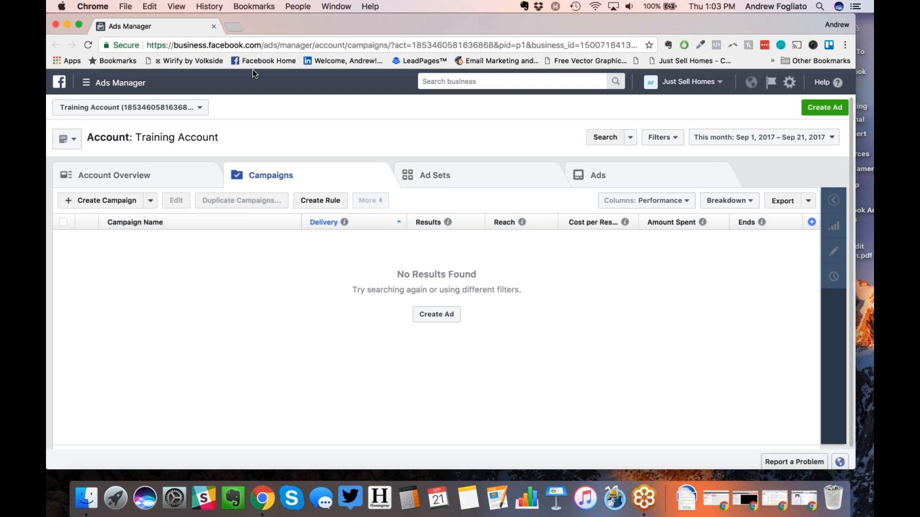
# Step: In a new tab, search Facebook for 'just sell homes' and open the Just Sell Homes Page
pyautogui.click(234, 25)
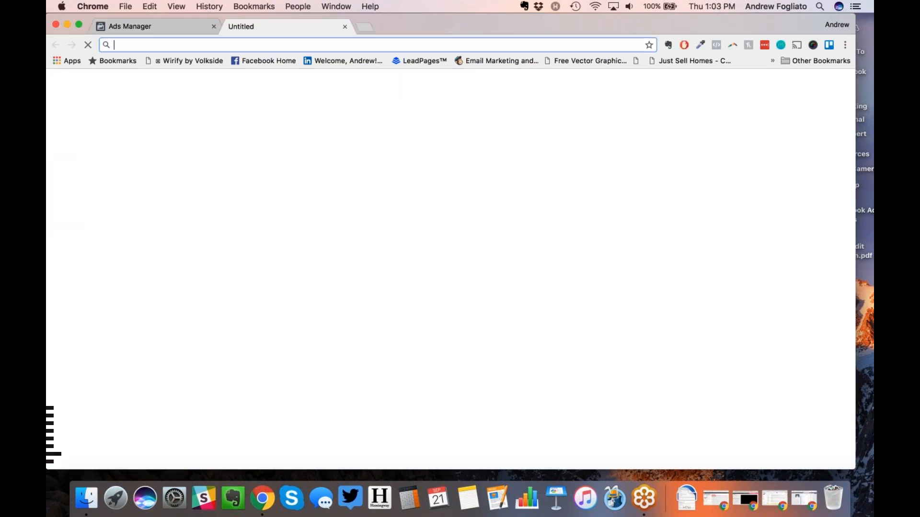
pyautogui.click(247, 56)
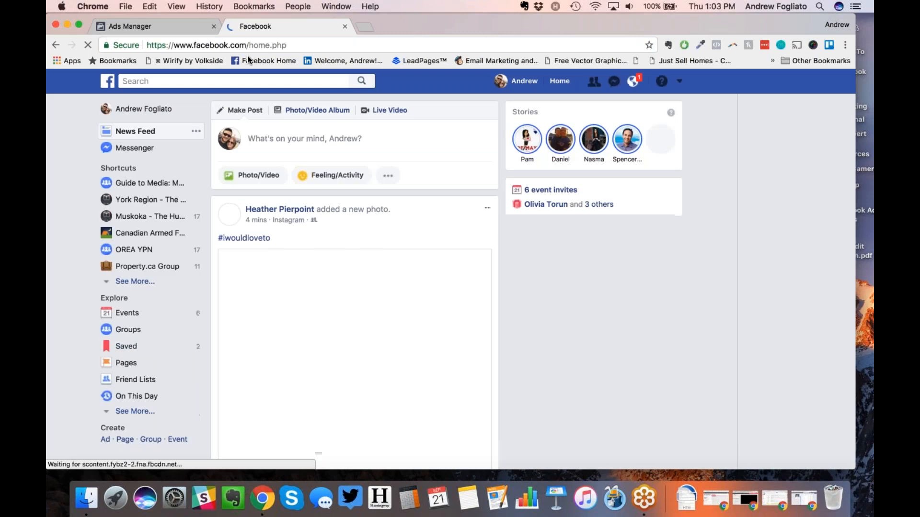
pyautogui.click(269, 81)
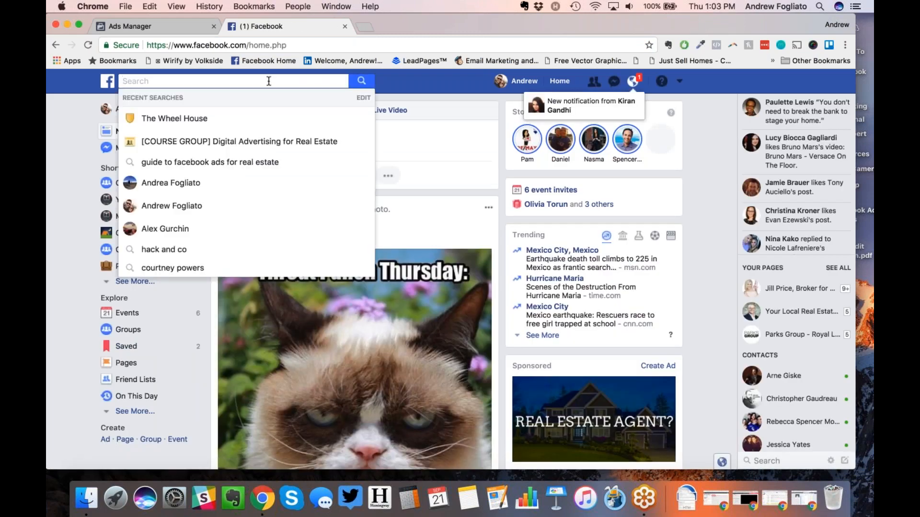
pyautogui.write('just sell homes')
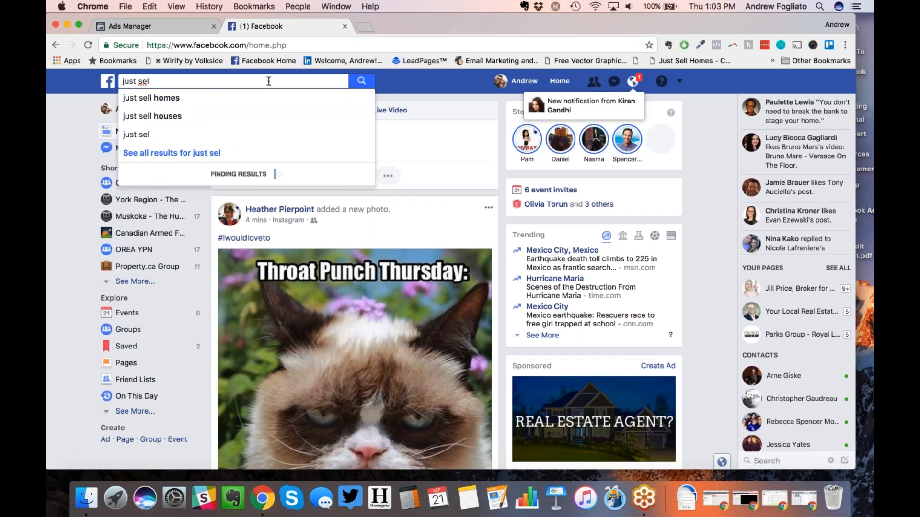
pyautogui.press('Return')
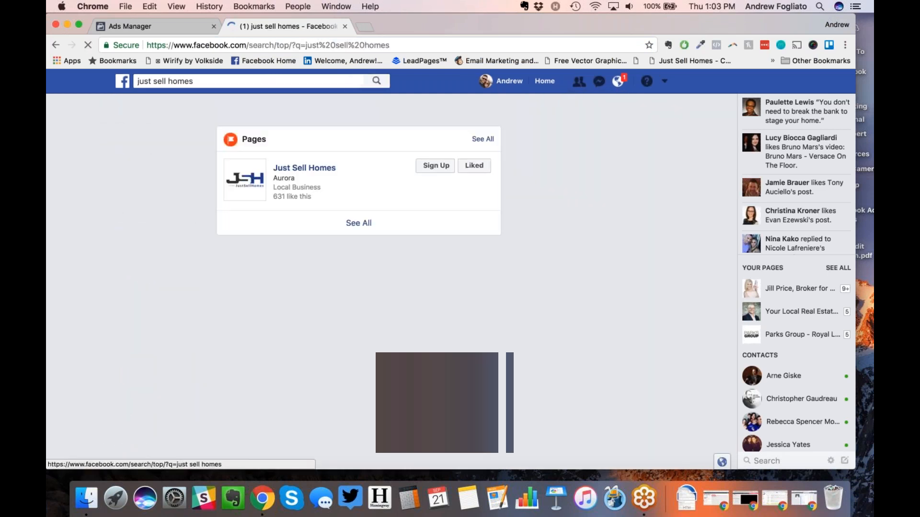
pyautogui.click(292, 169)
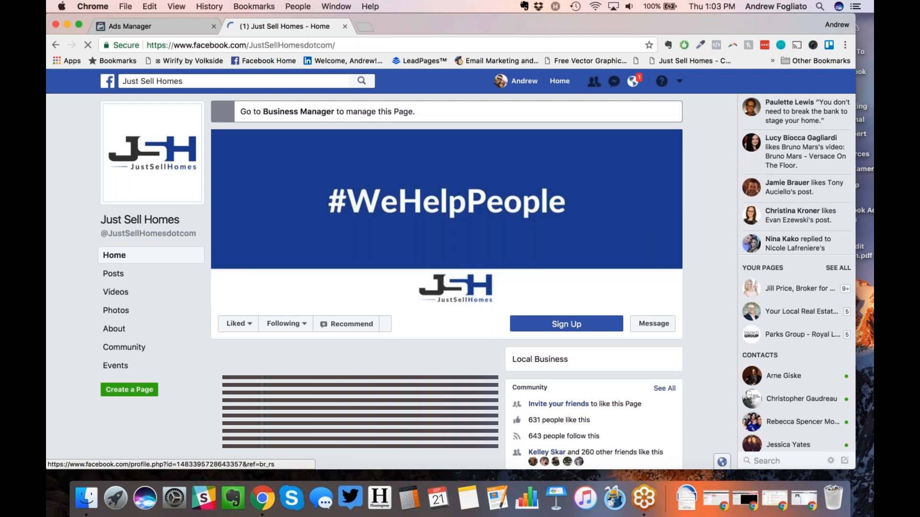
# Step: Scroll through the Just Sell Homes Page to look over its content
pyautogui.scroll(-3, 255, 293)
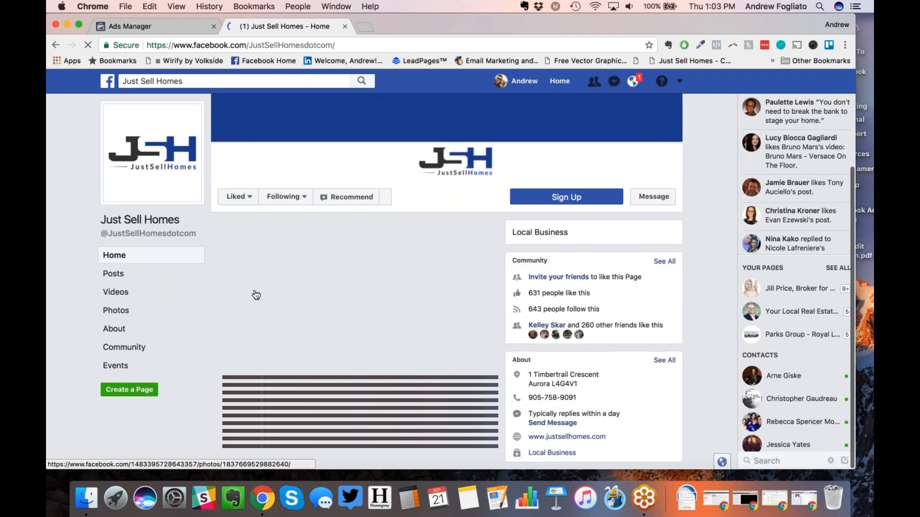
pyautogui.scroll(-6, 246, 207)
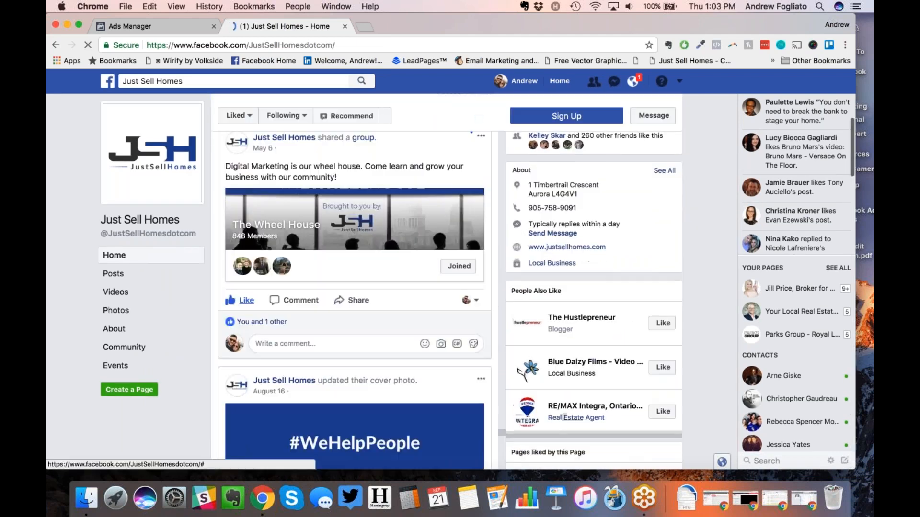
pyautogui.moveTo(247, 207)
pyautogui.scroll(2, 247, 206)
pyautogui.scroll(-10, 247, 206)
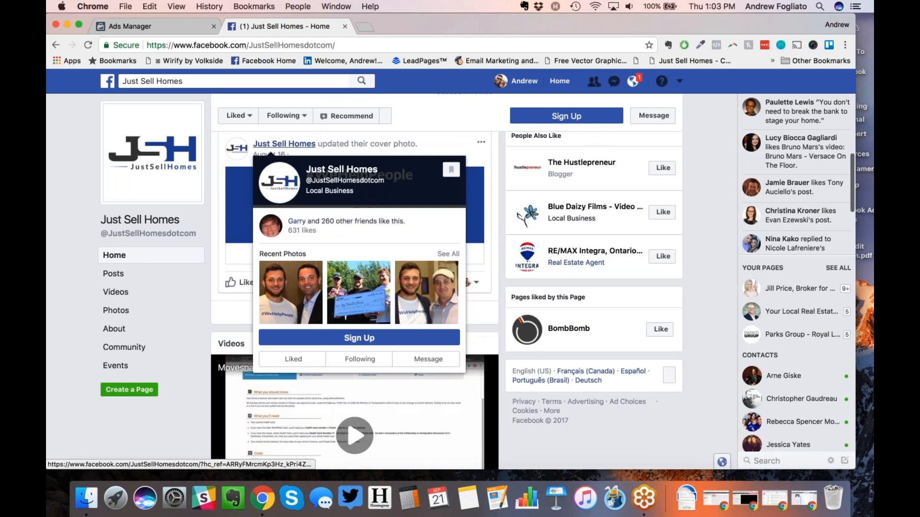
pyautogui.scroll(-10, 306, 268)
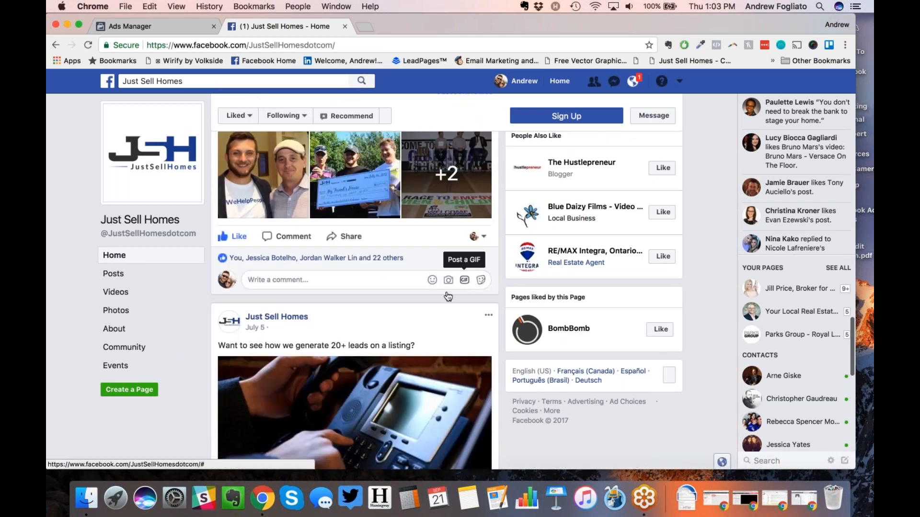
pyautogui.scroll(5, 323, 330)
pyautogui.scroll(10, 322, 329)
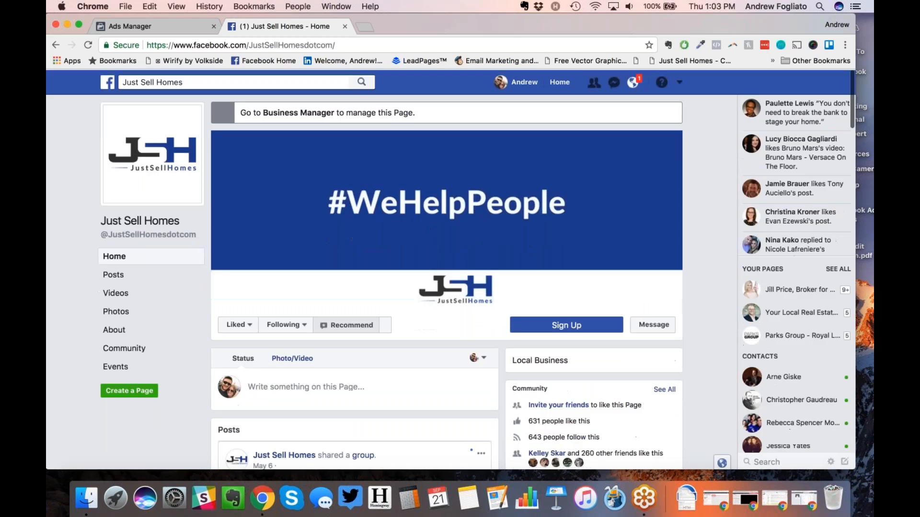
pyautogui.scroll(-3, 322, 329)
pyautogui.scroll(5, 322, 329)
# Step: Switch the Just Sell Homes Page to its Business Manager view, review its posts, then return home
pyautogui.click(297, 112)
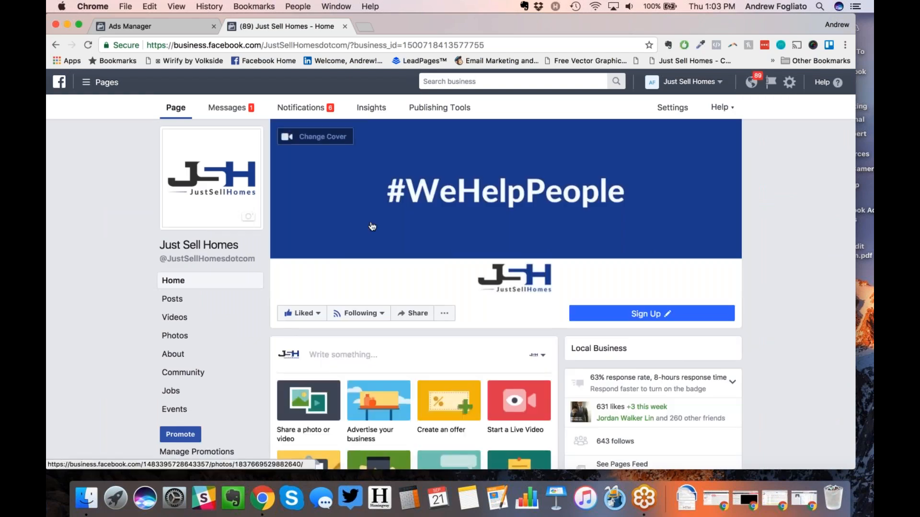
pyautogui.scroll(-10, 372, 226)
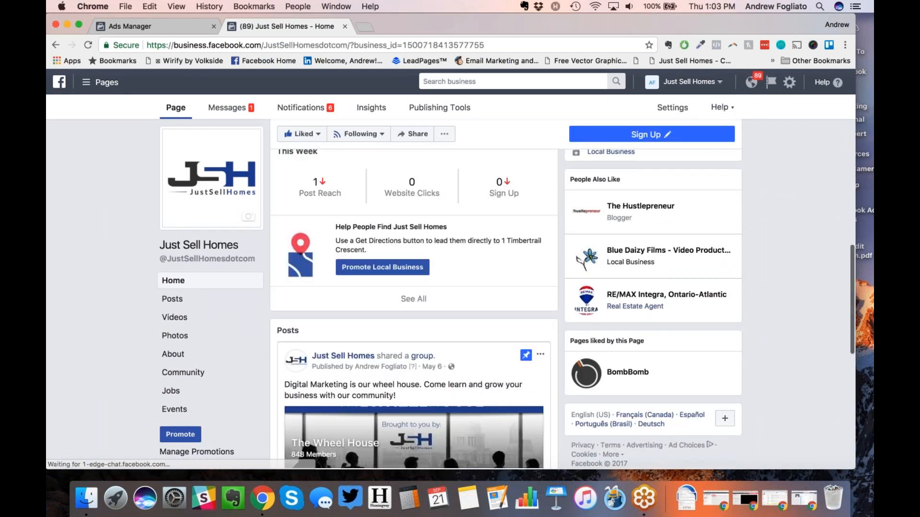
pyautogui.scroll(-5, 373, 227)
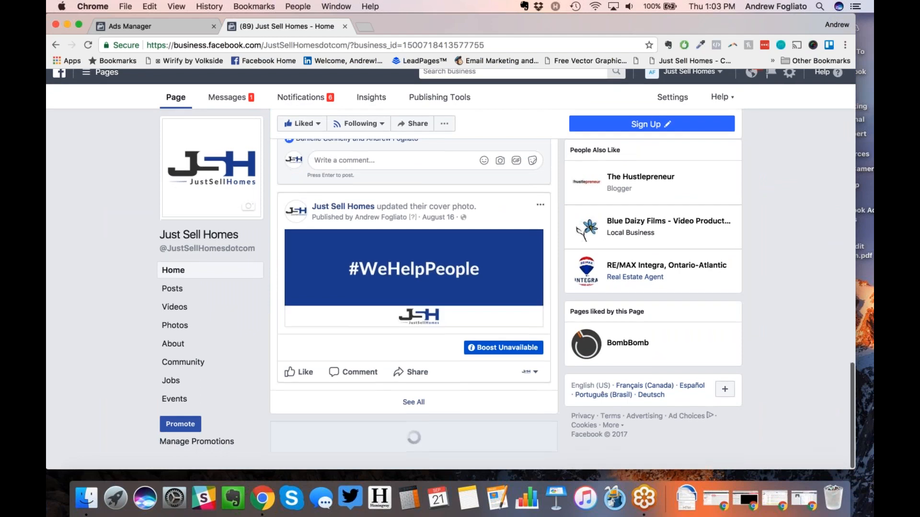
pyautogui.scroll(5, 372, 227)
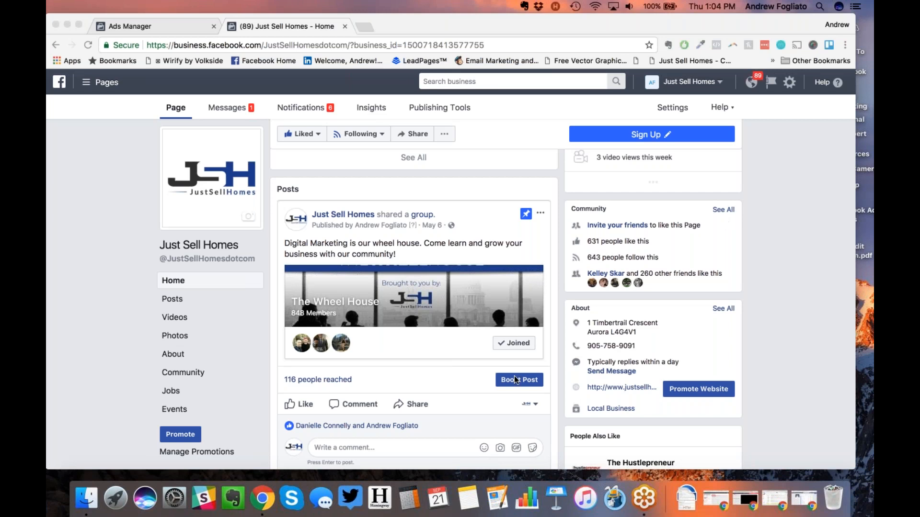
pyautogui.click(481, 379)
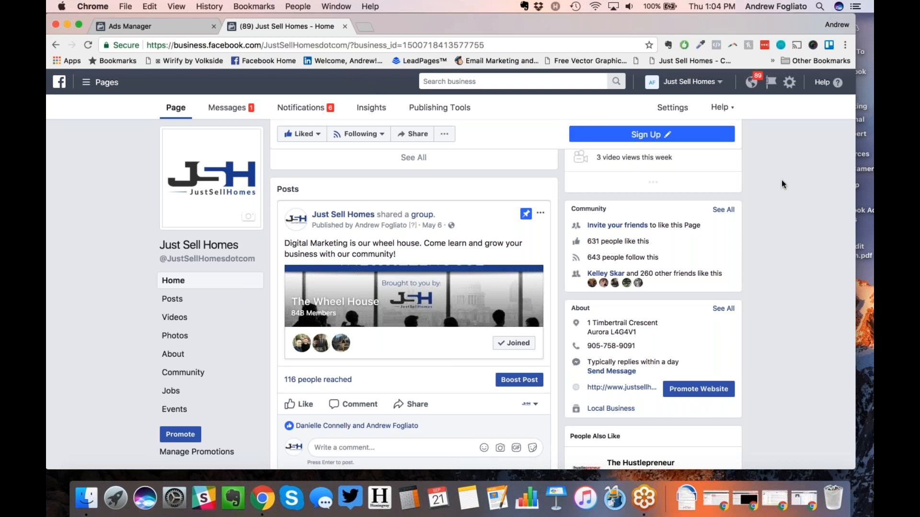
pyautogui.click(739, 175)
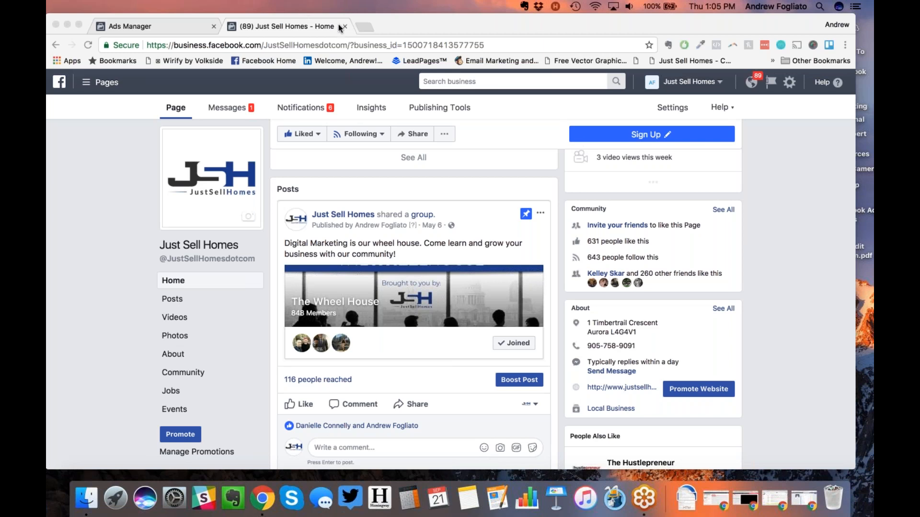
pyautogui.click(283, 58)
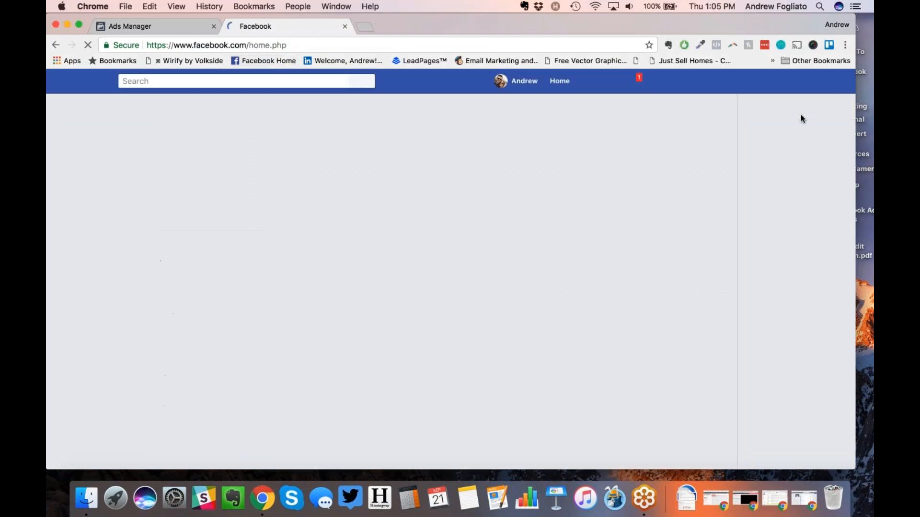
# Step: Check the account menu, then close the Facebook tab to return to the Training Account campaigns
pyautogui.click(680, 83)
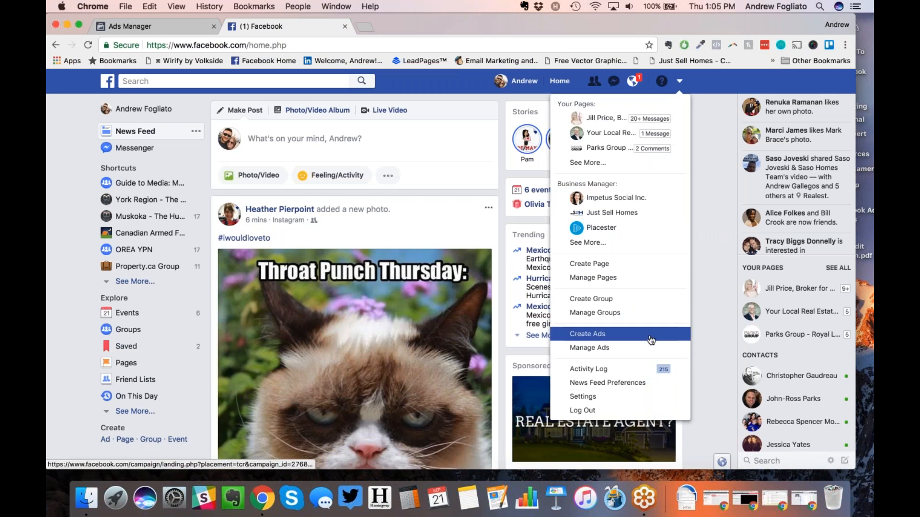
pyautogui.click(708, 261)
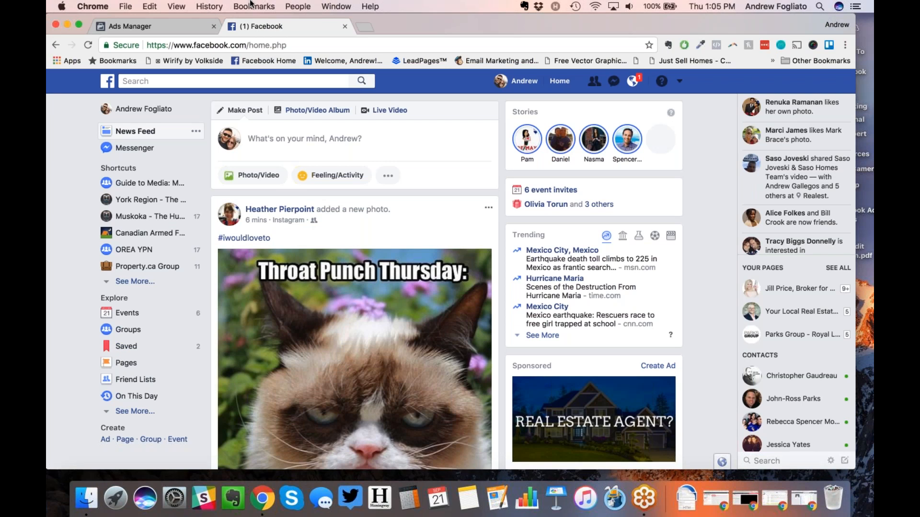
pyautogui.click(345, 26)
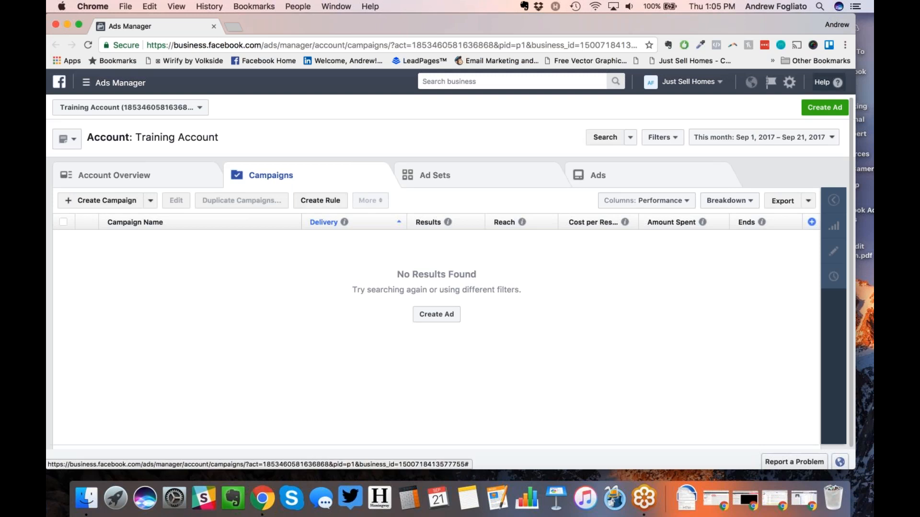
# Step: Start a new campaign for the Training Account with the Create button
pyautogui.click(812, 111)
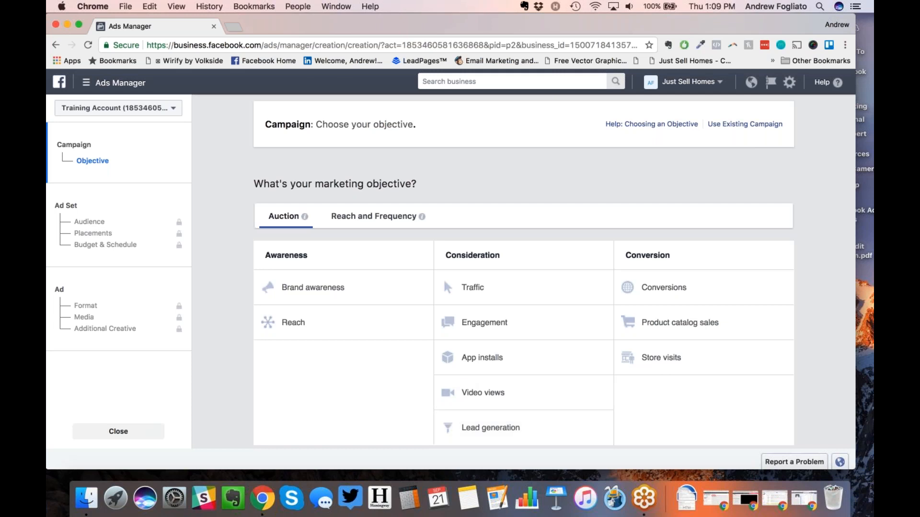
pyautogui.click(239, 29)
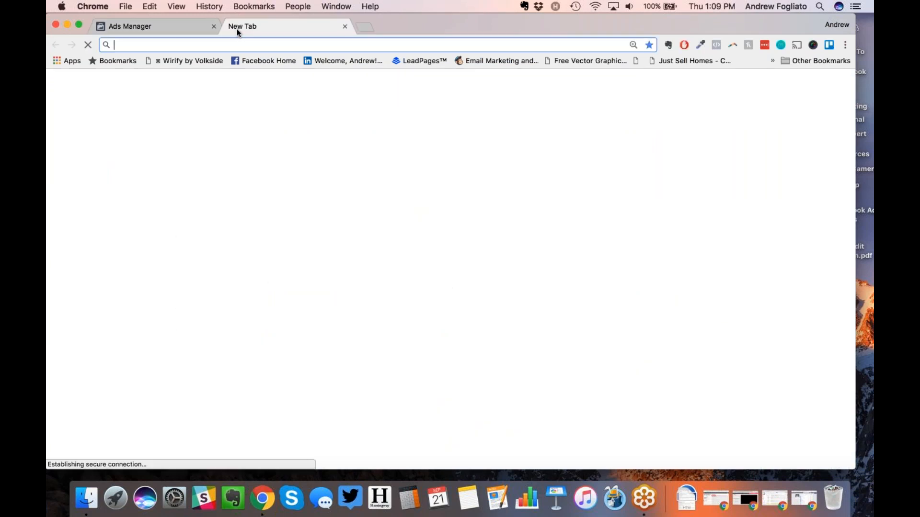
pyautogui.write('www.leads')
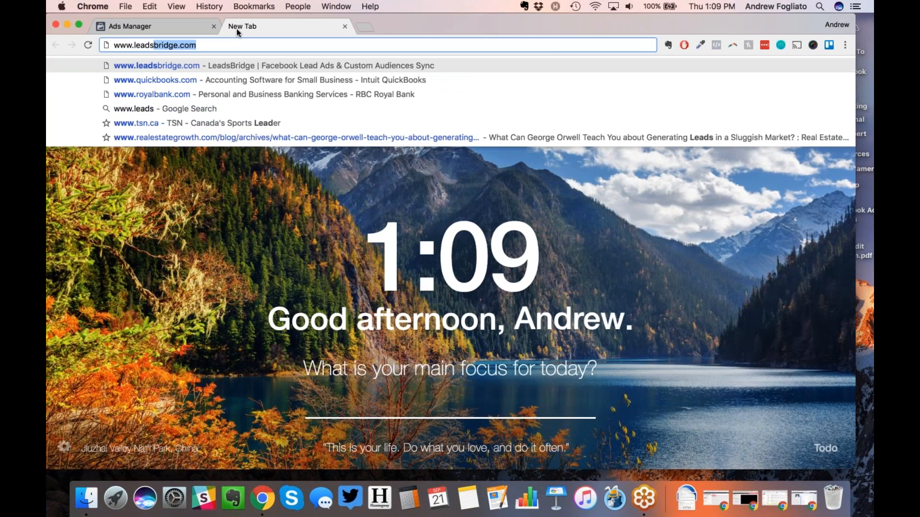
pyautogui.press('Return')
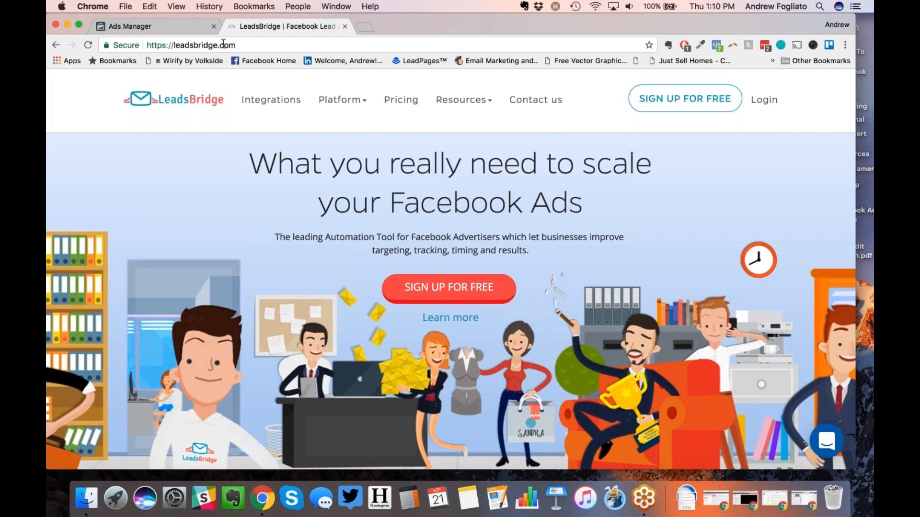
# Step: Switch back to the Ads Manager tab and choose Traffic as the campaign objective
pyautogui.click(180, 25)
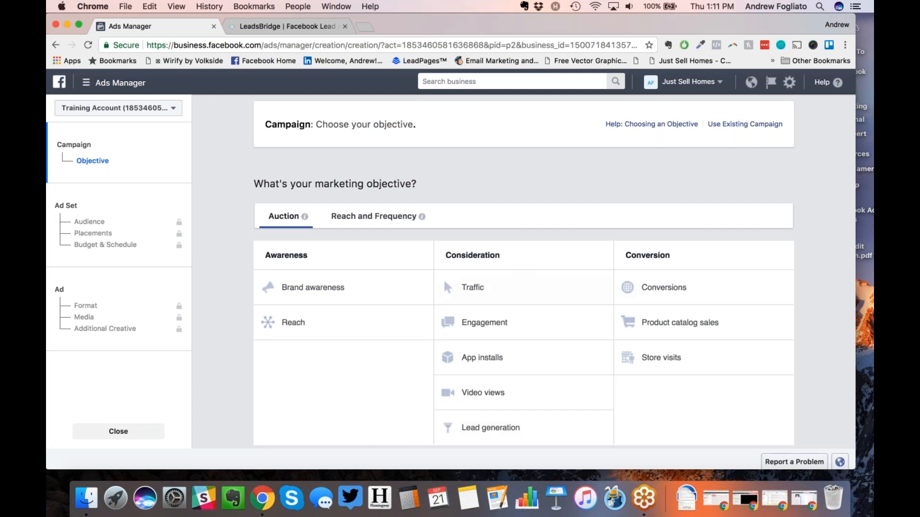
pyautogui.click(510, 287)
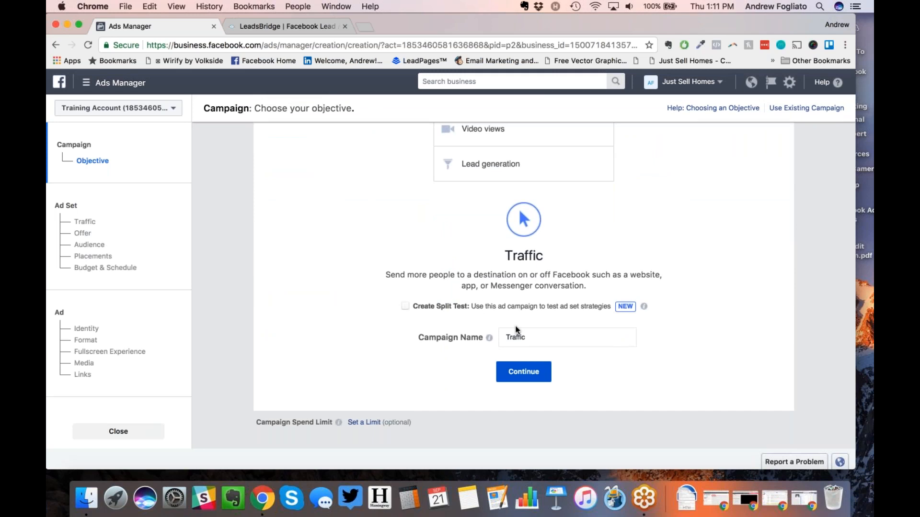
# Step: Name the Traffic campaign 'Test - September 21st, 2017 Webinar' and continue to the ad set
pyautogui.doubleClick(536, 339)
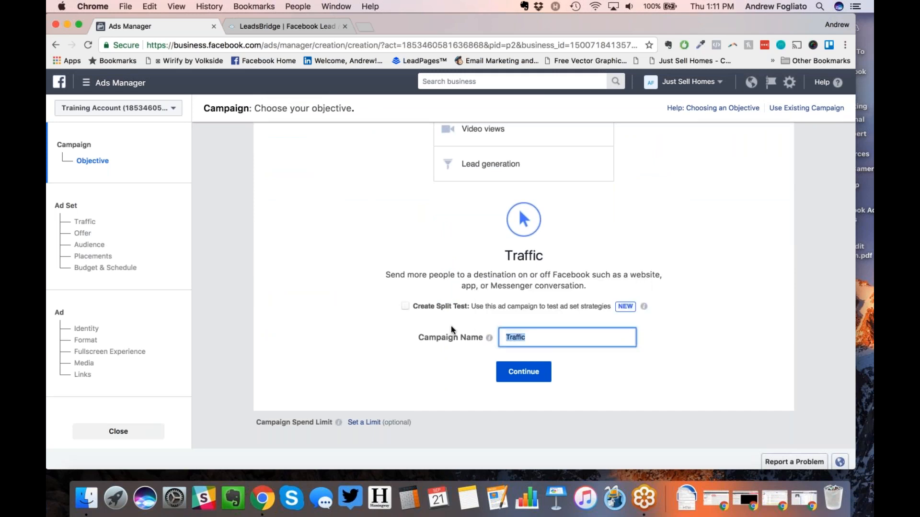
pyautogui.write('Test - A')
pyautogui.press('BackSpace')
pyautogui.write('September 21st, 20')
pyautogui.press('BackSpace')
pyautogui.write('017 w')
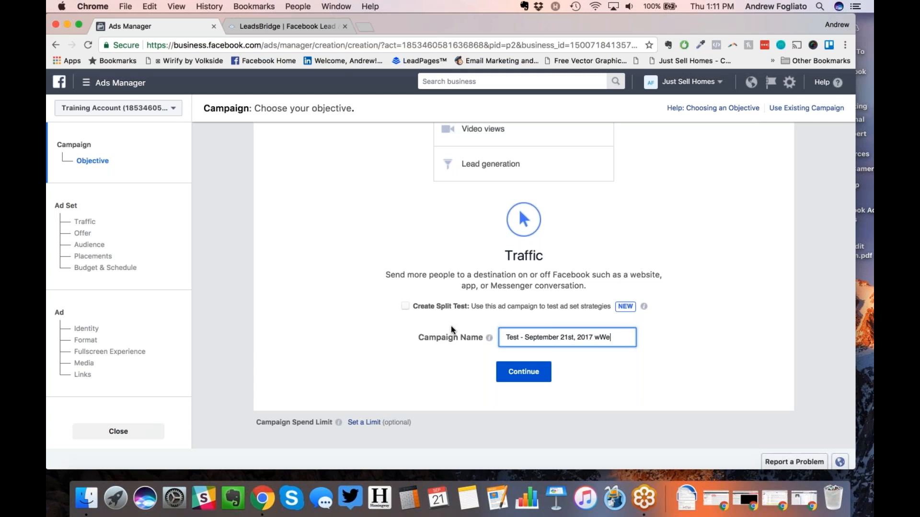
pyautogui.press('BackSpace')
pyautogui.write('Webinar')
pyautogui.click(498, 371)
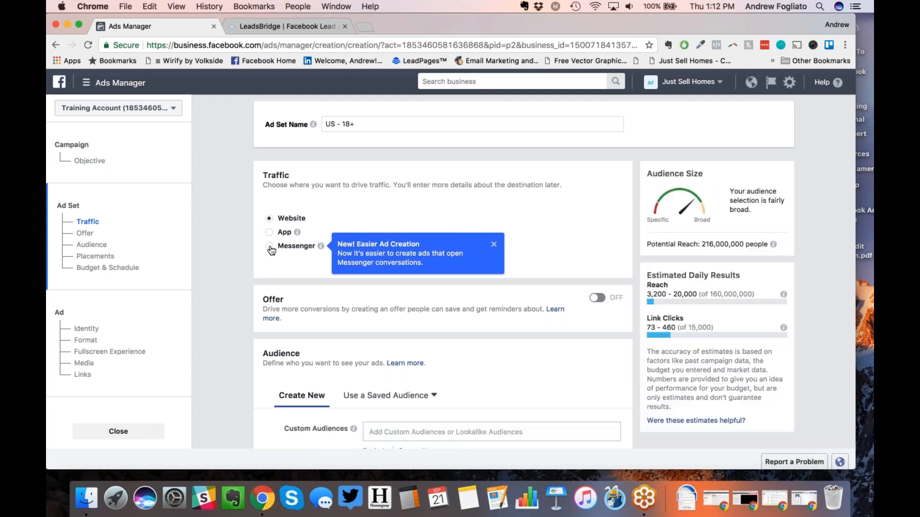
# Step: Keep Website as the traffic destination after trying Messenger, and dismiss the Easier Ad Creation tip
pyautogui.click(270, 247)
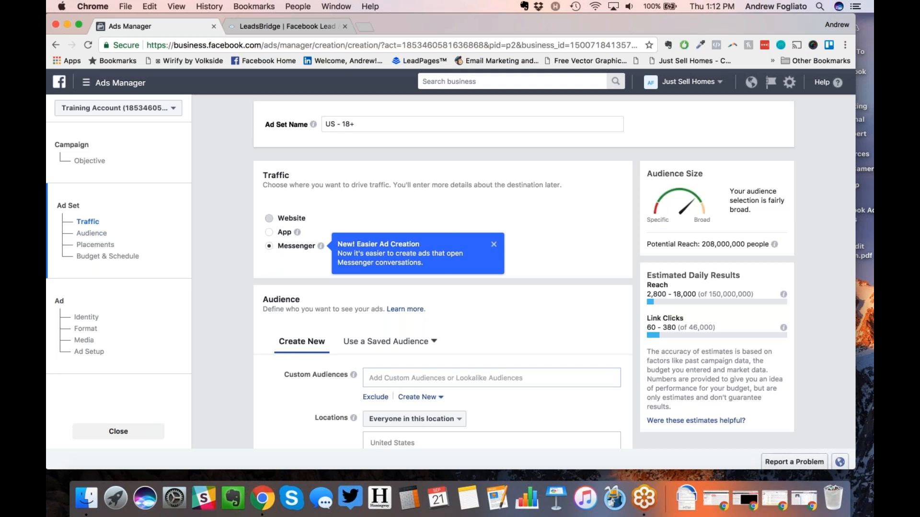
pyautogui.click(269, 218)
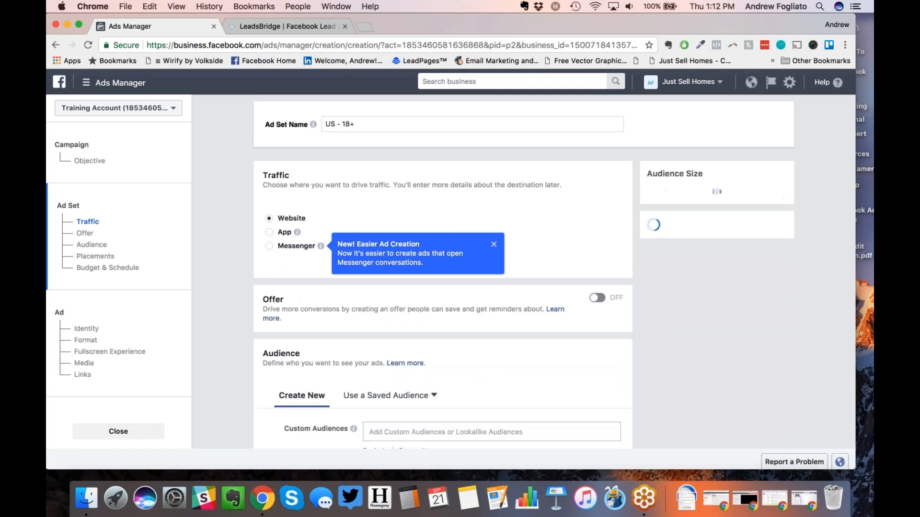
pyautogui.click(493, 245)
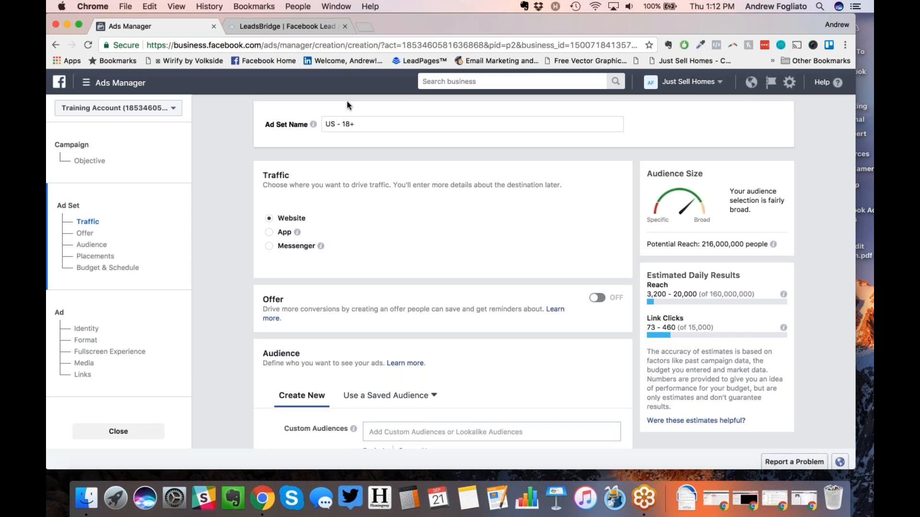
# Step: Select the existing Ad Set Name text so it can be replaced
pyautogui.click(860, 43)
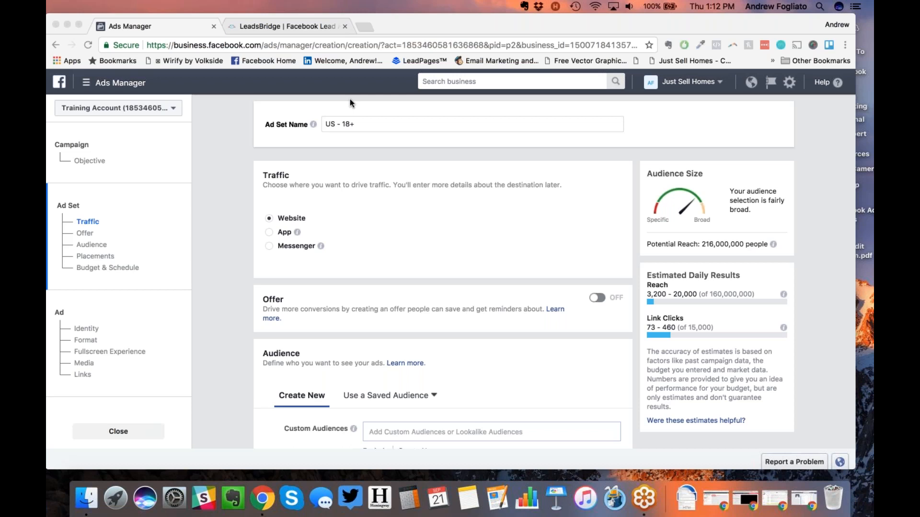
pyautogui.click(357, 127)
pyautogui.click(357, 127)
pyautogui.press('super+a')
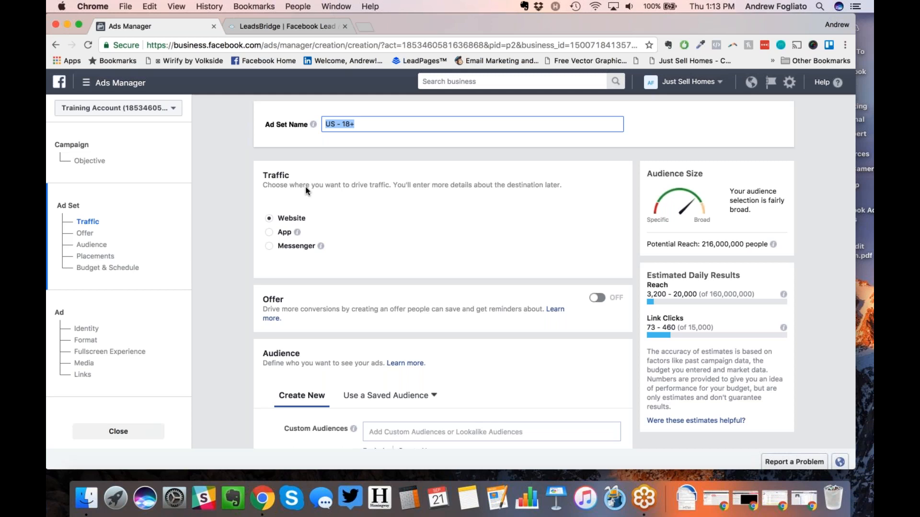
pyautogui.click(365, 143)
# Step: Replace the ad set name with 'Aurora - 30+ - Home Owners'
pyautogui.click(364, 125)
pyautogui.press('super+a')
pyautogui.write('Aurora - 30+ - Home Owners')
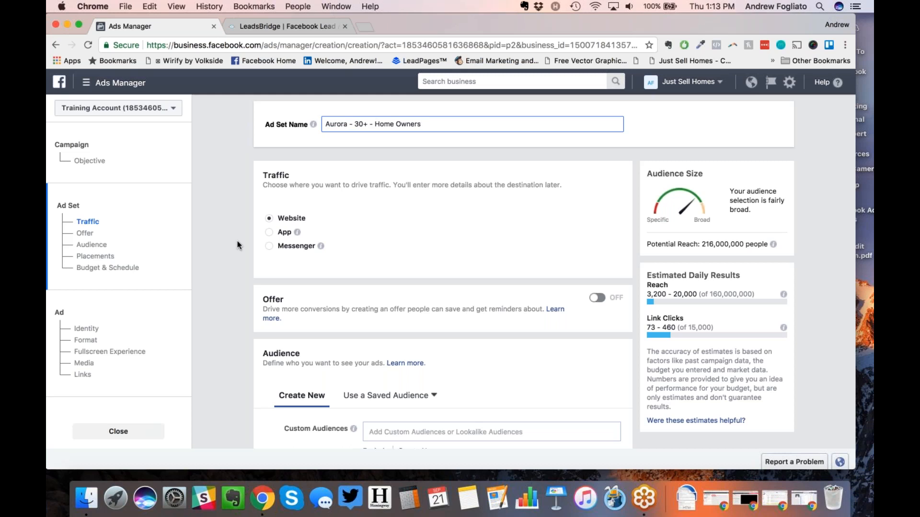
# Step: Check the default audience's 216,000,000 potential reach and scroll down to the Audience section
pyautogui.click(678, 42)
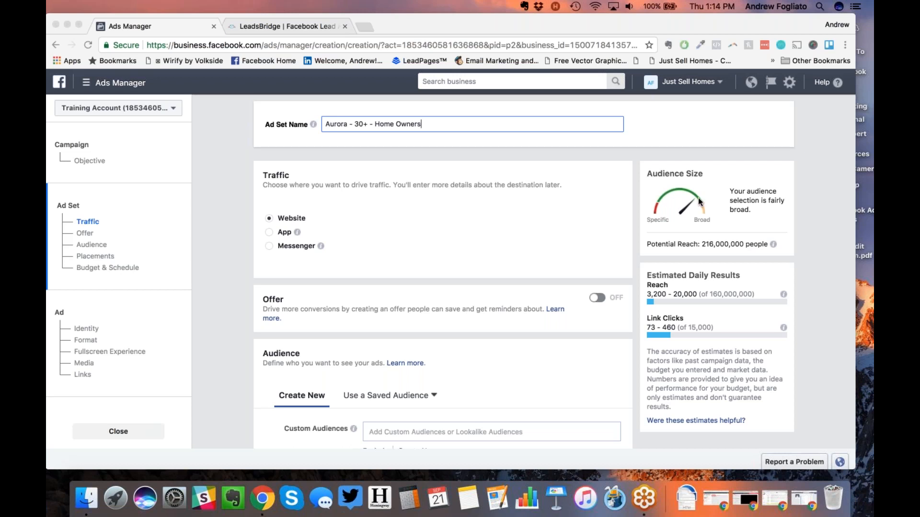
pyautogui.click(656, 236)
pyautogui.moveTo(753, 243); pyautogui.dragTo(669, 241)
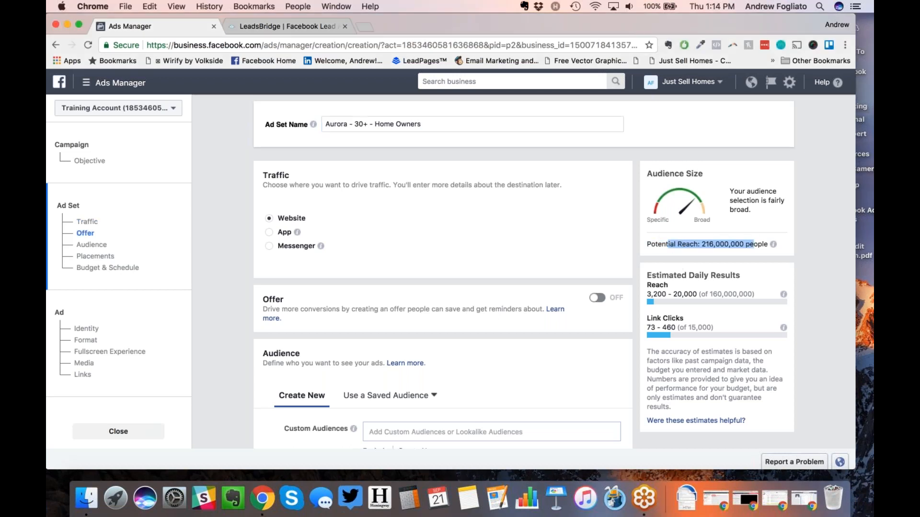
pyautogui.click(669, 240)
pyautogui.scroll(-2, 669, 240)
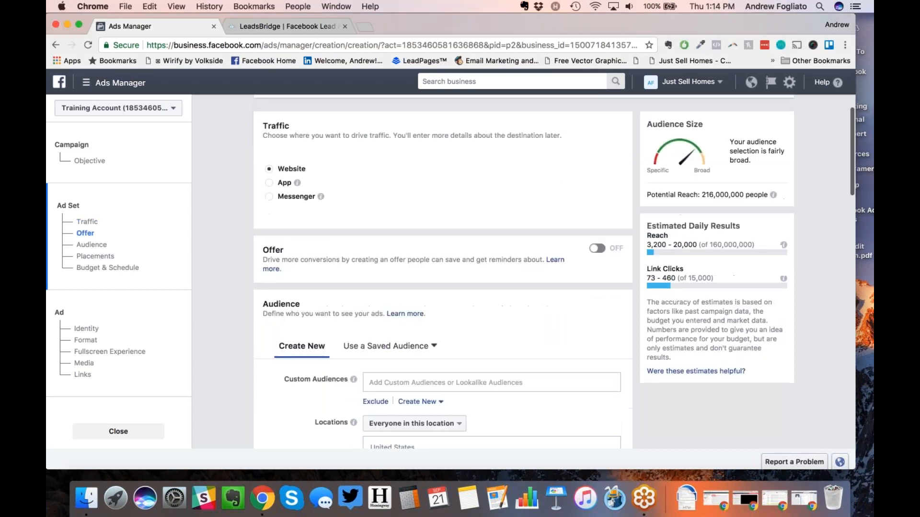
pyautogui.scroll(-8, 524, 272)
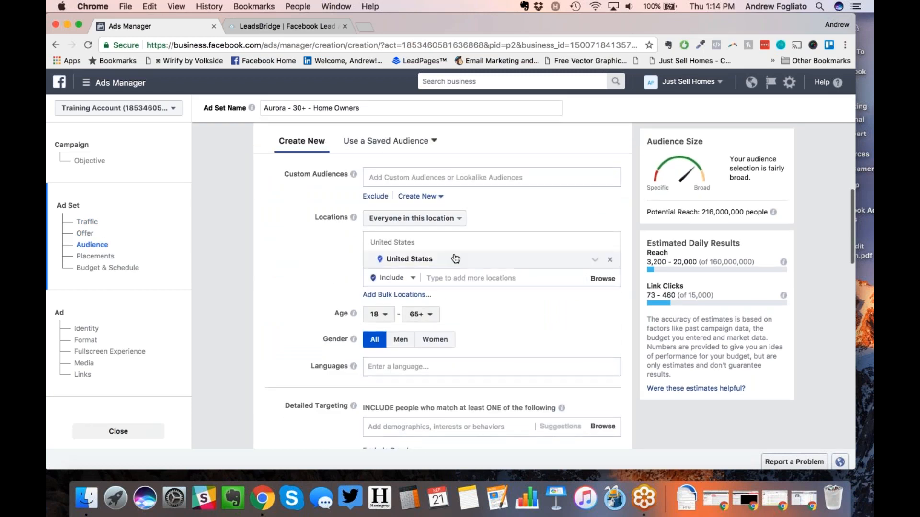
# Step: Remove United States from the locations and add Aurora, Ontario instead
pyautogui.click(610, 261)
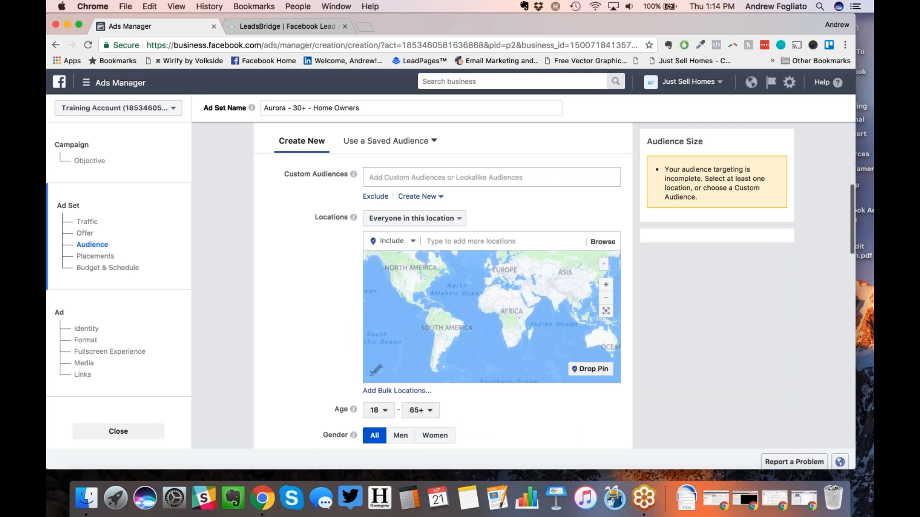
pyautogui.click(489, 241)
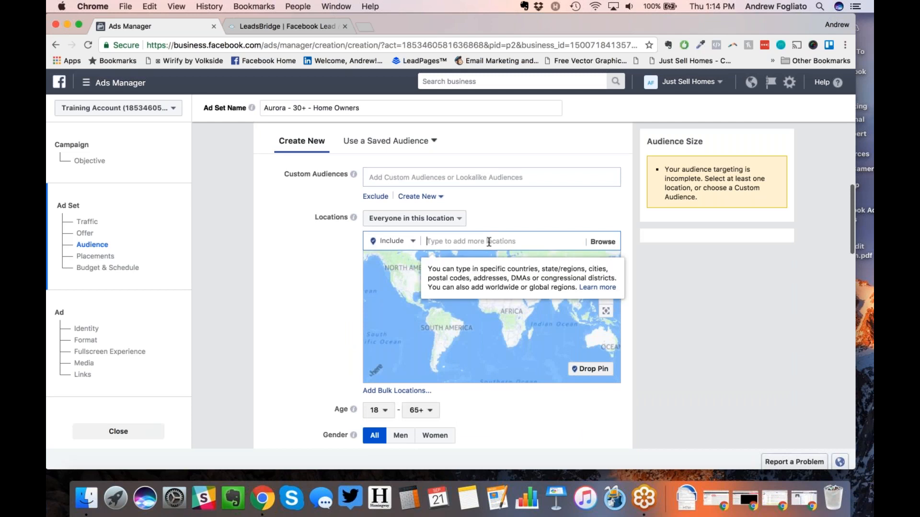
pyautogui.write('Aurora')
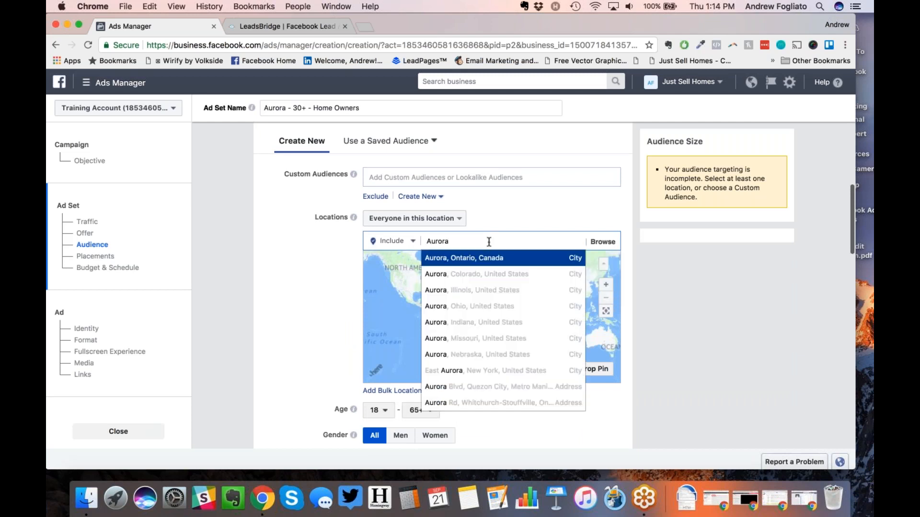
pyautogui.click(487, 257)
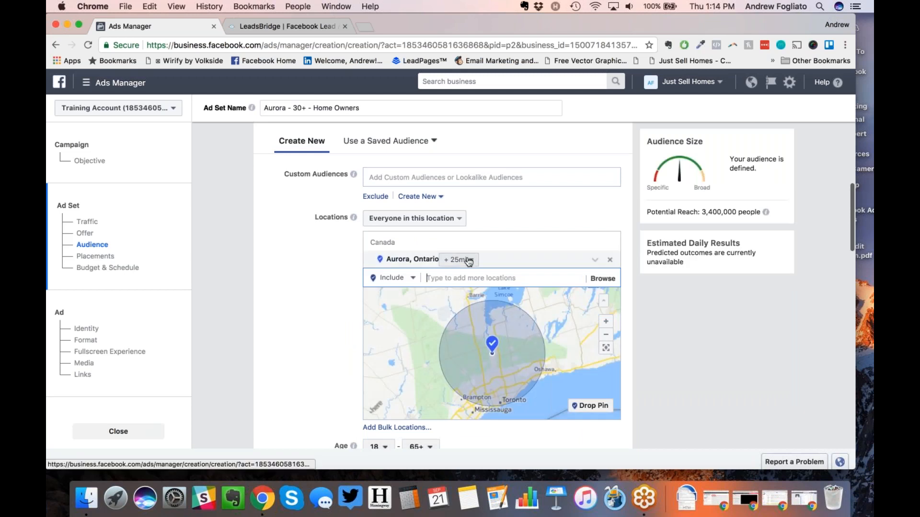
# Step: Give Aurora a 10 mi radius, then remove the Aurora location as well
pyautogui.click(468, 260)
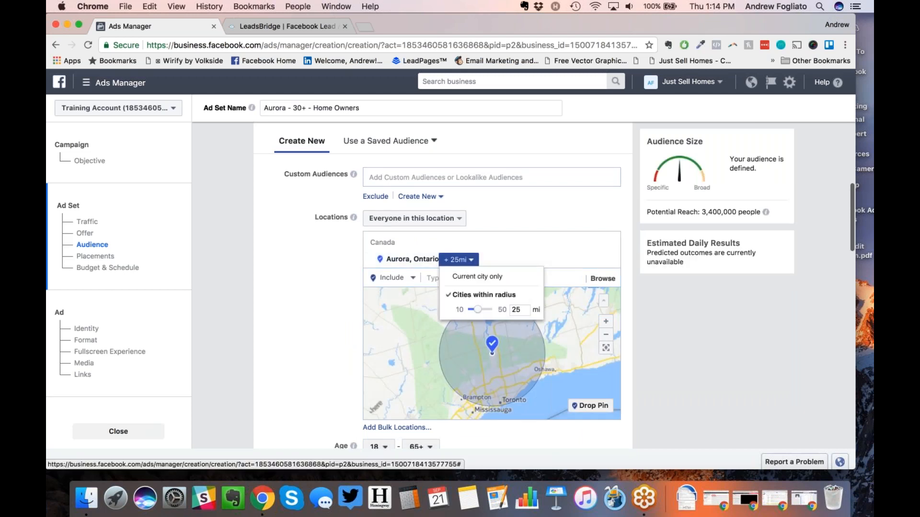
pyautogui.click(469, 277)
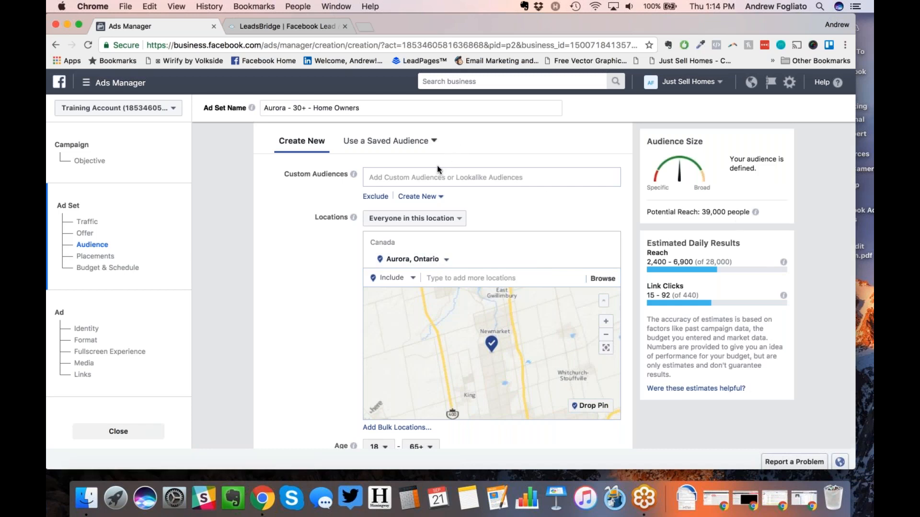
pyautogui.click(354, 100)
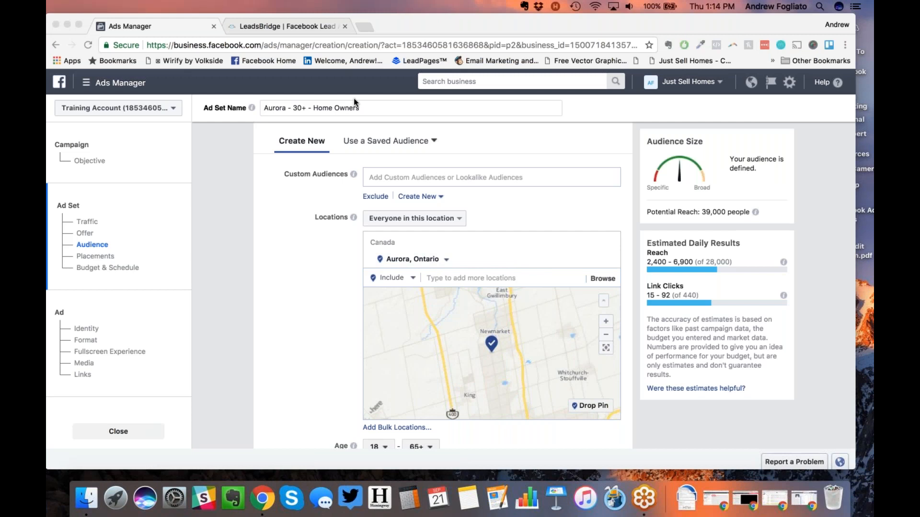
pyautogui.click(322, 327)
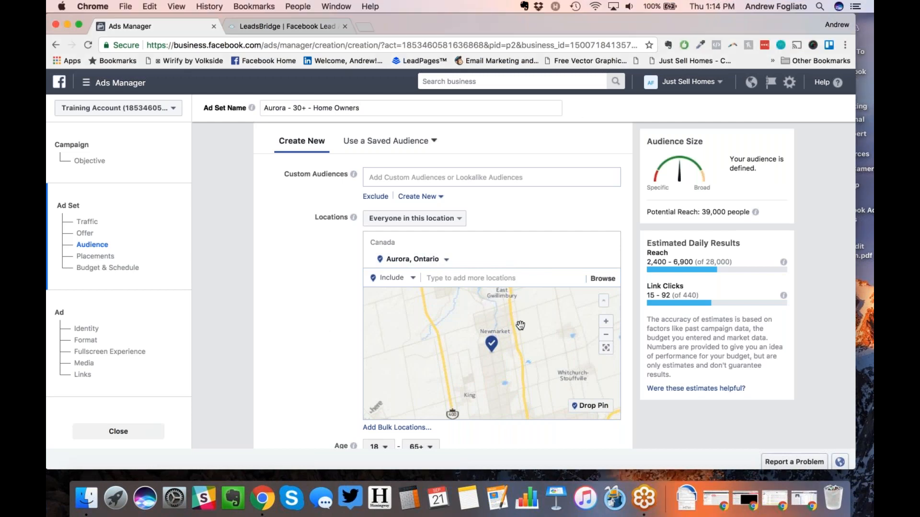
pyautogui.click(446, 259)
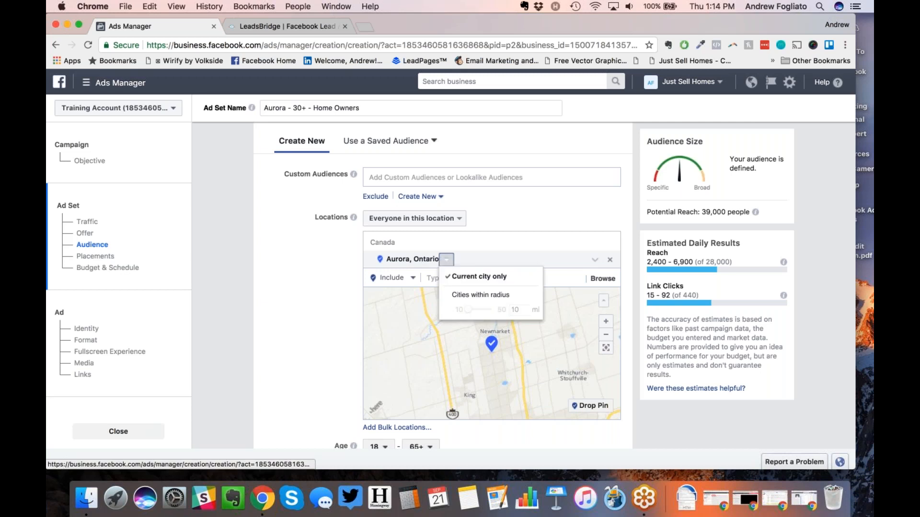
pyautogui.click(481, 294)
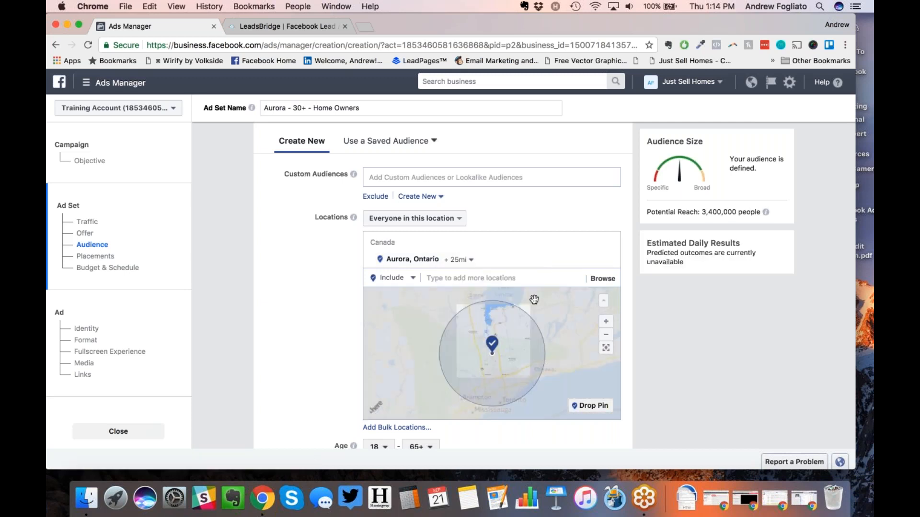
pyautogui.click(467, 260)
pyautogui.moveTo(478, 309); pyautogui.dragTo(454, 307)
pyautogui.click(331, 327)
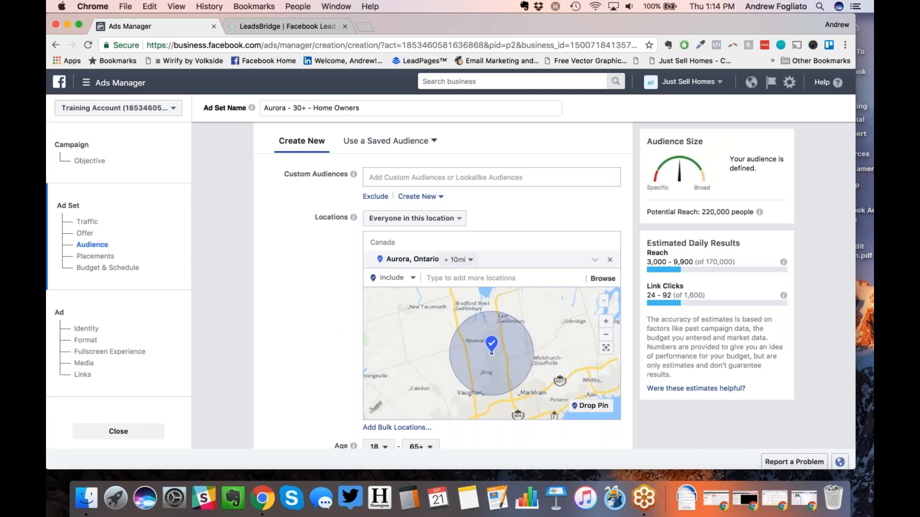
pyautogui.click(607, 259)
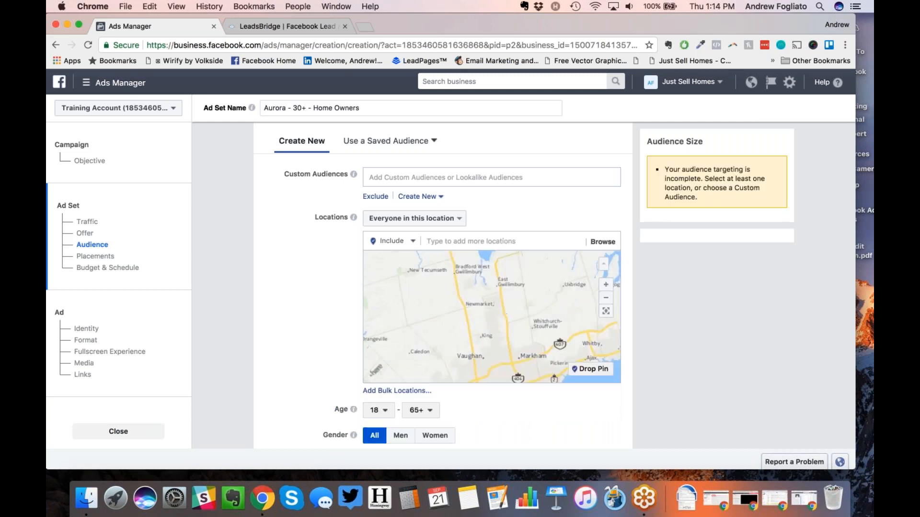
# Step: Add postal code L4G, look over its area on the map, then remove it
pyautogui.click(443, 240)
pyautogui.write('L4G')
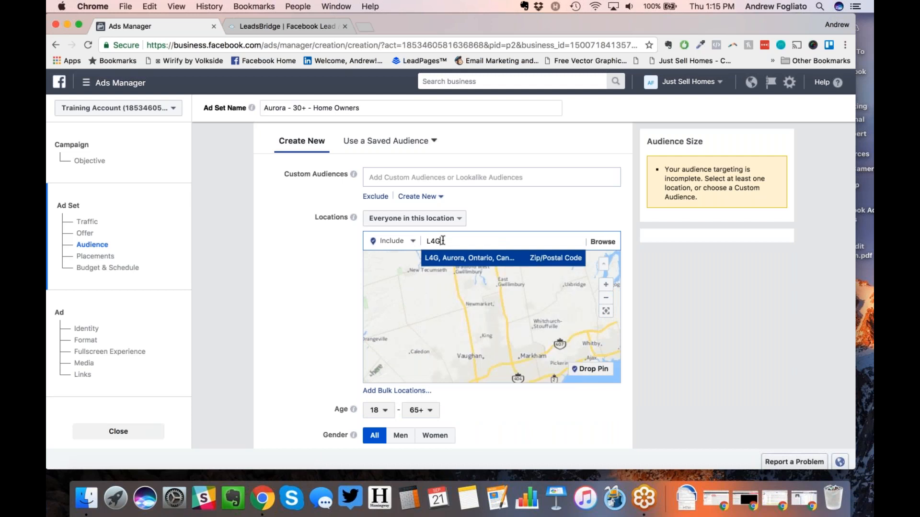
pyautogui.click(450, 259)
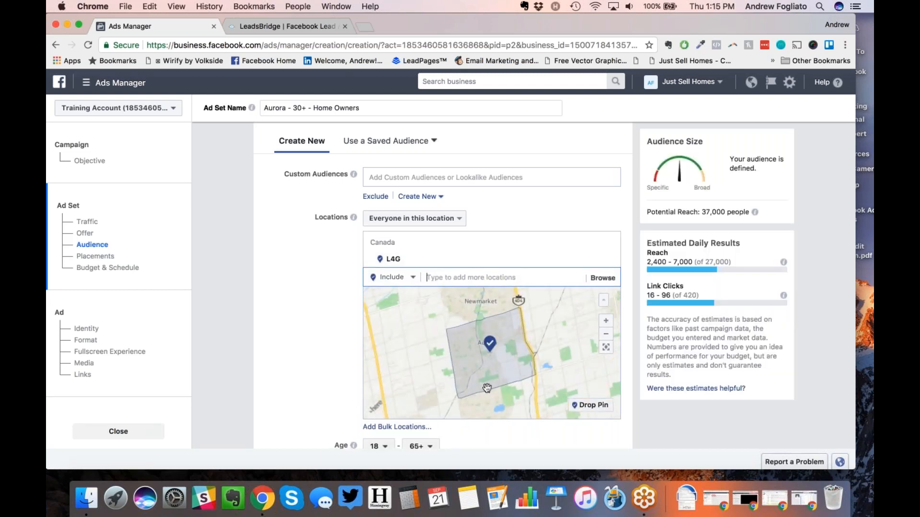
pyautogui.scroll(-2, 474, 391)
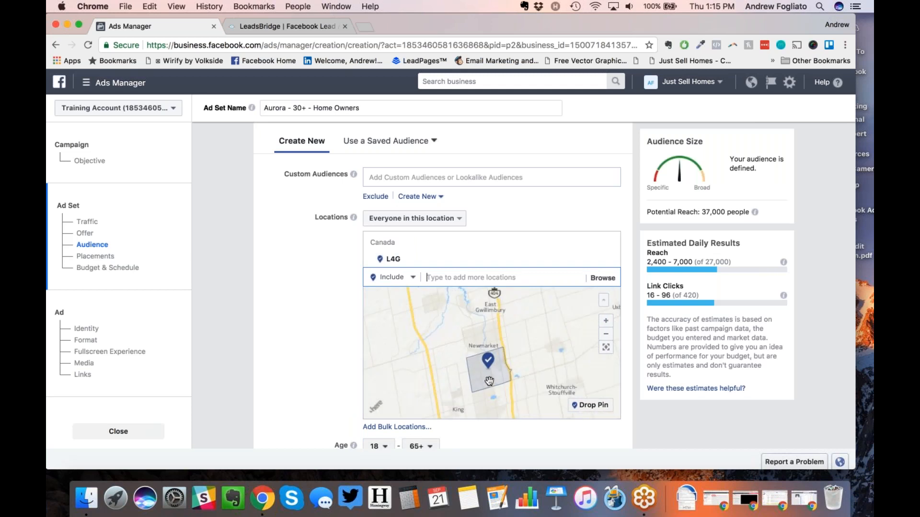
pyautogui.moveTo(485, 379); pyautogui.dragTo(480, 366)
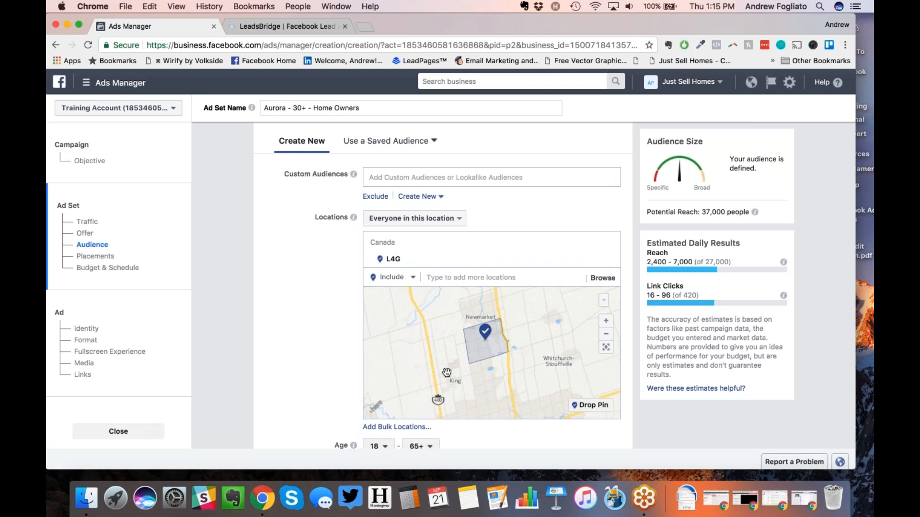
pyautogui.moveTo(446, 374); pyautogui.dragTo(455, 303)
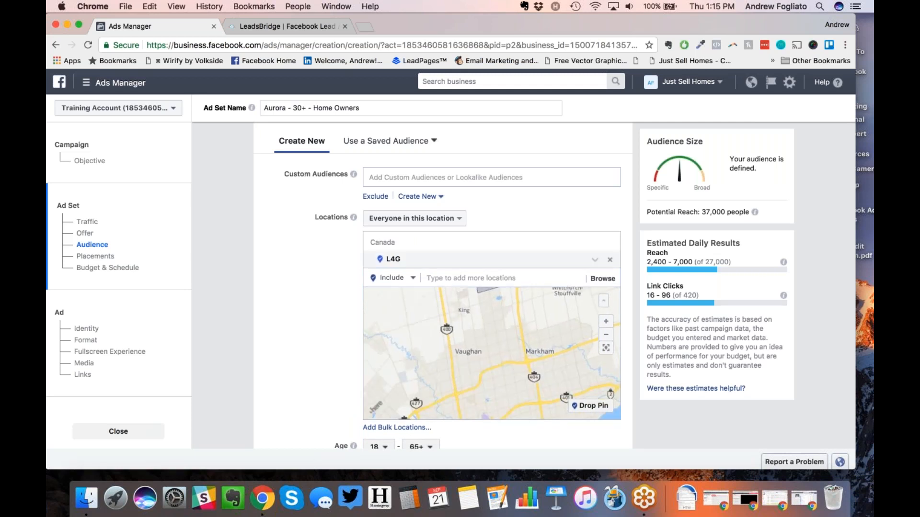
pyautogui.click(610, 259)
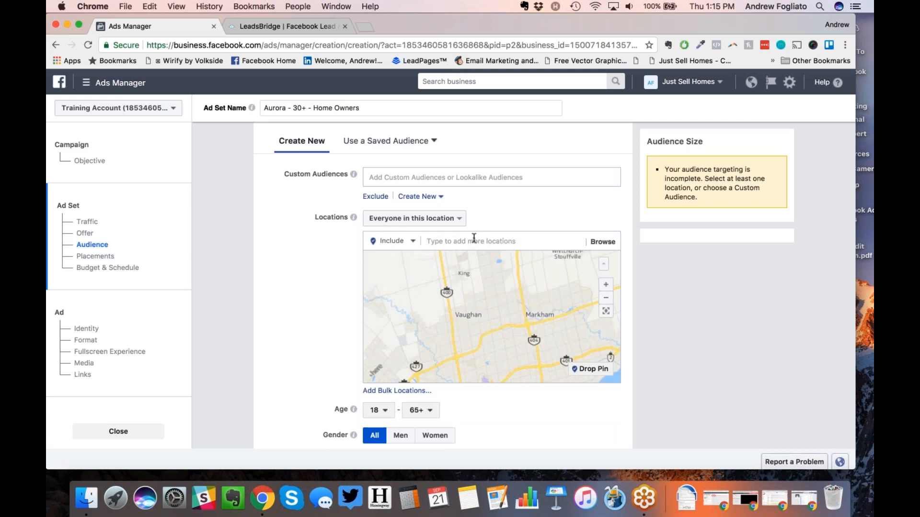
# Step: Add the M5V Toronto postal code, then remove it
pyautogui.write('M5V')
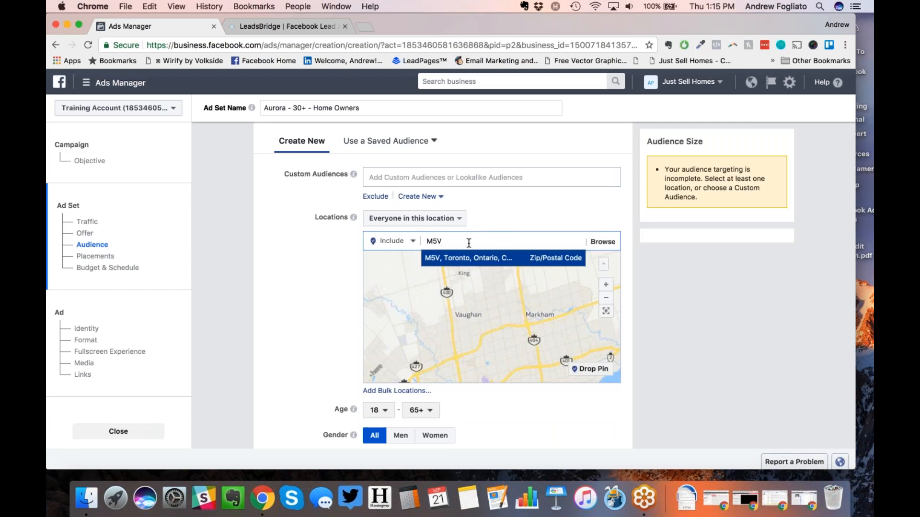
pyautogui.press('Return')
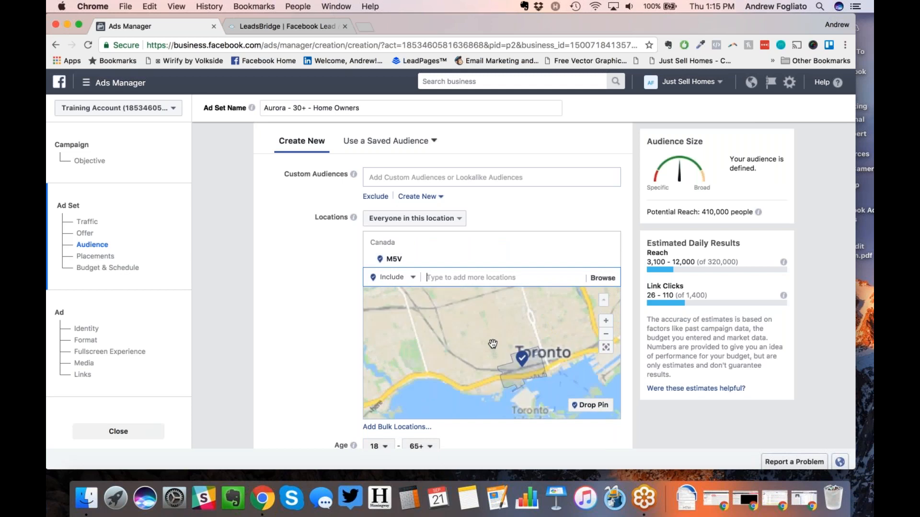
pyautogui.scroll(2, 493, 344)
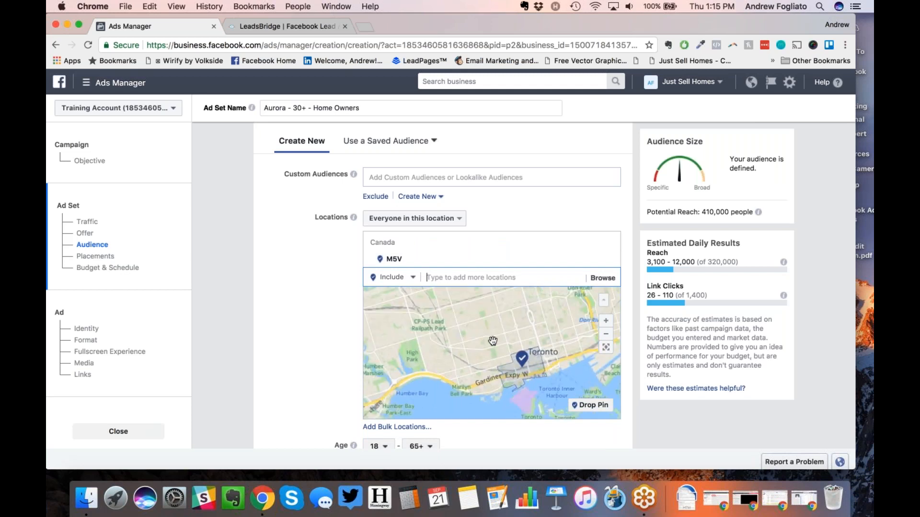
pyautogui.click(609, 262)
pyautogui.click(495, 242)
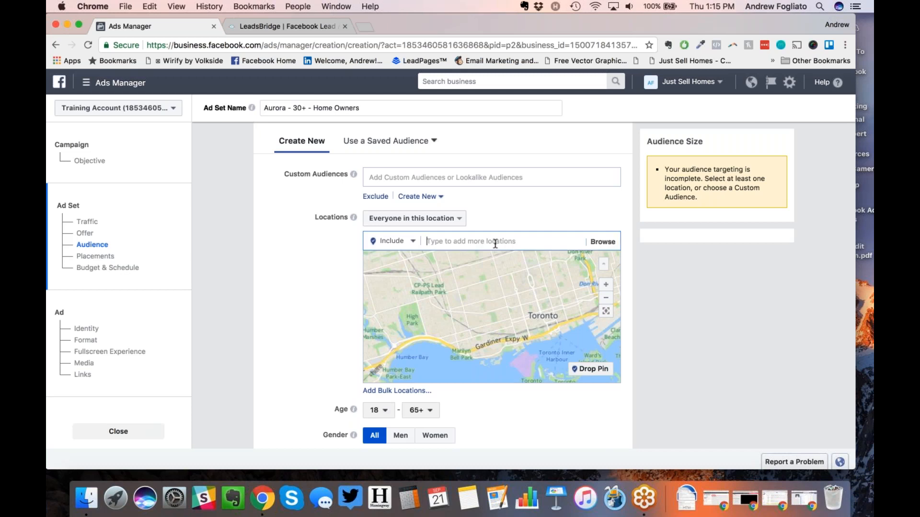
# Step: Add the L4G Aurora postal code as a target location
pyautogui.write('L4G')
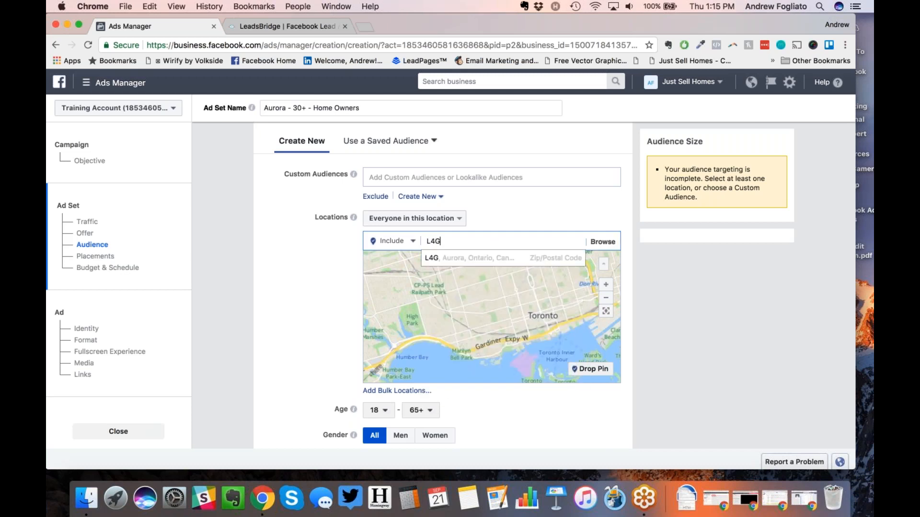
pyautogui.click(495, 268)
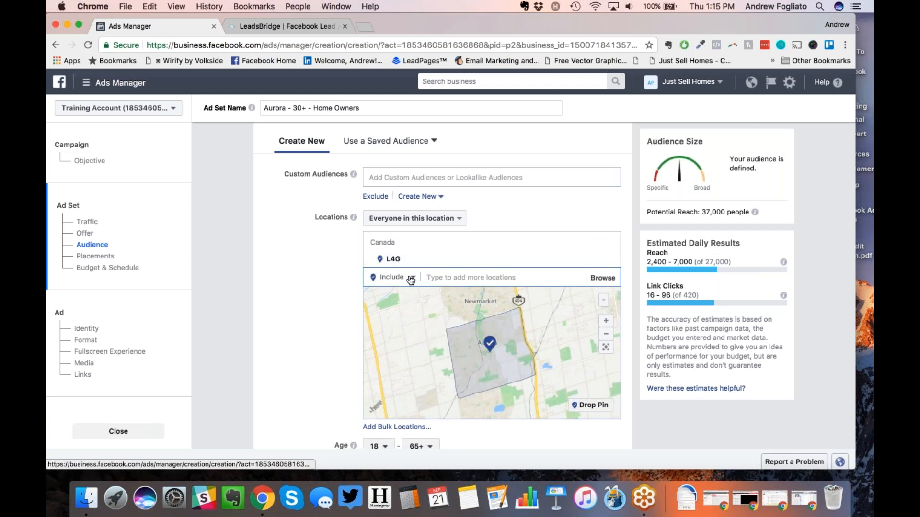
pyautogui.click(490, 350)
pyautogui.click(500, 319)
pyautogui.click(511, 347)
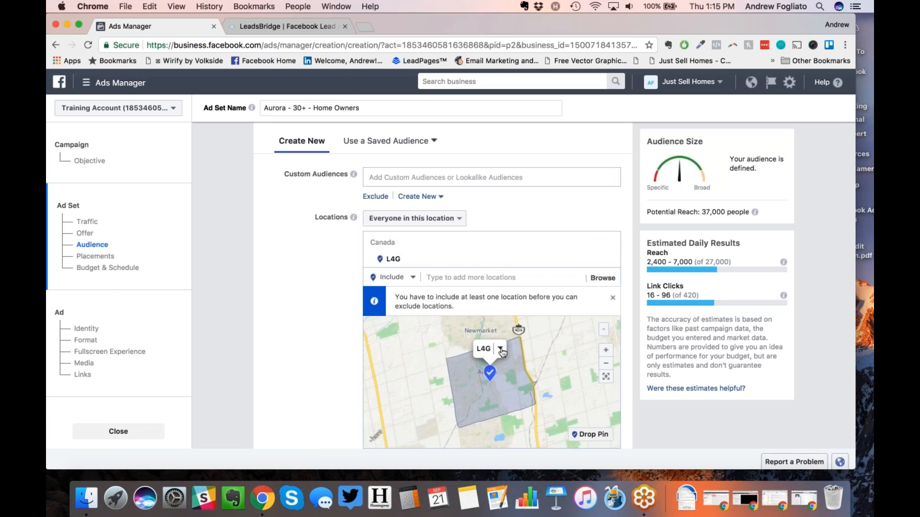
# Step: Add postal code L4K and set it to Exclude Location
pyautogui.click(451, 273)
pyautogui.write('L4K')
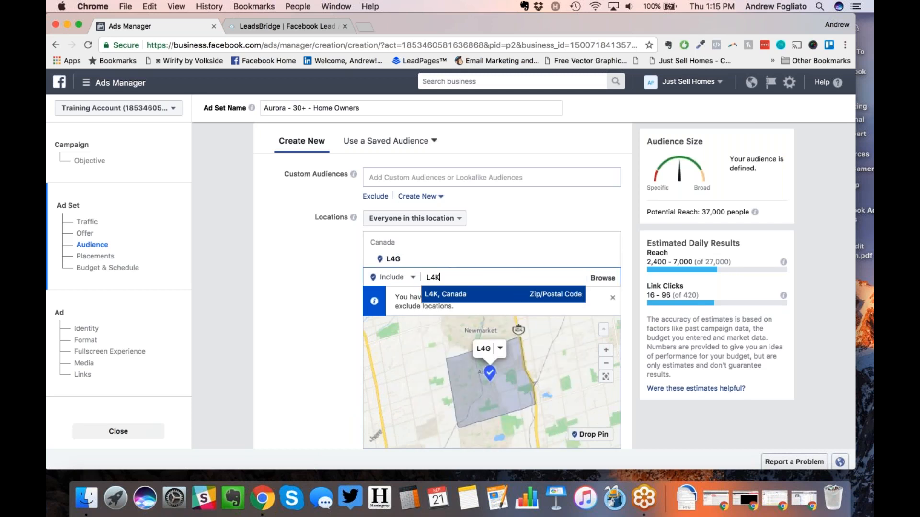
pyautogui.press('Return')
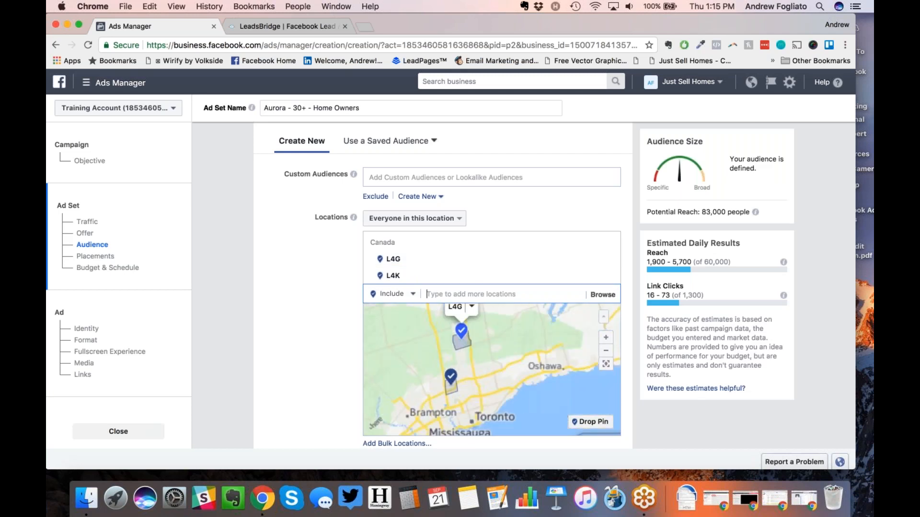
pyautogui.click(598, 275)
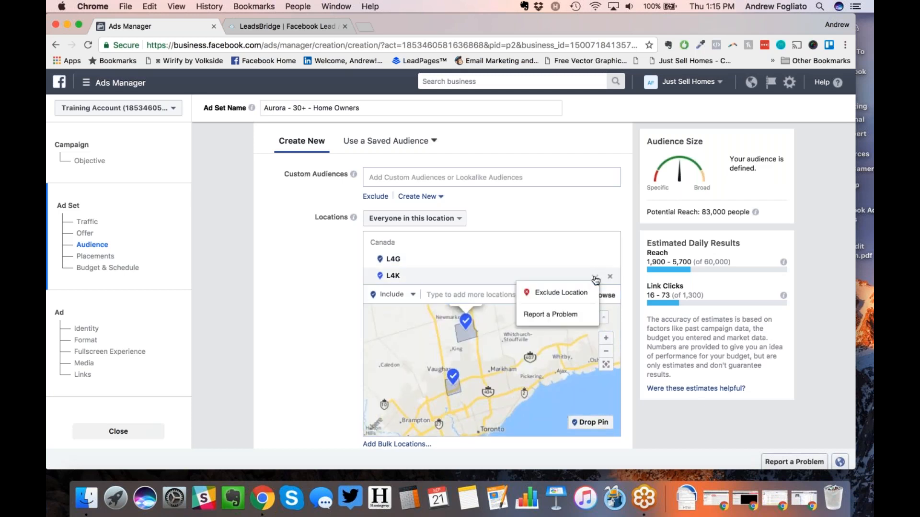
pyautogui.click(561, 293)
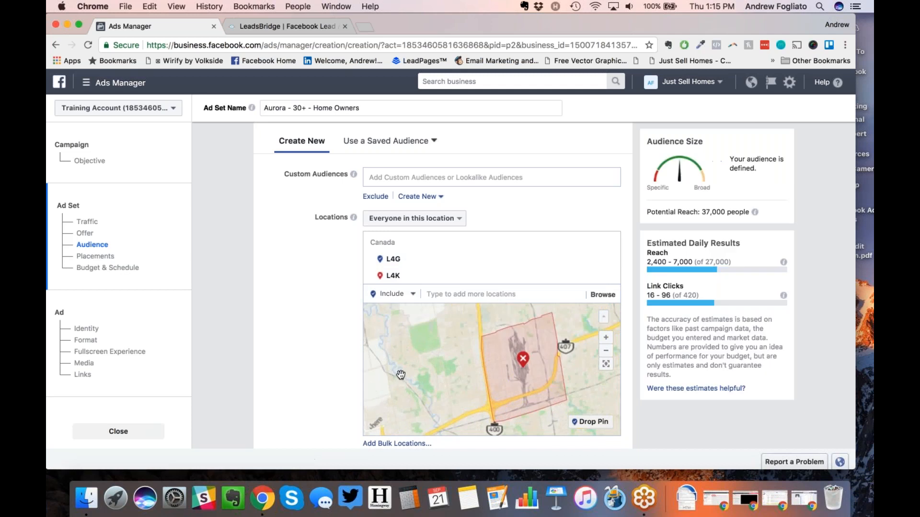
pyautogui.scroll(-3, 401, 374)
pyautogui.moveTo(410, 365); pyautogui.dragTo(410, 413)
pyautogui.scroll(-2, 430, 391)
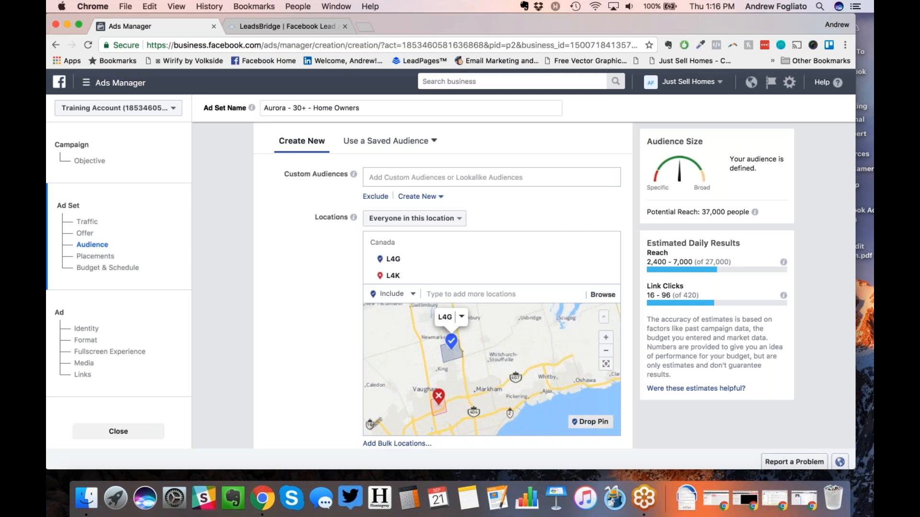
pyautogui.click(590, 422)
# Step: Drop a pin below L4G, then remove the L4K exclusion and that pin
pyautogui.click(449, 378)
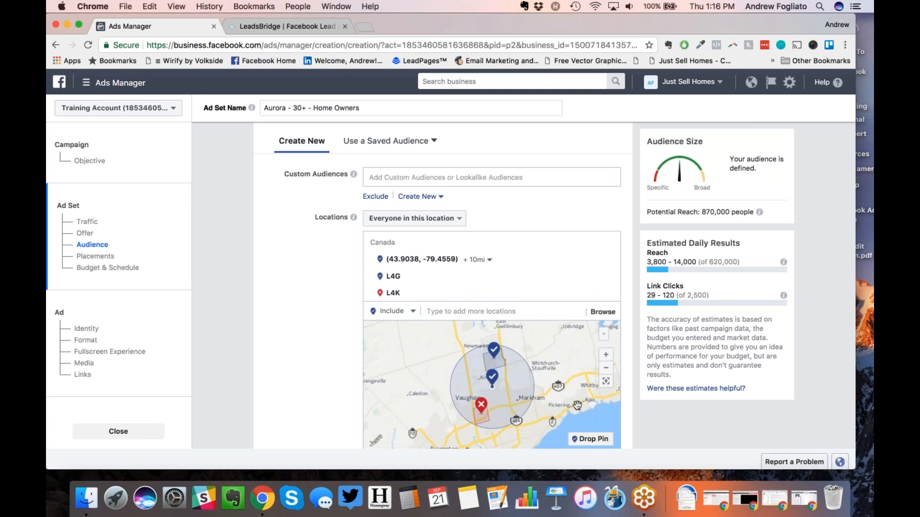
pyautogui.scroll(-3, 319, 344)
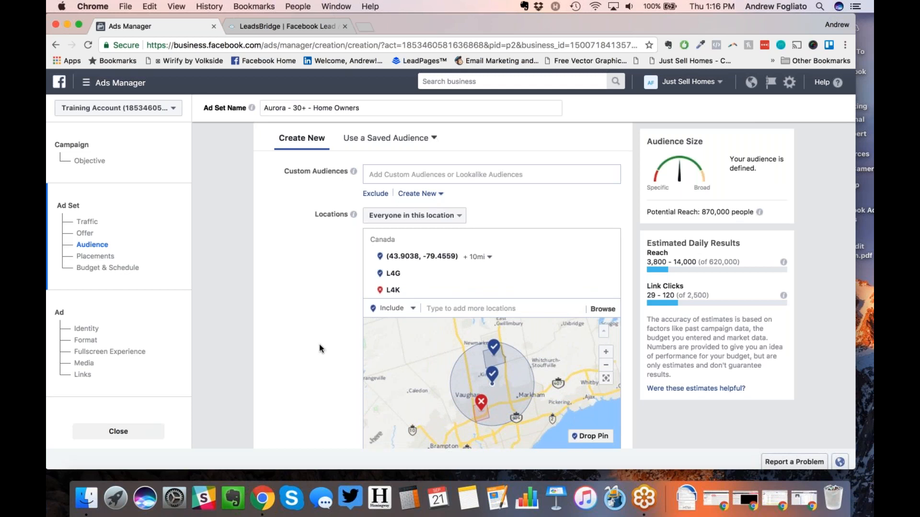
pyautogui.scroll(1, 319, 343)
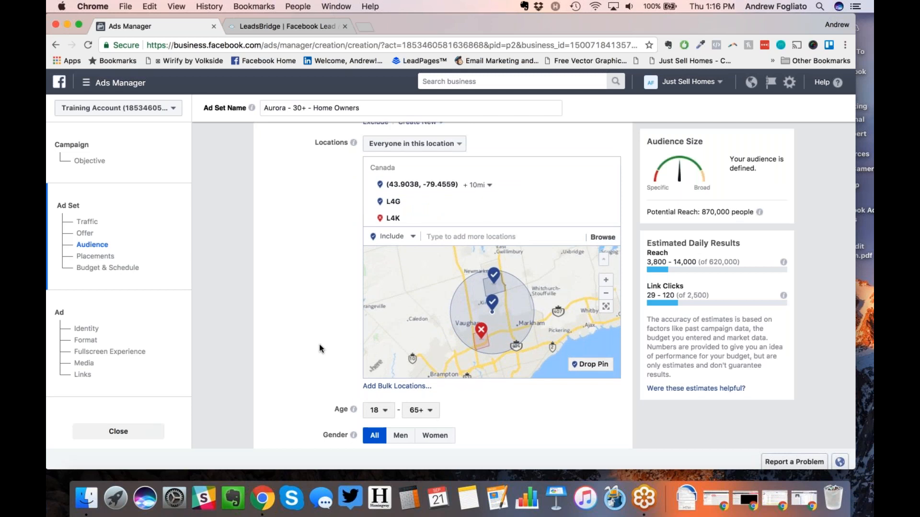
pyautogui.moveTo(609, 219)
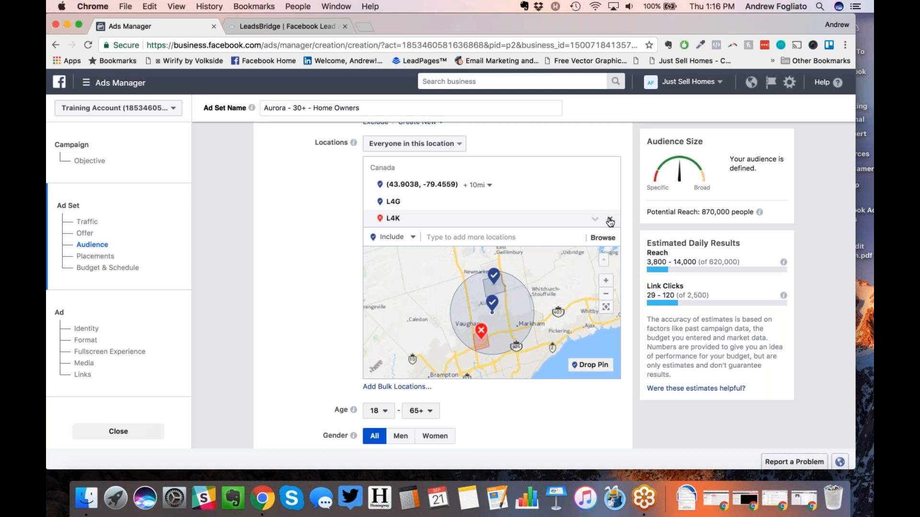
pyautogui.click(610, 221)
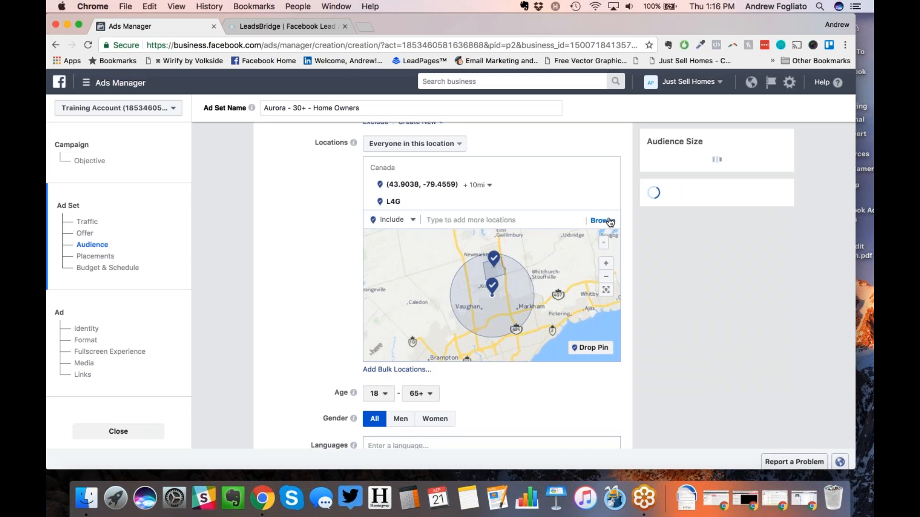
pyautogui.click(614, 185)
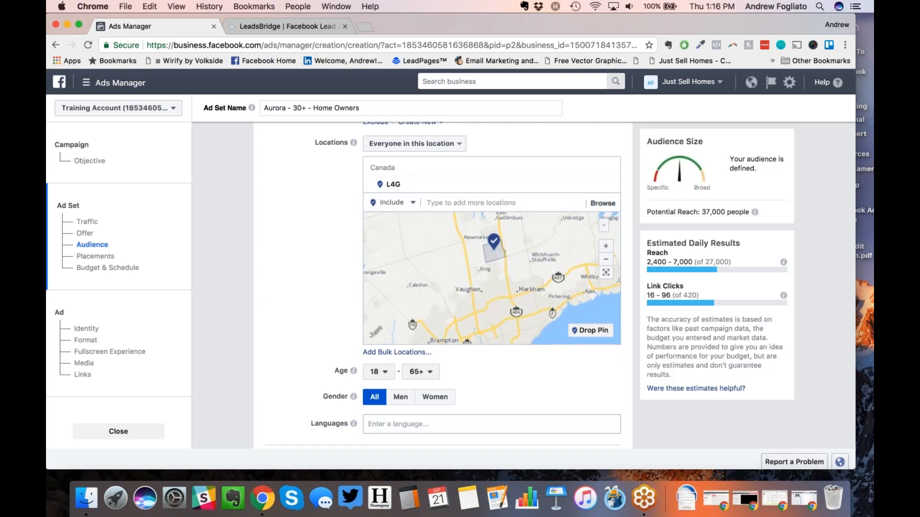
# Step: Drop a pin near Markham with a 1-mile radius
pyautogui.moveTo(459, 278); pyautogui.dragTo(461, 293)
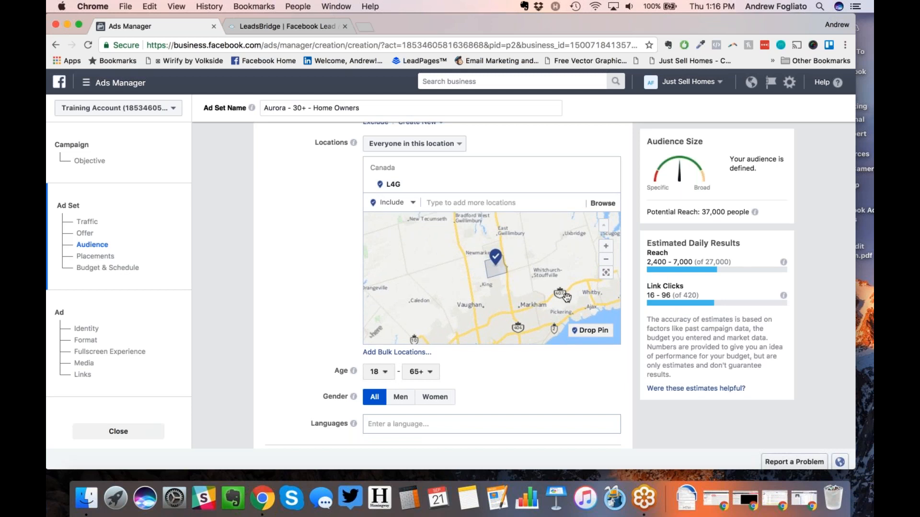
pyautogui.click(586, 334)
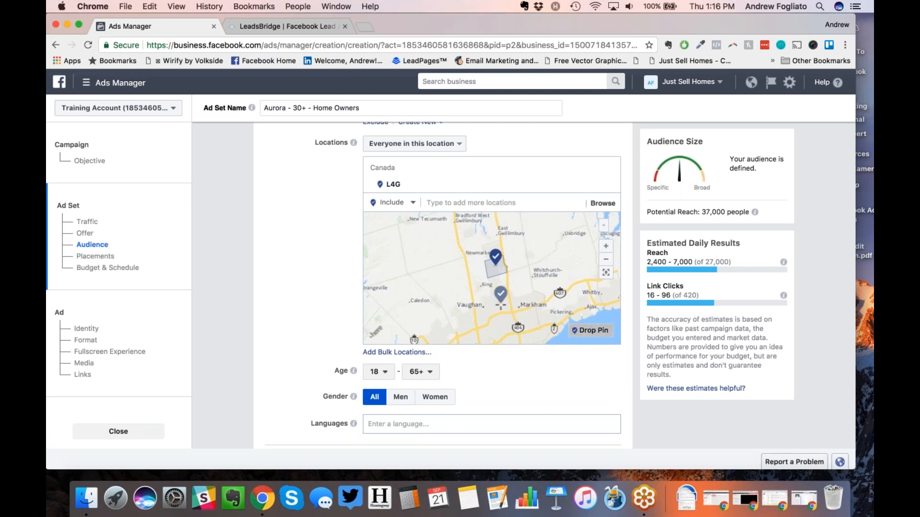
pyautogui.click(519, 304)
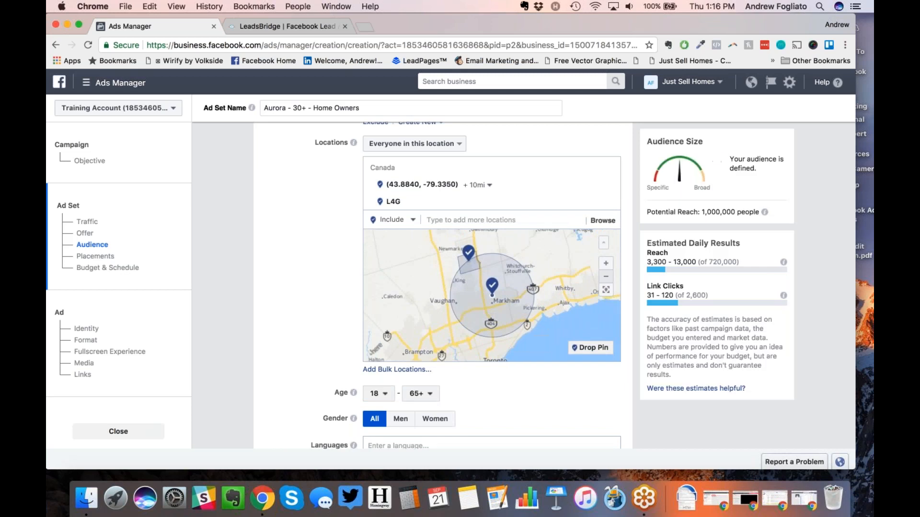
pyautogui.click(480, 194)
pyautogui.moveTo(477, 202); pyautogui.dragTo(473, 201)
pyautogui.press('Return')
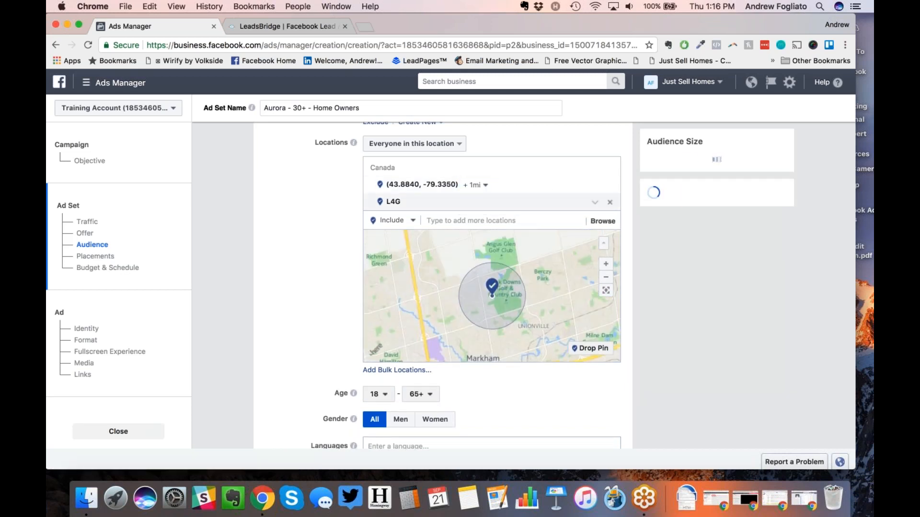
pyautogui.click(606, 277)
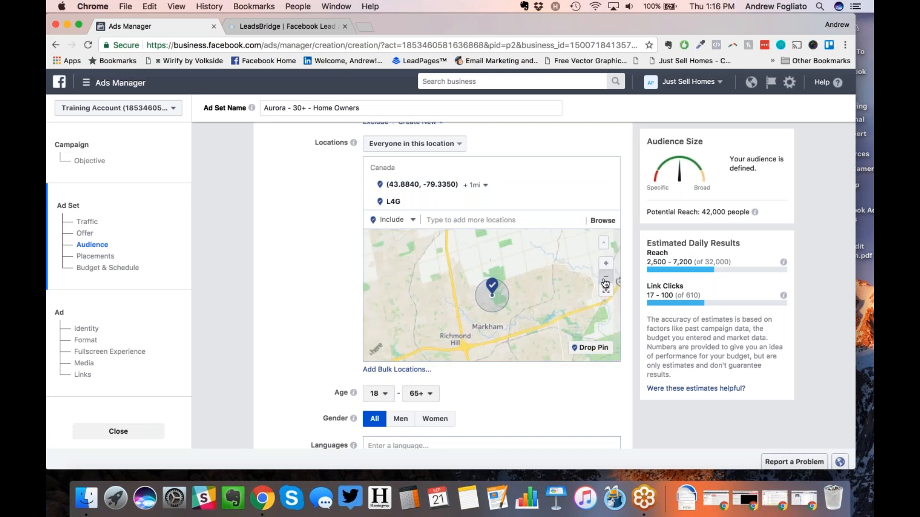
pyautogui.click(605, 277)
# Step: Drop a second pin near Vaughan with a 1-mile radius
pyautogui.click(592, 349)
pyautogui.click(418, 300)
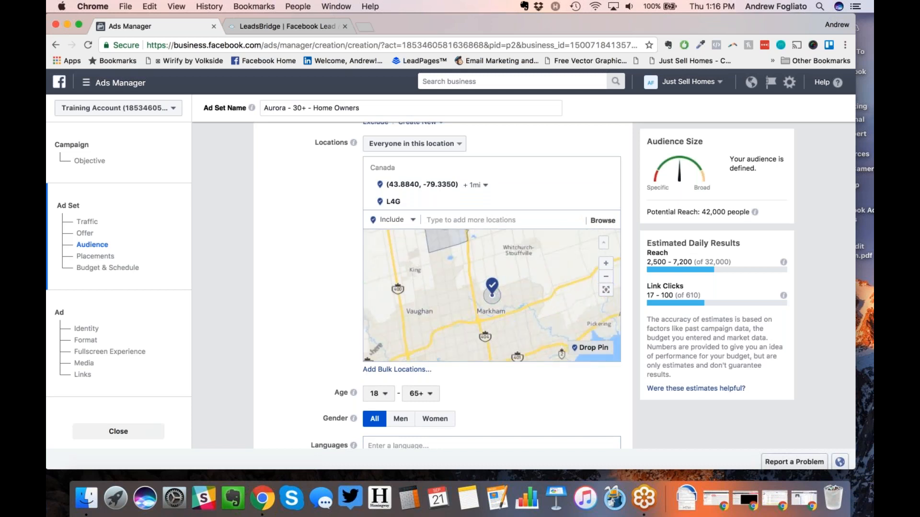
pyautogui.click(476, 185)
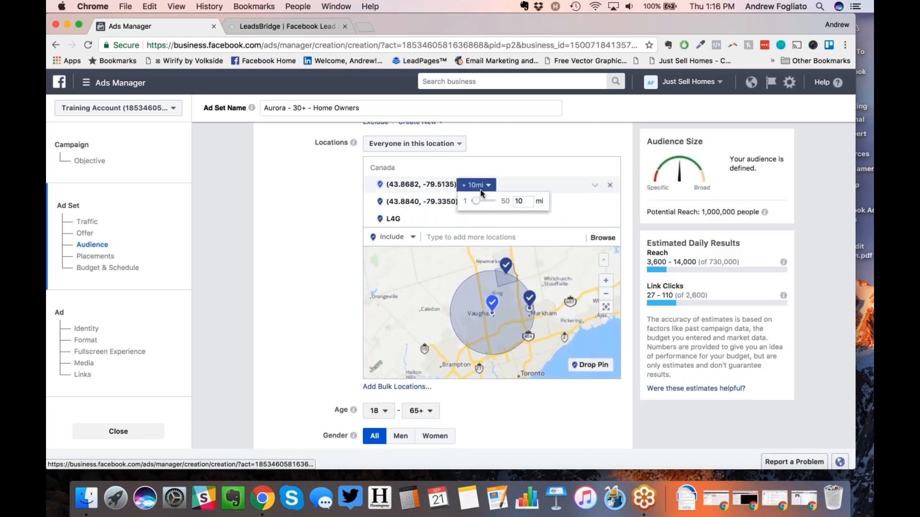
pyautogui.press('BackSpace')
pyautogui.press('Return')
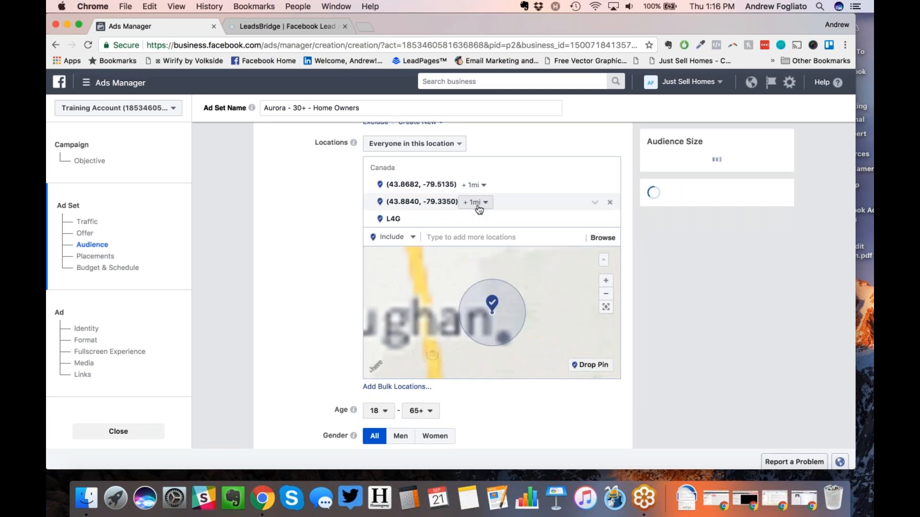
pyautogui.scroll(-2, 544, 283)
pyautogui.moveTo(551, 290); pyautogui.dragTo(479, 332)
pyautogui.click(427, 237)
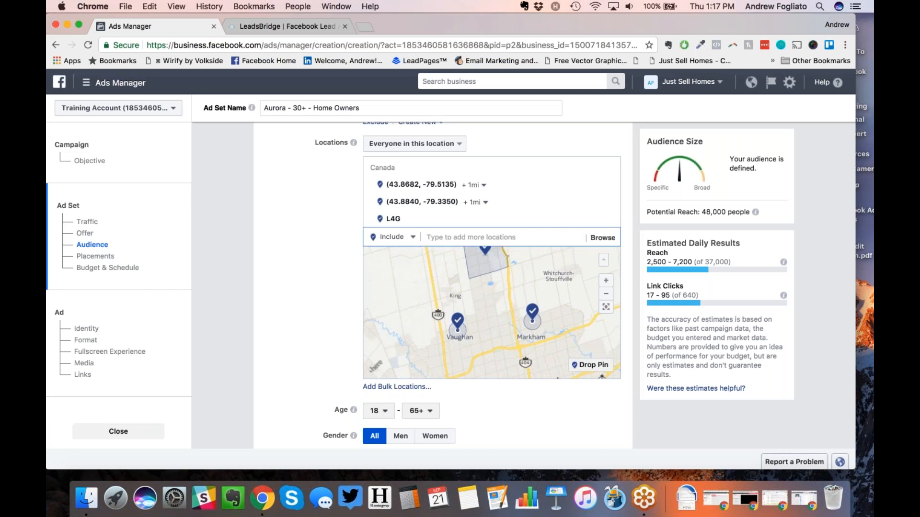
# Step: Add 1 Yonge St, Toronto with a 1-mile radius, then remove it
pyautogui.write('1 Yonge Street')
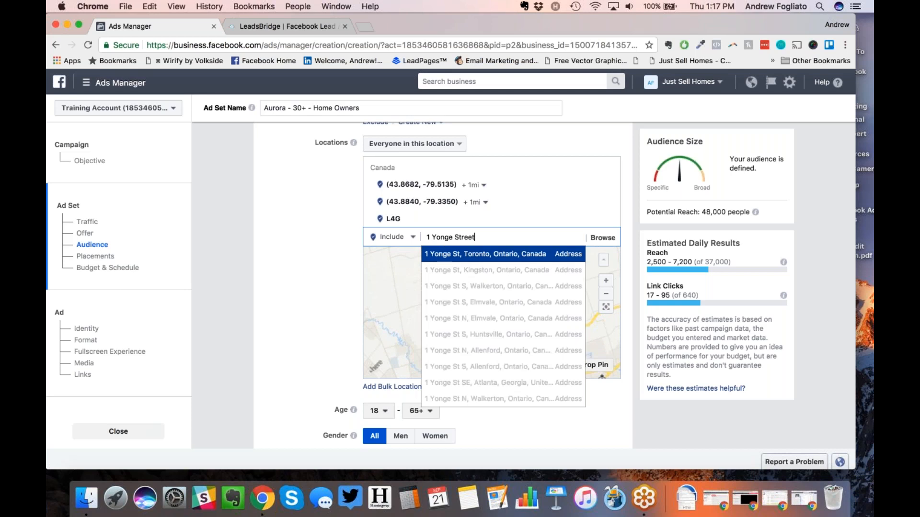
pyautogui.press('Return')
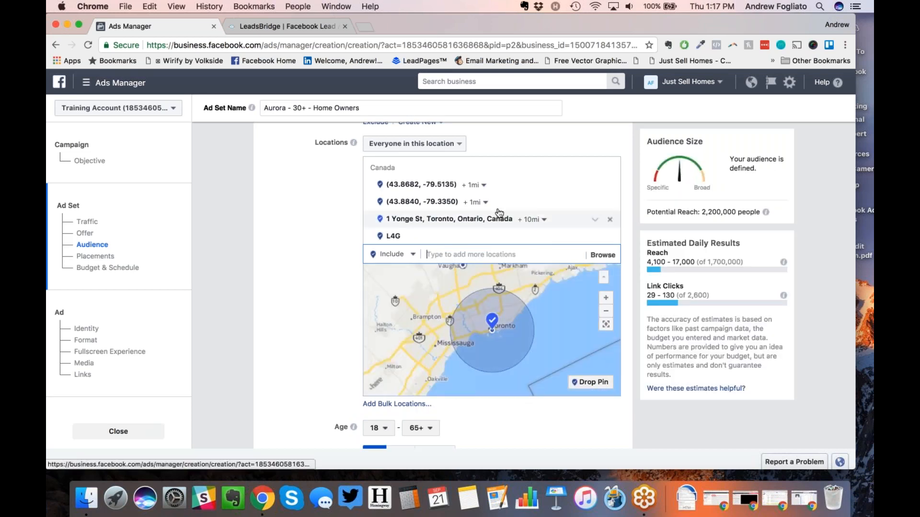
pyautogui.click(531, 220)
pyautogui.moveTo(532, 236); pyautogui.dragTo(519, 244)
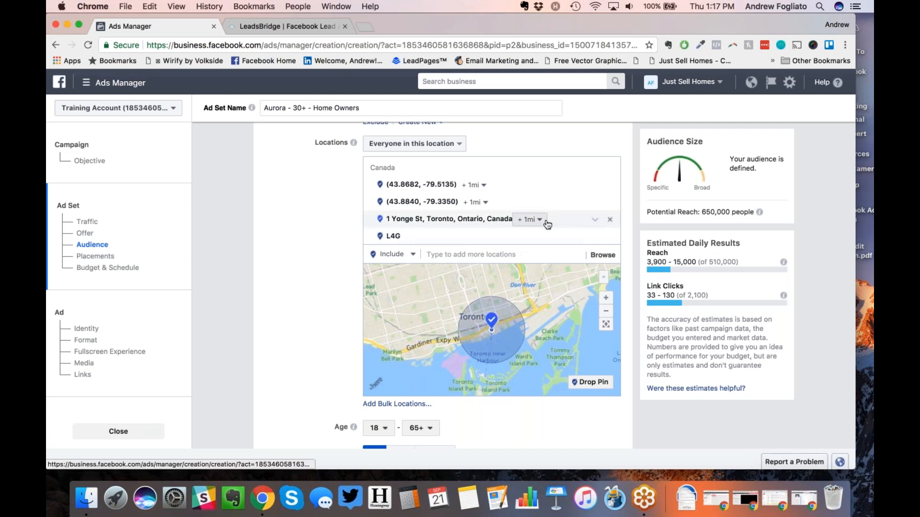
pyautogui.click(610, 219)
pyautogui.click(427, 237)
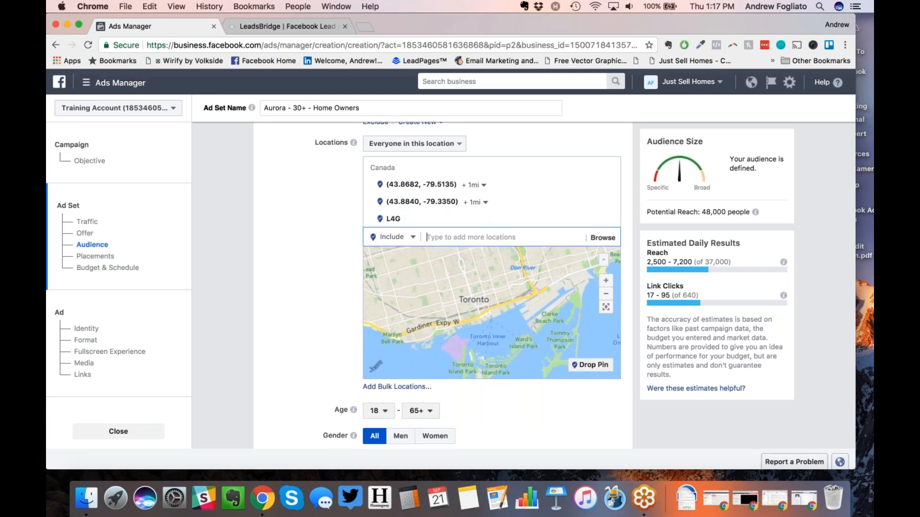
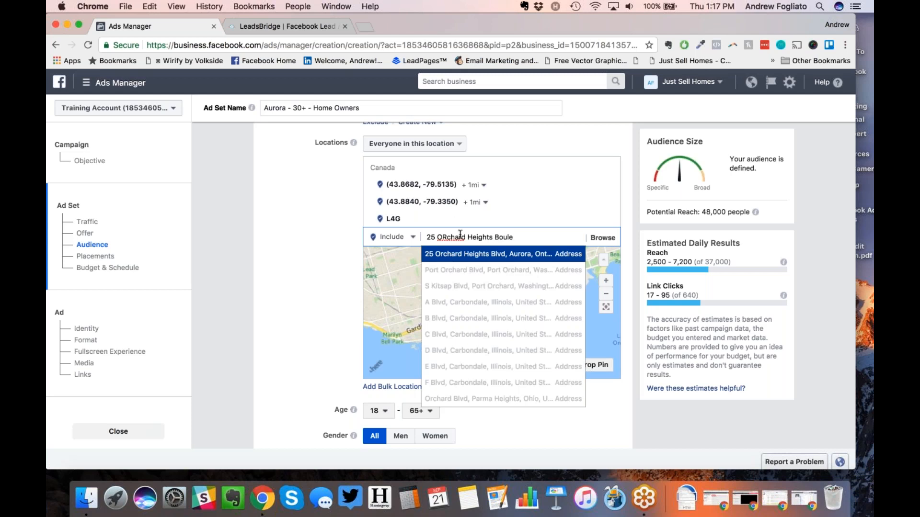
pyautogui.click(467, 255)
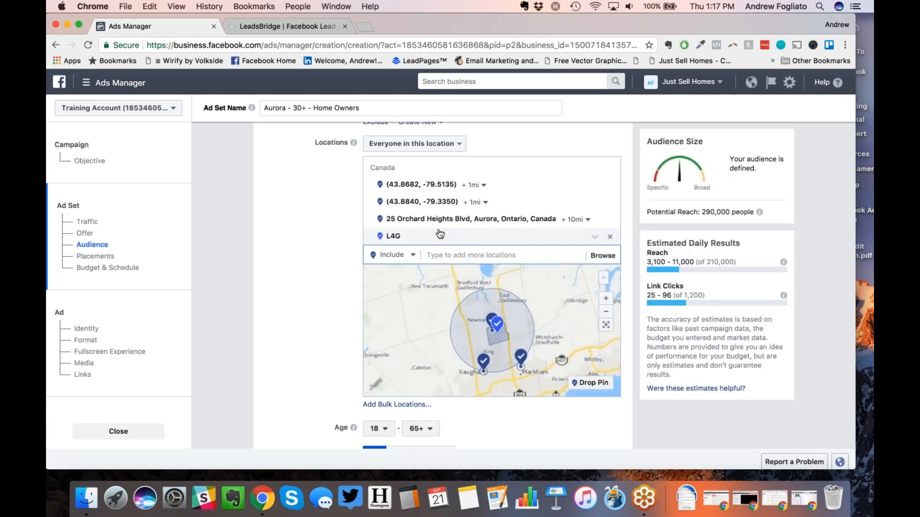
pyautogui.click(401, 236)
pyautogui.moveTo(404, 251); pyautogui.dragTo(390, 251)
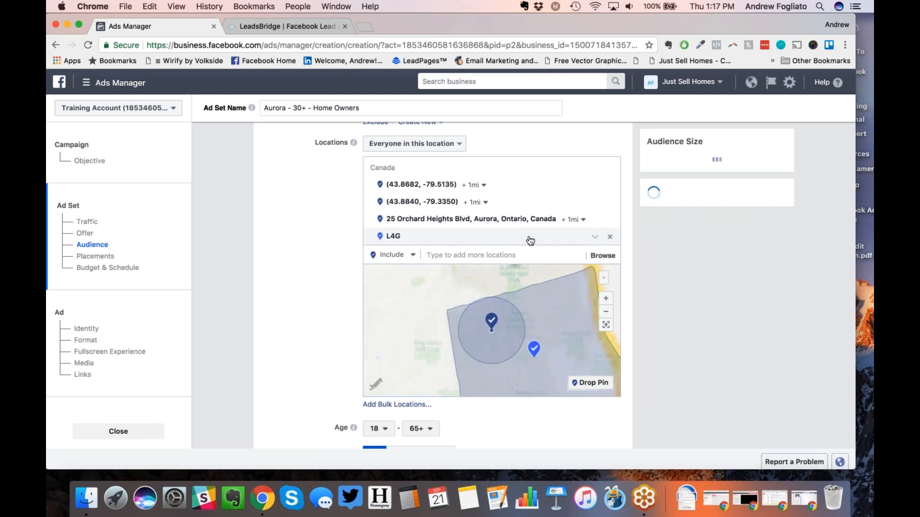
# Step: Remove the L4G location and both dropped pins, then frame Aurora on the map
pyautogui.click(610, 238)
pyautogui.click(611, 185)
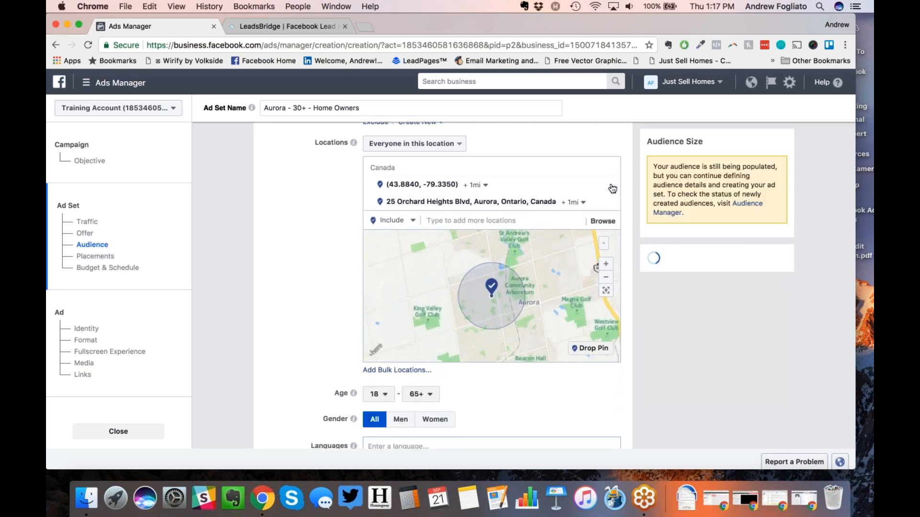
pyautogui.click(611, 185)
pyautogui.click(606, 261)
pyautogui.click(606, 261)
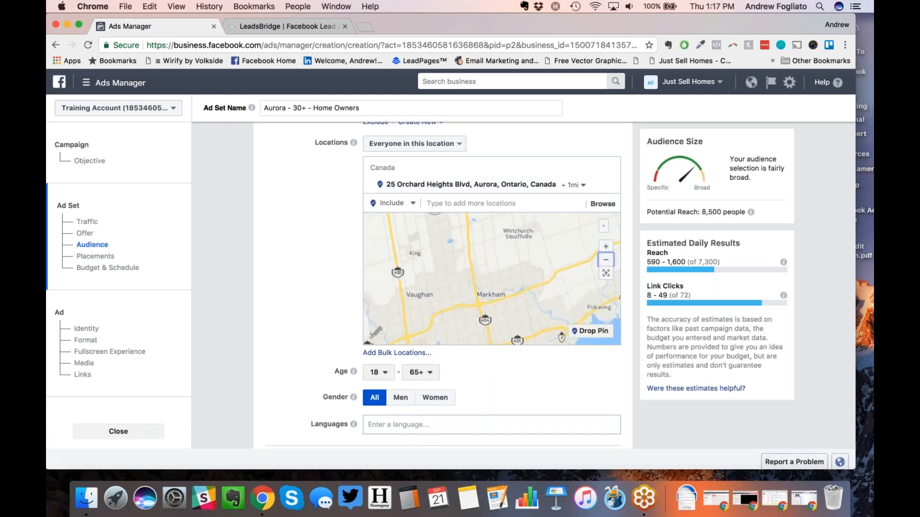
pyautogui.click(605, 262)
pyautogui.moveTo(453, 240); pyautogui.dragTo(463, 275)
pyautogui.scroll(1, 463, 275)
pyautogui.scroll(3, 479, 270)
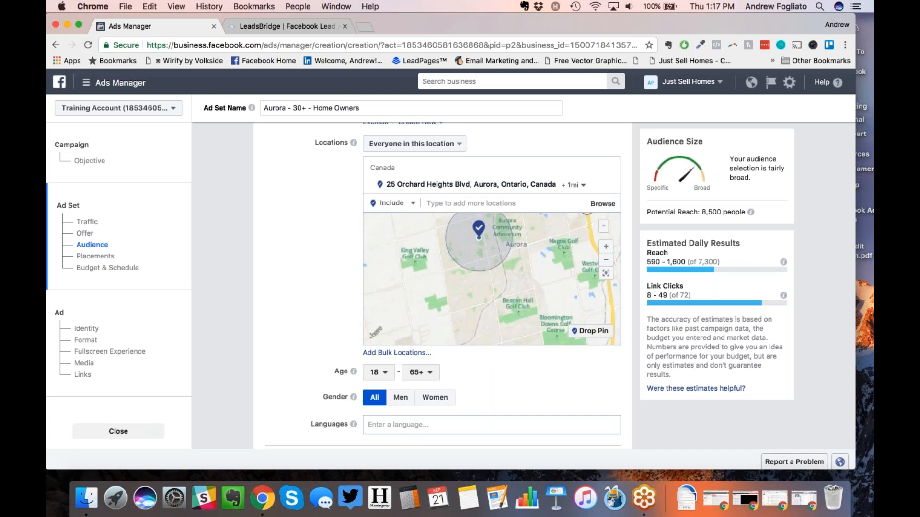
pyautogui.moveTo(516, 262); pyautogui.dragTo(534, 296)
pyautogui.scroll(1, 535, 295)
pyautogui.moveTo(485, 269); pyautogui.dragTo(513, 282)
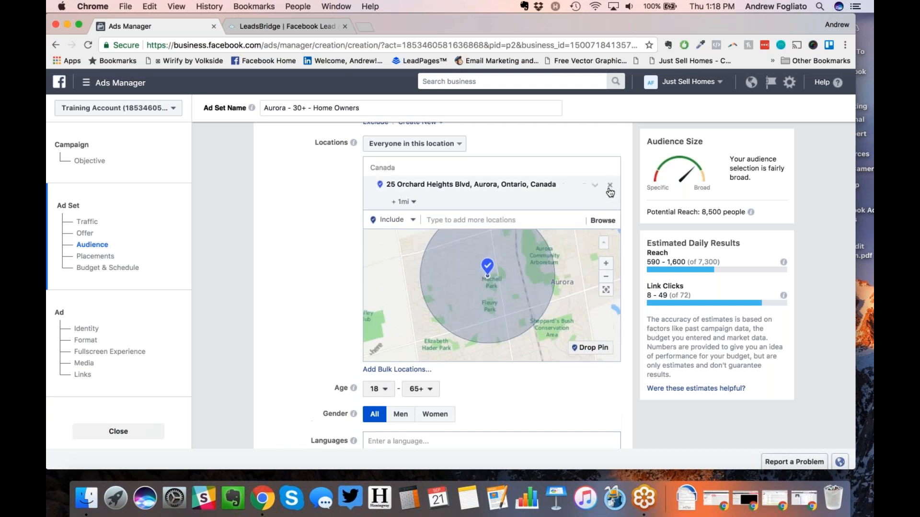
# Step: Replace the Orchard Heights address with a 1 mi pin at (44.0064, -79.4844)
pyautogui.click(610, 187)
pyautogui.click(591, 295)
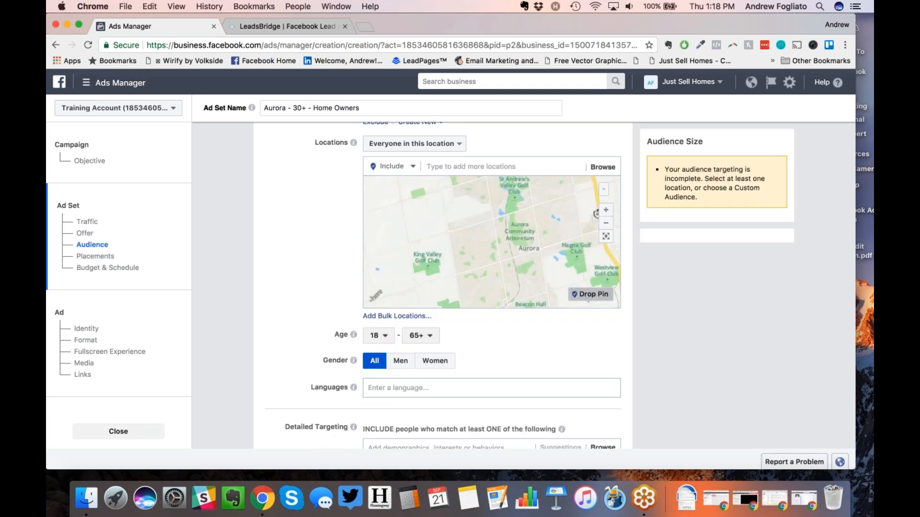
pyautogui.click(471, 246)
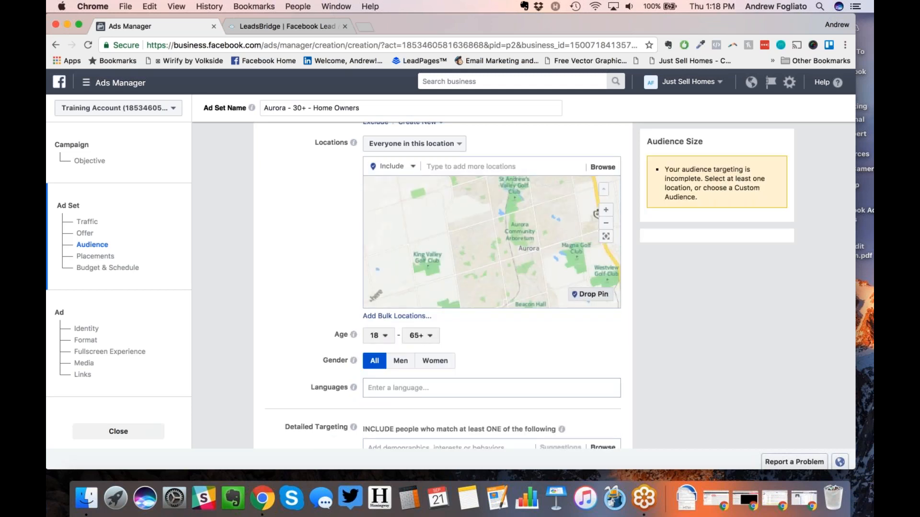
pyautogui.click(489, 188)
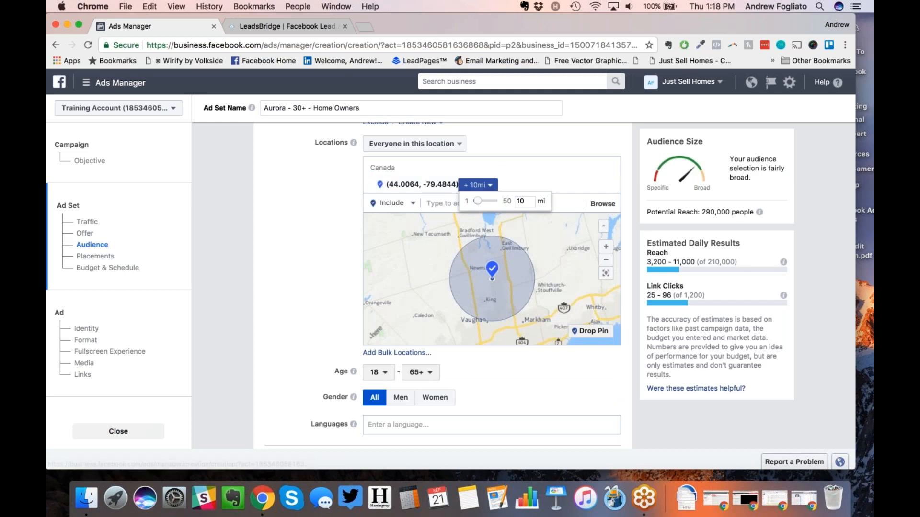
pyautogui.moveTo(478, 200); pyautogui.dragTo(469, 200)
pyautogui.click(286, 301)
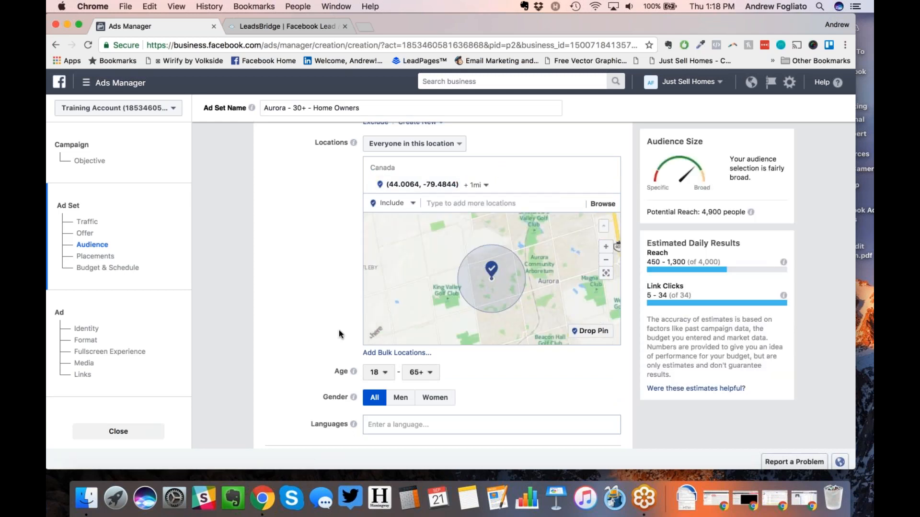
# Step: Pick 27 as the minimum age, making the range 27–65+
pyautogui.click(378, 372)
pyautogui.scroll(-5, 386, 289)
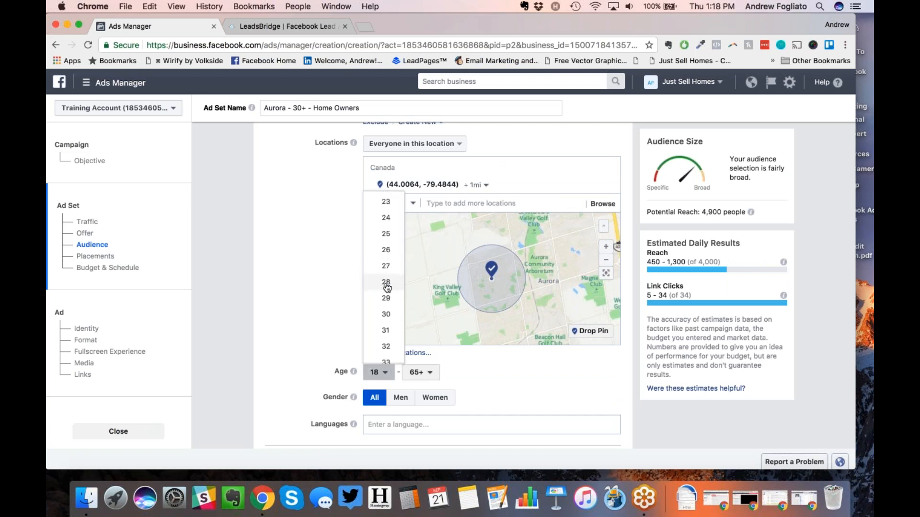
pyautogui.click(386, 267)
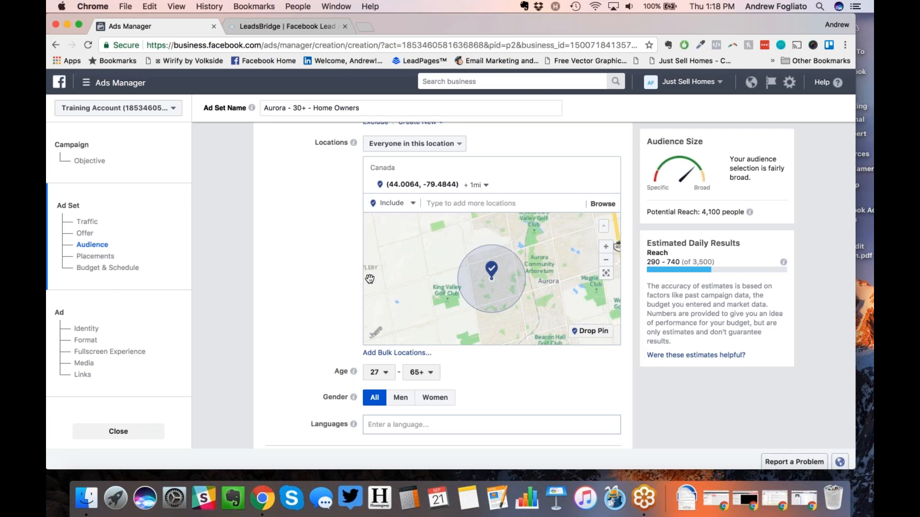
pyautogui.scroll(-5, 315, 307)
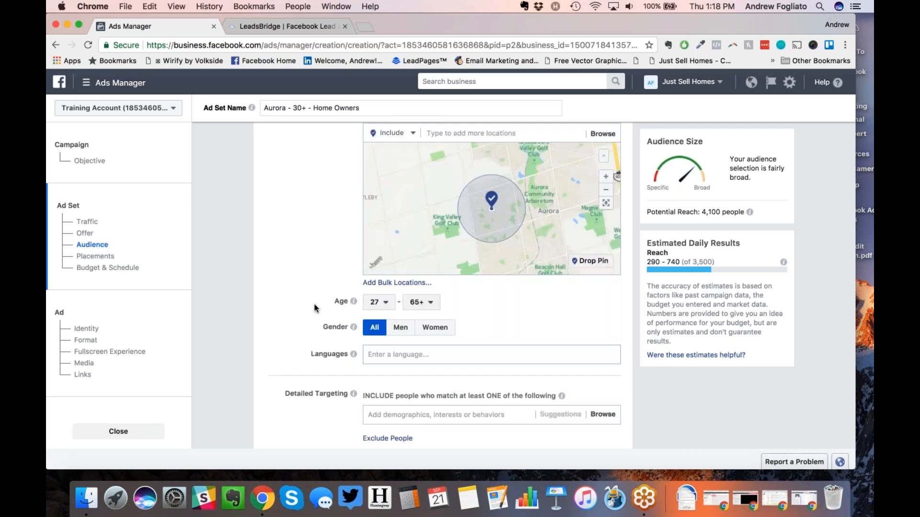
pyautogui.scroll(5, 314, 308)
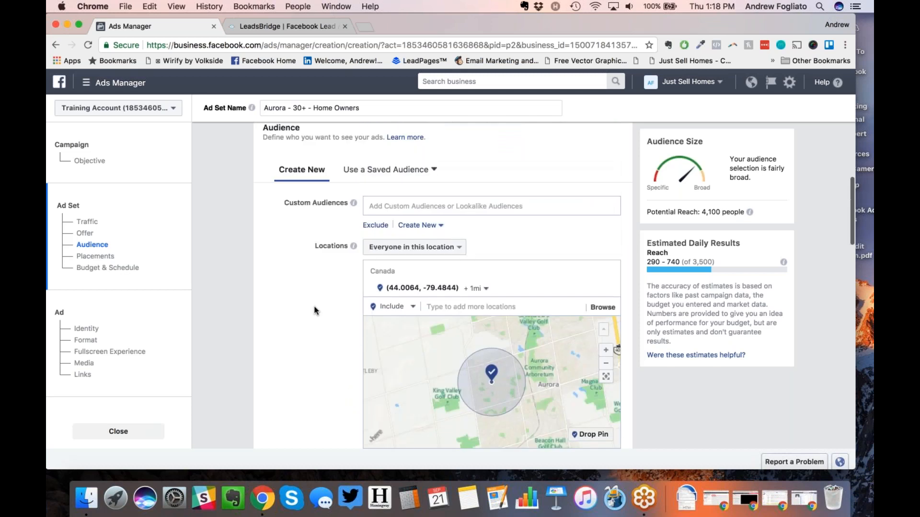
pyautogui.scroll(-4, 315, 309)
pyautogui.scroll(3, 314, 310)
pyautogui.scroll(2, 314, 310)
pyautogui.scroll(-1, 314, 310)
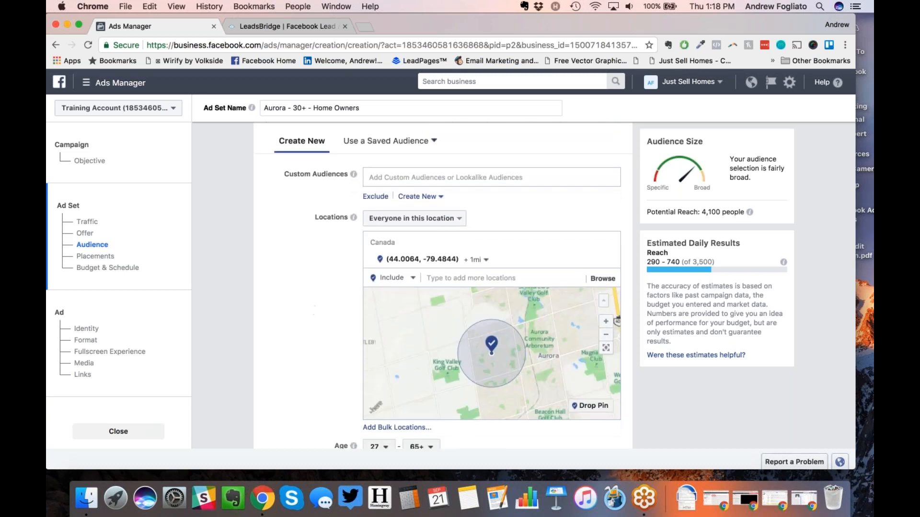
pyautogui.click(446, 220)
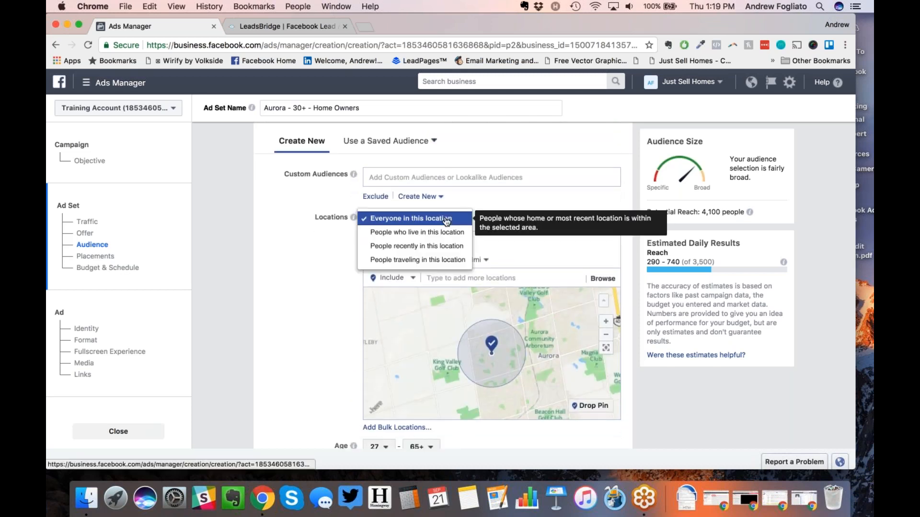
pyautogui.click(437, 231)
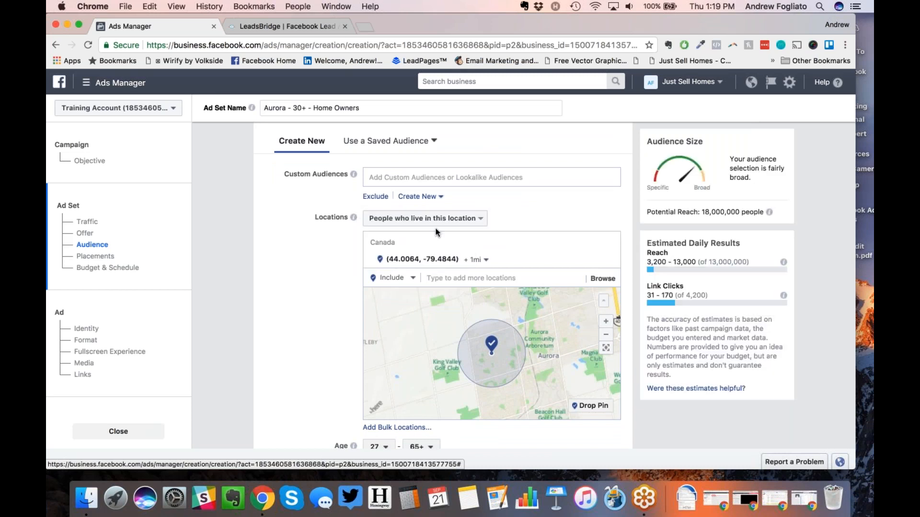
pyautogui.click(380, 223)
pyautogui.click(381, 240)
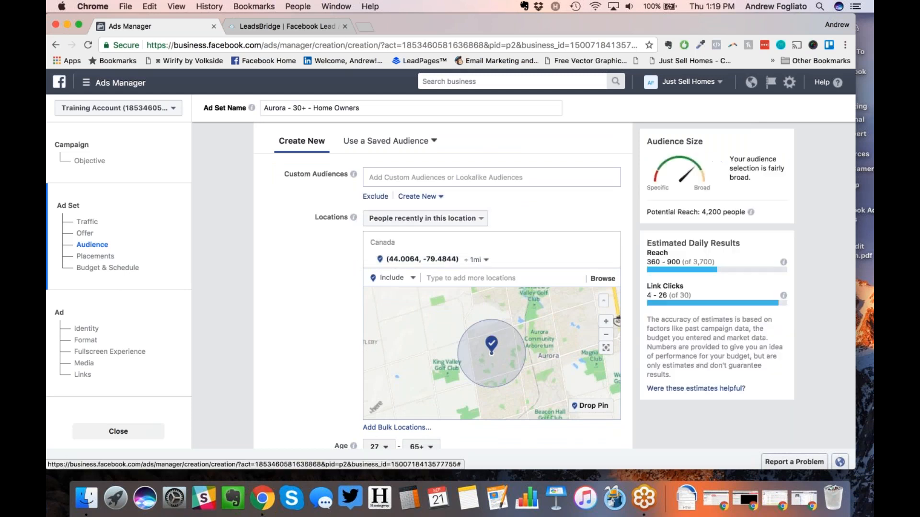
pyautogui.click(409, 222)
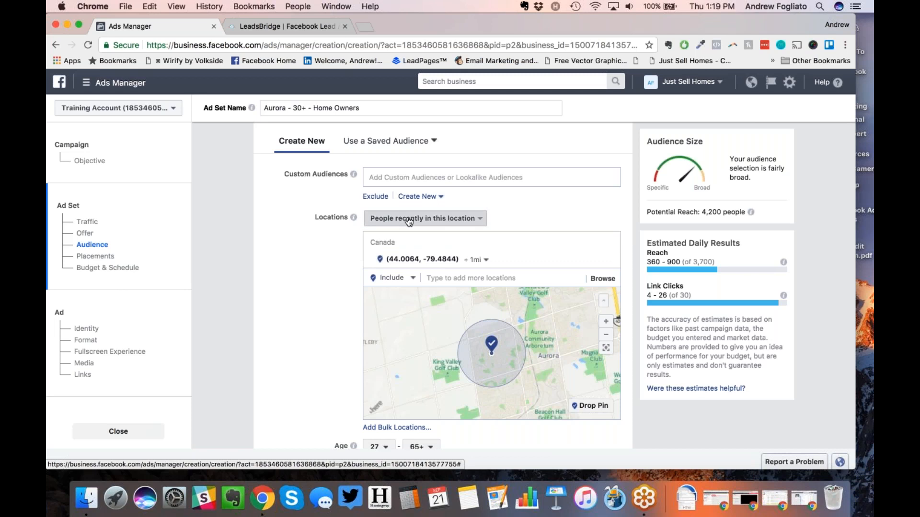
pyautogui.click(409, 231)
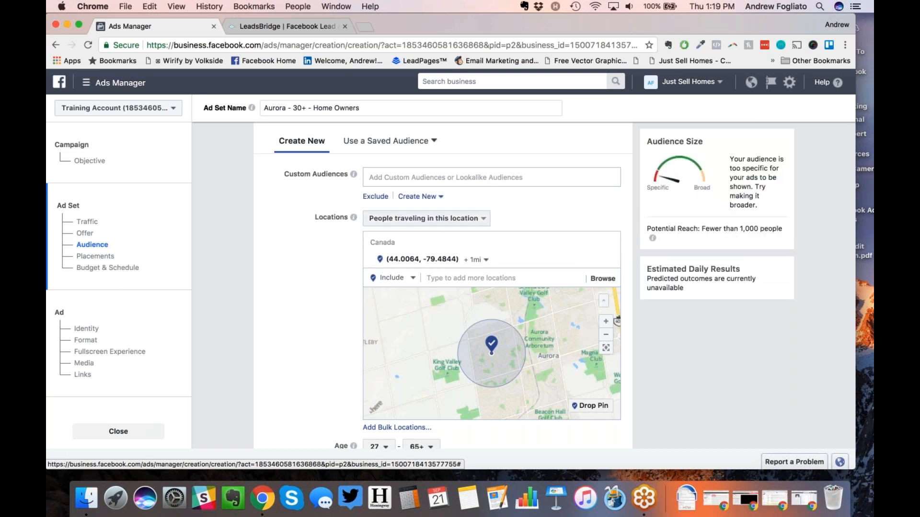
pyautogui.click(421, 219)
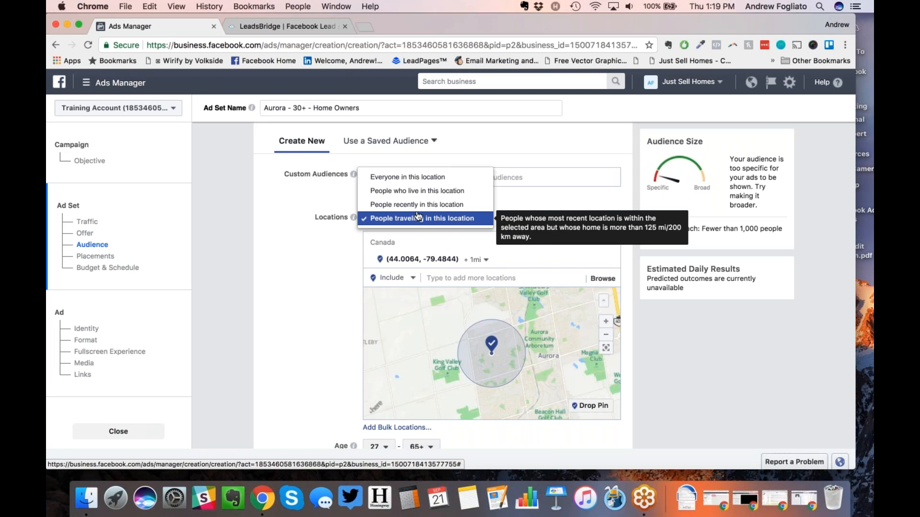
pyautogui.click(407, 177)
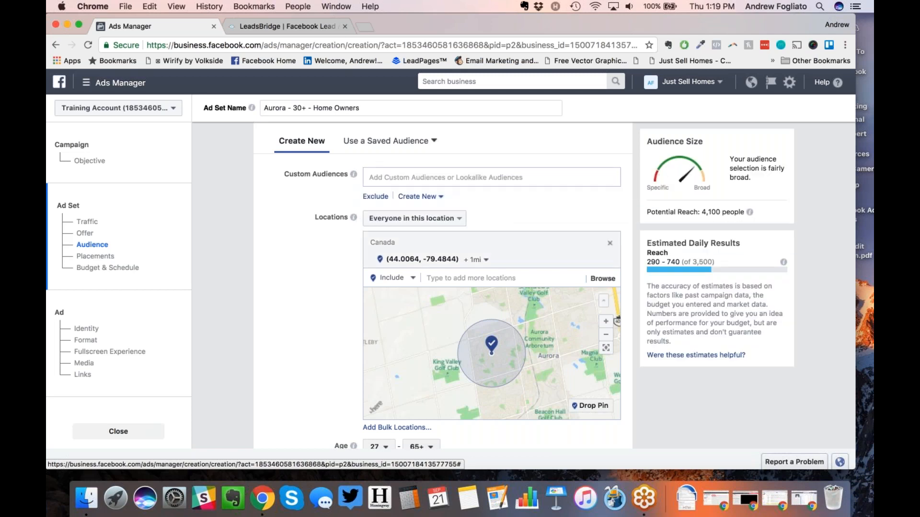
pyautogui.click(424, 220)
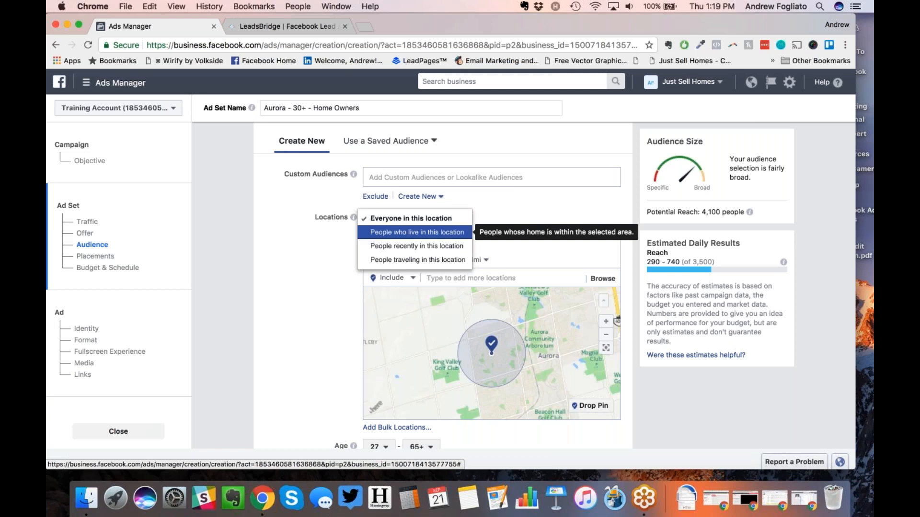
pyautogui.click(303, 291)
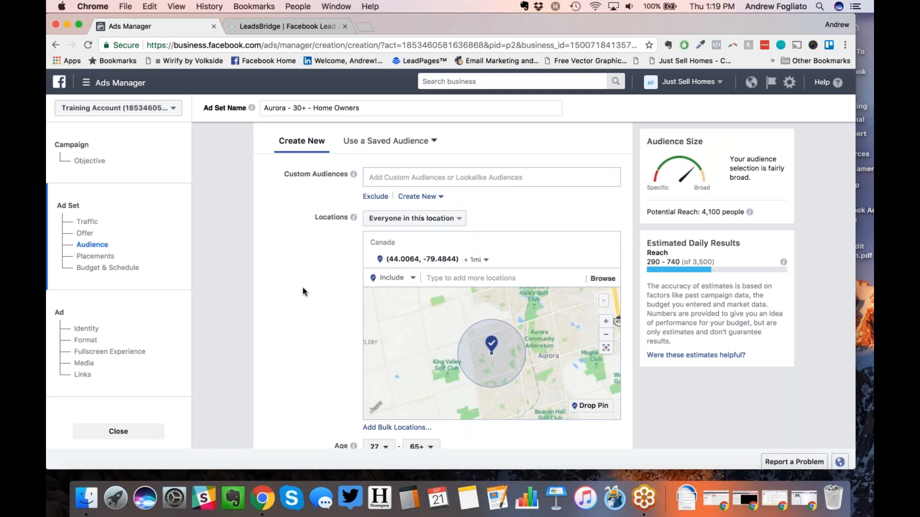
pyautogui.scroll(-4, 303, 291)
# Step: Leave the minimum age at 27 and open the 65+ maximum age list
pyautogui.scroll(-1, 302, 290)
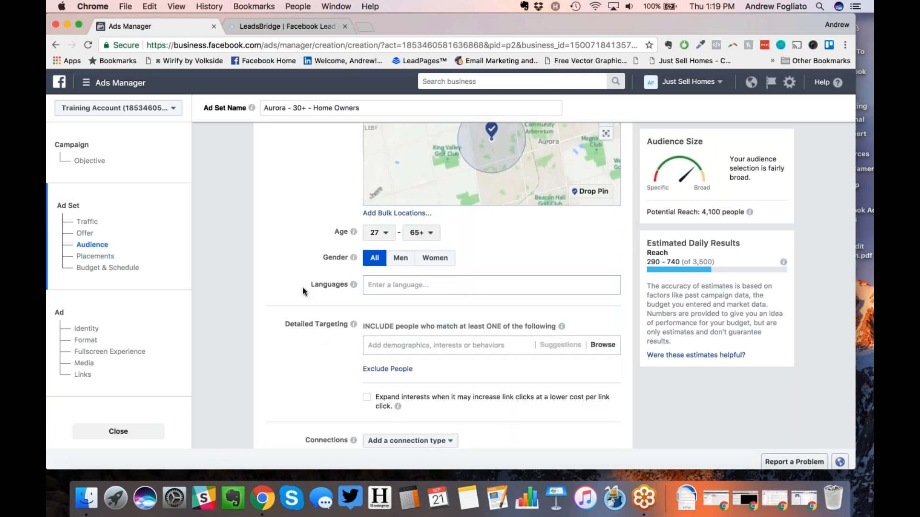
pyautogui.click(378, 234)
pyautogui.click(379, 233)
pyautogui.click(381, 235)
pyautogui.click(430, 235)
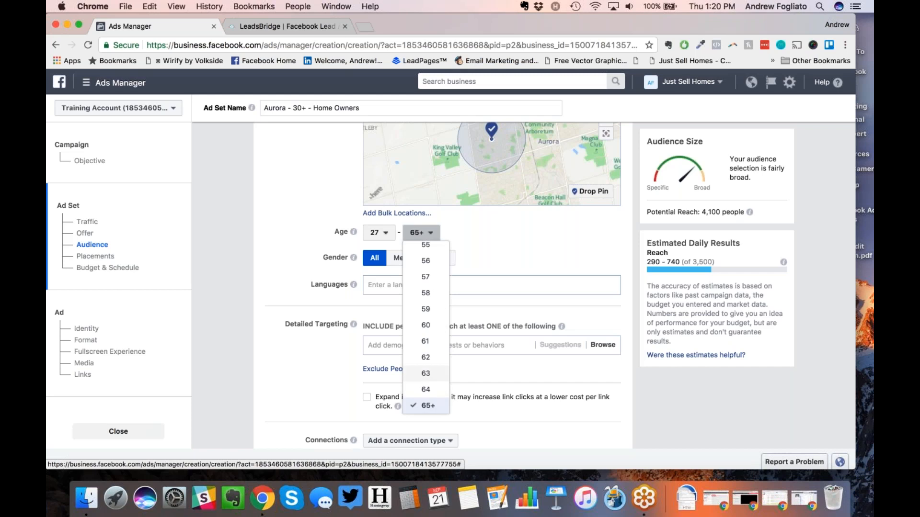
# Step: Keep 65+ as the maximum age and remove the existing Aurora pin
pyautogui.click(267, 214)
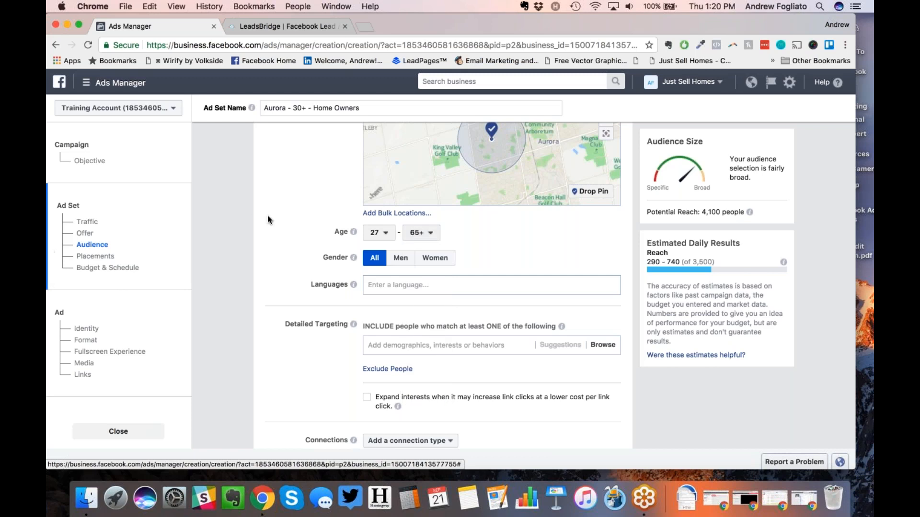
pyautogui.scroll(4, 267, 214)
pyautogui.scroll(-1, 267, 214)
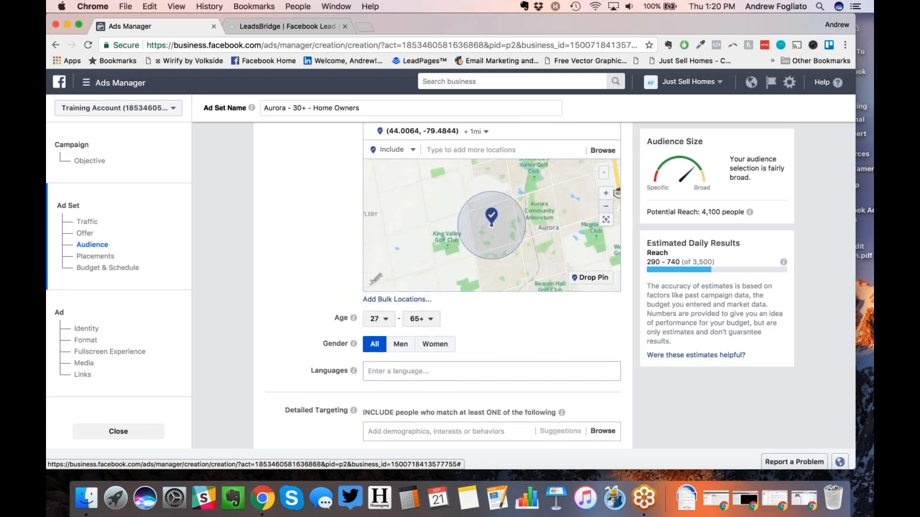
pyautogui.click(606, 206)
pyautogui.click(605, 206)
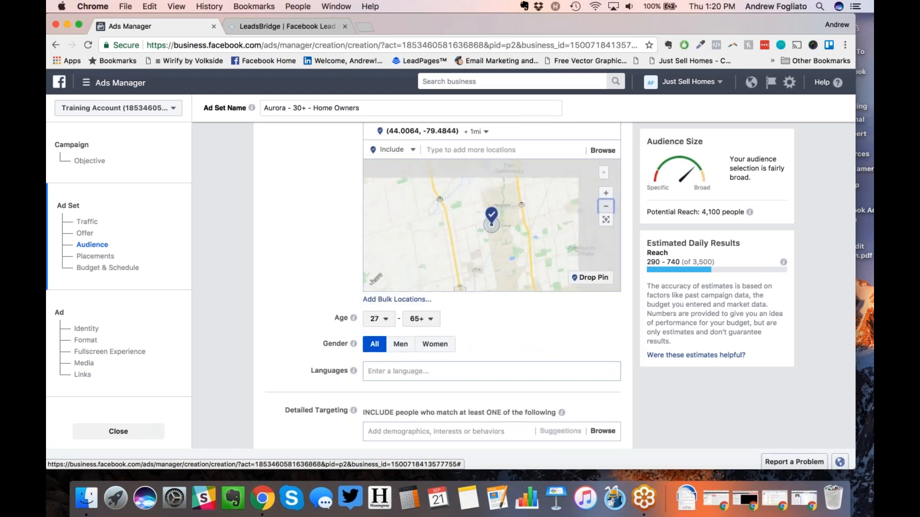
pyautogui.click(612, 131)
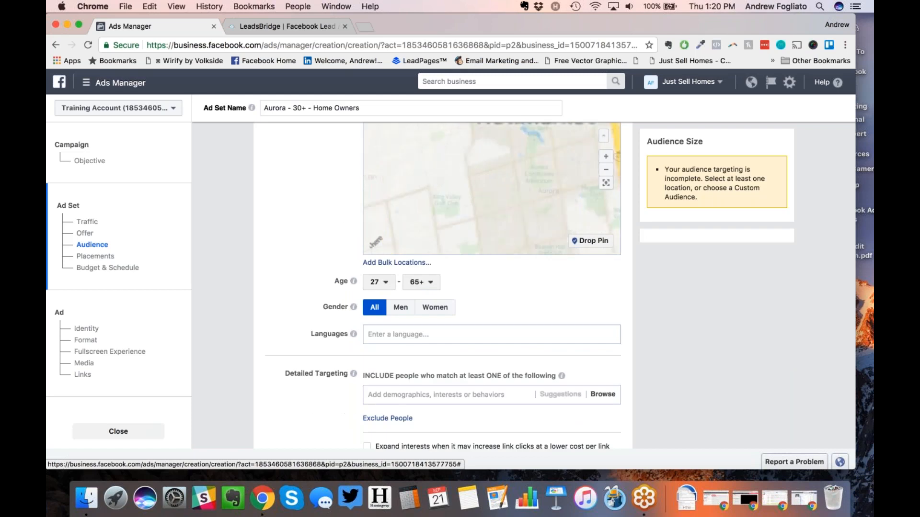
# Step: Drop a new 10 mi pin near King at (43.9632, -79.4669)
pyautogui.click(606, 170)
pyautogui.click(606, 169)
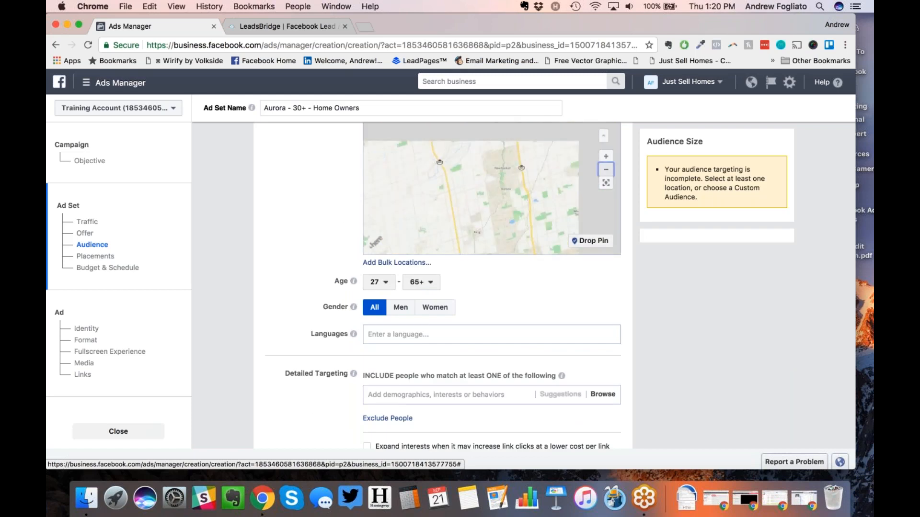
pyautogui.click(590, 241)
pyautogui.click(500, 213)
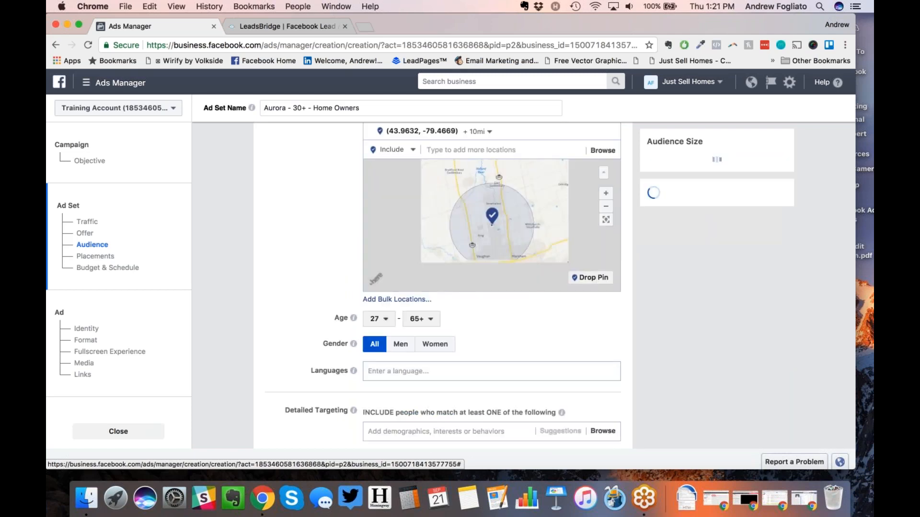
pyautogui.scroll(1, 492, 286)
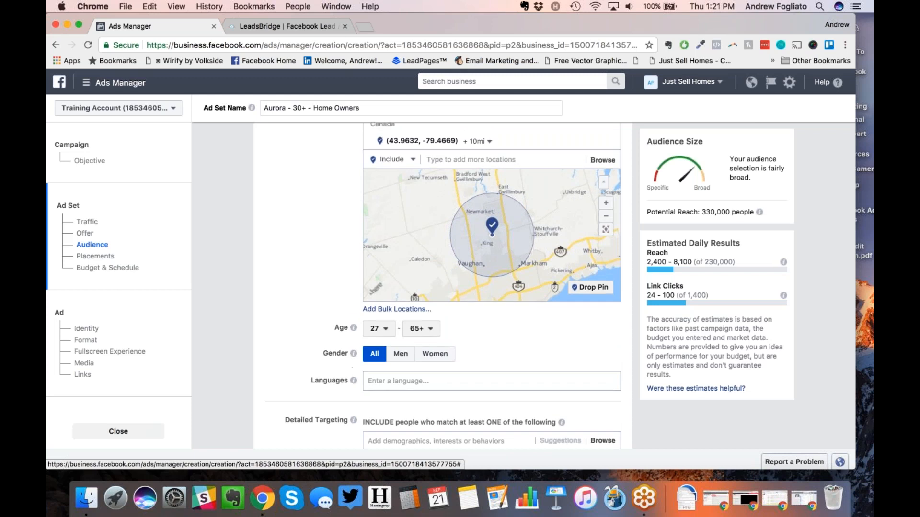
pyautogui.scroll(4, 323, 268)
# Step: Set the minimum age to 30, after noting the 330,000 potential reach
pyautogui.scroll(-7, 323, 269)
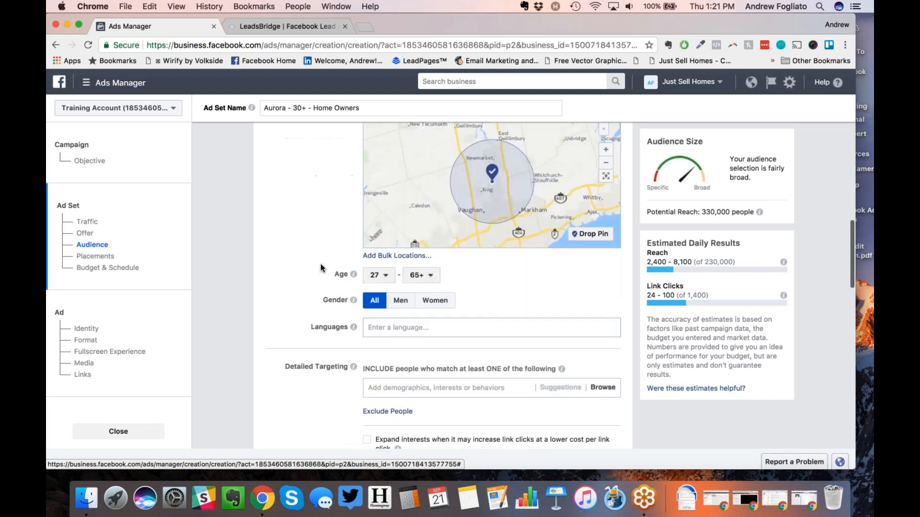
pyautogui.moveTo(714, 214); pyautogui.dragTo(700, 214)
pyautogui.click(293, 258)
pyautogui.click(381, 275)
pyautogui.scroll(-2, 384, 357)
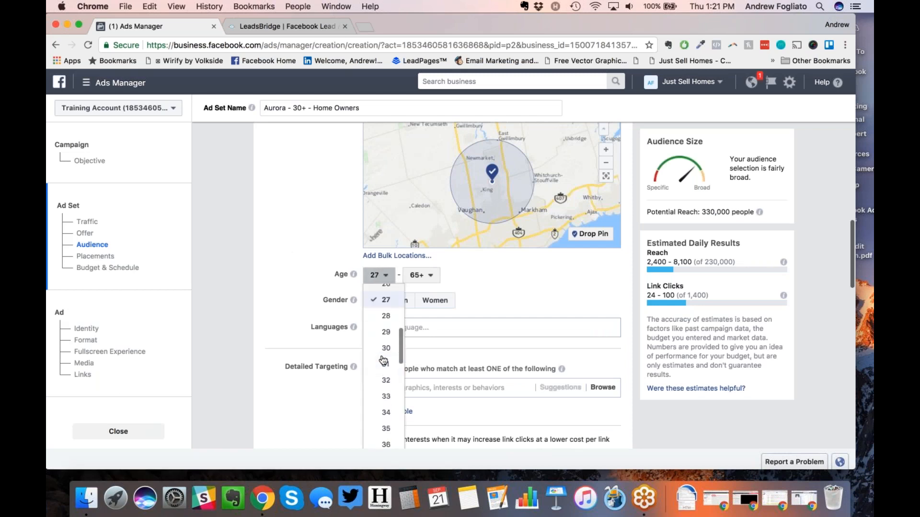
pyautogui.click(386, 346)
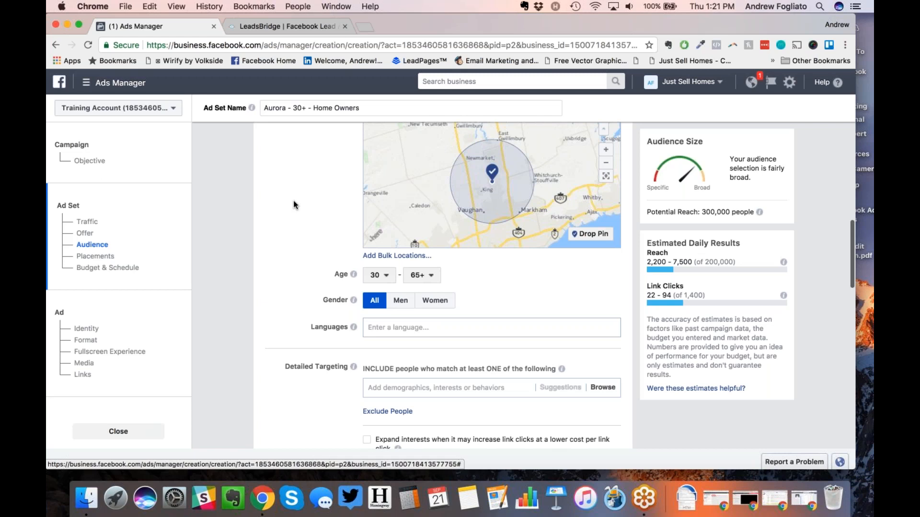
# Step: Add English (All) and German as languages, then remove English (All)
pyautogui.scroll(-1, 293, 200)
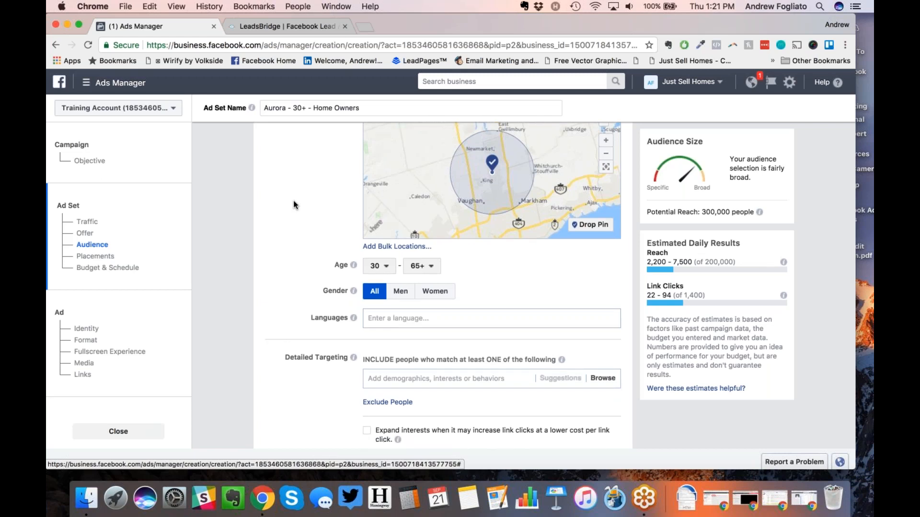
pyautogui.scroll(-1, 294, 202)
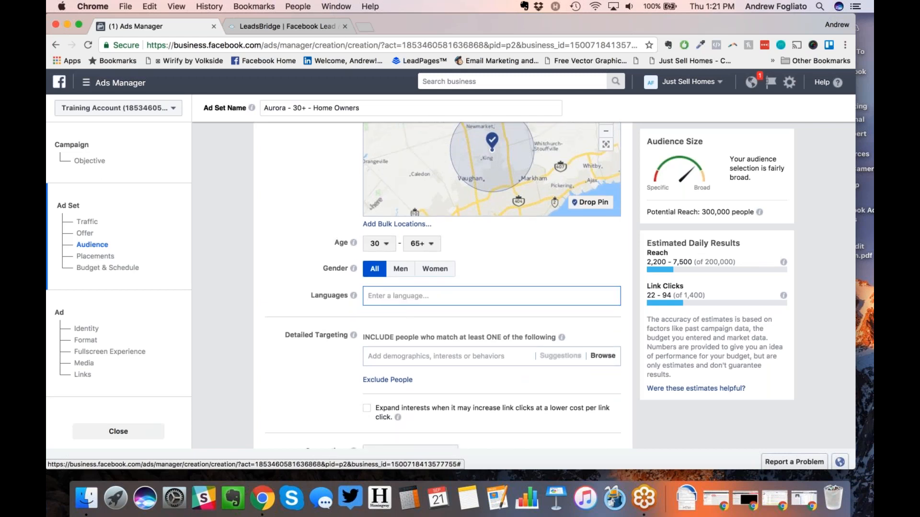
pyautogui.write('english')
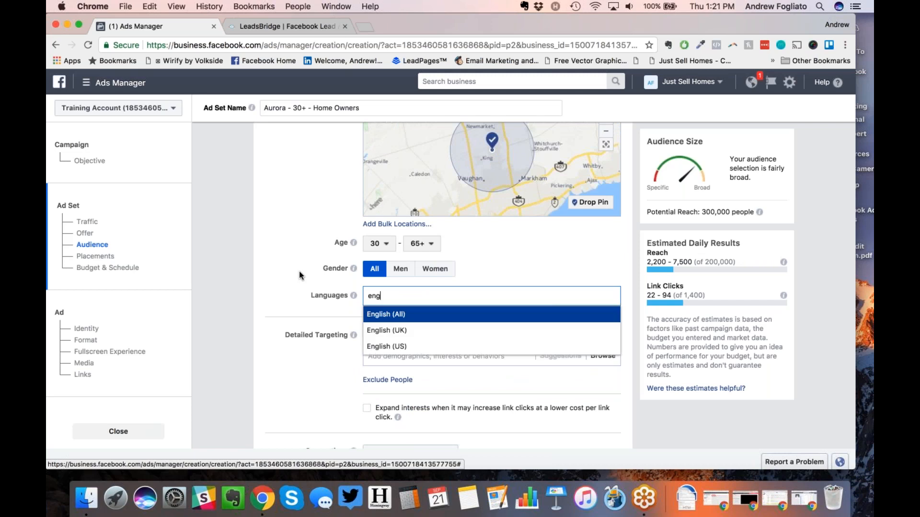
pyautogui.press('Return')
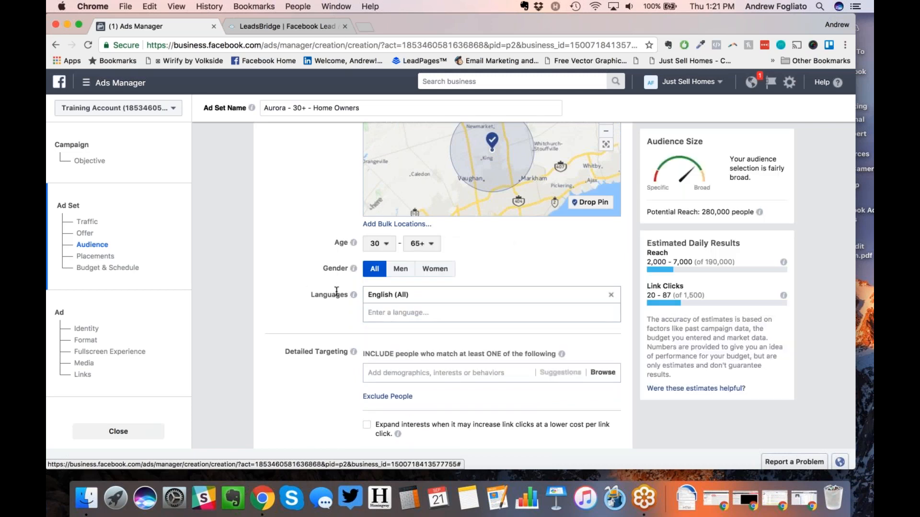
pyautogui.scroll(1, 336, 291)
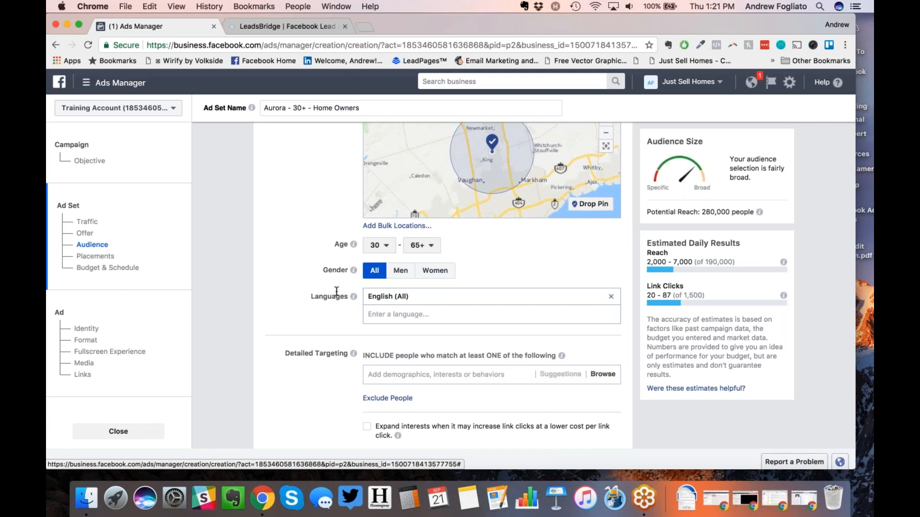
pyautogui.scroll(2, 337, 291)
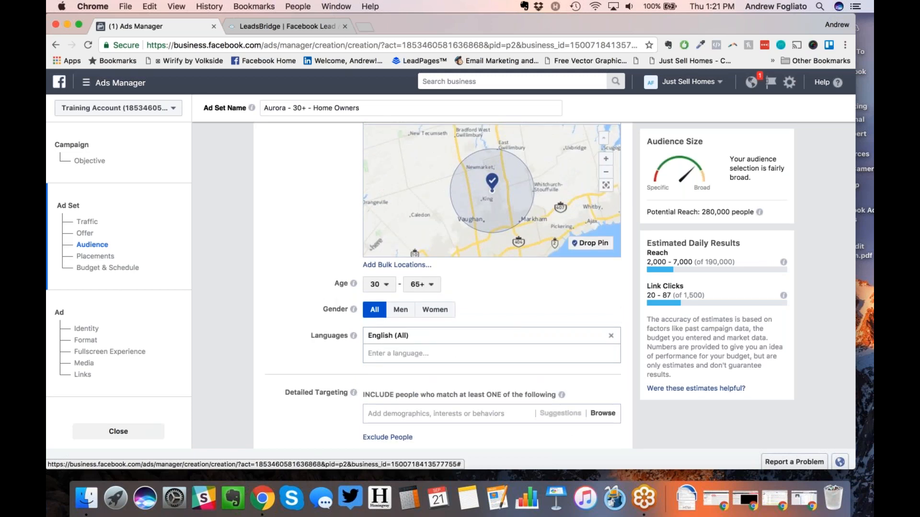
pyautogui.click(380, 352)
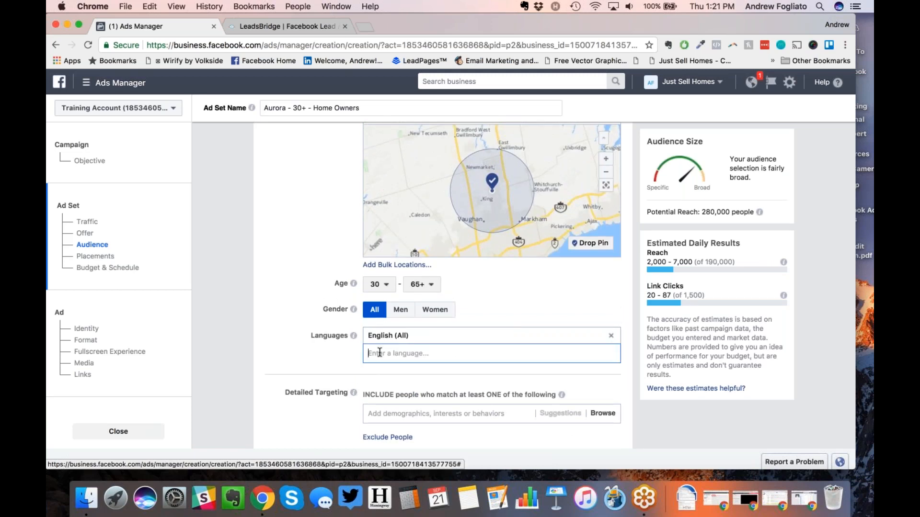
pyautogui.write('German')
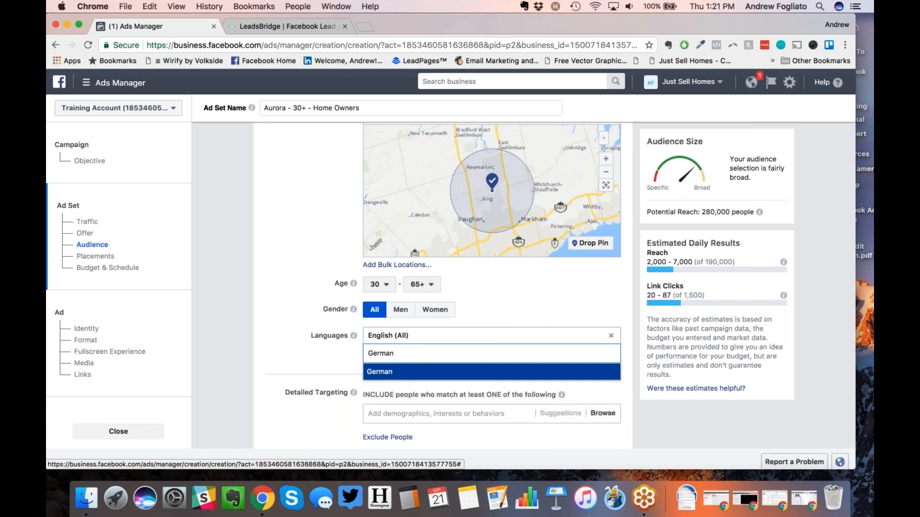
pyautogui.click(381, 376)
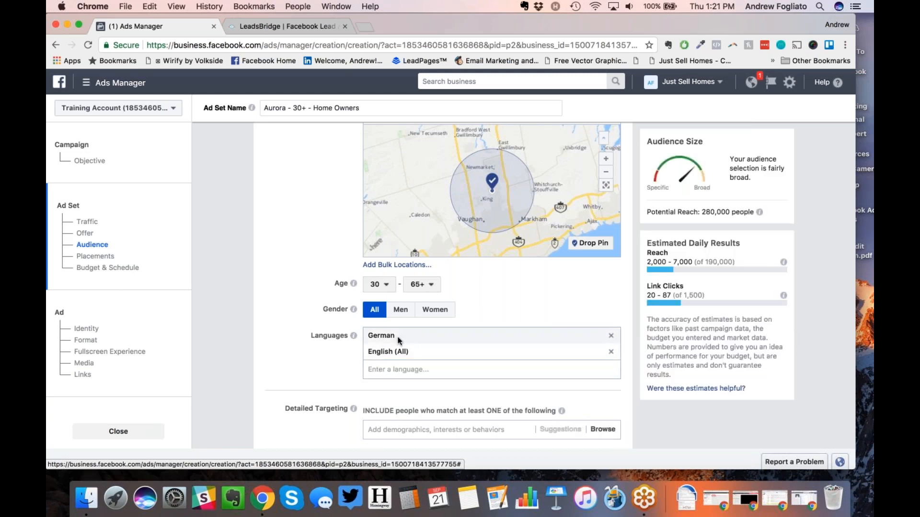
pyautogui.click(611, 352)
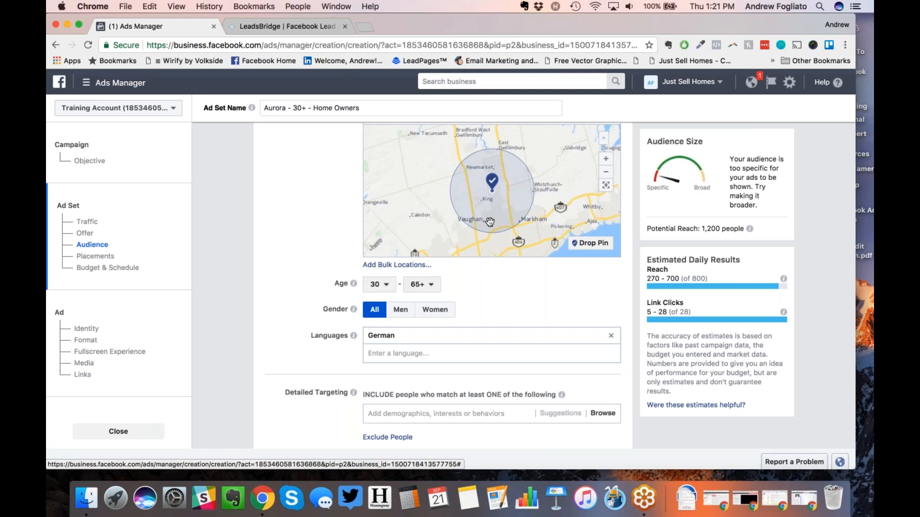
pyautogui.click(610, 335)
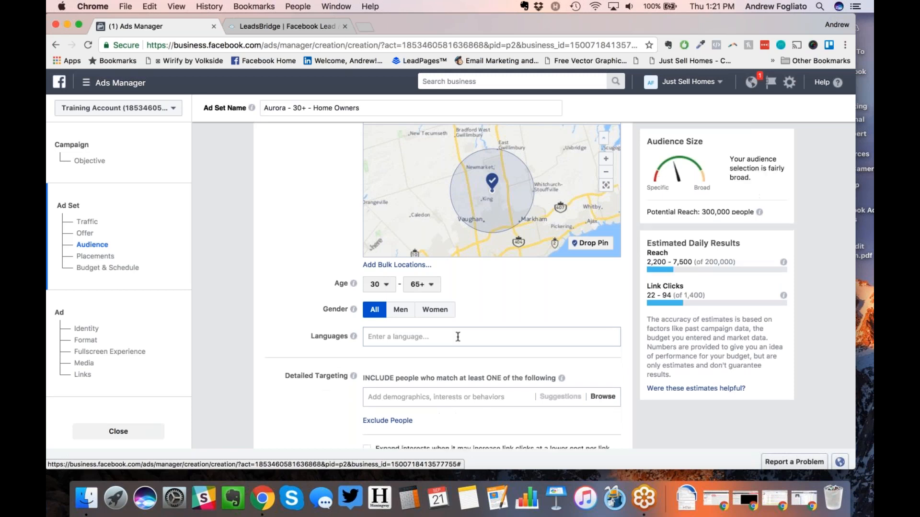
pyautogui.click(446, 337)
pyautogui.write('Punaj')
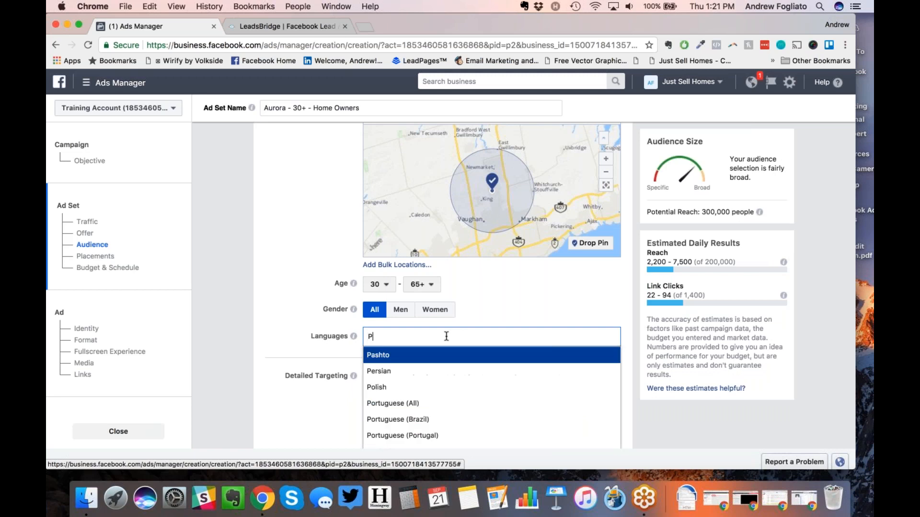
pyautogui.press('BackSpace')
pyautogui.press('BackSpace')
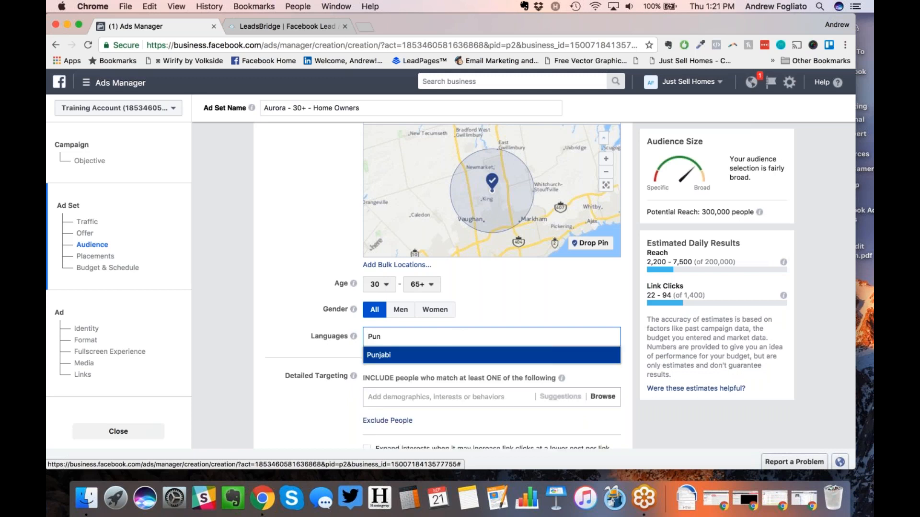
pyautogui.click(433, 356)
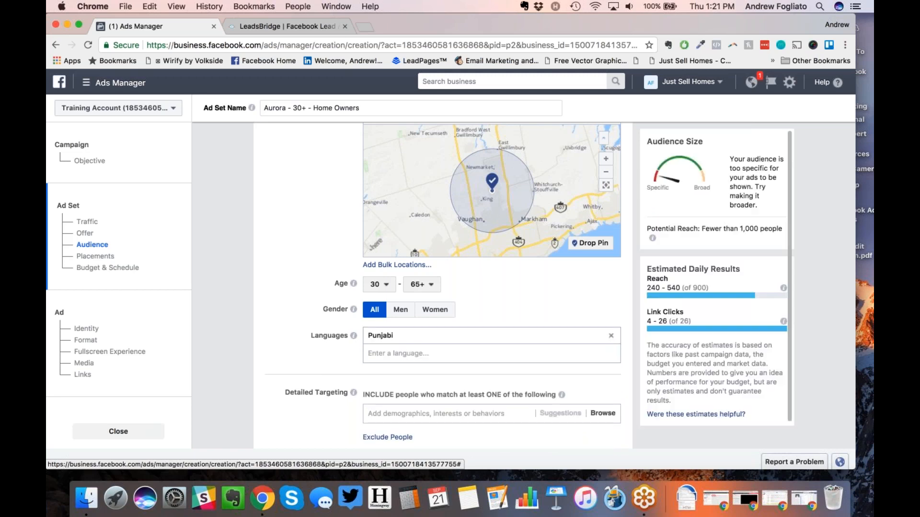
pyautogui.moveTo(445, 232); pyautogui.dragTo(492, 140)
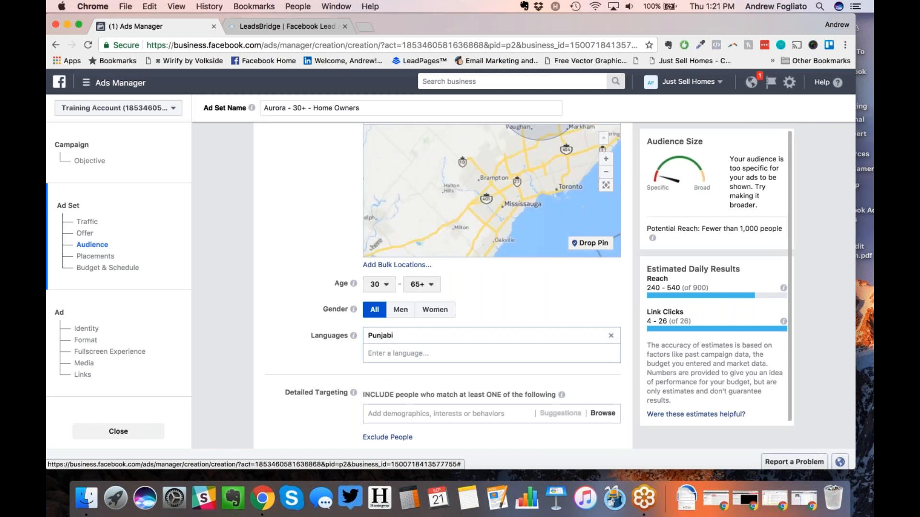
pyautogui.click(590, 243)
pyautogui.click(491, 190)
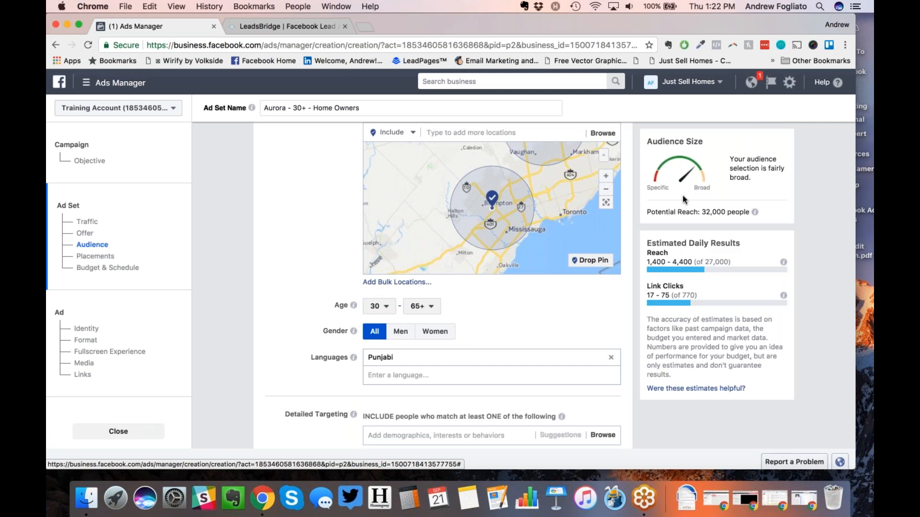
pyautogui.click(608, 357)
pyautogui.scroll(2, 318, 199)
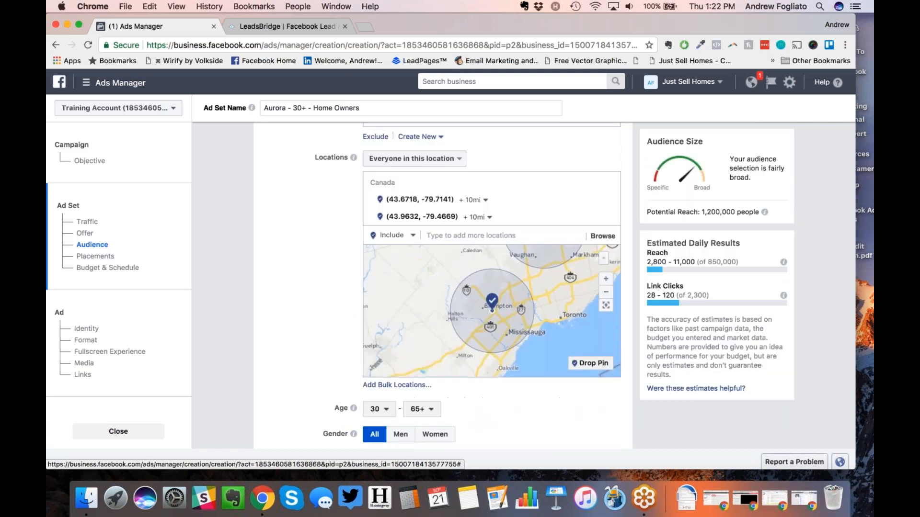
pyautogui.click(610, 200)
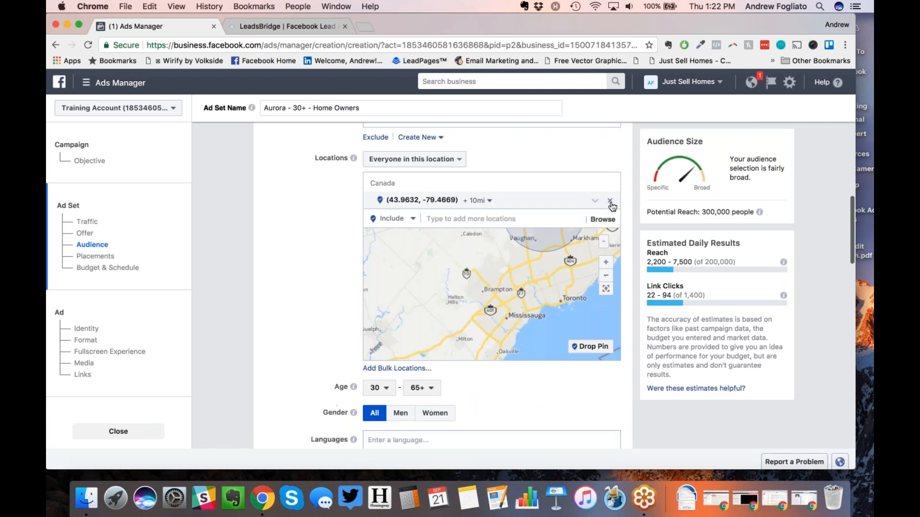
pyautogui.scroll(-2, 290, 304)
pyautogui.click(397, 339)
pyautogui.write('English')
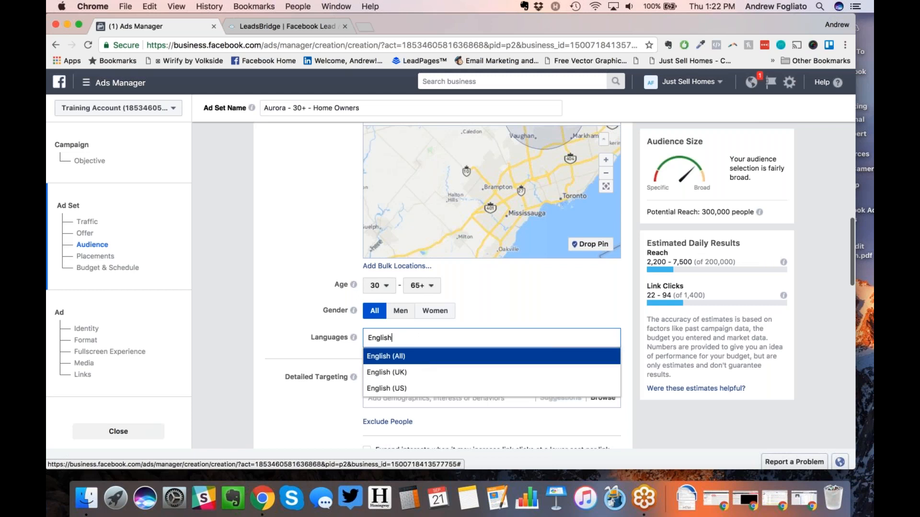
pyautogui.click(431, 357)
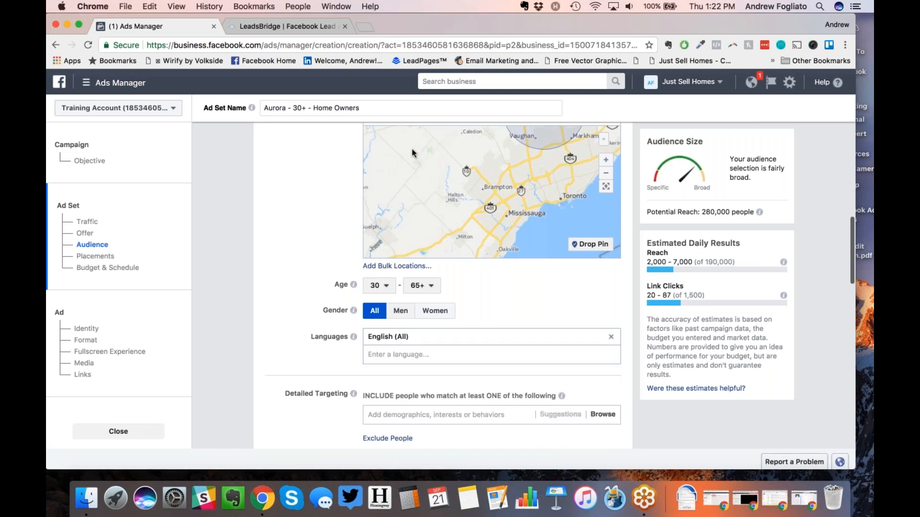
pyautogui.click(352, 96)
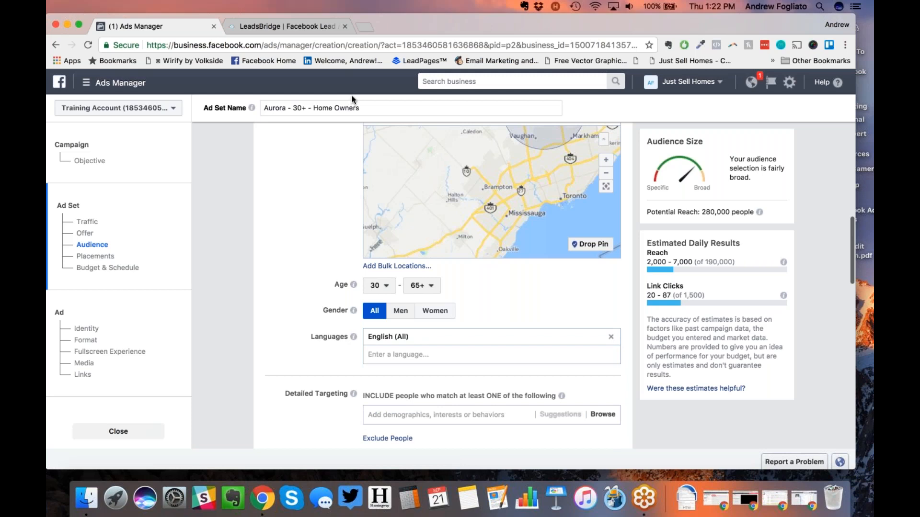
pyautogui.scroll(-1, 283, 268)
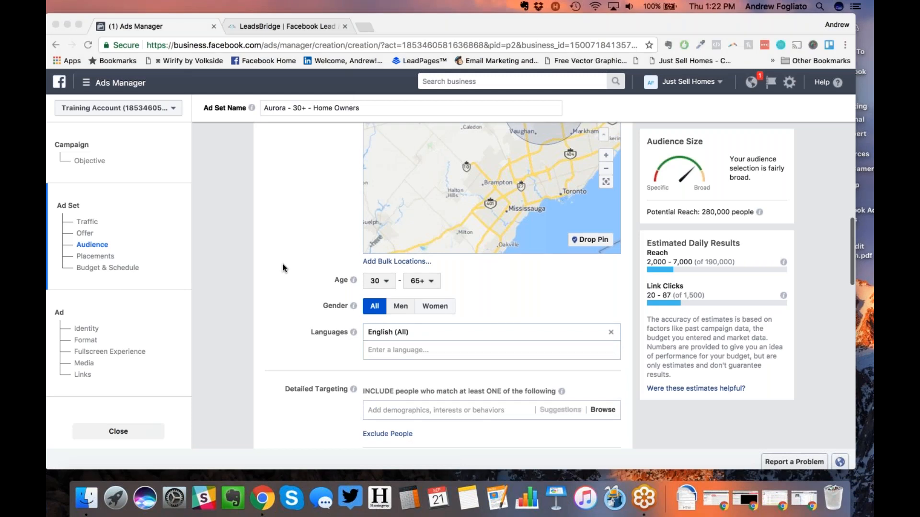
pyautogui.scroll(-3, 283, 268)
pyautogui.scroll(-3, 283, 268)
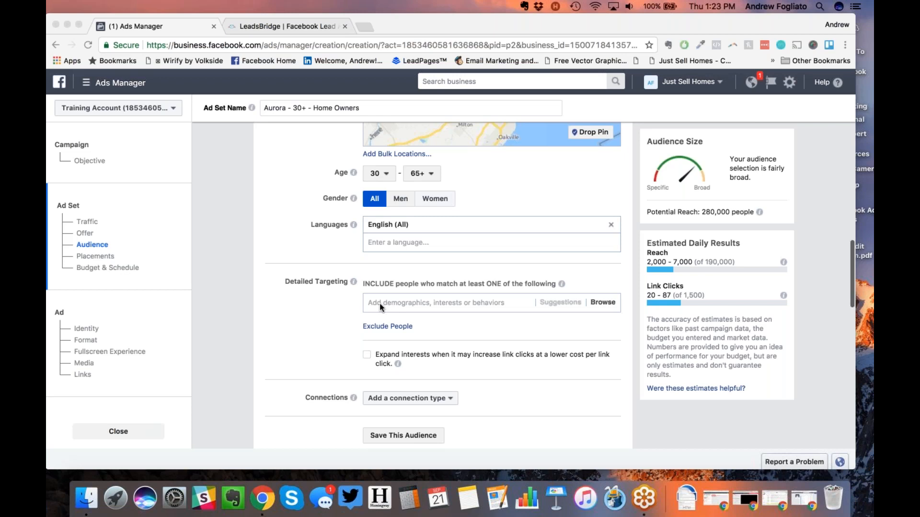
# Step: Pan the Locations map so the full 10mi circle around the pin north of Toronto is visible
pyautogui.scroll(5, 343, 297)
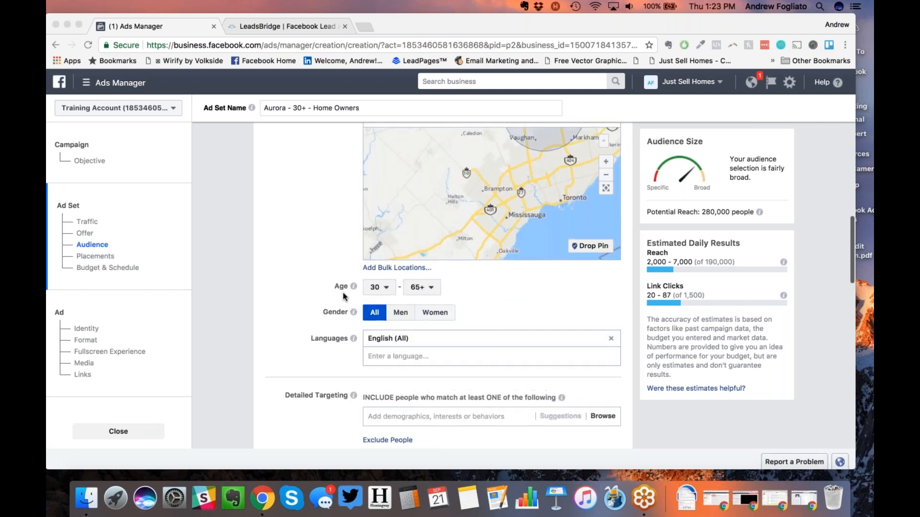
pyautogui.click(517, 269)
pyautogui.moveTo(496, 288); pyautogui.dragTo(472, 320)
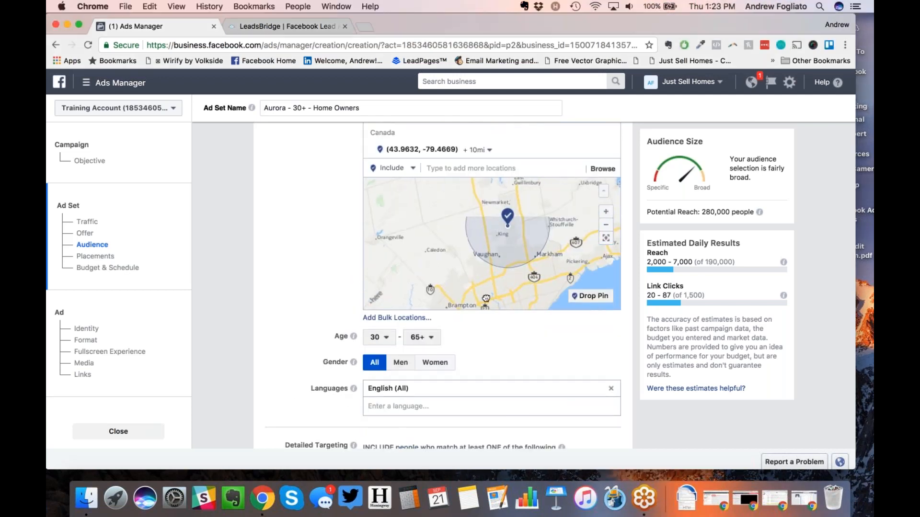
pyautogui.moveTo(547, 253); pyautogui.dragTo(541, 266)
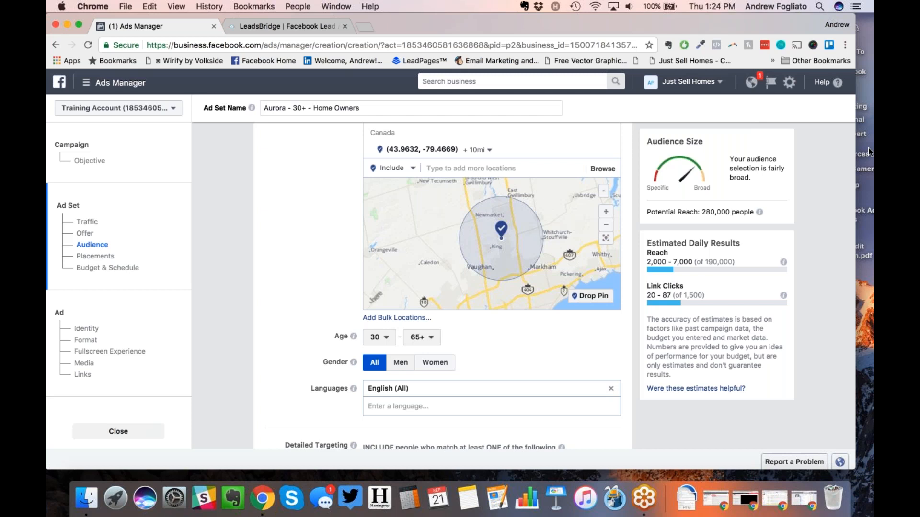
pyautogui.click(867, 190)
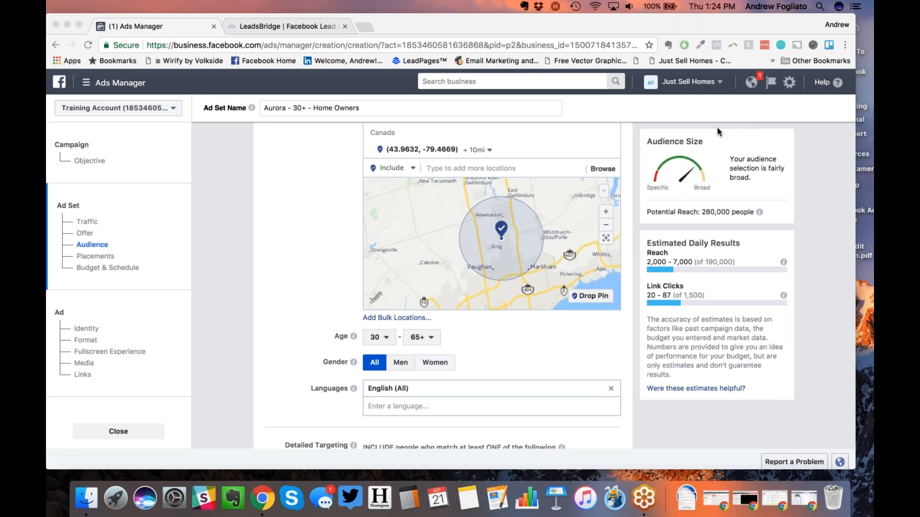
pyautogui.click(288, 294)
pyautogui.click(673, 37)
pyautogui.scroll(-5, 287, 360)
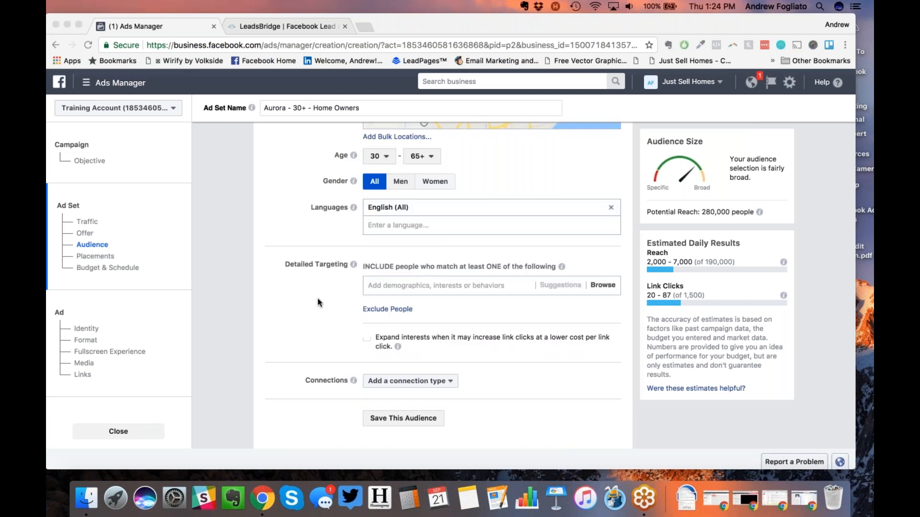
pyautogui.scroll(5, 319, 301)
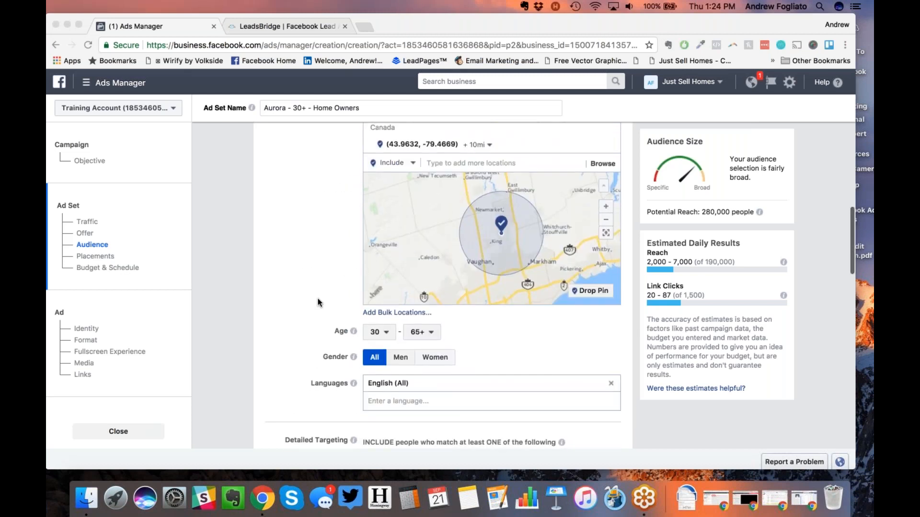
pyautogui.scroll(-1, 318, 302)
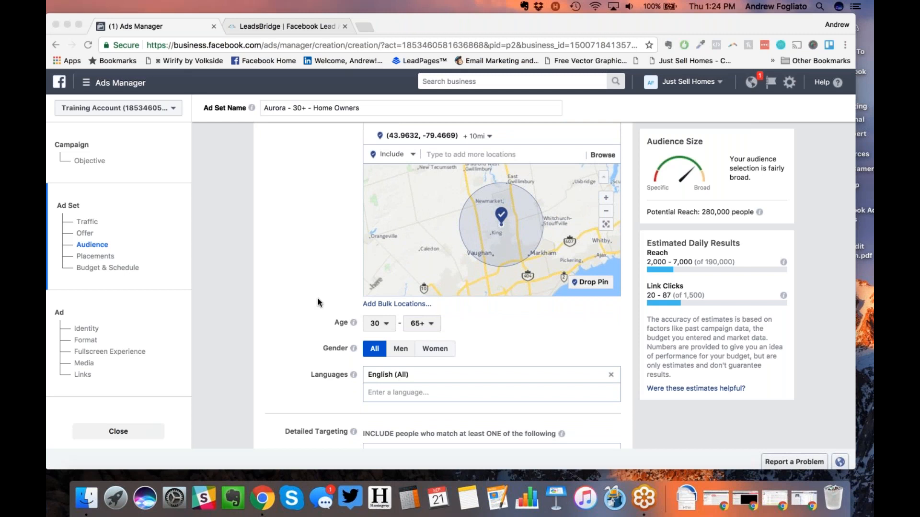
pyautogui.scroll(-5, 318, 303)
# Step: Add Married, In a relationship and Engaged relationship statuses to Detailed Targeting
pyautogui.click(387, 275)
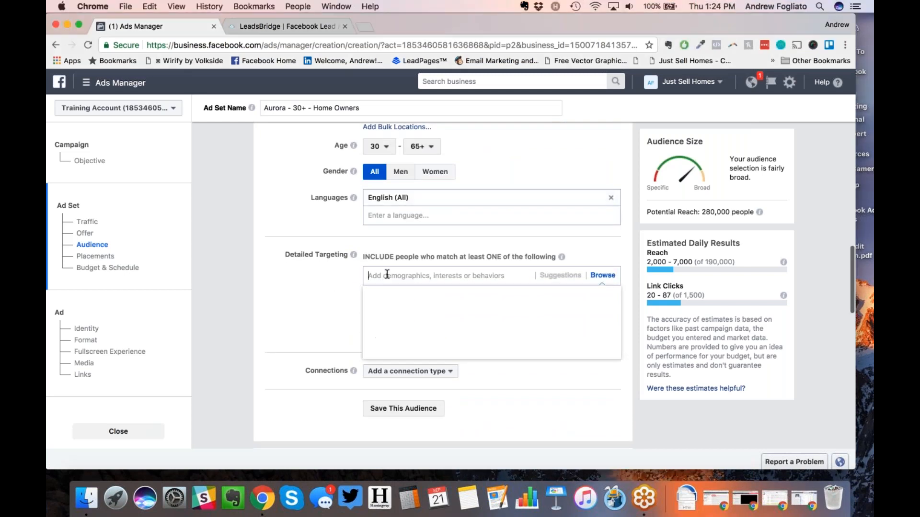
pyautogui.write('married')
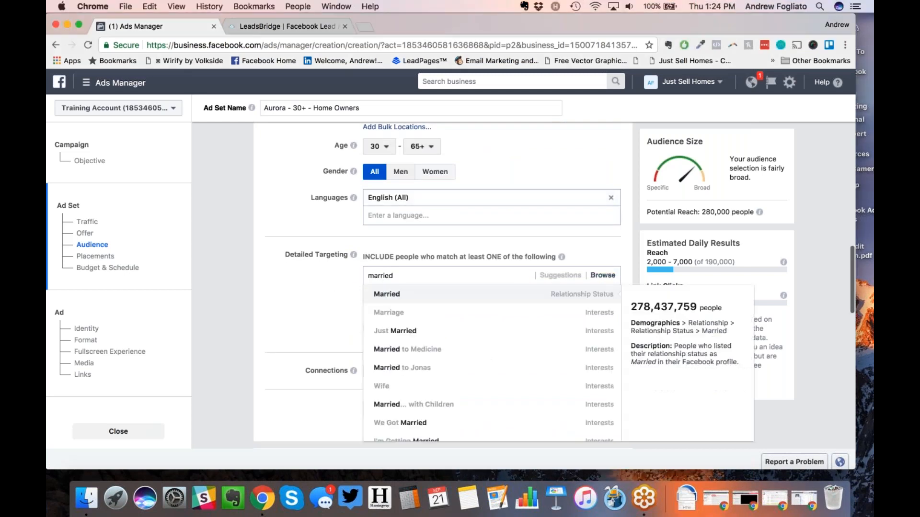
pyautogui.press('Return')
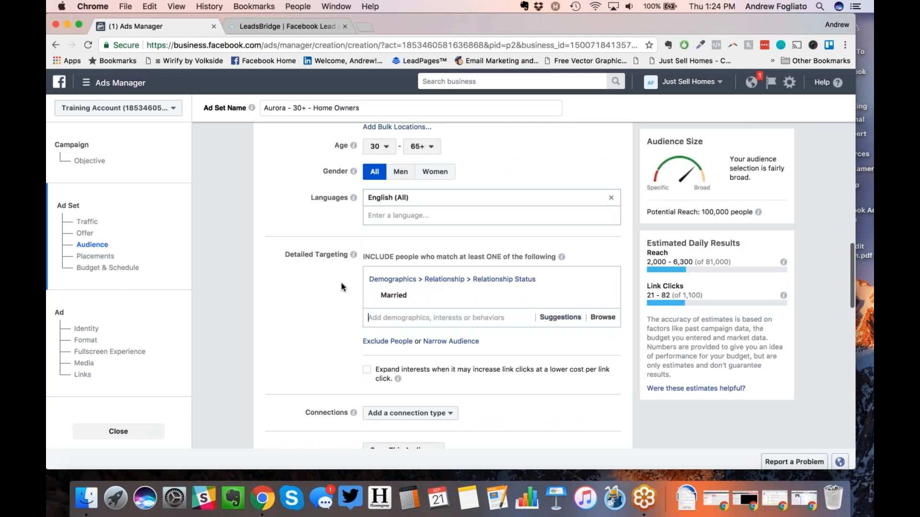
pyautogui.write('in a relationship')
pyautogui.press('Return')
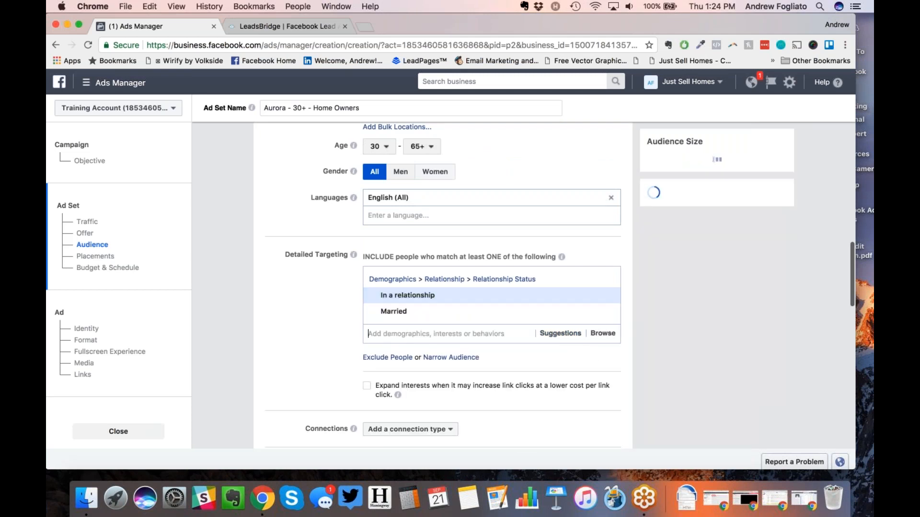
pyautogui.write('engaged')
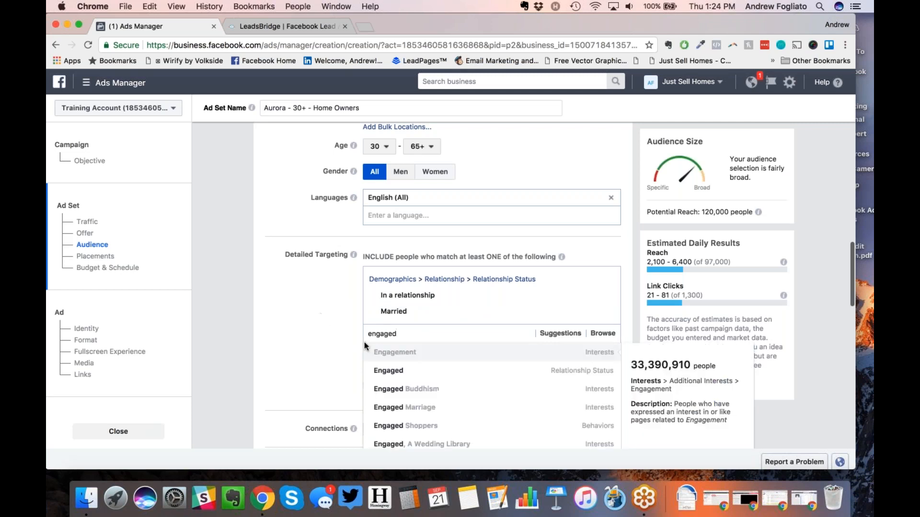
pyautogui.click(389, 371)
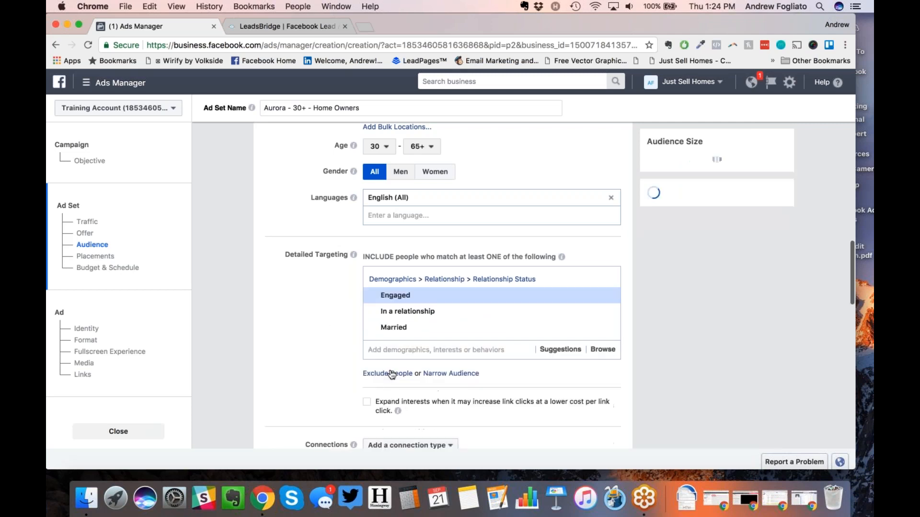
pyautogui.scroll(-2, 283, 298)
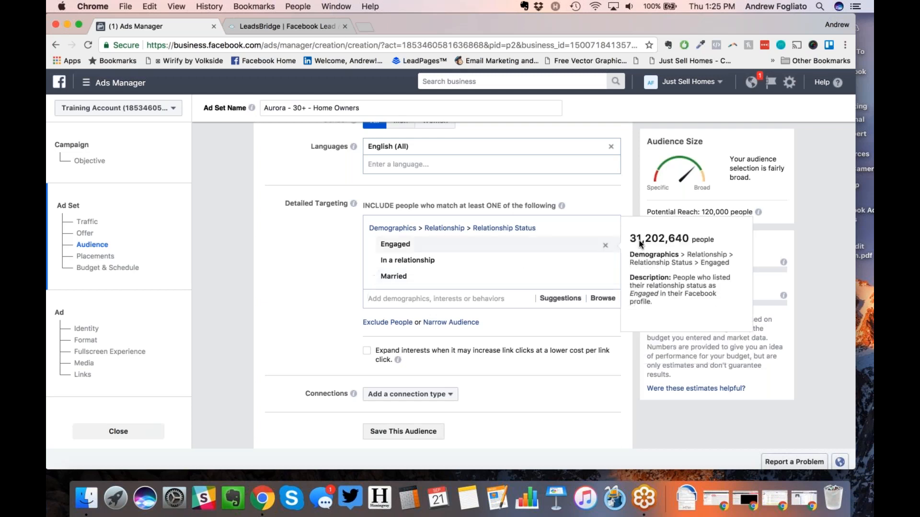
# Step: Remove the Engaged, In a relationship and Married targeting entries
pyautogui.click(605, 245)
pyautogui.click(605, 244)
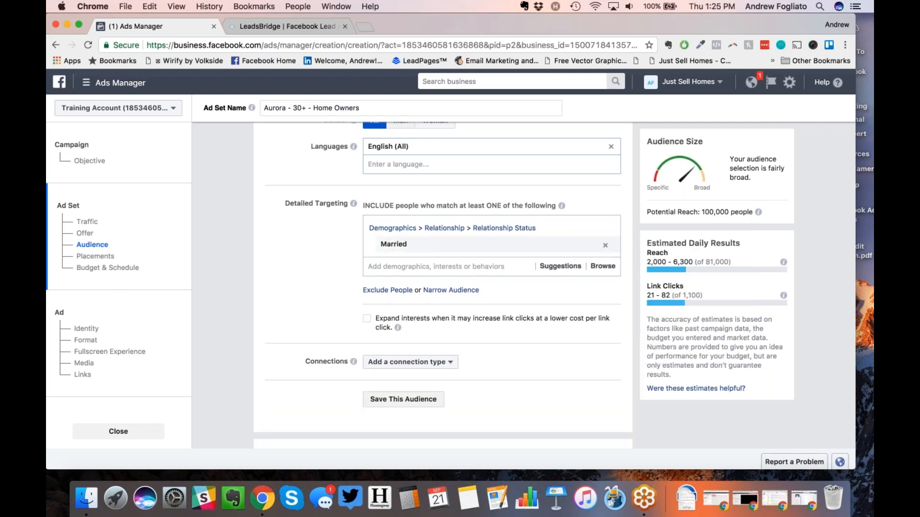
pyautogui.click(606, 245)
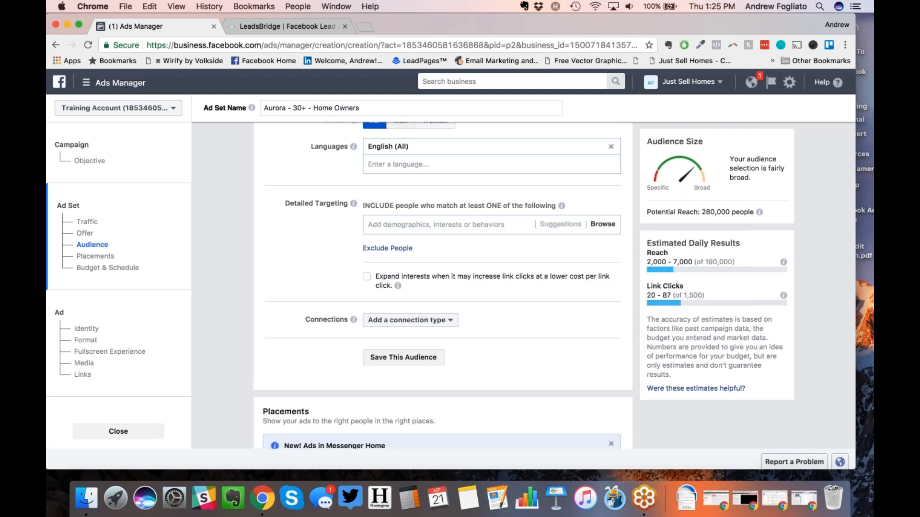
# Step: Exclude people whose relationship status is Single, then remove that exclusion
pyautogui.click(386, 250)
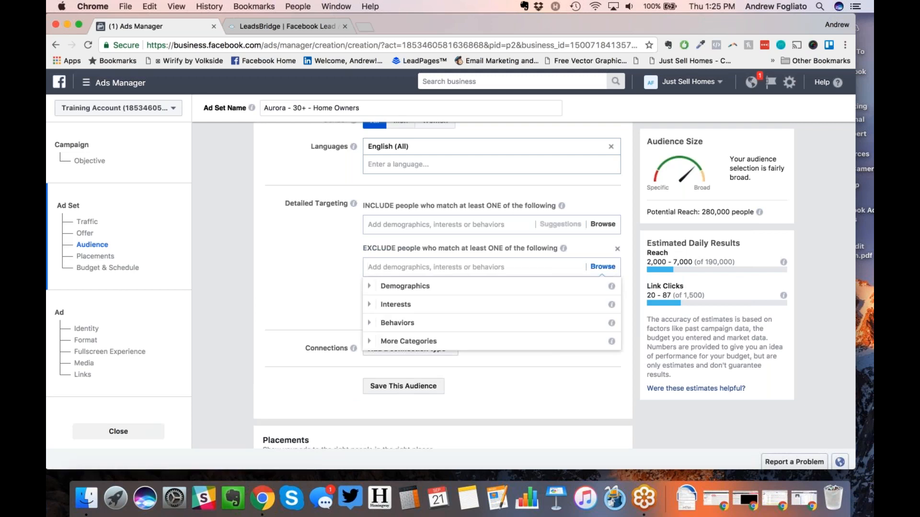
pyautogui.write('single')
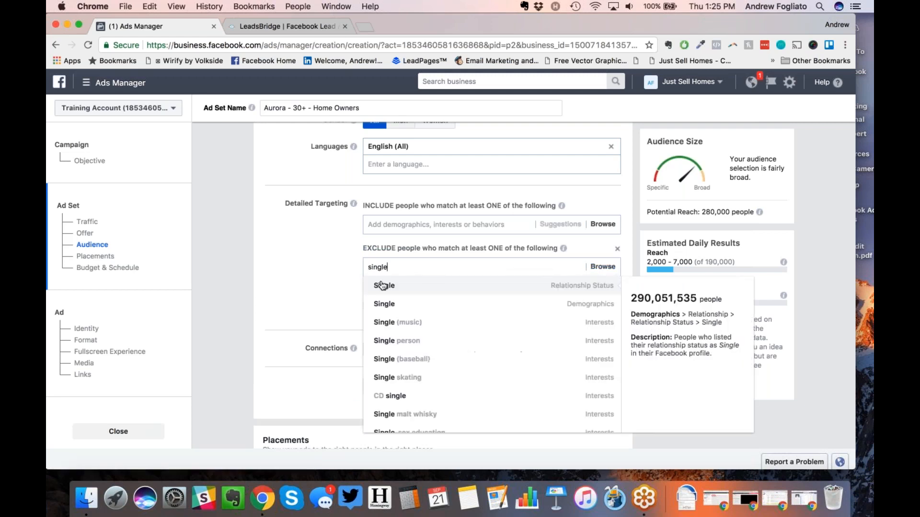
pyautogui.click(383, 286)
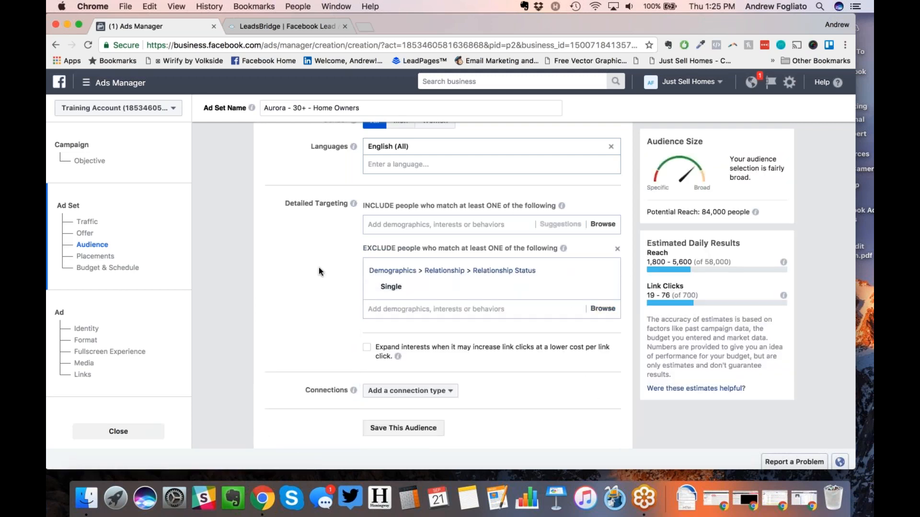
pyautogui.scroll(3, 319, 268)
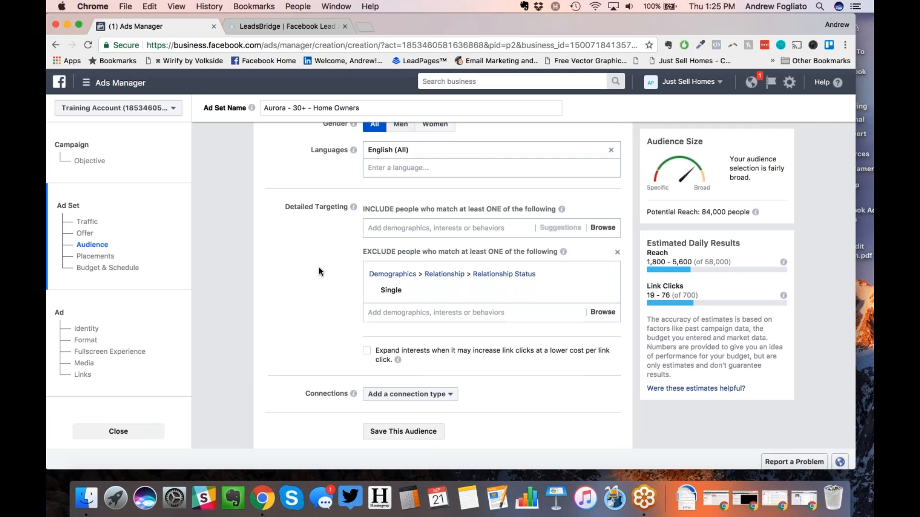
pyautogui.scroll(3, 319, 267)
pyautogui.scroll(-4, 319, 268)
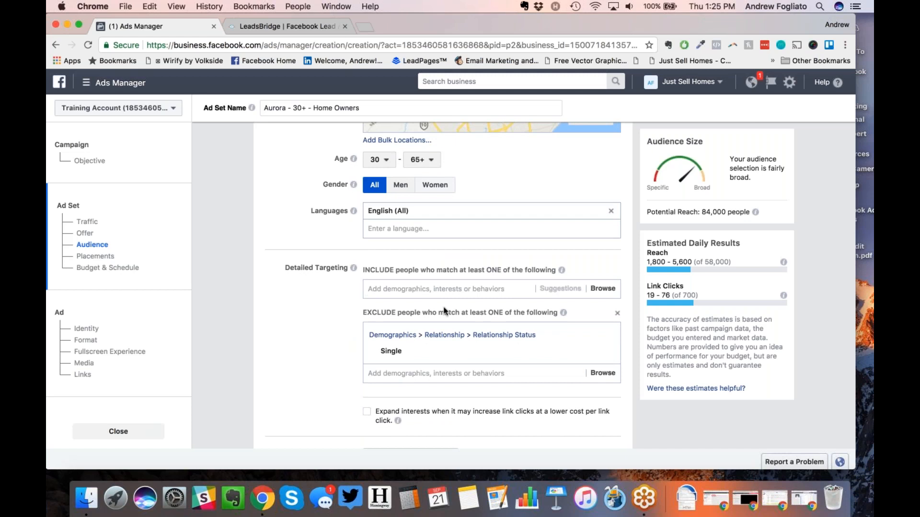
pyautogui.moveTo(529, 358)
pyautogui.click(605, 352)
# Step: Add Married and In a relationship to the included detailed targeting
pyautogui.click(392, 289)
pyautogui.write('married')
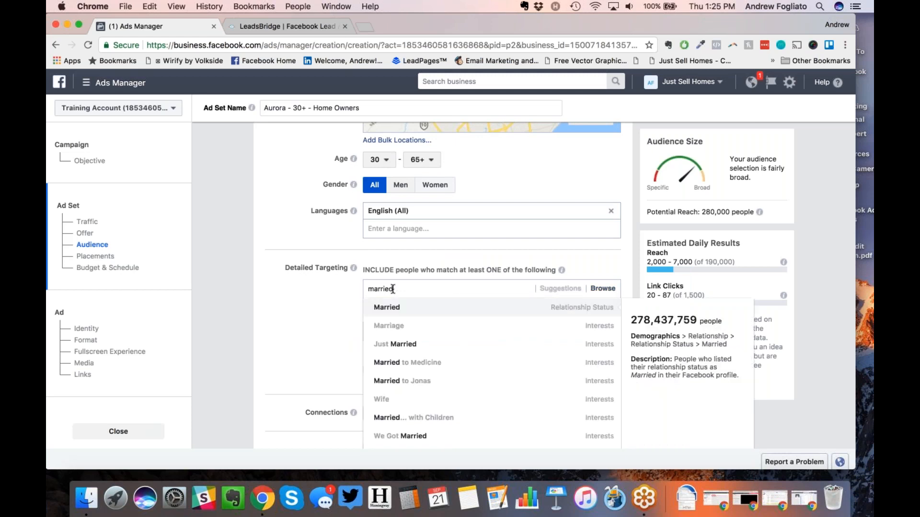
pyautogui.press('Return')
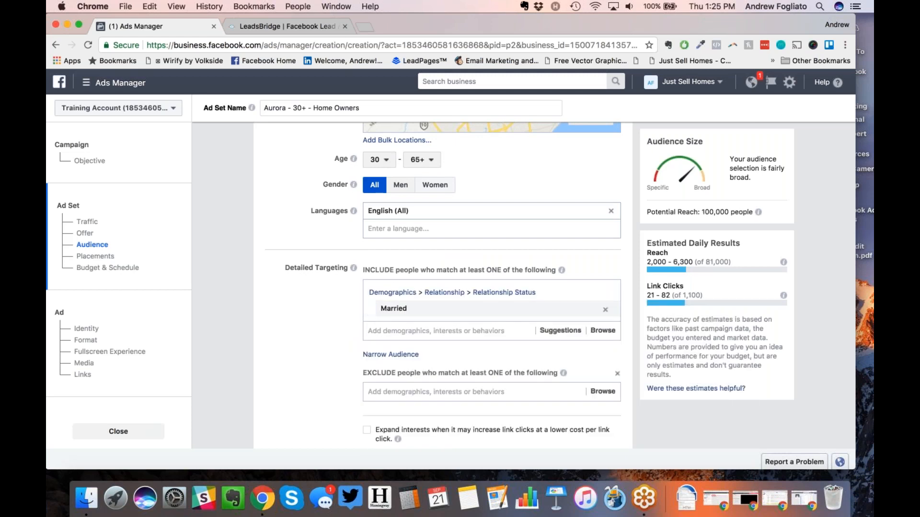
pyautogui.write('in r')
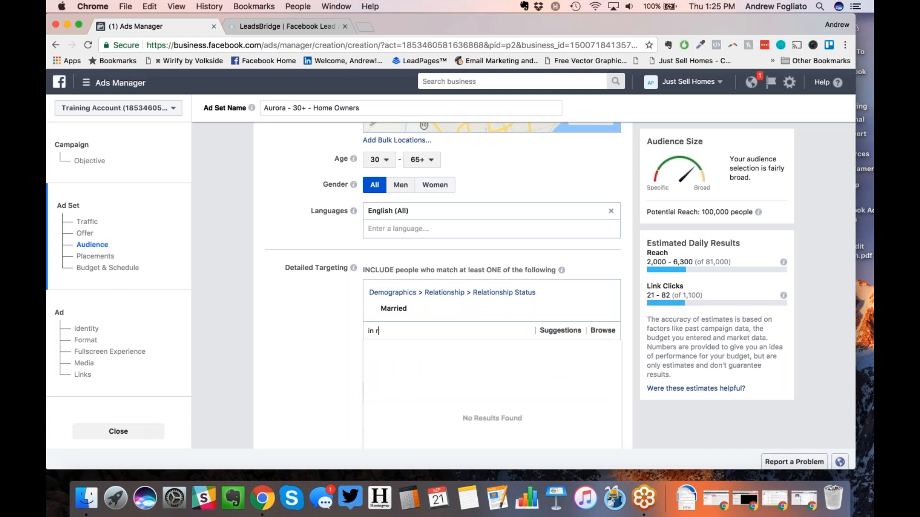
pyautogui.write('ela')
pyautogui.press('BackSpace')
pyautogui.press('BackSpace')
pyautogui.press('BackSpace')
pyautogui.press('BackSpace')
pyautogui.write('a relationship')
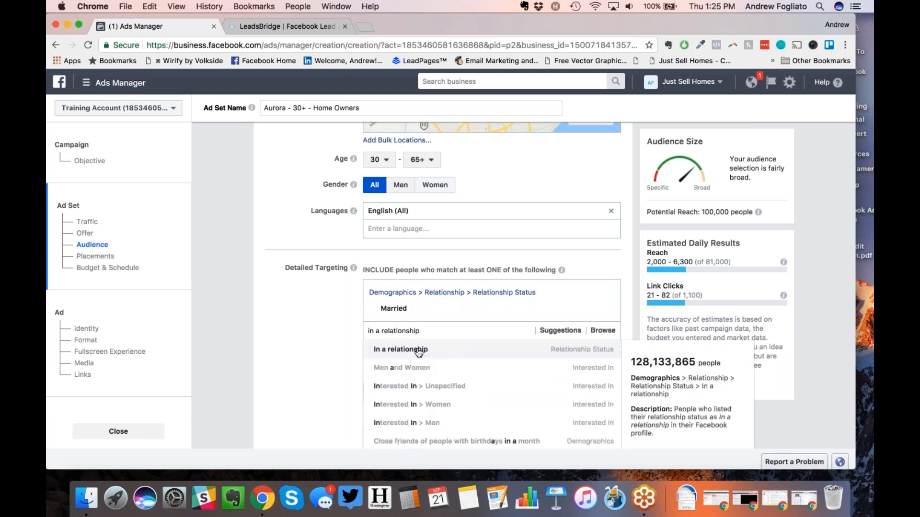
pyautogui.click(419, 349)
# Step: Add the Engaged relationship status, removing the mistakenly added Engagement interest
pyautogui.write('engaged')
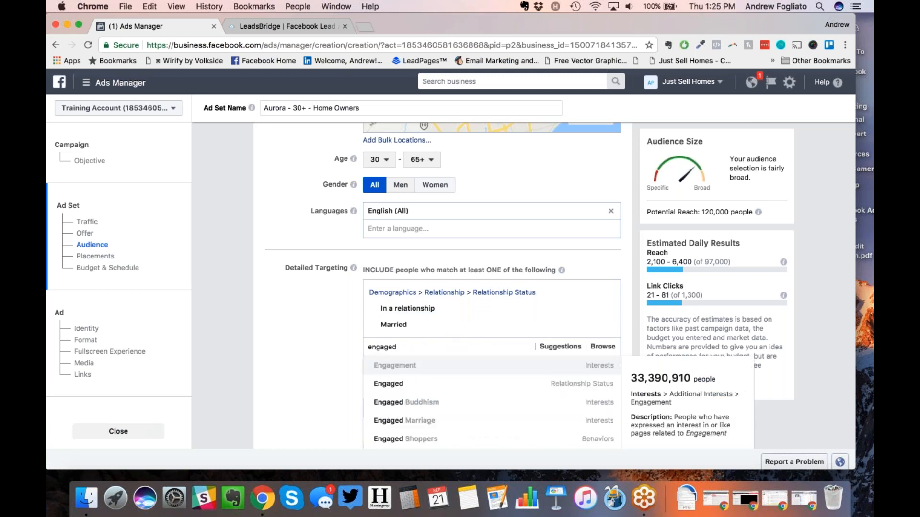
pyautogui.press('Return')
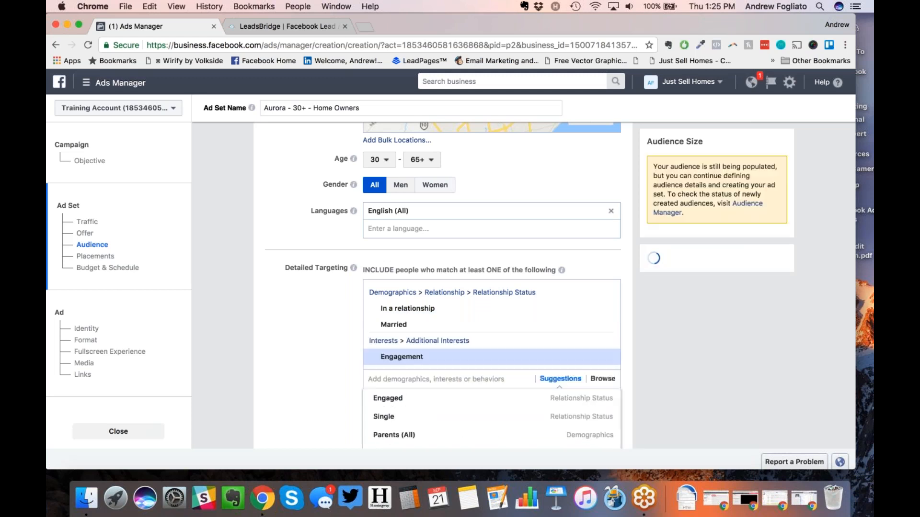
pyautogui.click(605, 358)
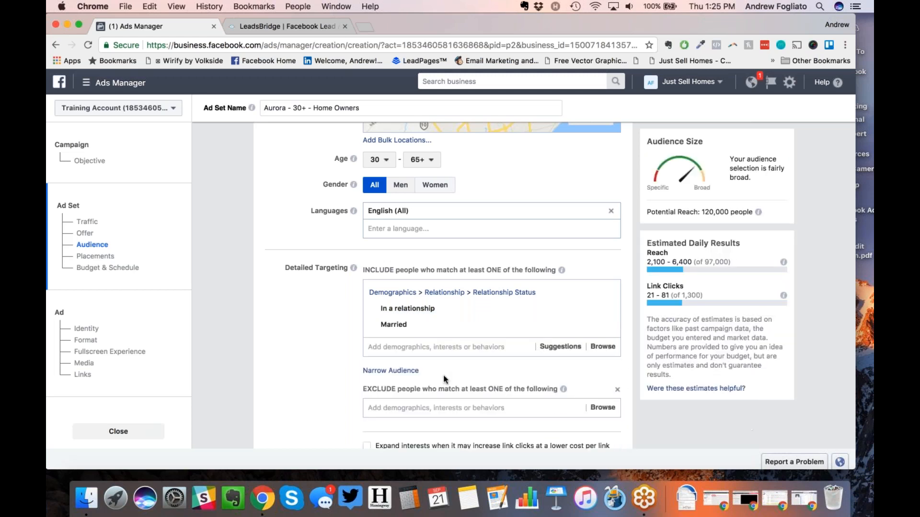
pyautogui.write('engaged')
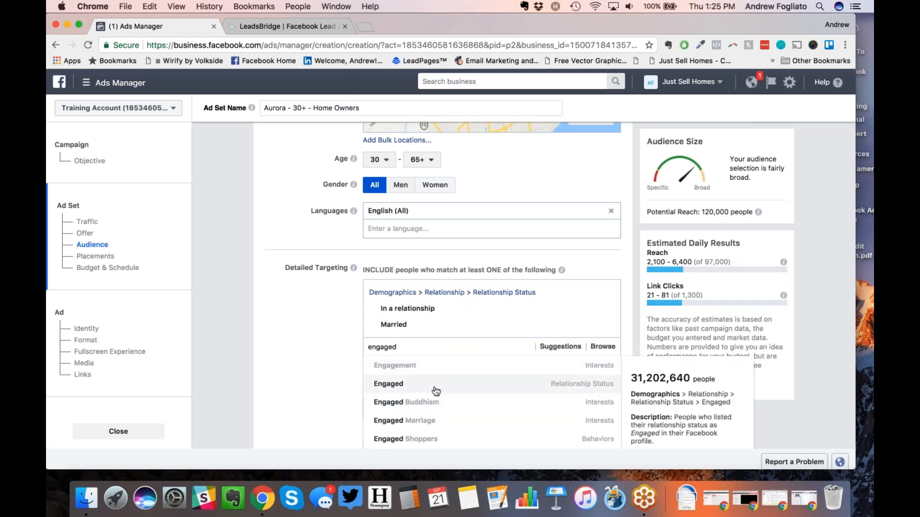
pyautogui.click(435, 391)
pyautogui.scroll(-2, 341, 354)
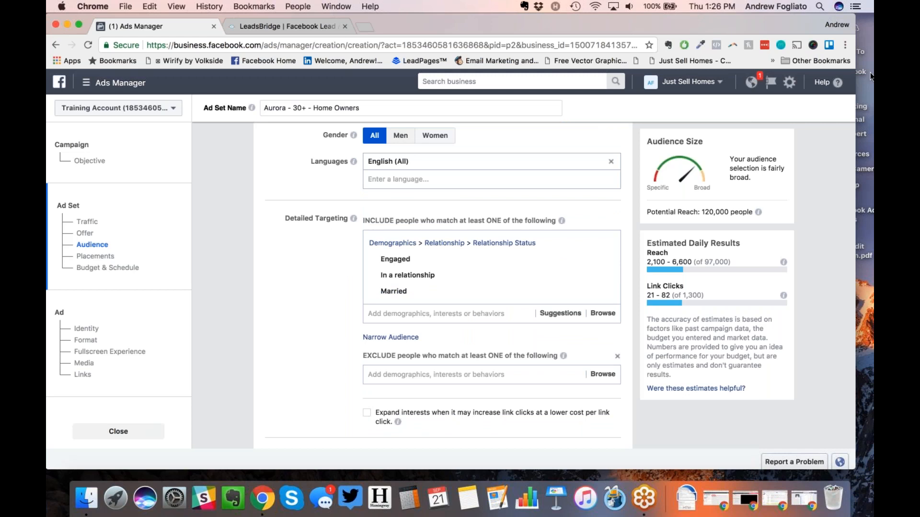
pyautogui.click(865, 39)
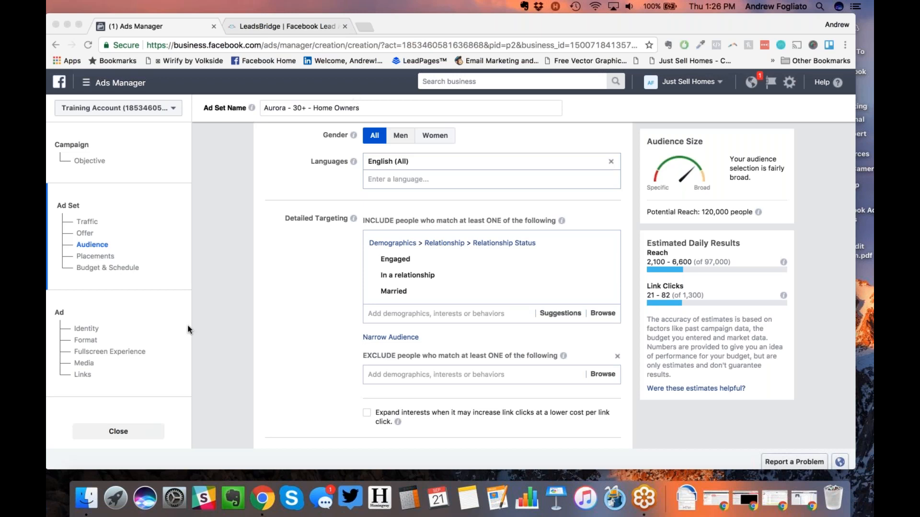
pyautogui.click(303, 293)
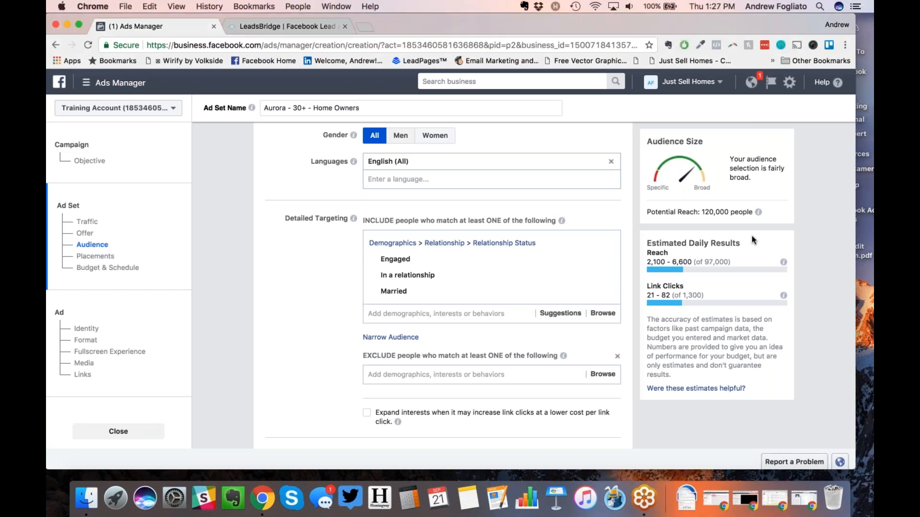
pyautogui.click(741, 251)
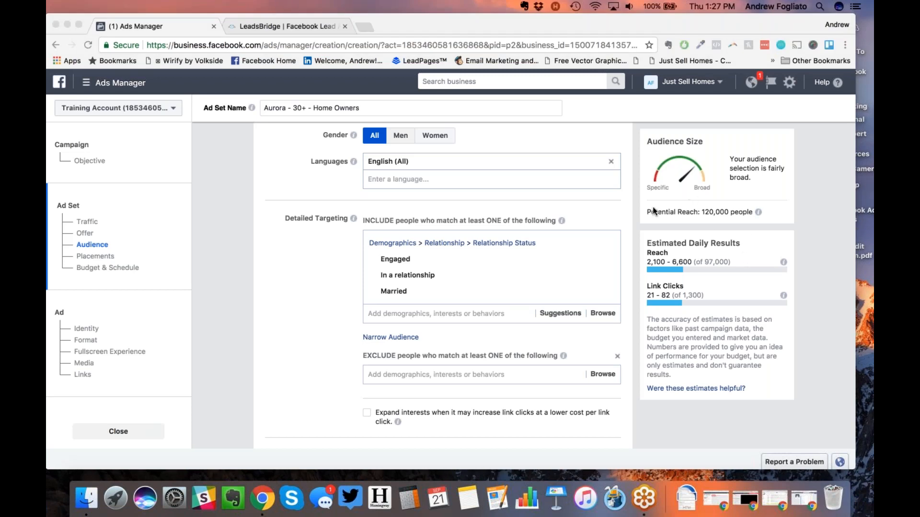
pyautogui.click(387, 334)
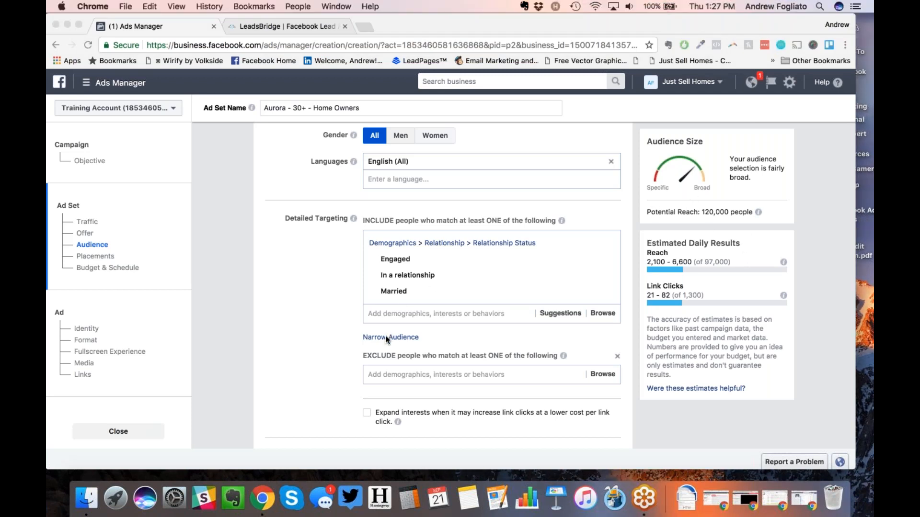
# Step: Add a must-also-match group, search 'ents' and choose Parents (All)
pyautogui.click(385, 337)
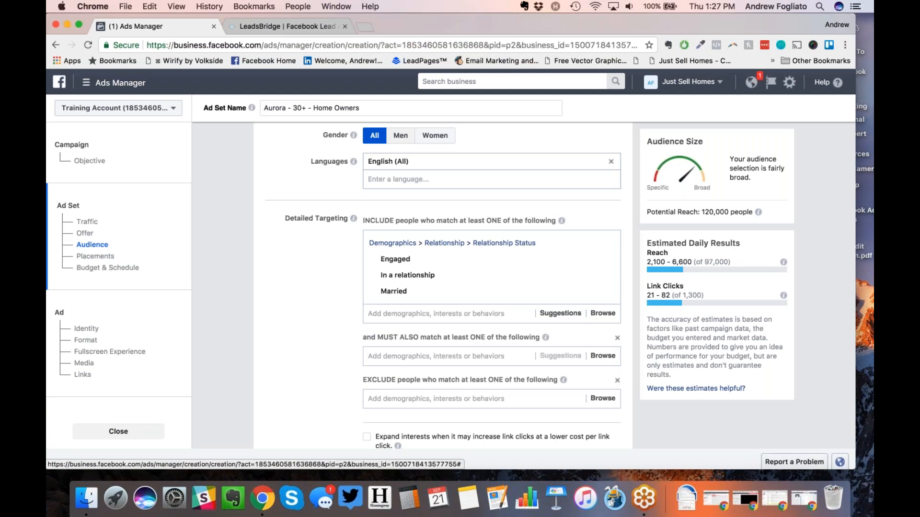
pyautogui.click(677, 37)
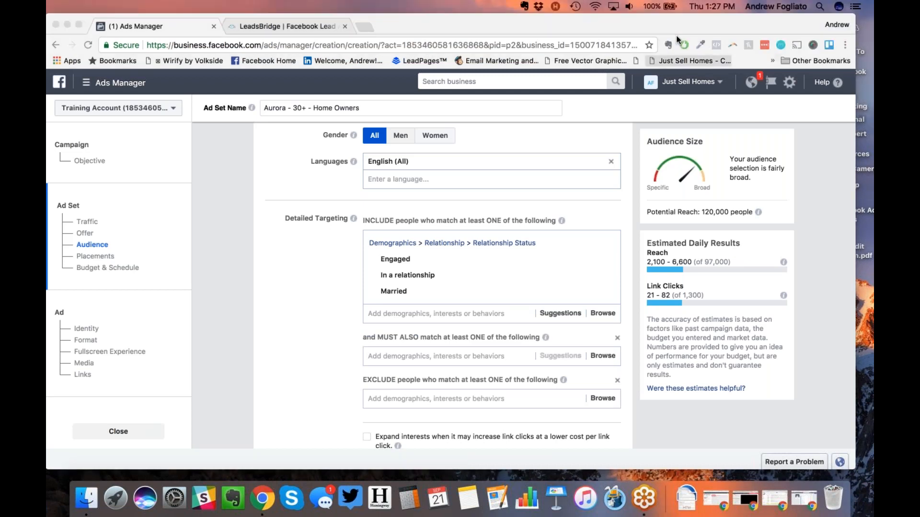
pyautogui.click(416, 358)
pyautogui.click(416, 357)
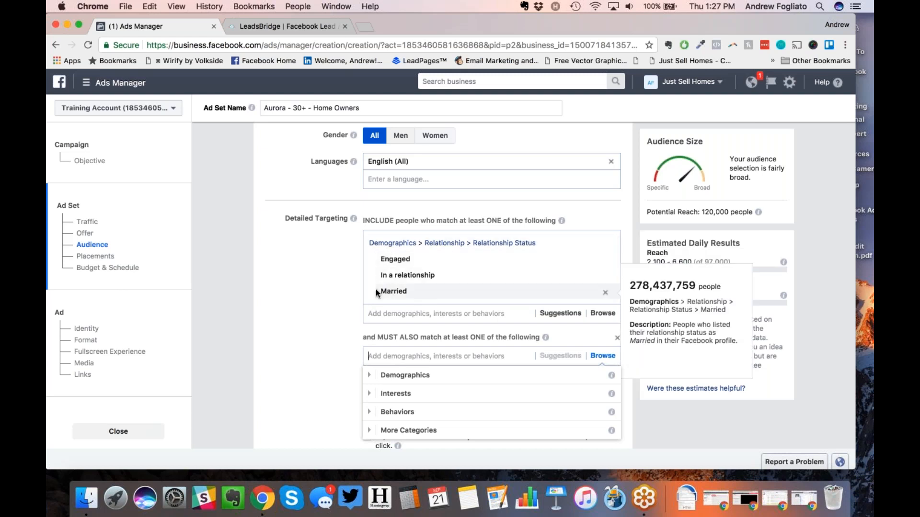
pyautogui.write('ents')
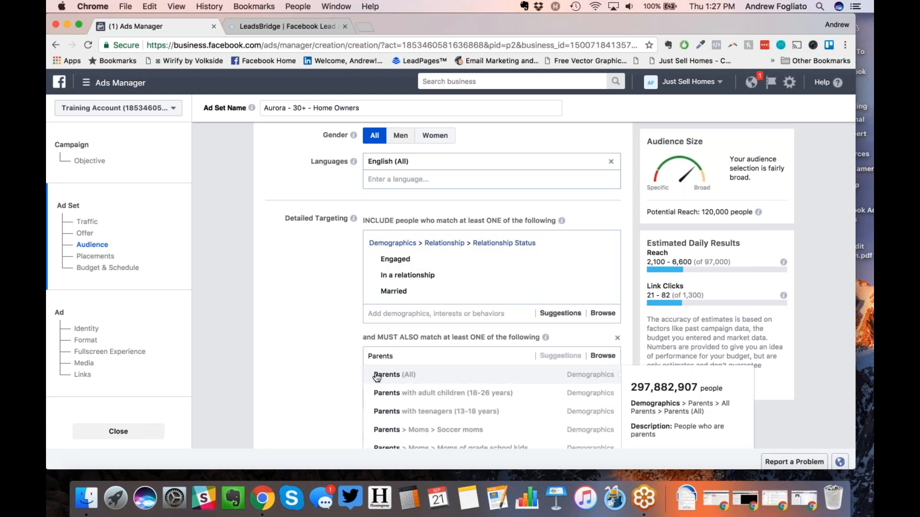
pyautogui.scroll(-2, 378, 374)
pyautogui.scroll(-1, 394, 373)
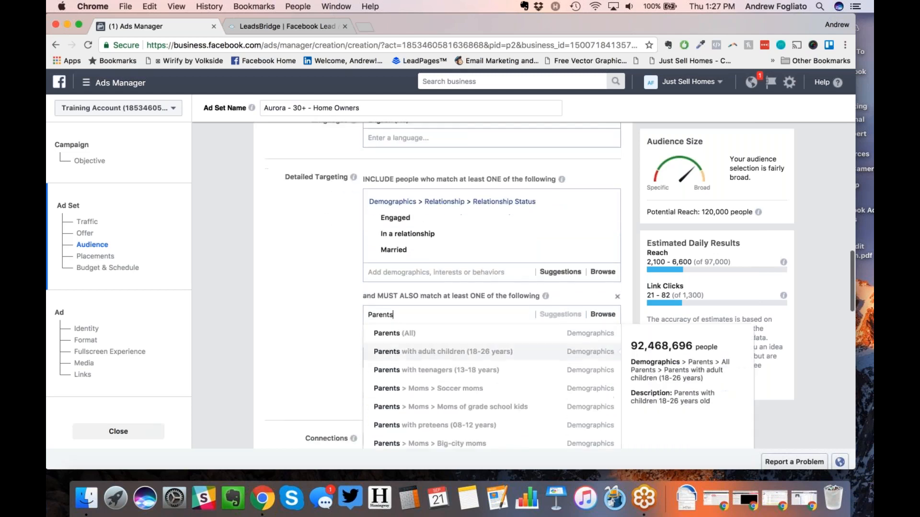
pyautogui.scroll(-3, 394, 375)
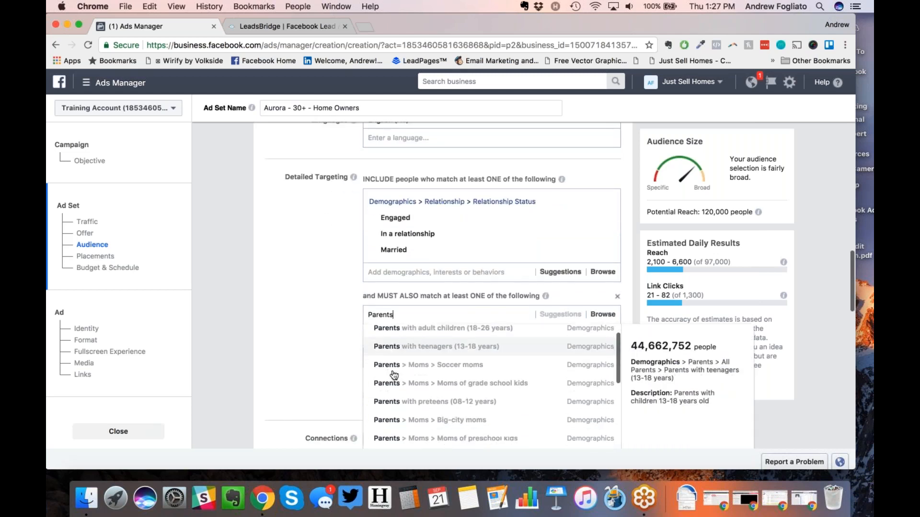
pyautogui.scroll(-1, 413, 399)
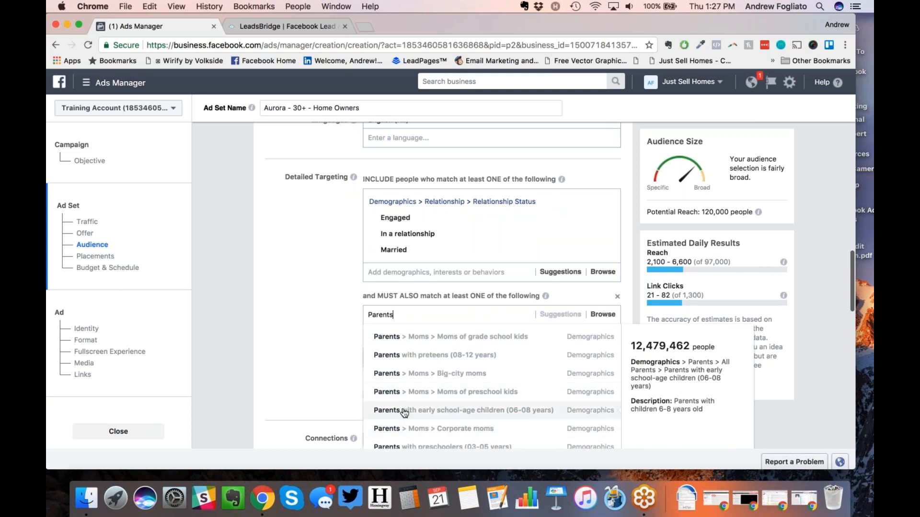
pyautogui.scroll(-2, 424, 410)
pyautogui.scroll(-1, 425, 410)
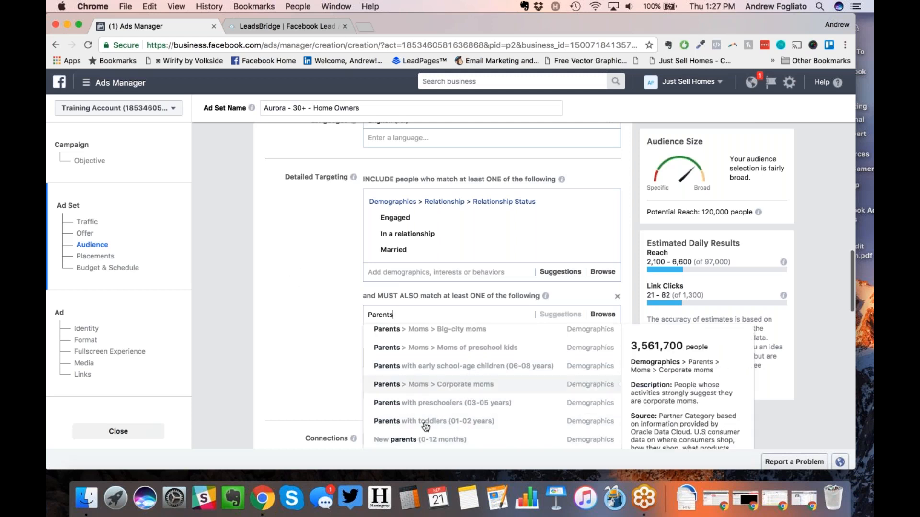
pyautogui.scroll(4, 424, 364)
pyautogui.scroll(5, 424, 357)
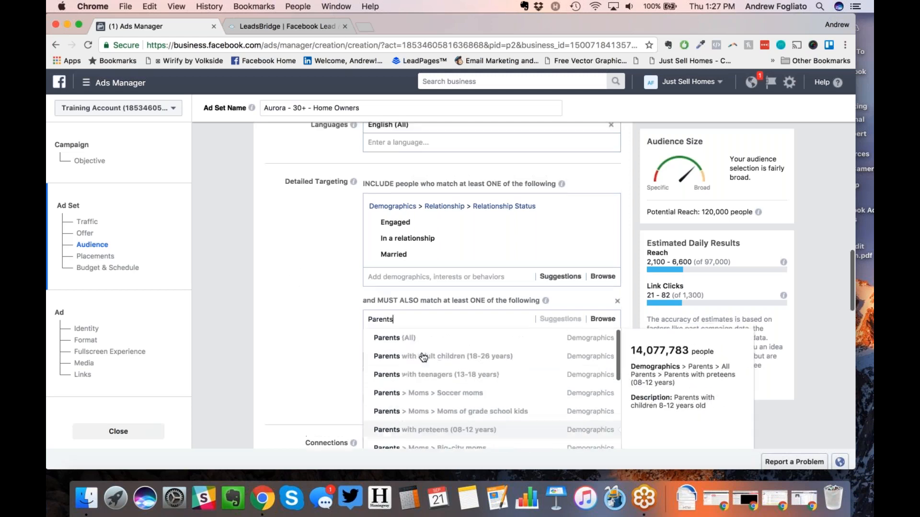
pyautogui.click(422, 365)
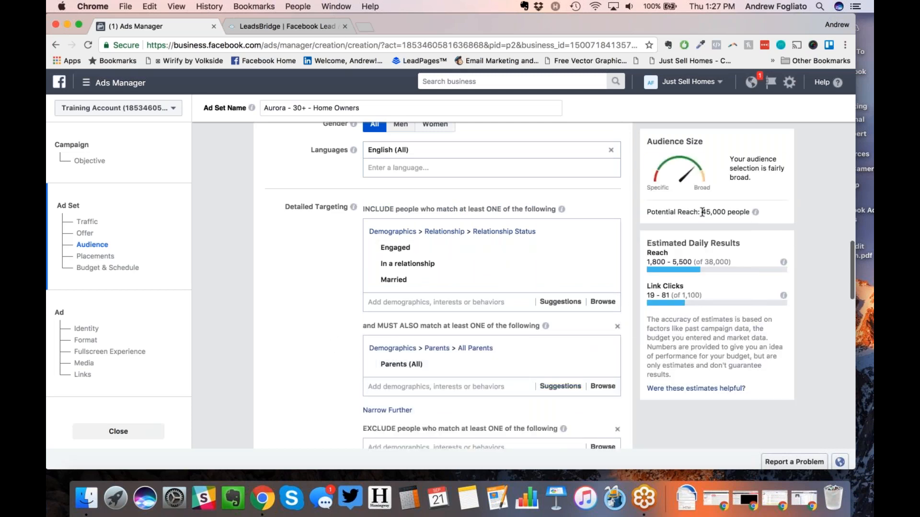
# Step: Bring the Locations map into view and pan it south toward Toronto
pyautogui.scroll(6, 286, 245)
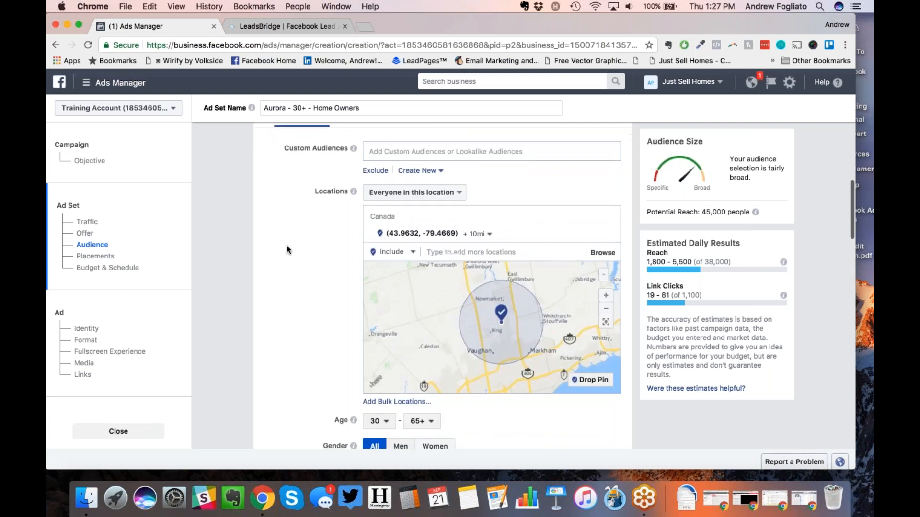
pyautogui.scroll(-1, 287, 246)
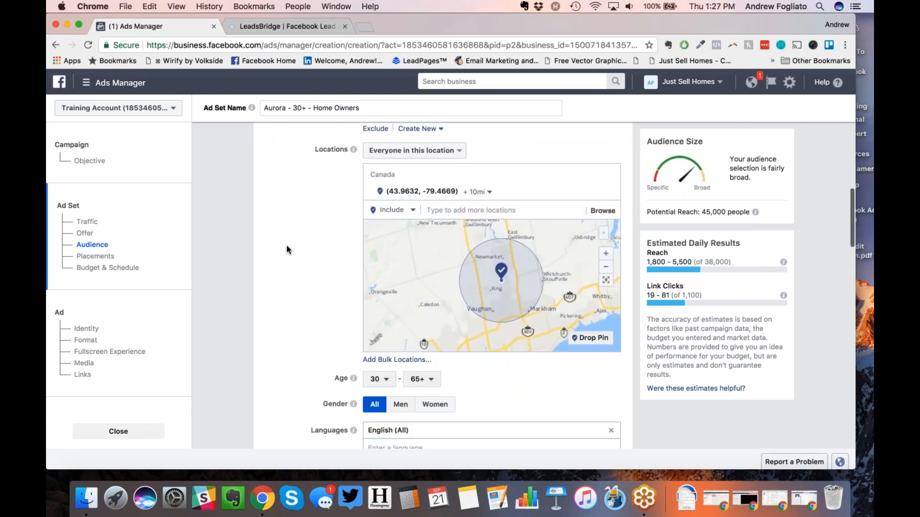
pyautogui.scroll(-5, 287, 246)
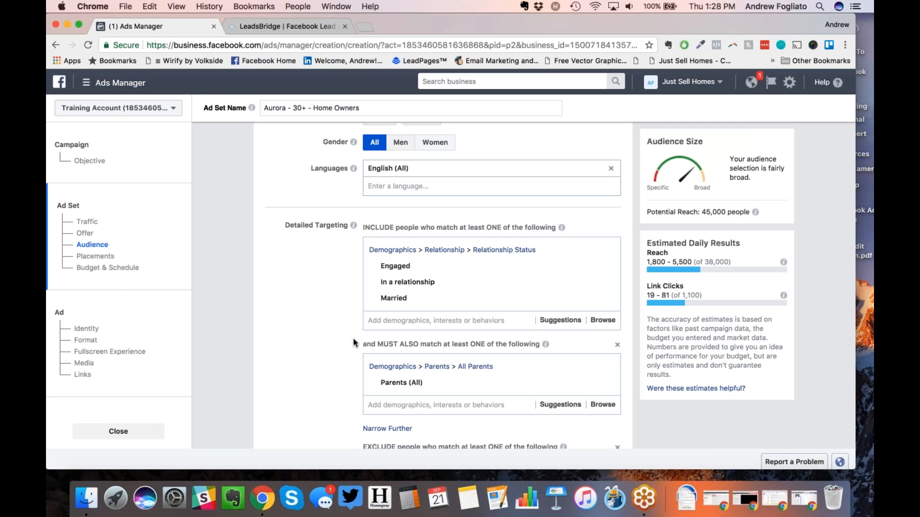
pyautogui.moveTo(390, 286)
pyautogui.scroll(5, 294, 355)
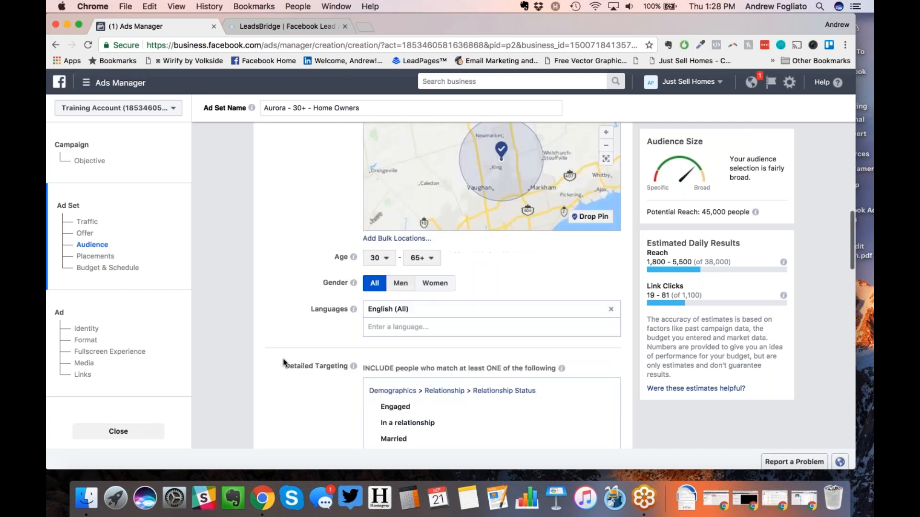
pyautogui.moveTo(522, 236); pyautogui.dragTo(547, 135)
# Step: Remove the pin north of Toronto and drop a new 10mi pin near Toronto
pyautogui.click(612, 143)
pyautogui.click(589, 253)
pyautogui.click(508, 205)
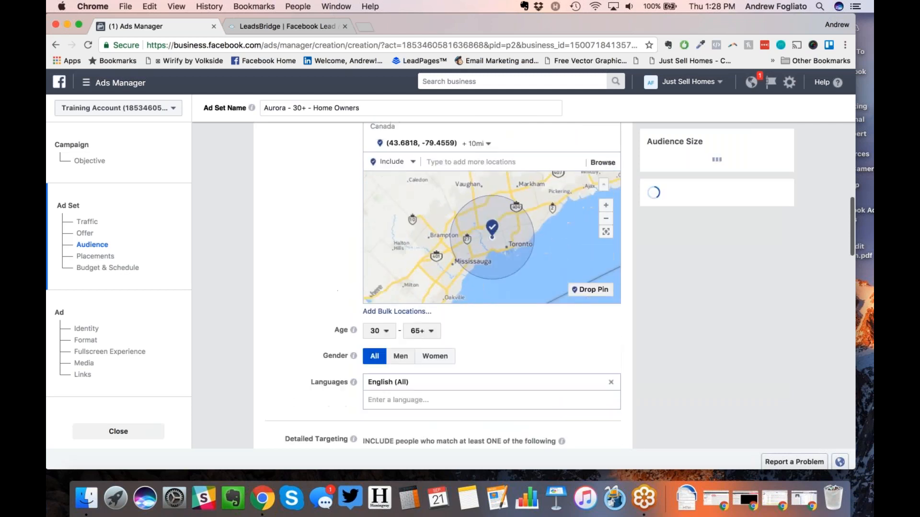
pyautogui.scroll(-2, 443, 287)
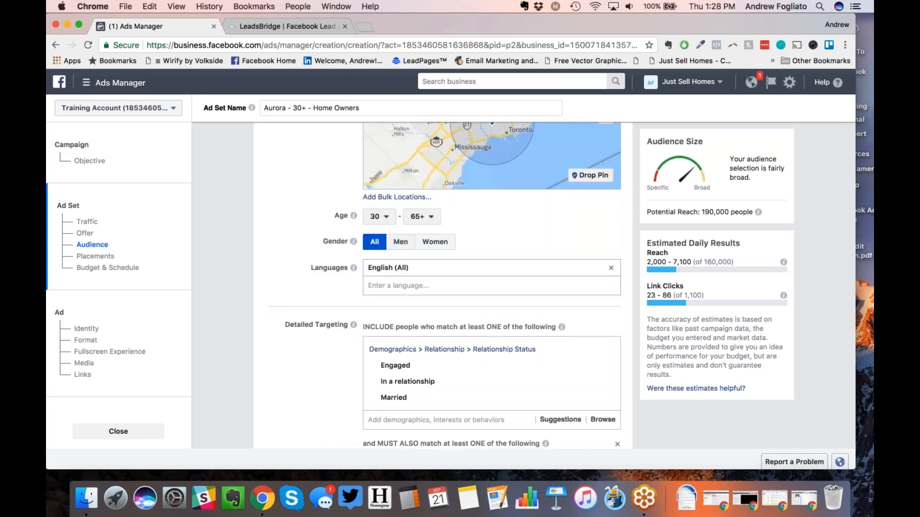
pyautogui.scroll(-3, 443, 287)
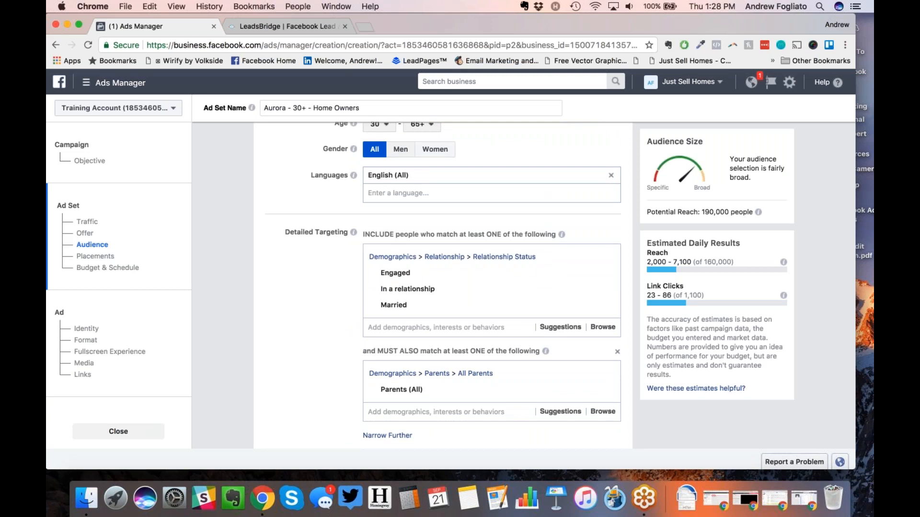
pyautogui.scroll(1, 443, 283)
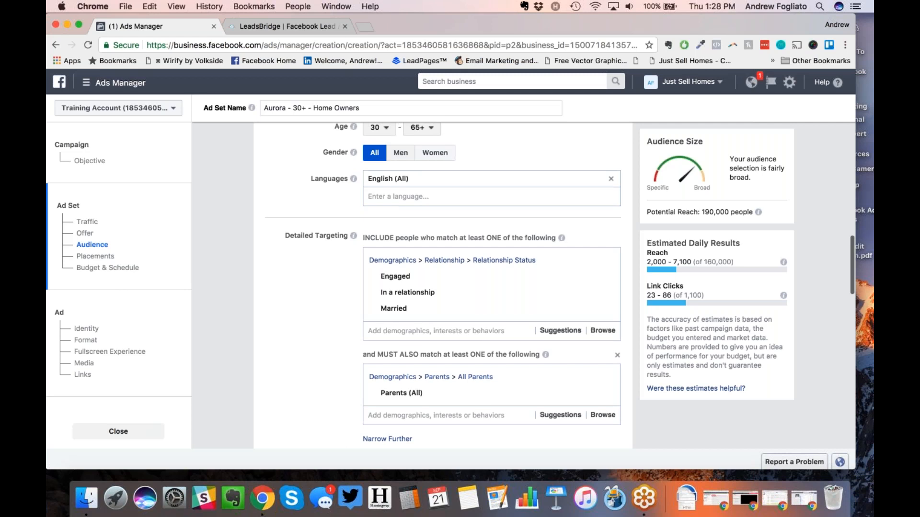
pyautogui.scroll(-2, 443, 285)
pyautogui.scroll(-1, 443, 285)
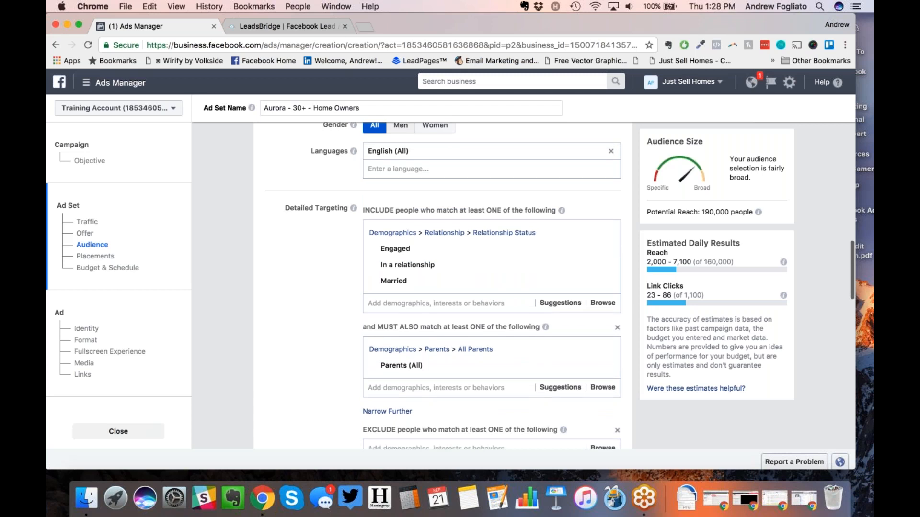
pyautogui.scroll(-5, 531, 210)
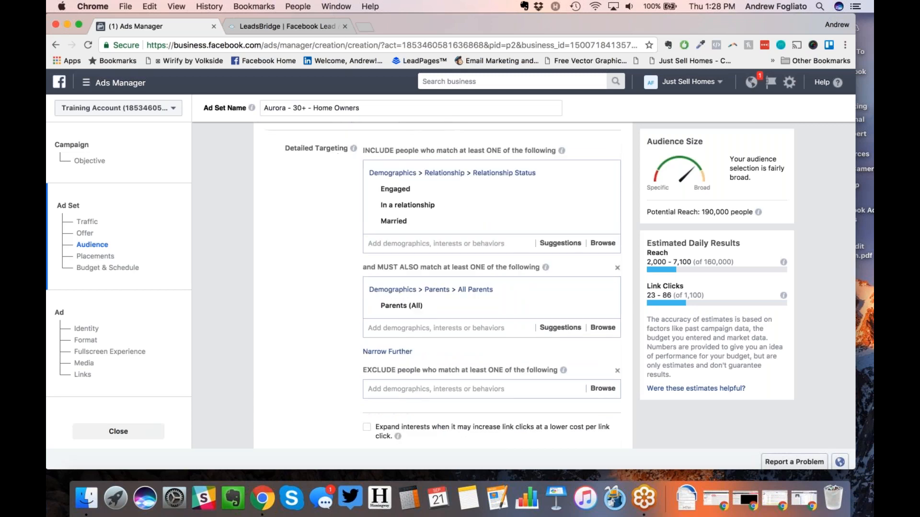
# Step: Use Narrow Further to add a second, empty must-also-match box under Parents (All)
pyautogui.click(386, 342)
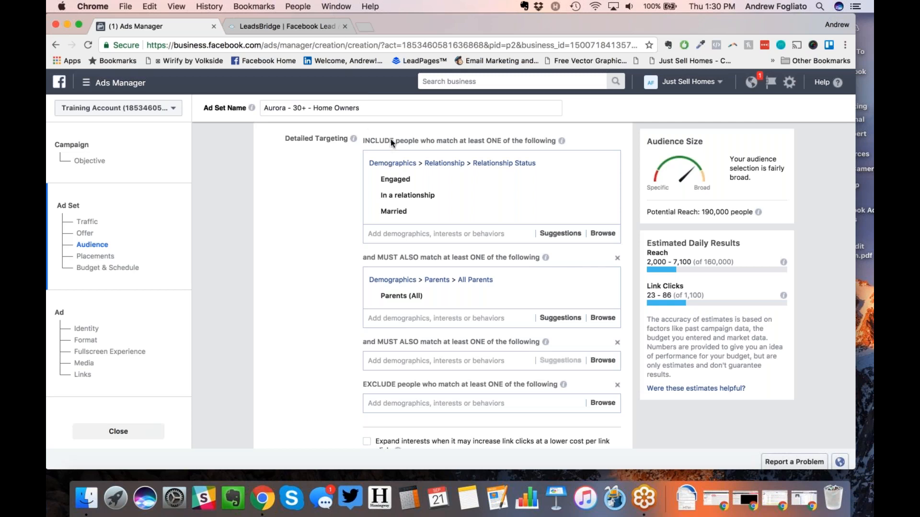
pyautogui.click(353, 92)
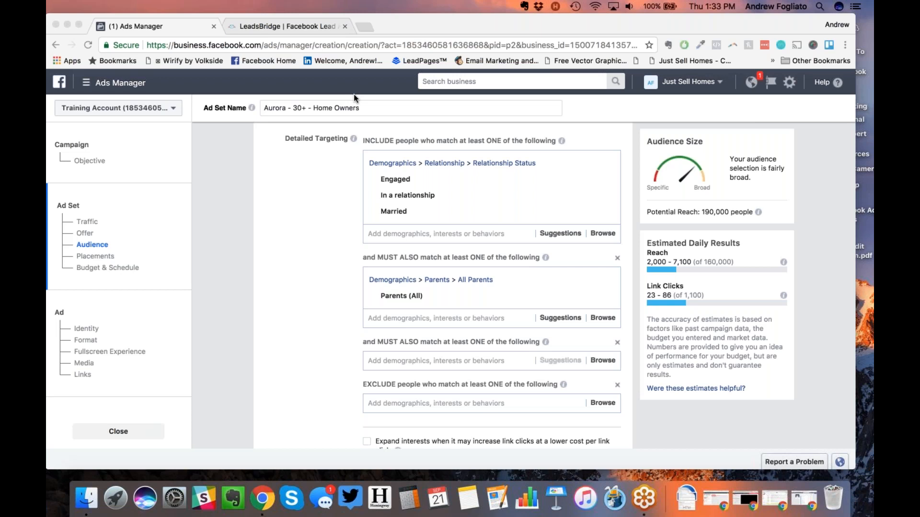
# Step: Add The Home Depot to the second must-also-match group, raising reach to 210,000
pyautogui.click(441, 322)
pyautogui.click(422, 318)
pyautogui.write('h')
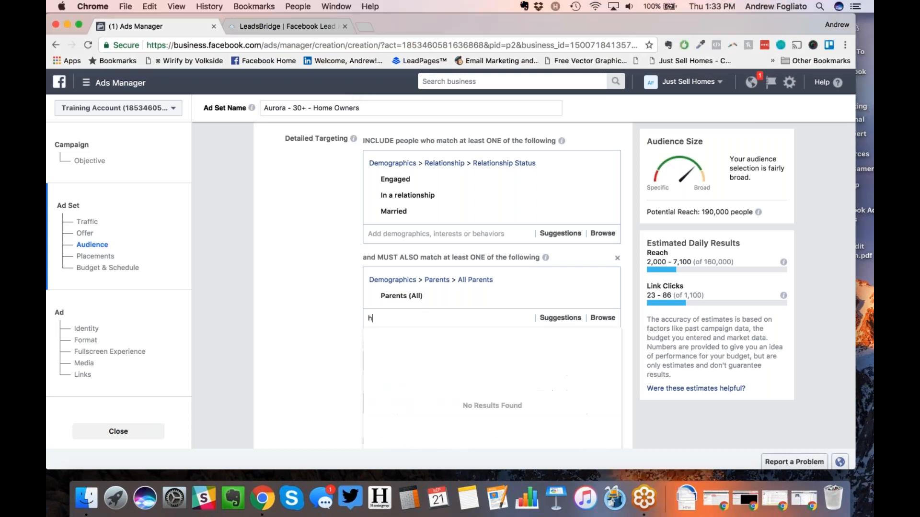
pyautogui.write('ome depo')
pyautogui.press('Return')
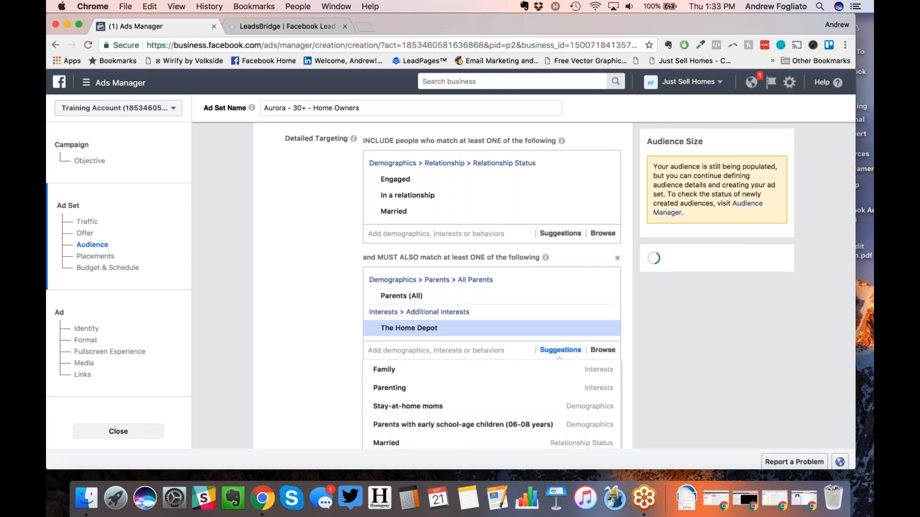
pyautogui.click(325, 300)
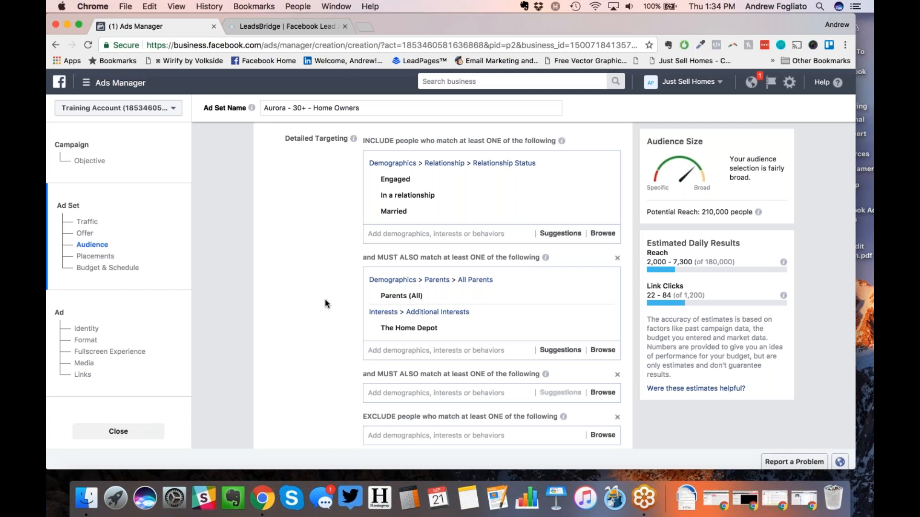
pyautogui.scroll(-5, 325, 300)
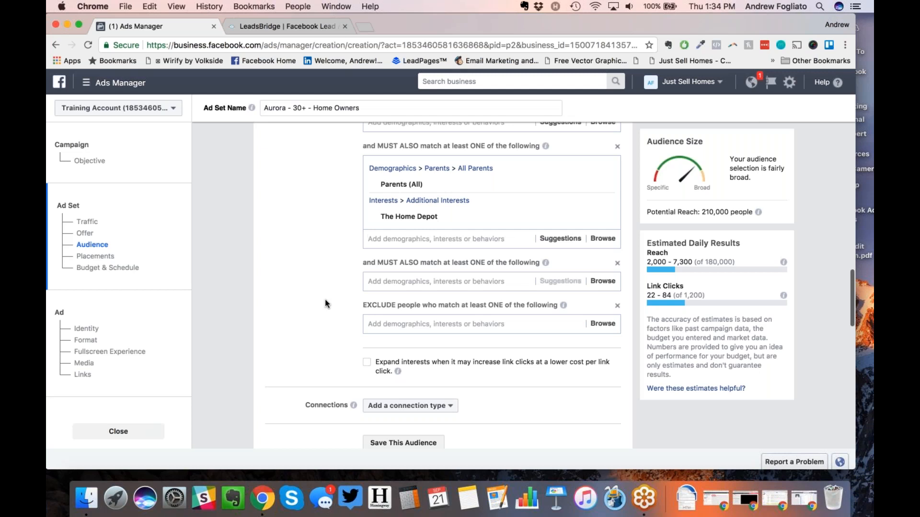
# Step: Exclude people interested in Inman News, Tom Ferry and Mike Ferry
pyautogui.click(436, 323)
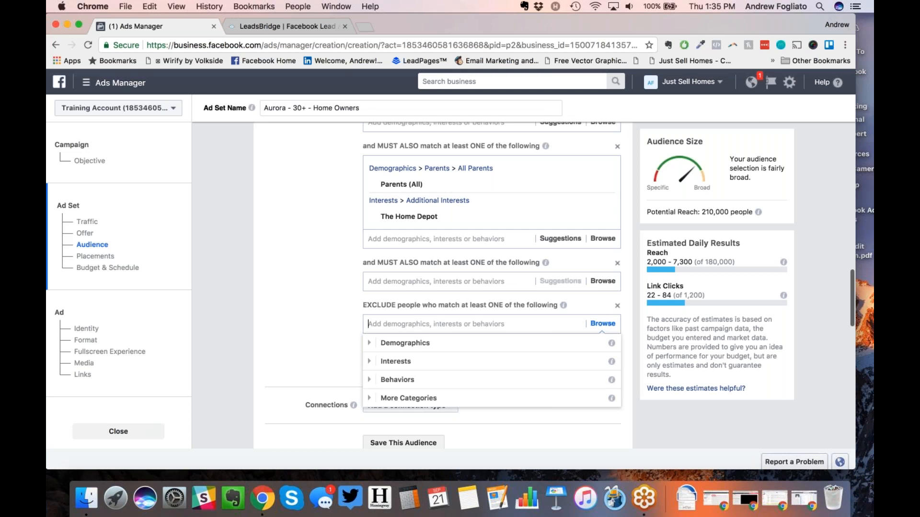
pyautogui.write('Inman News')
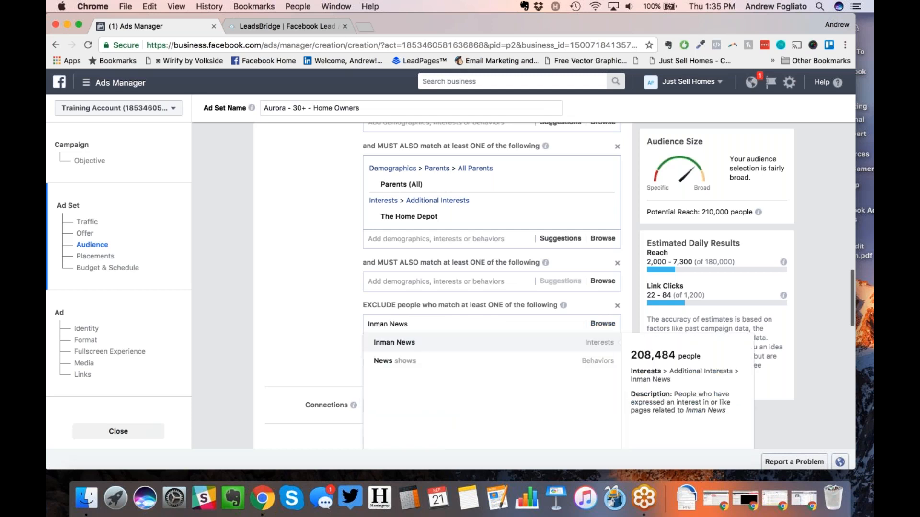
pyautogui.press('Return')
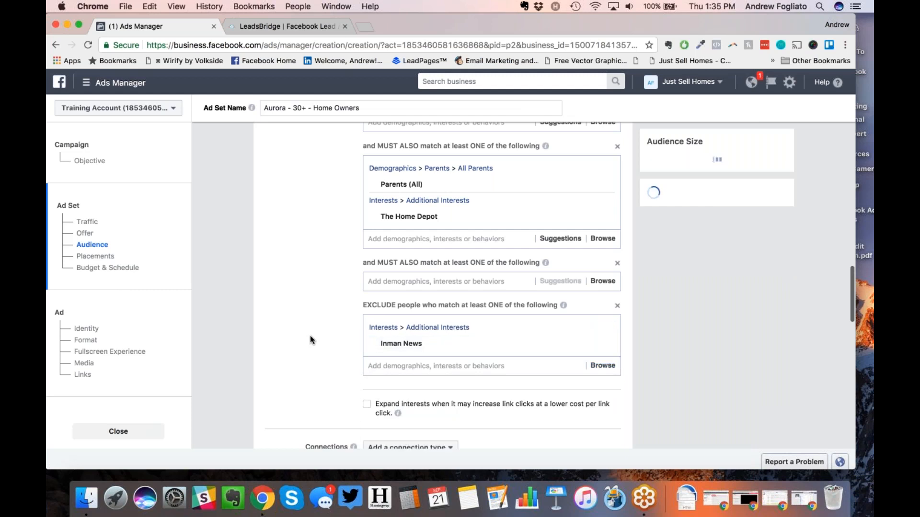
pyautogui.write('T')
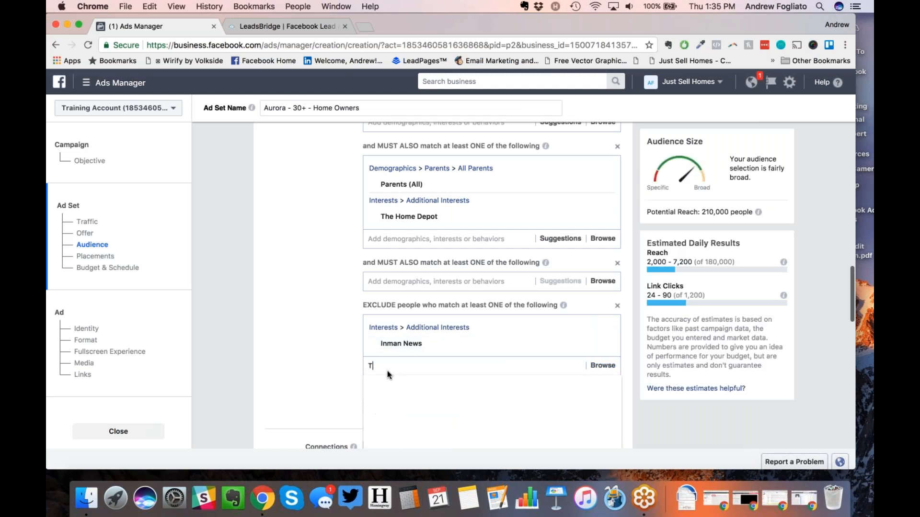
pyautogui.write('om Ferry')
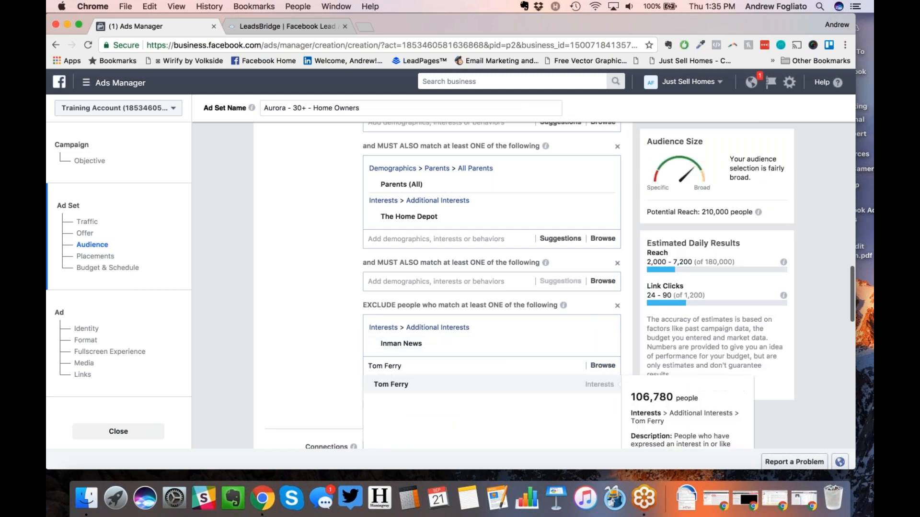
pyautogui.press('Return')
pyautogui.write('Mike Ferry')
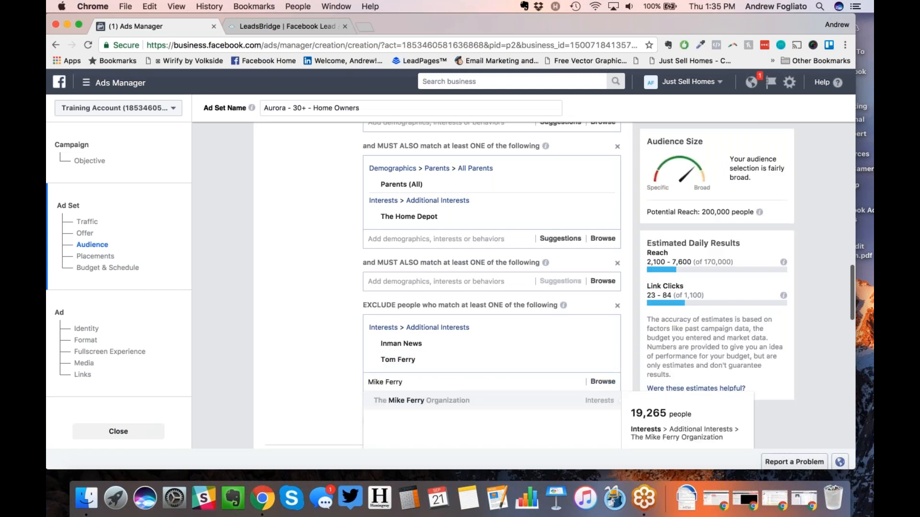
pyautogui.click(382, 402)
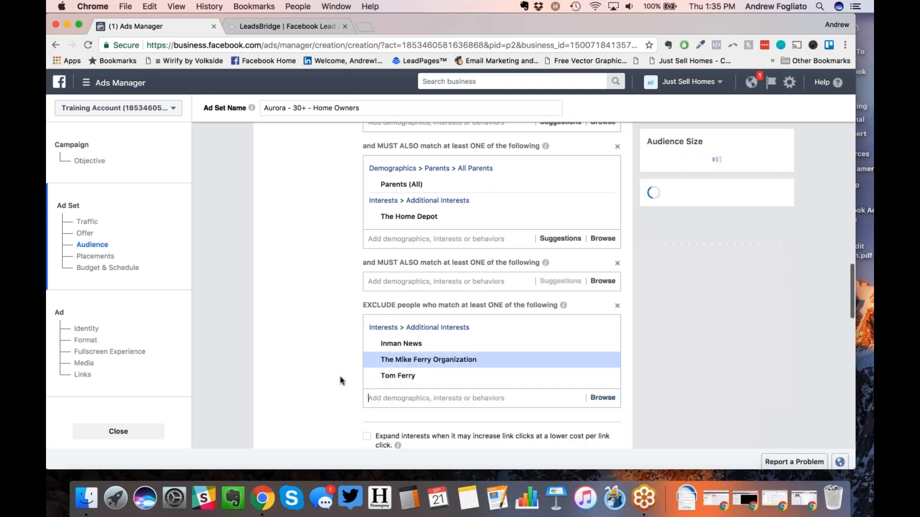
# Step: Also exclude Ontario Real Estate Association, Real Estate Council of Ontario and Toronto Real Estate Board
pyautogui.write('on')
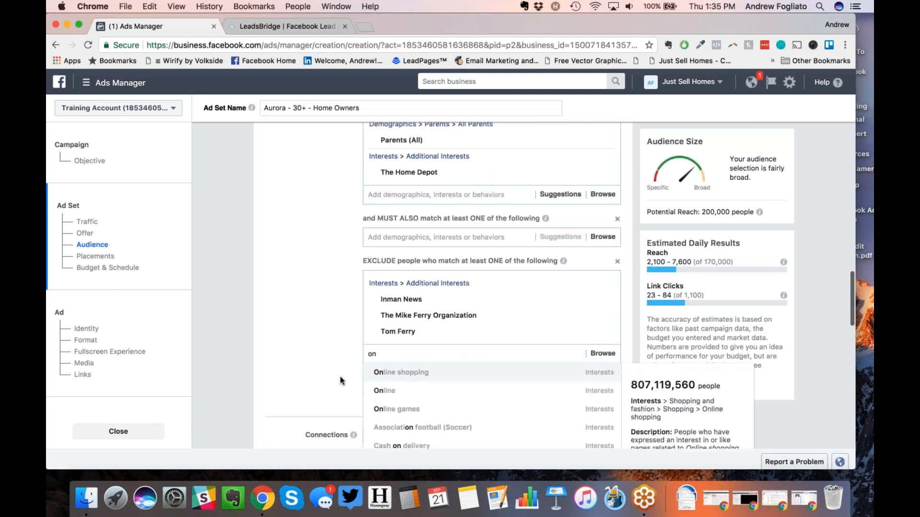
pyautogui.write('tario real estate association')
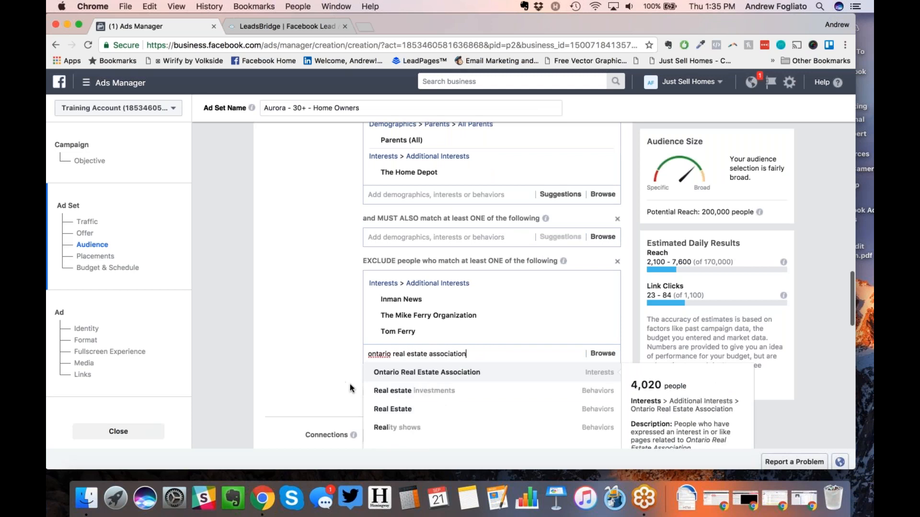
pyautogui.click(378, 378)
pyautogui.write('orea ')
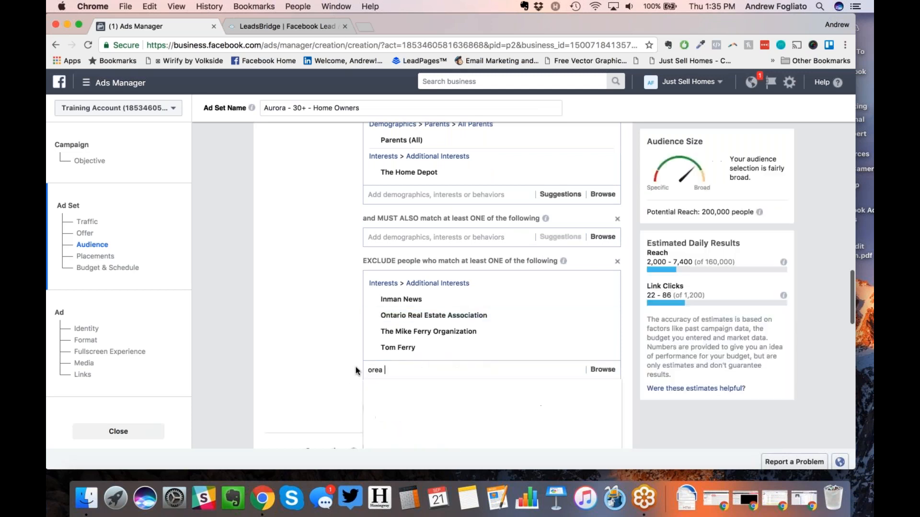
pyautogui.write('real estate')
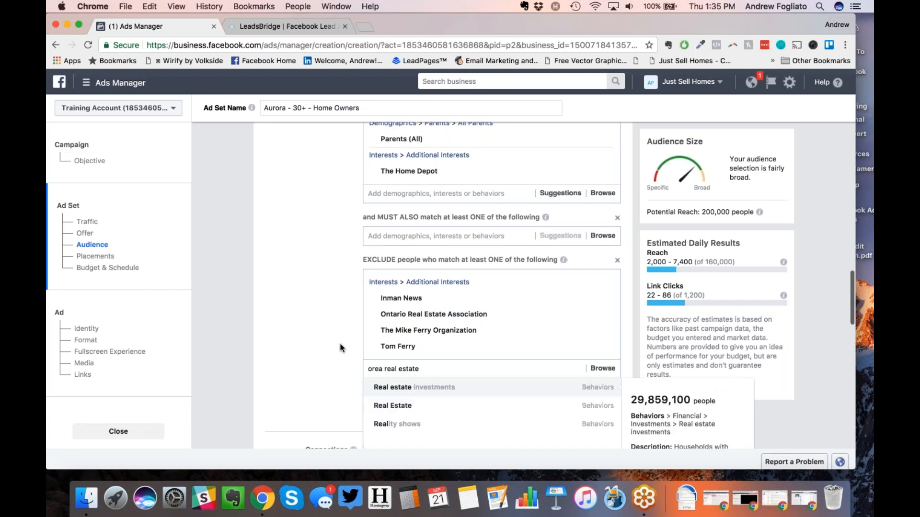
pyautogui.scroll(-1, 340, 347)
pyautogui.scroll(-1, 340, 347)
pyautogui.press('BackSpace')
pyautogui.press('BackSpace')
pyautogui.press('BackSpace')
pyautogui.press('BackSpace')
pyautogui.press('BackSpace')
pyautogui.press('BackSpace')
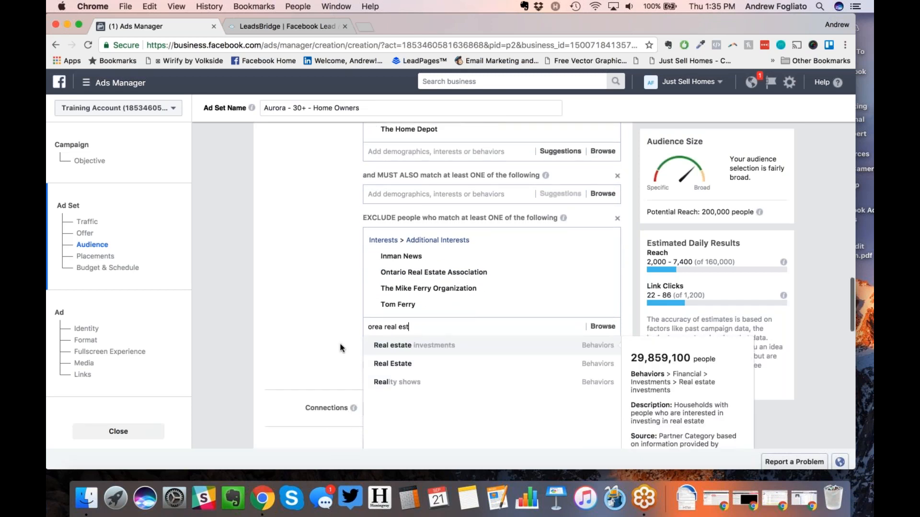
pyautogui.press('BackSpace')
pyautogui.press('BackSpace')
pyautogui.press('BackSpace')
pyautogui.press('BackSpace')
pyautogui.press('BackSpace')
pyautogui.press('BackSpace')
pyautogui.press('BackSpace')
pyautogui.press('BackSpace')
pyautogui.press('BackSpace')
pyautogui.press('BackSpace')
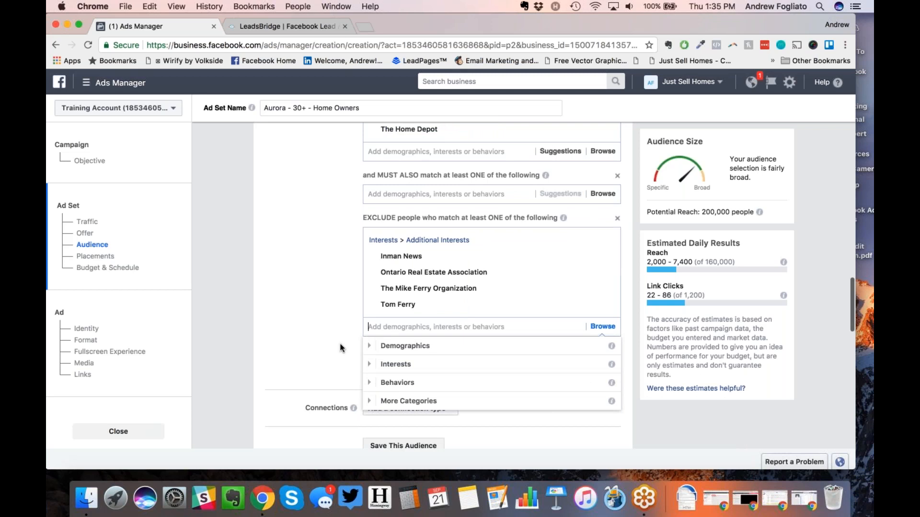
pyautogui.write('R')
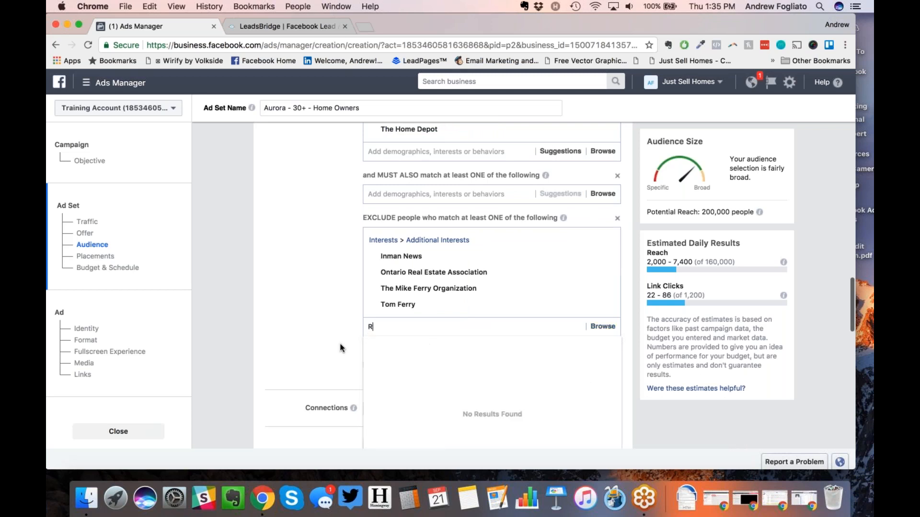
pyautogui.write('eal Estate Council')
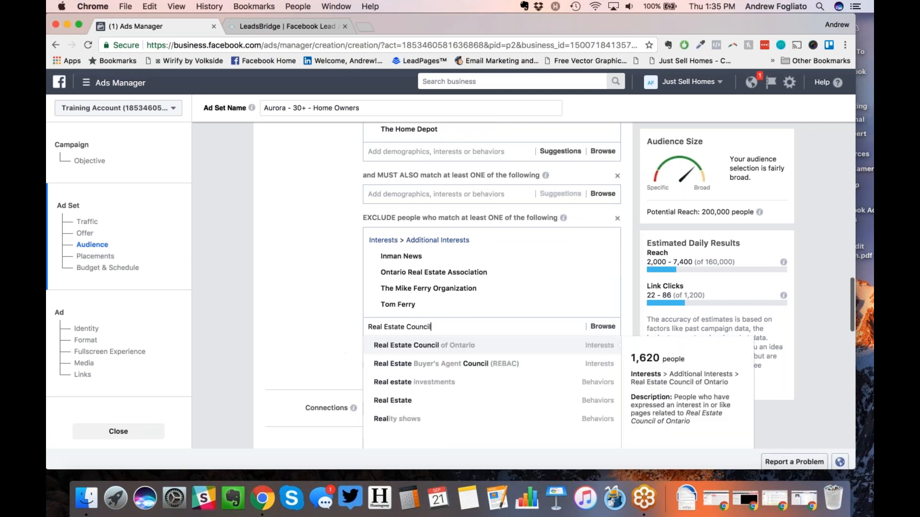
pyautogui.click(379, 346)
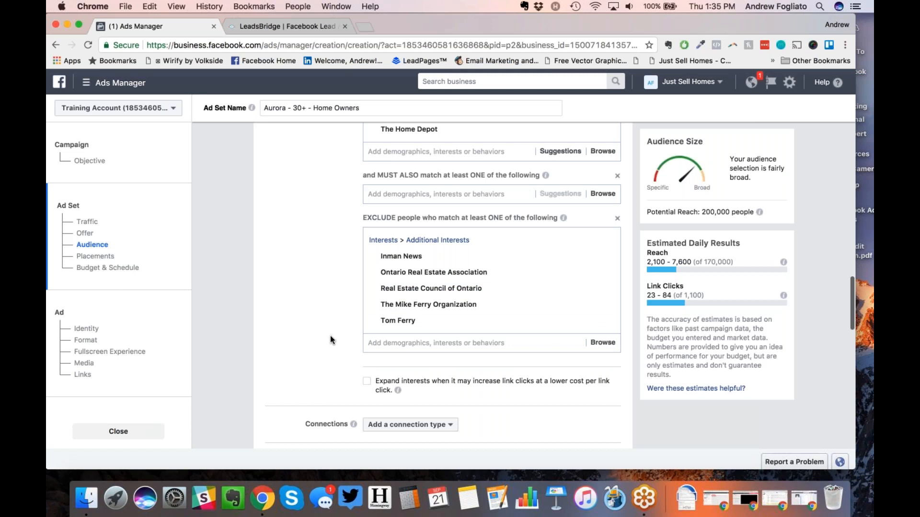
pyautogui.write('Toront')
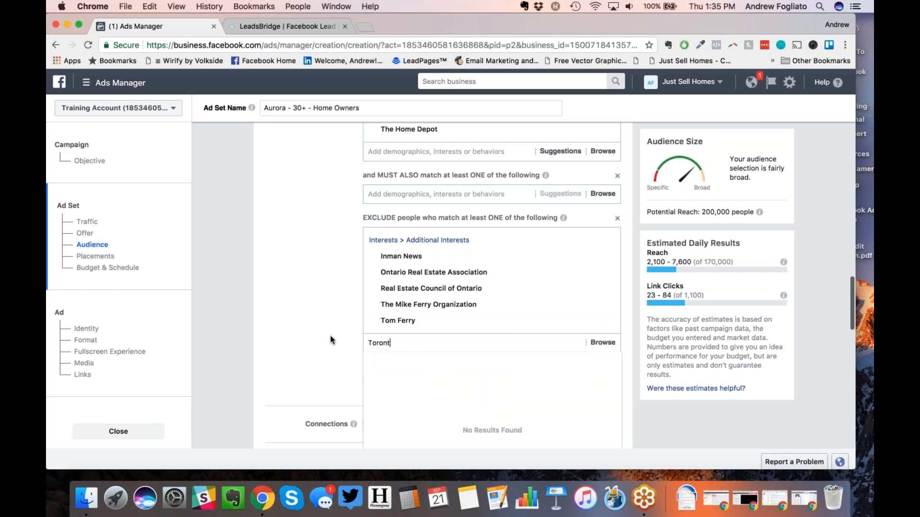
pyautogui.write('o Real estate board')
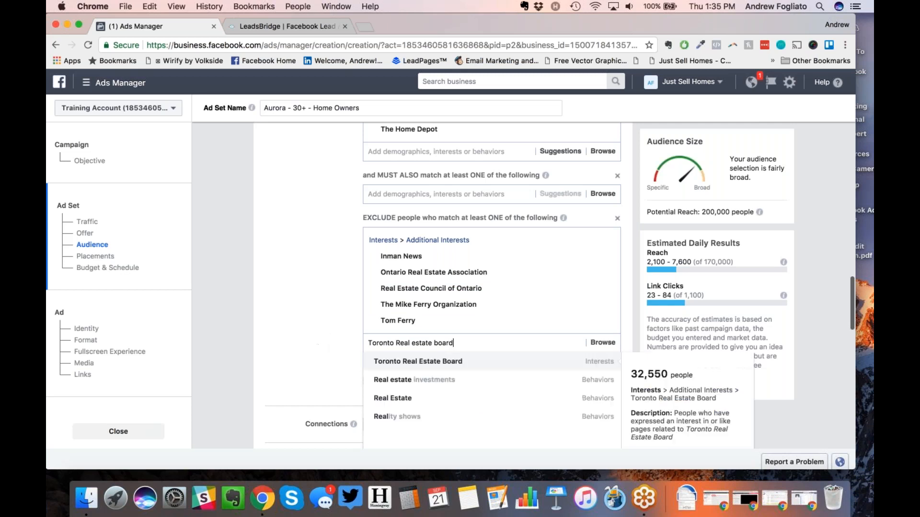
pyautogui.click(378, 360)
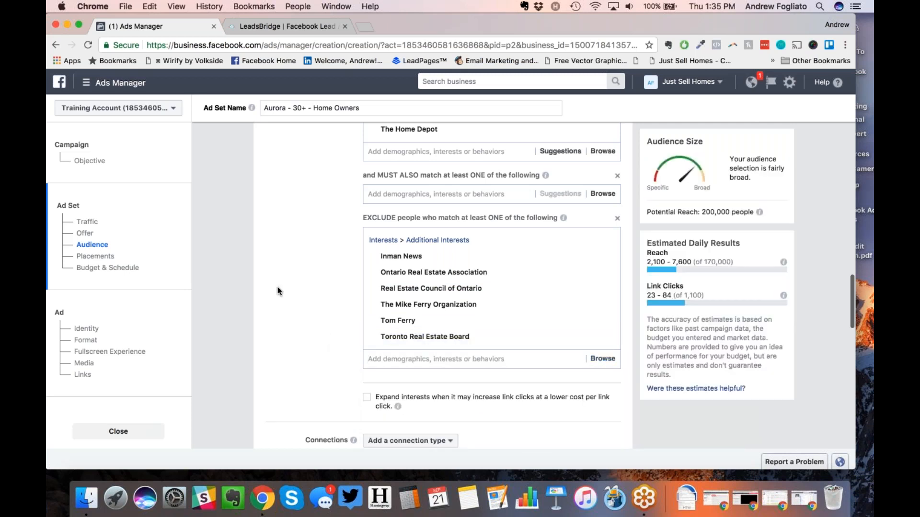
# Step: Check the 200,000 reach, then exclude the Buffini and Dotloop interests
pyautogui.moveTo(701, 212); pyautogui.dragTo(726, 202)
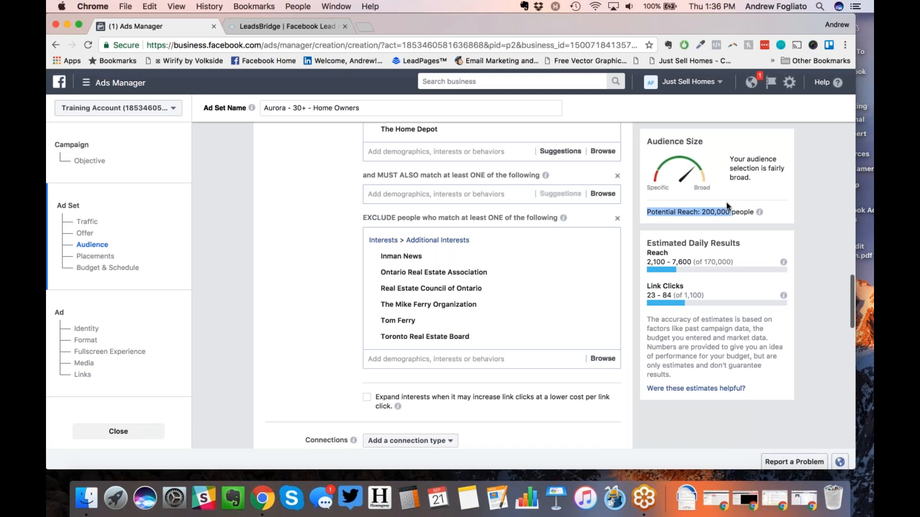
pyautogui.click(724, 205)
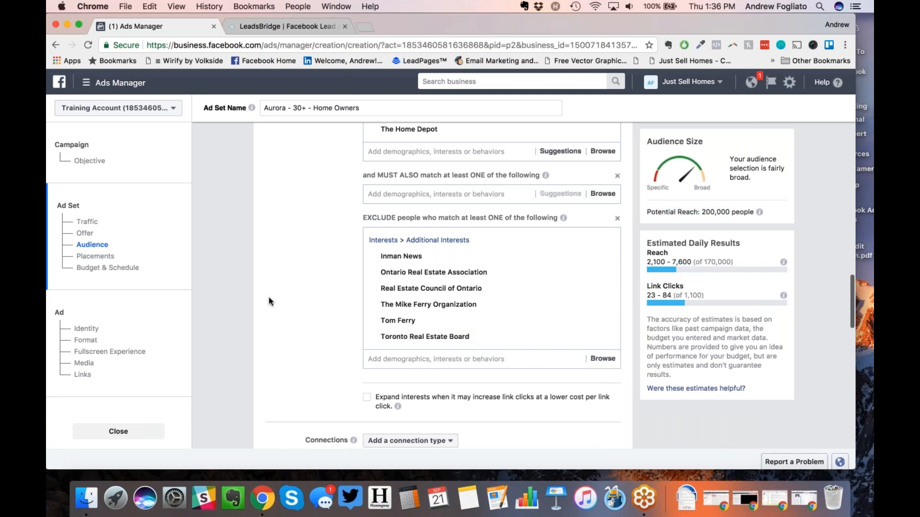
pyautogui.click(377, 359)
pyautogui.write('Buffini')
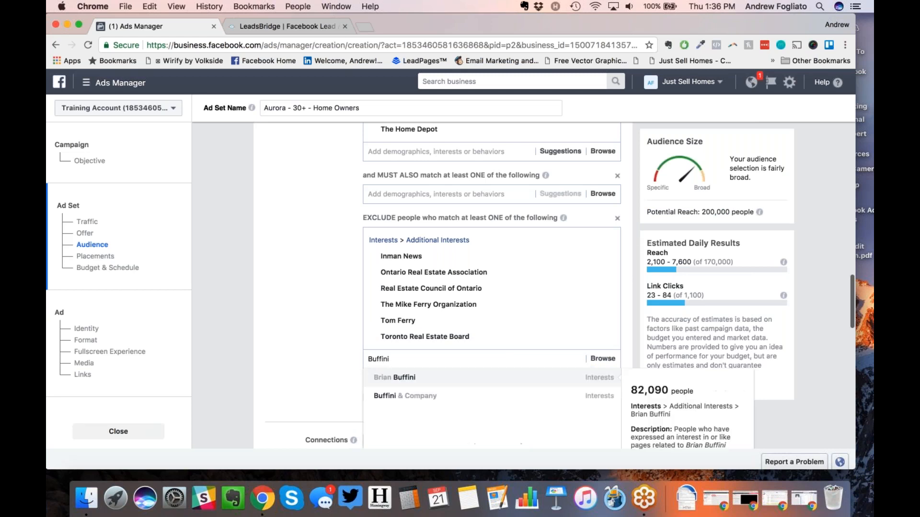
pyautogui.press('Return')
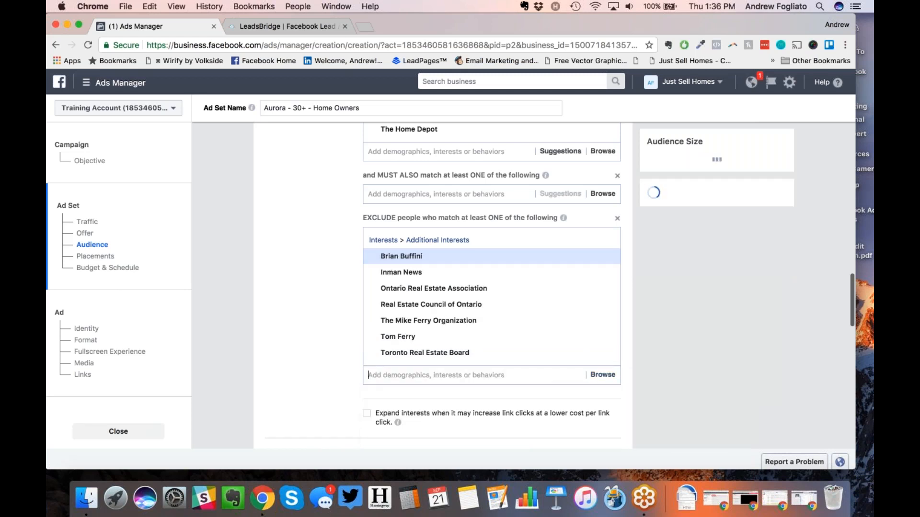
pyautogui.write('Dotloop')
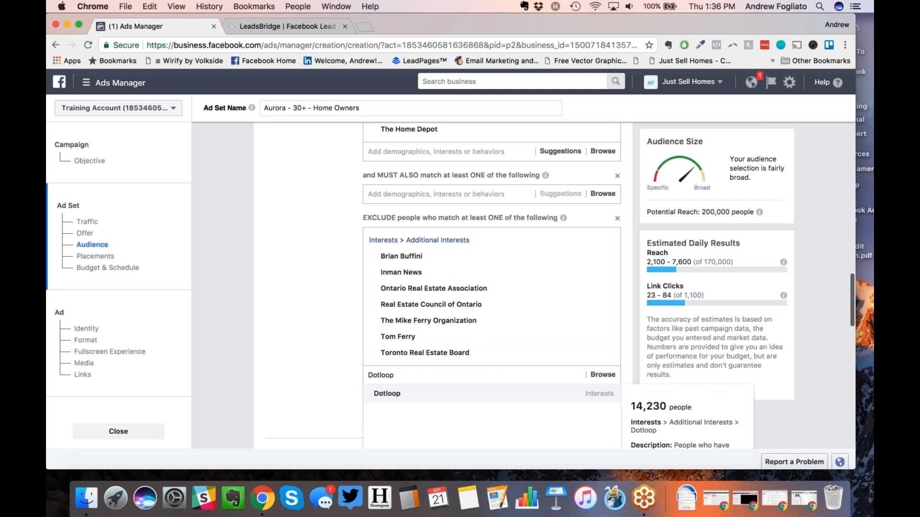
pyautogui.click(371, 399)
pyautogui.scroll(-1, 318, 387)
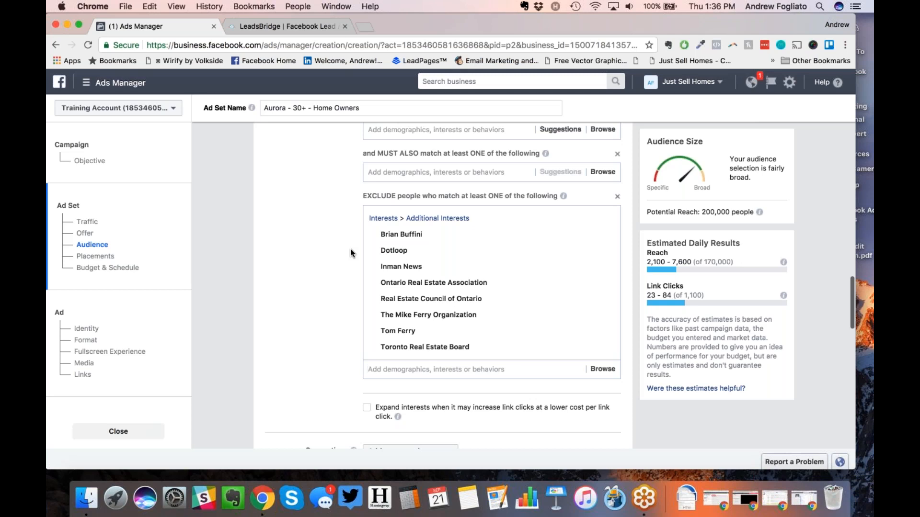
# Step: Exclude people interested in Real Estate Webmasters
pyautogui.write('Real')
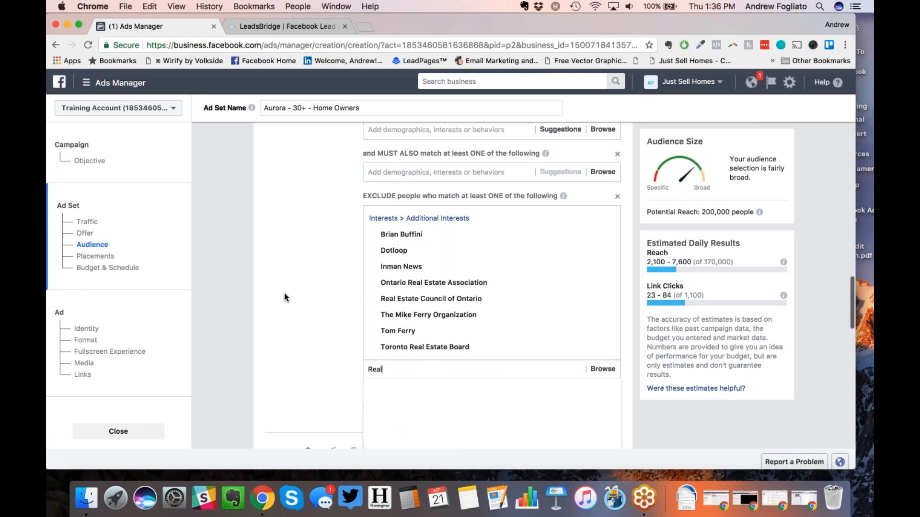
pyautogui.write(' Estate WEbmaster')
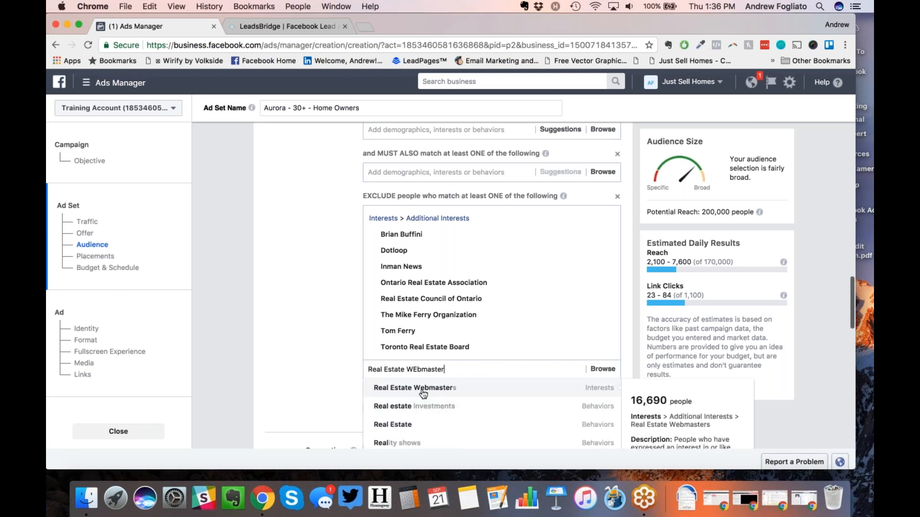
pyautogui.click(421, 388)
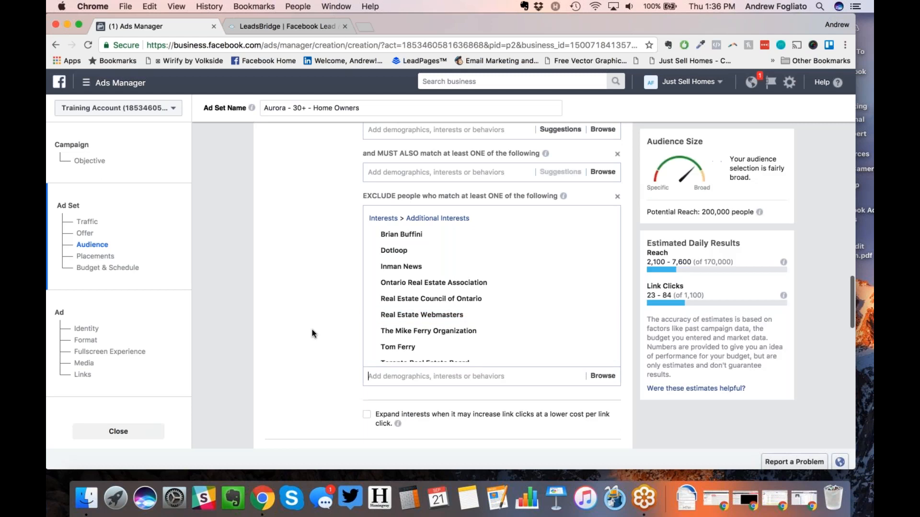
pyautogui.scroll(-3, 428, 296)
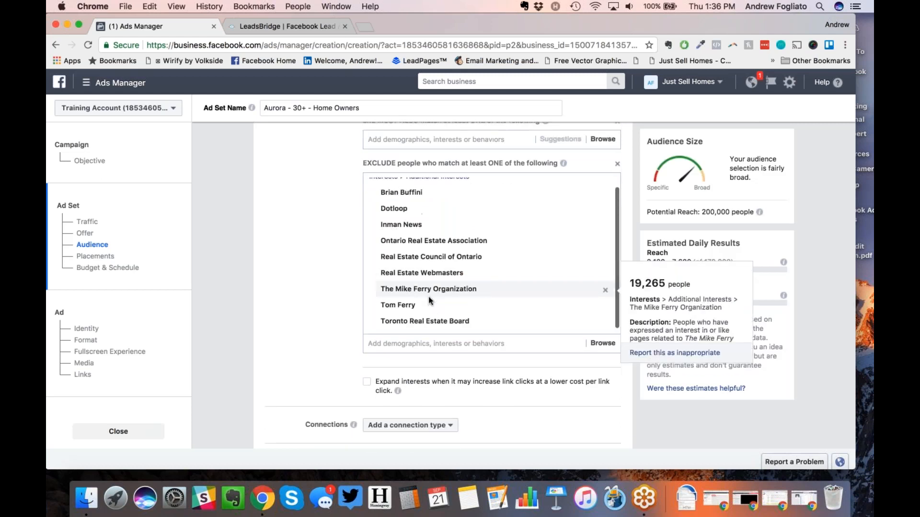
pyautogui.scroll(-5, 342, 252)
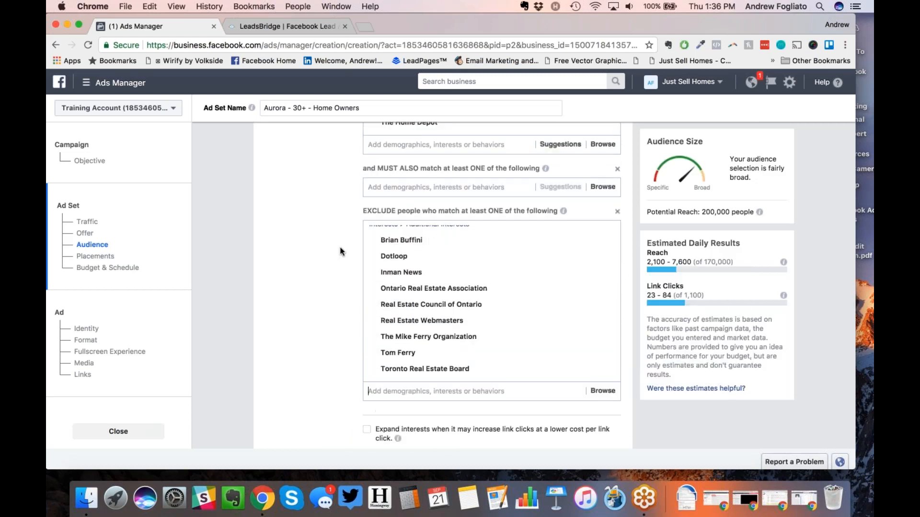
pyautogui.scroll(-1, 341, 251)
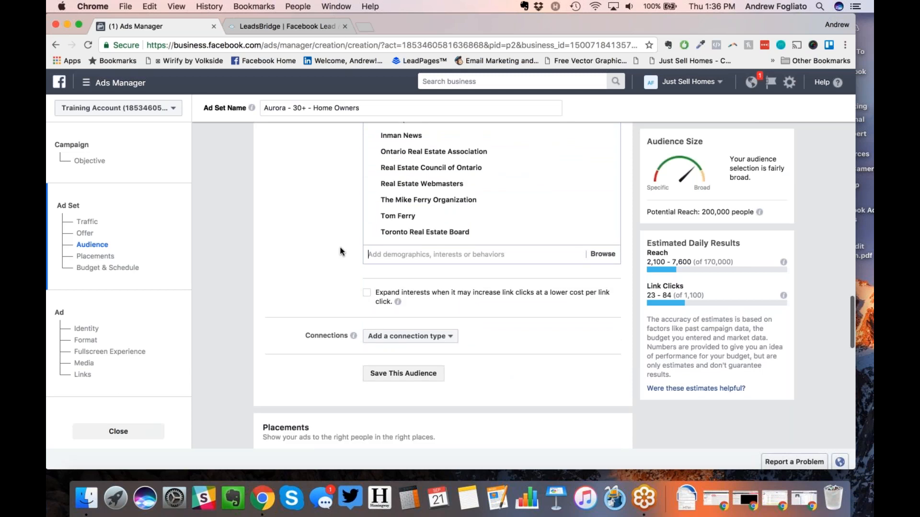
pyautogui.scroll(2, 341, 251)
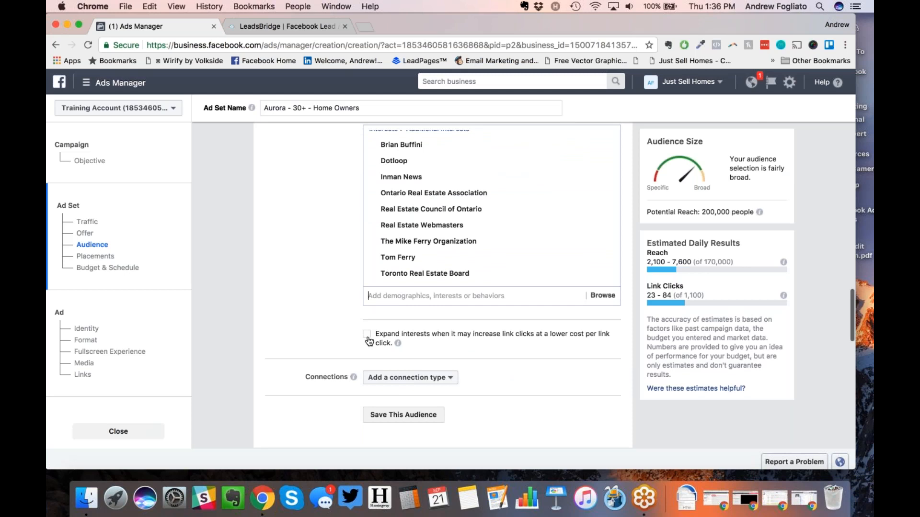
pyautogui.scroll(10, 369, 341)
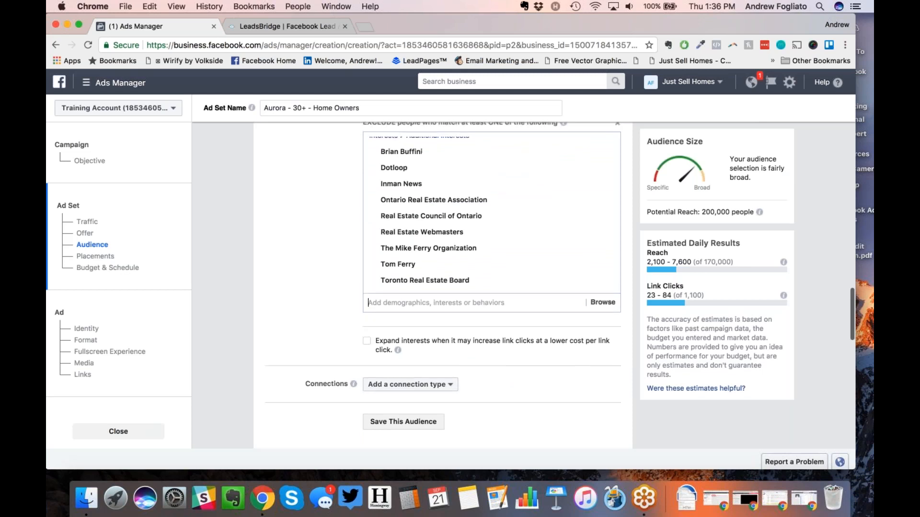
pyautogui.scroll(-10, 365, 344)
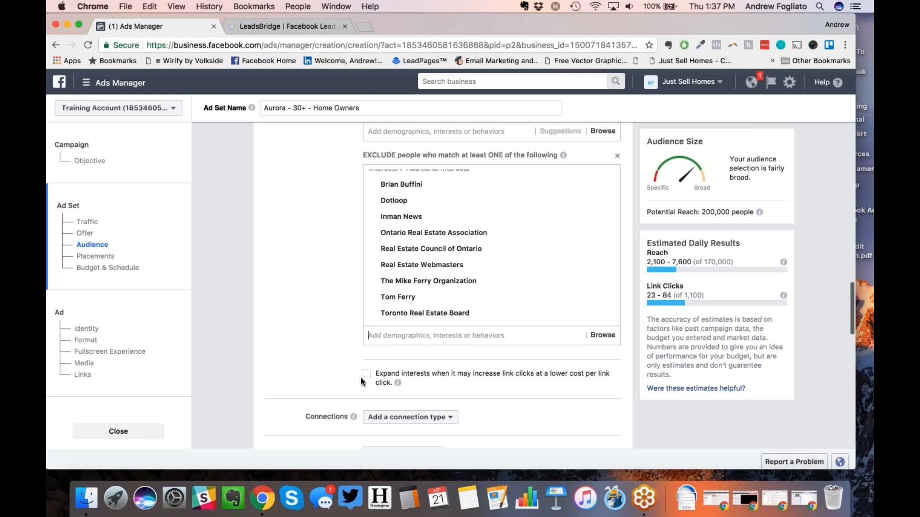
pyautogui.scroll(-3, 334, 320)
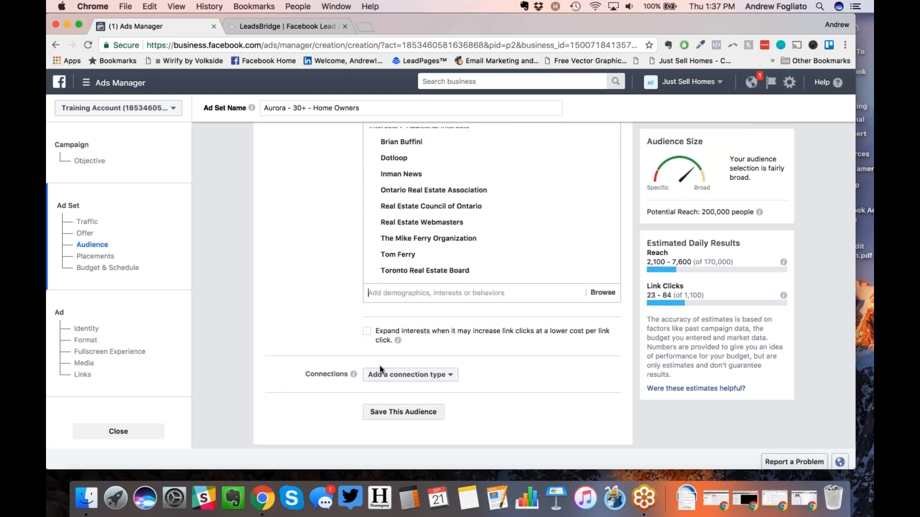
pyautogui.click(395, 377)
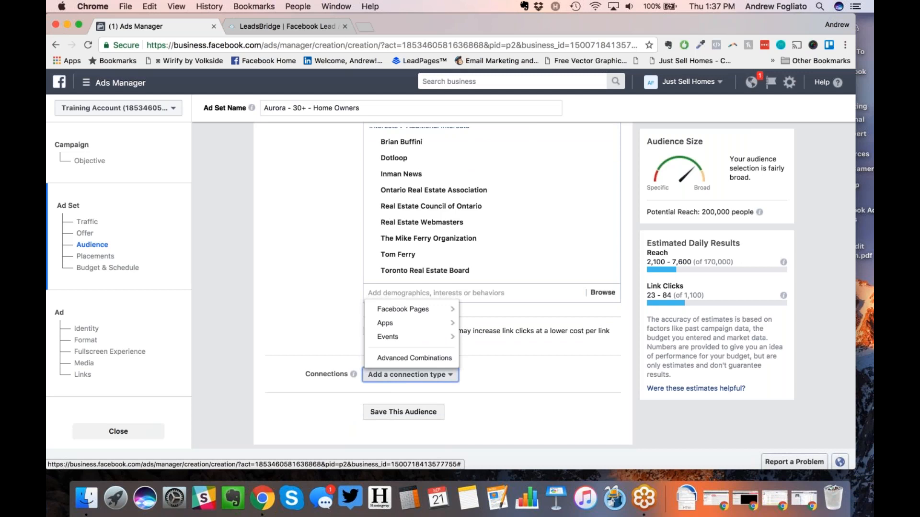
pyautogui.moveTo(419, 309)
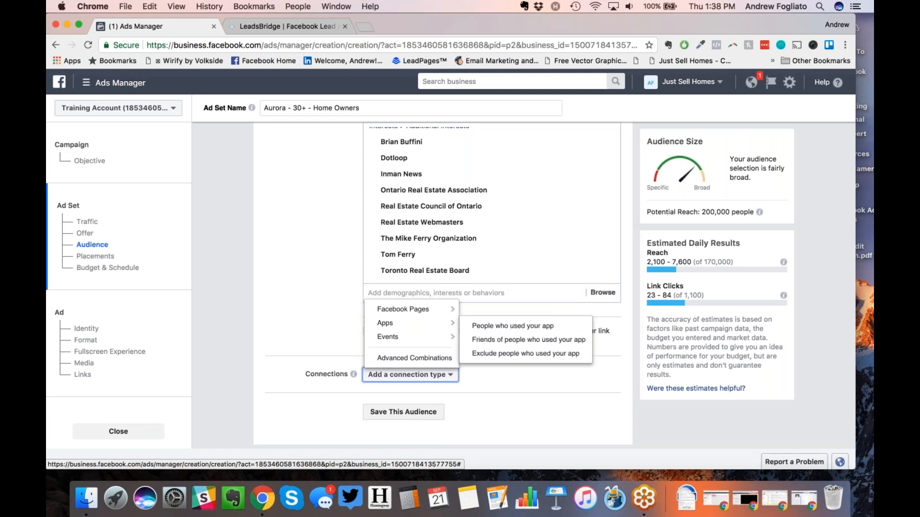
pyautogui.scroll(-1, 285, 314)
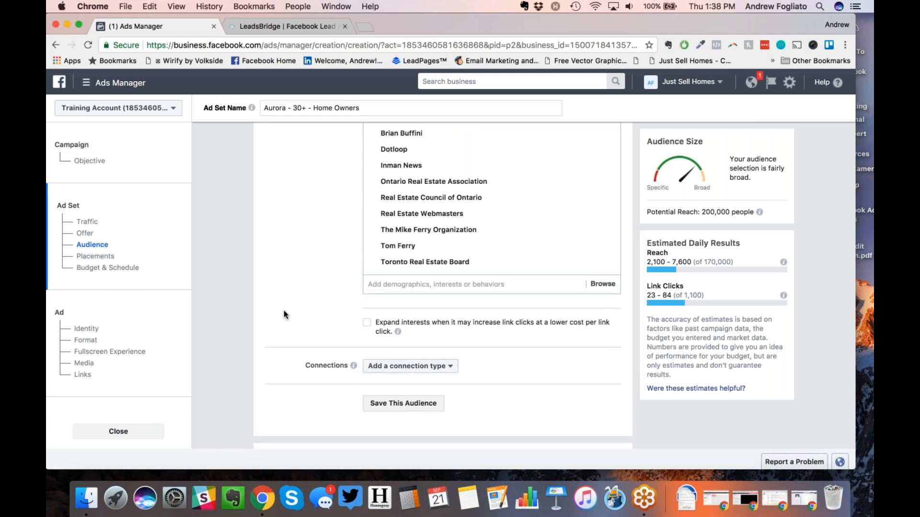
pyautogui.scroll(-3, 285, 315)
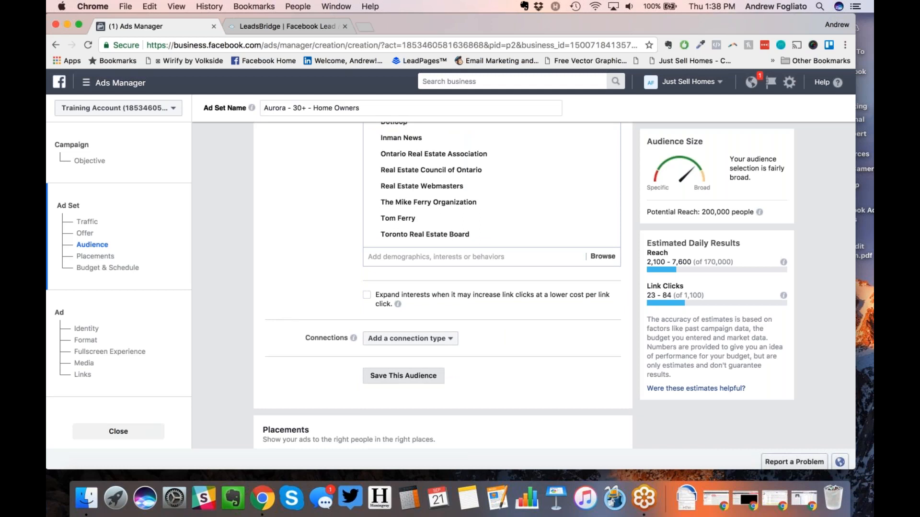
# Step: Save the current targeting as the audience 'Toronto Home Sellers - Excluding Agents'
pyautogui.click(404, 376)
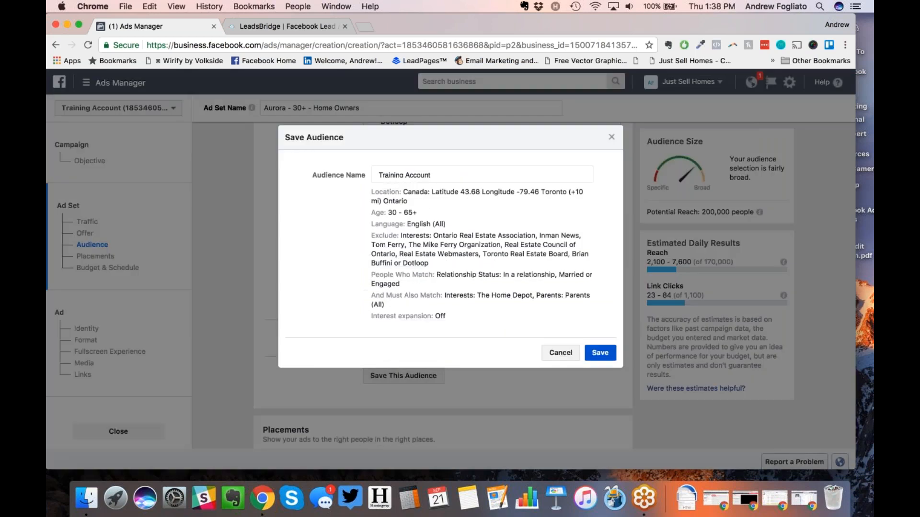
pyautogui.moveTo(431, 175); pyautogui.dragTo(370, 173)
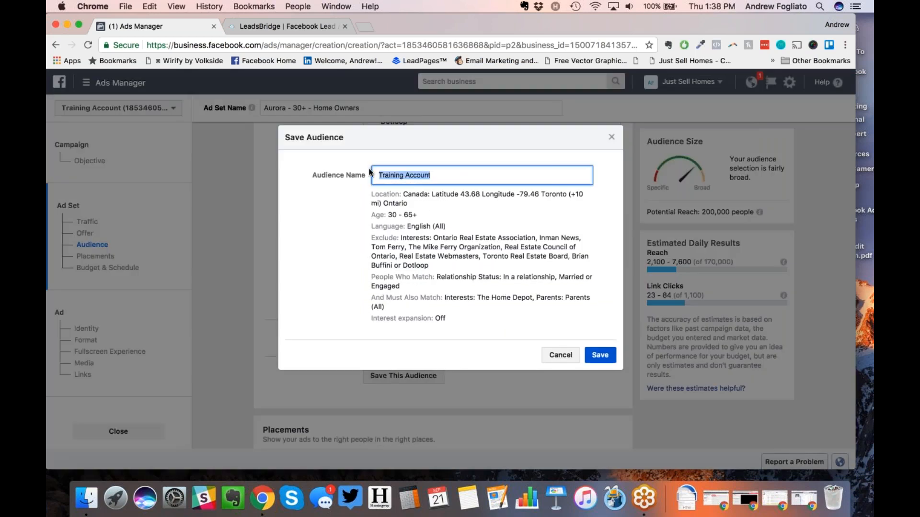
pyautogui.write('Toornt')
pyautogui.press('BackSpace')
pyautogui.press('BackSpace')
pyautogui.press('BackSpace')
pyautogui.press('BackSpace')
pyautogui.write('ronto Home Sellers - E')
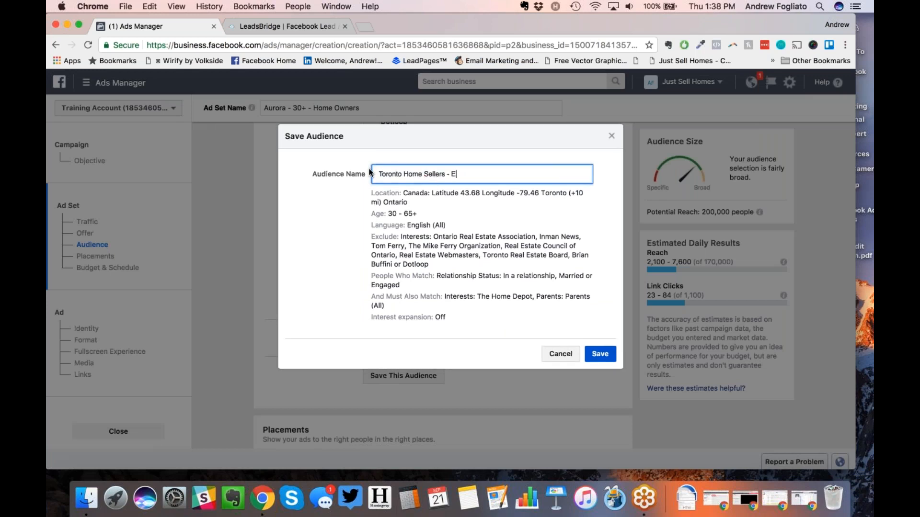
pyautogui.write('xcluding Agents')
pyautogui.click(600, 353)
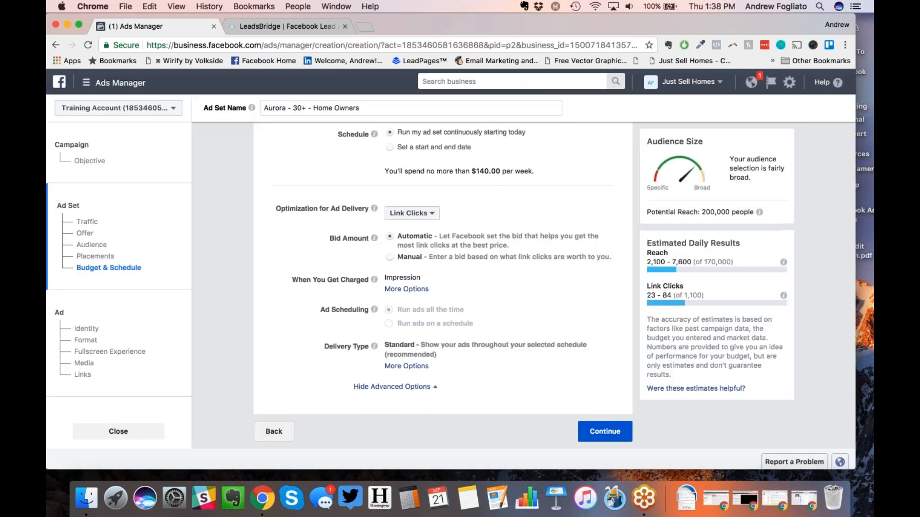
# Step: Apply the saved audience 'Toronto Home Sellers - Excluding Agents' to the ad set
pyautogui.scroll(10, 337, 311)
pyautogui.scroll(-10, 337, 311)
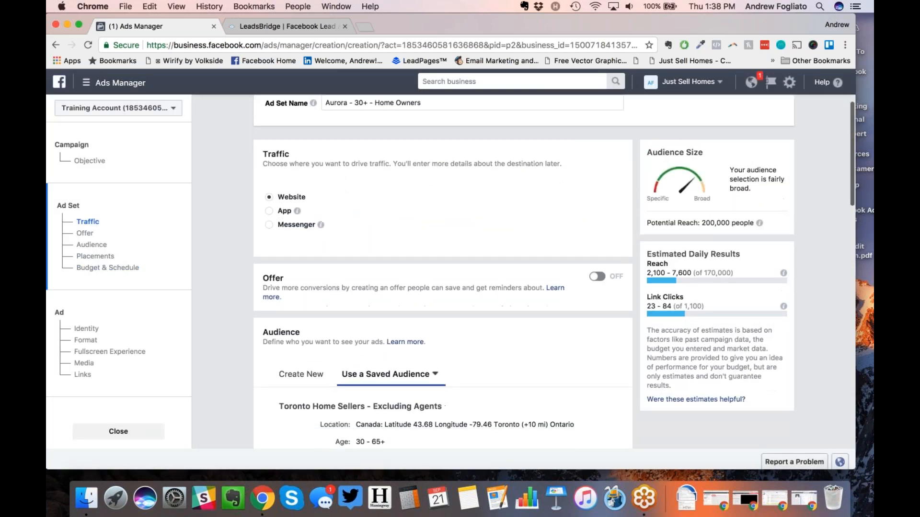
pyautogui.click(311, 184)
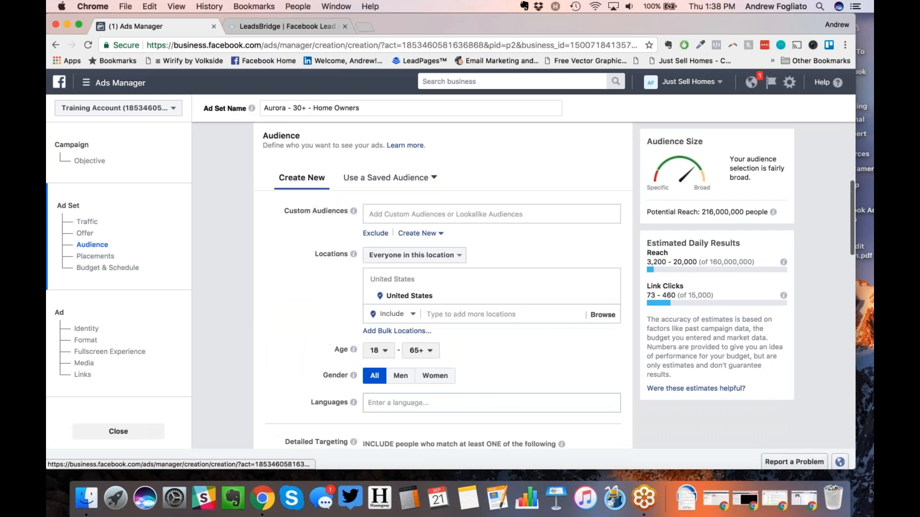
pyautogui.click(380, 178)
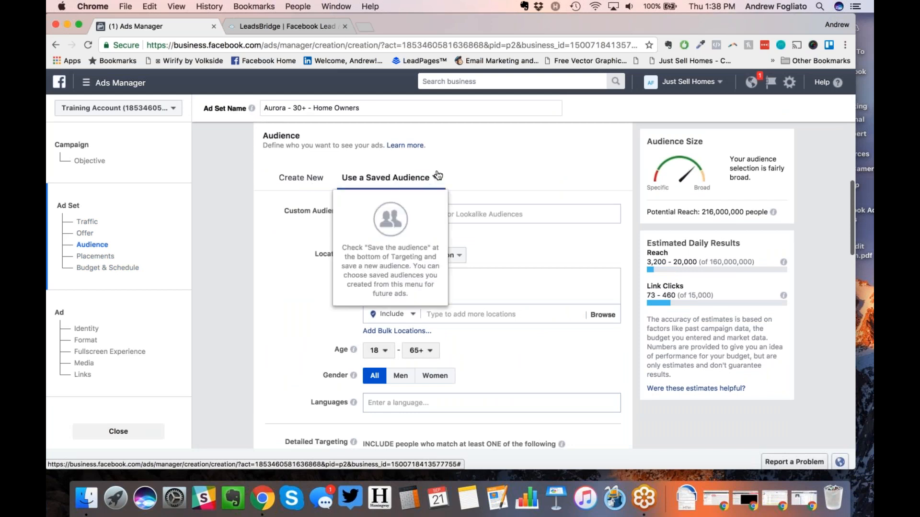
pyautogui.click(465, 172)
pyautogui.click(439, 182)
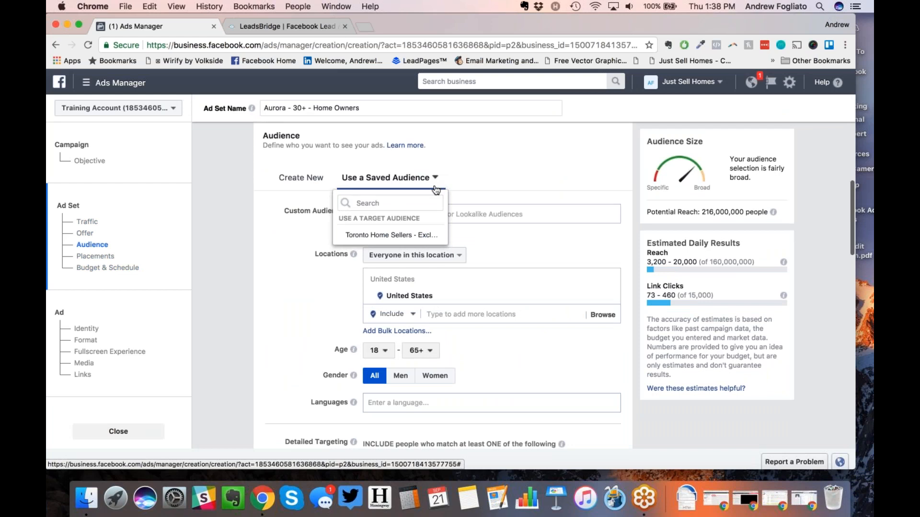
pyautogui.click(422, 238)
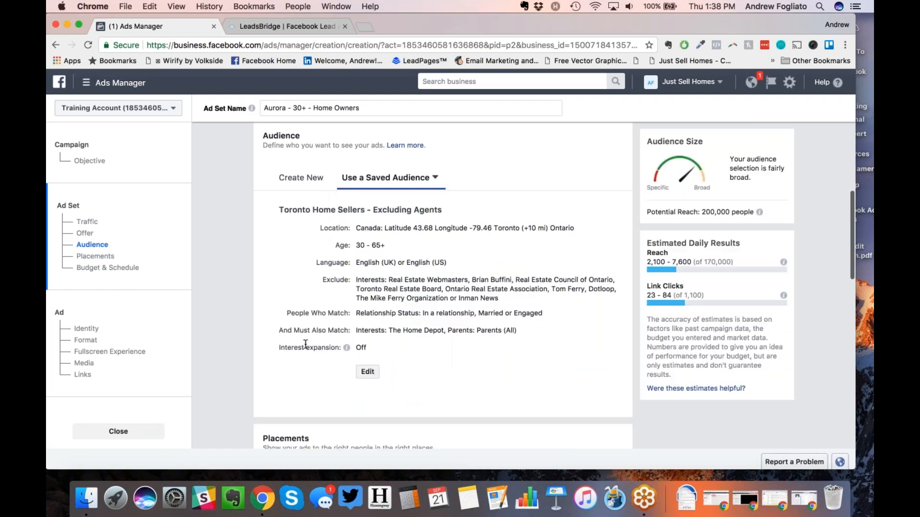
pyautogui.scroll(-1, 305, 344)
pyautogui.scroll(-10, 442, 286)
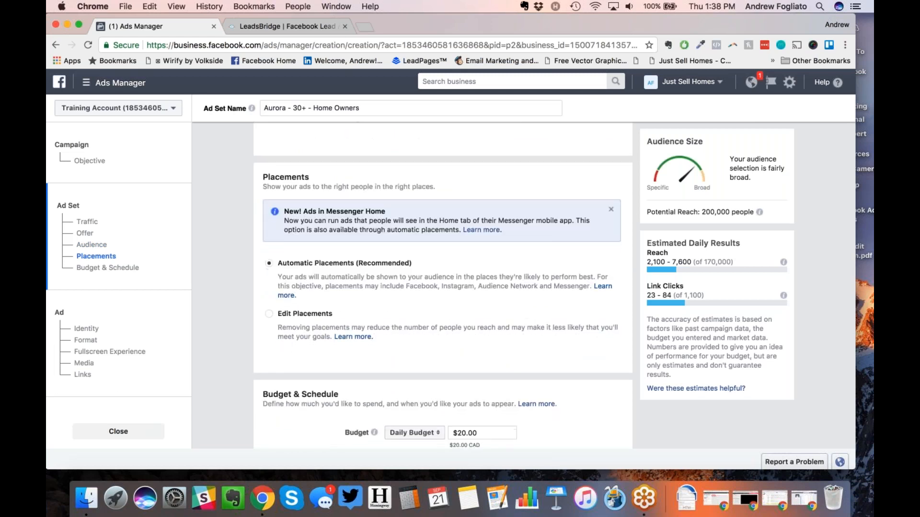
# Step: Switch to Edit Placements, uncheck Messenger Home, and collapse the Messenger group
pyautogui.scroll(-1, 270, 264)
pyautogui.scroll(1, 270, 263)
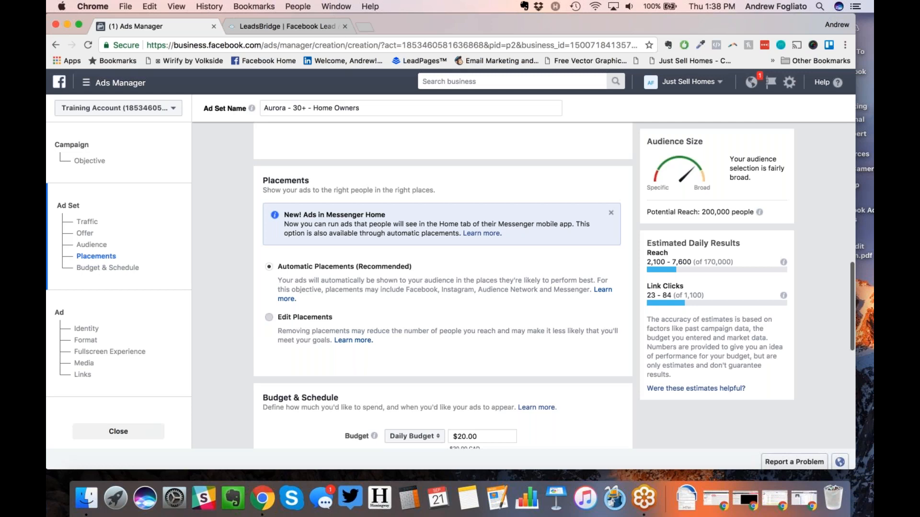
pyautogui.click(269, 317)
pyautogui.scroll(-3, 443, 288)
pyautogui.scroll(-3, 443, 287)
pyautogui.scroll(-1, 443, 288)
pyautogui.scroll(1, 443, 287)
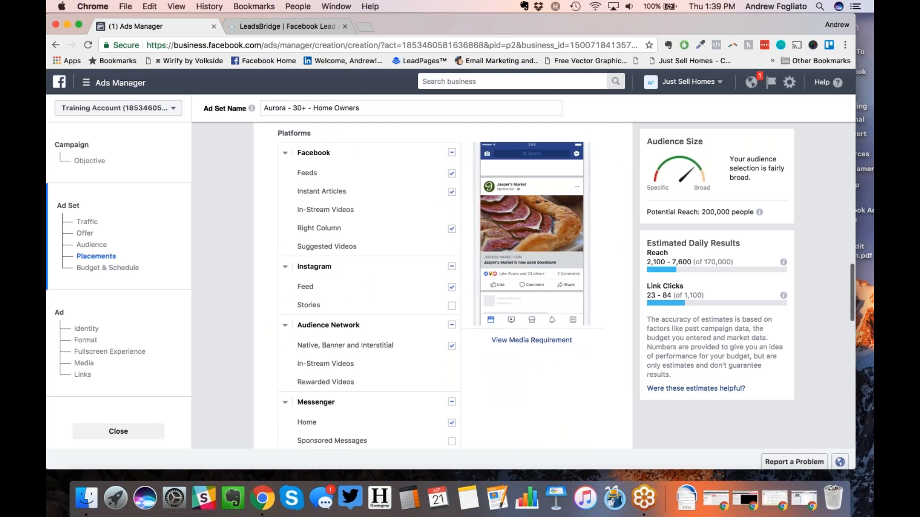
pyautogui.scroll(-1, 444, 287)
pyautogui.scroll(-1, 296, 381)
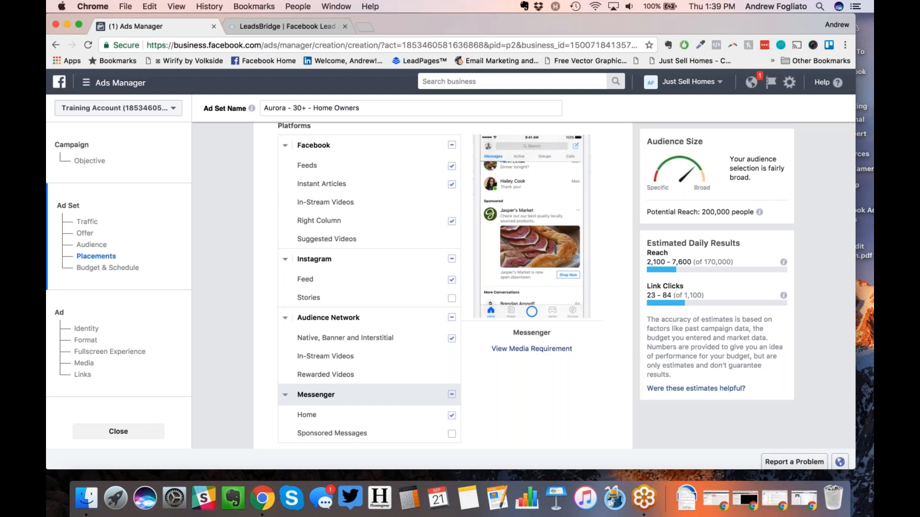
pyautogui.click(450, 416)
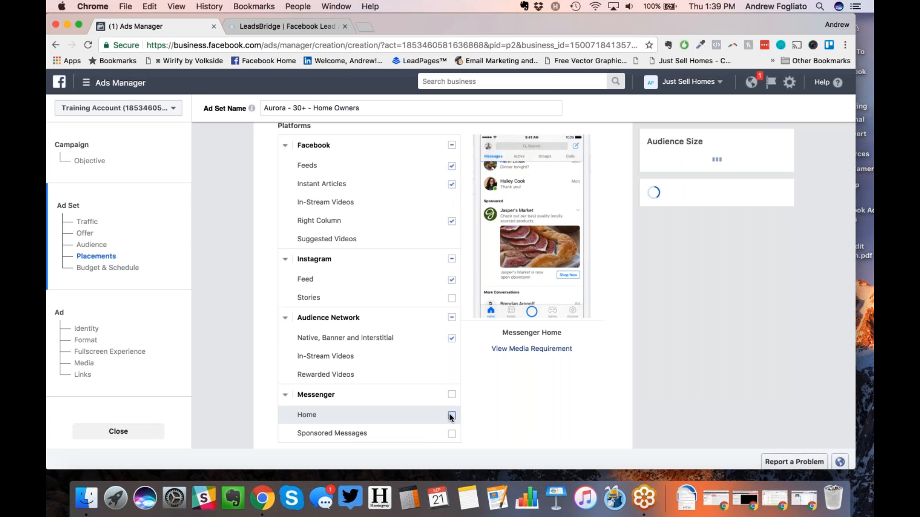
pyautogui.click(286, 395)
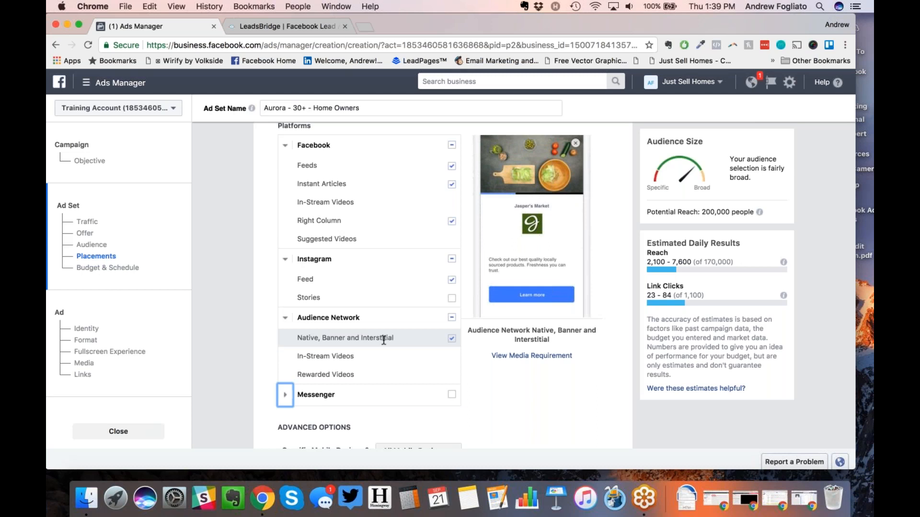
# Step: Uncheck the Audience Network and Instagram placements and collapse both groups
pyautogui.click(451, 339)
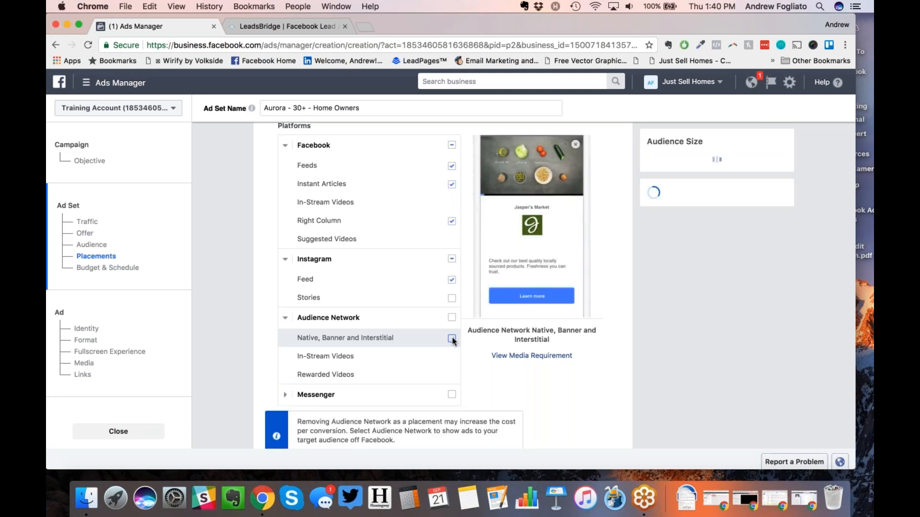
pyautogui.click(285, 318)
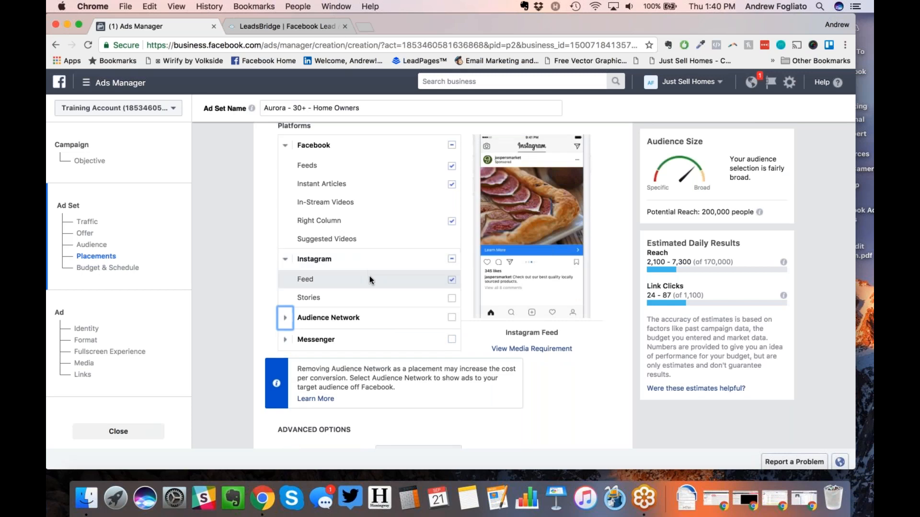
pyautogui.click(452, 259)
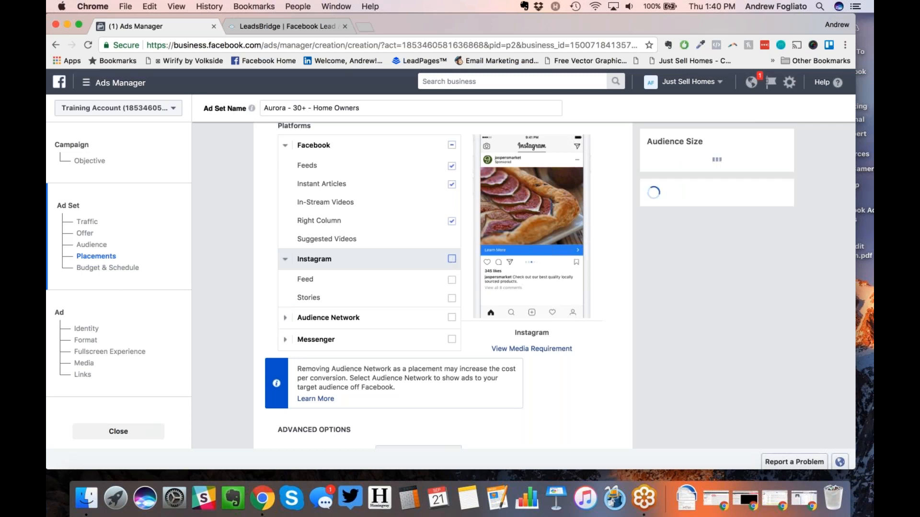
pyautogui.click(285, 261)
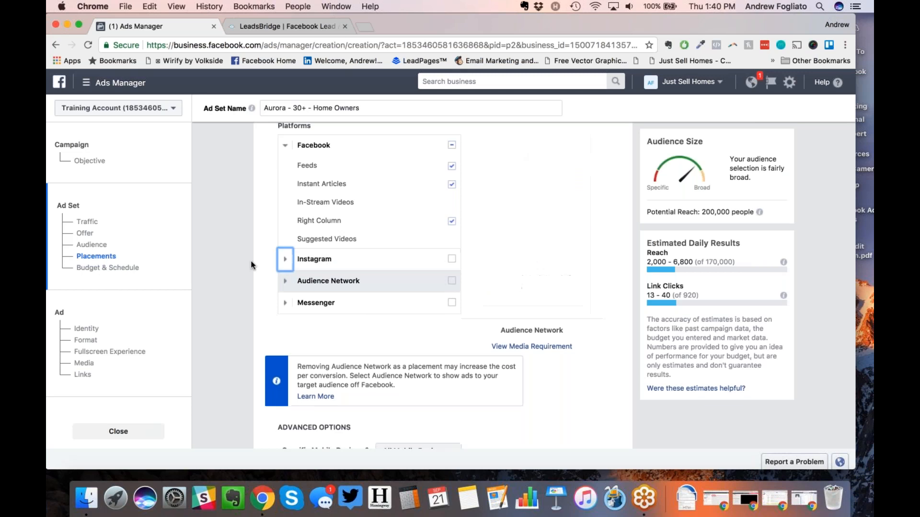
# Step: Uncheck the Facebook Right Column placement, leaving Feeds and Instant Articles checked
pyautogui.scroll(3, 243, 255)
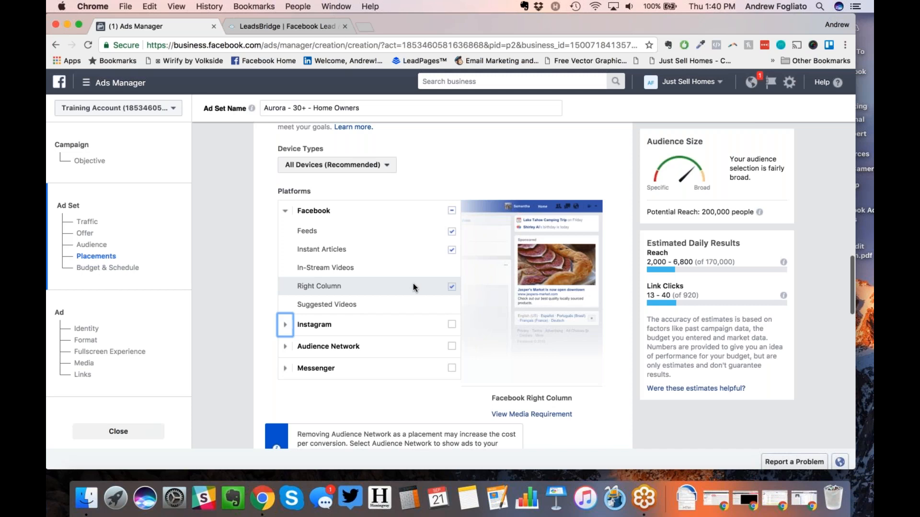
pyautogui.click(451, 287)
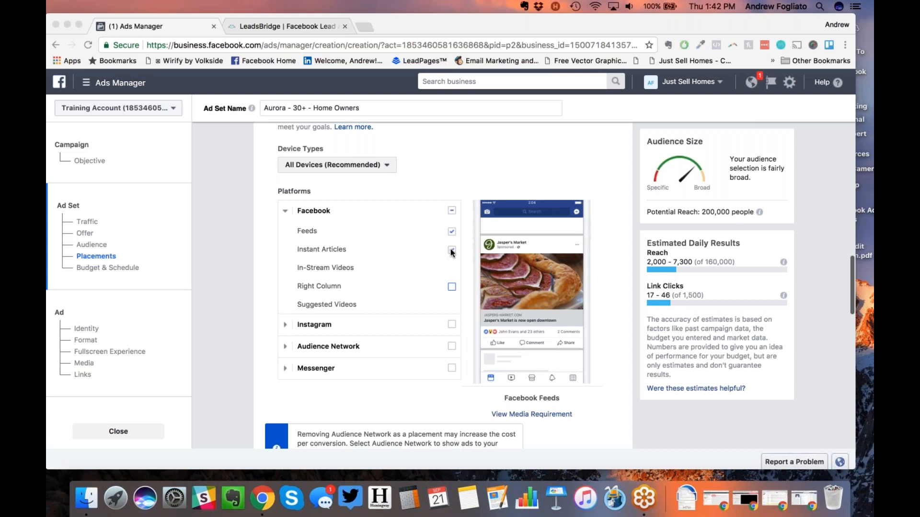
# Step: Uncheck Instant Articles so Facebook Feeds is the only placement
pyautogui.click(451, 250)
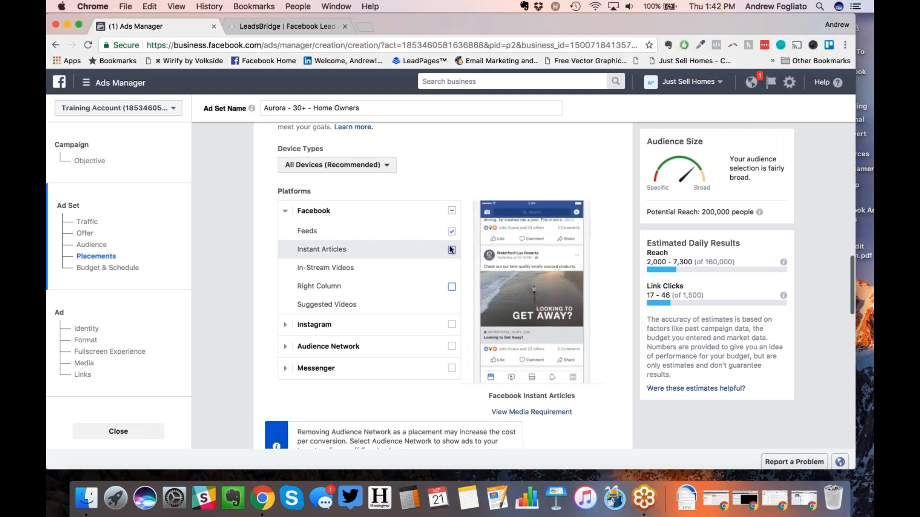
pyautogui.click(451, 250)
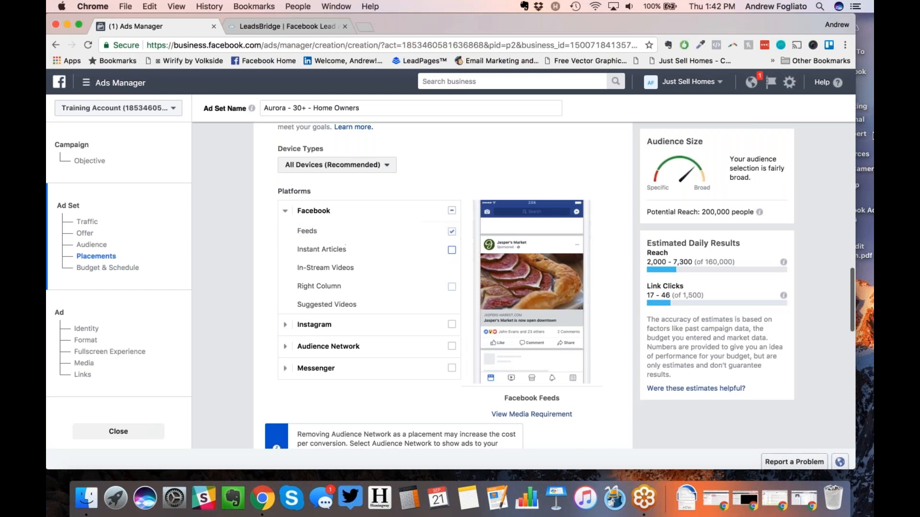
pyautogui.click(861, 41)
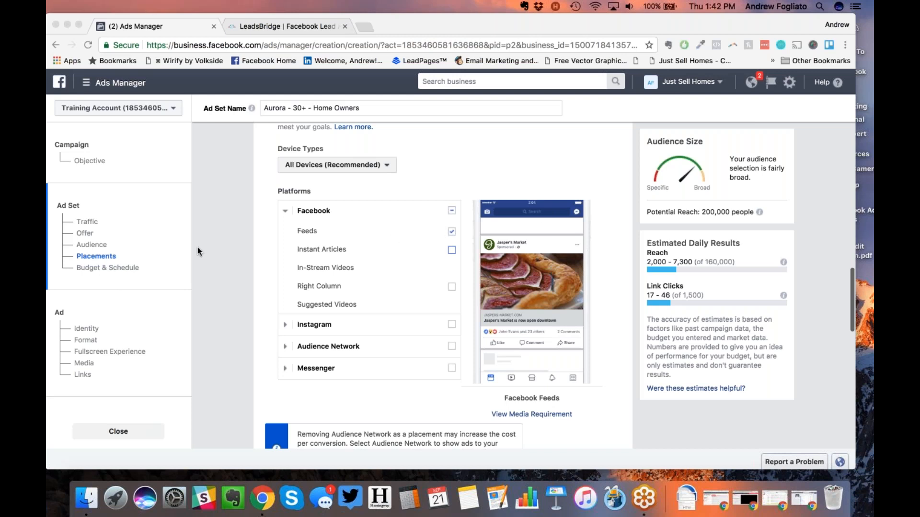
# Step: Show the Device Types choices: All Devices, Mobile Only and Desktop Only
pyautogui.click(252, 315)
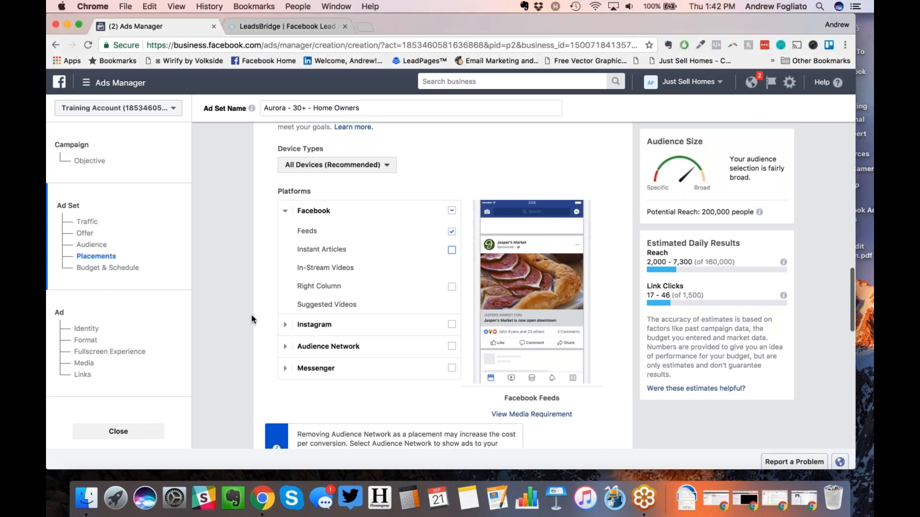
pyautogui.scroll(-1, 253, 319)
pyautogui.scroll(2, 253, 319)
pyautogui.scroll(-2, 261, 287)
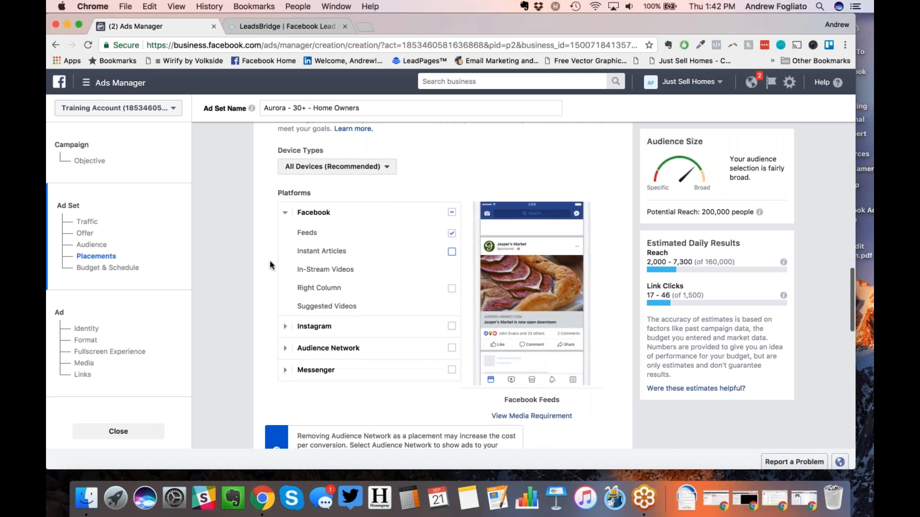
pyautogui.click(331, 168)
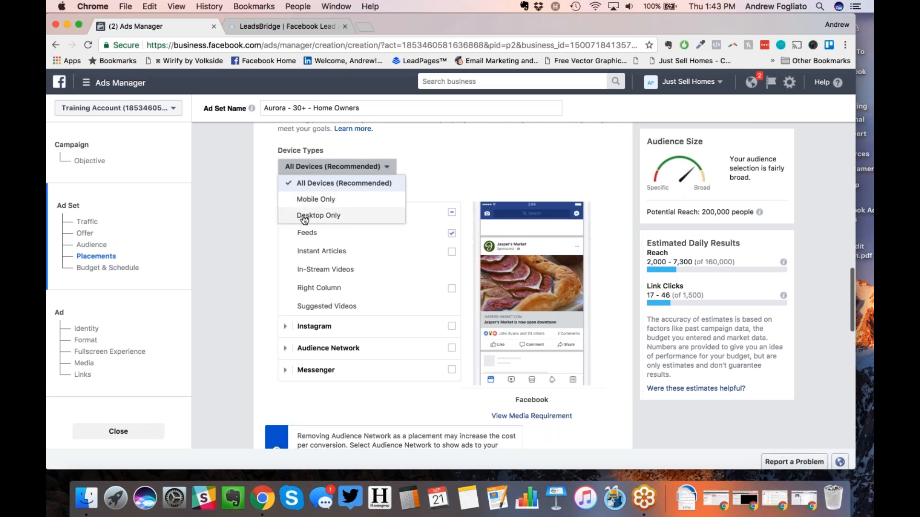
# Step: Close the device type list and review the mobile device options, keeping All Mobile Devices
pyautogui.click(246, 166)
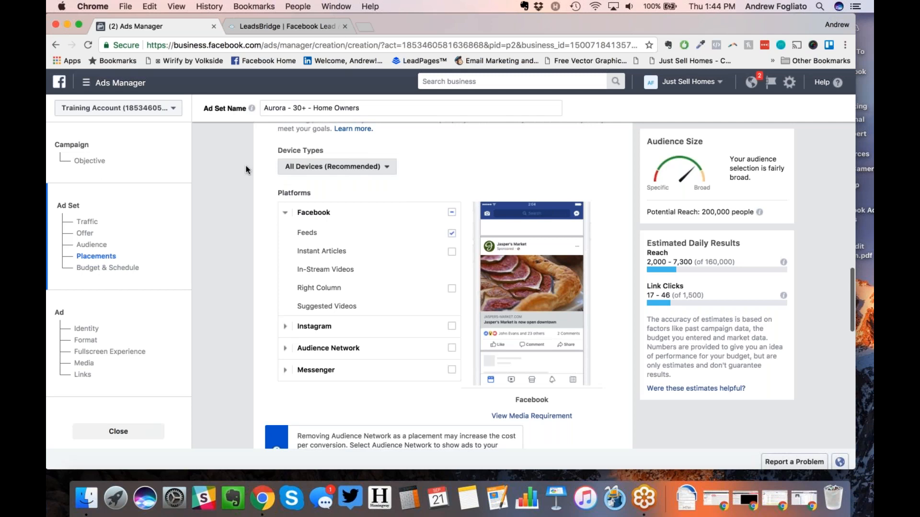
pyautogui.scroll(-5, 245, 168)
pyautogui.scroll(-3, 246, 165)
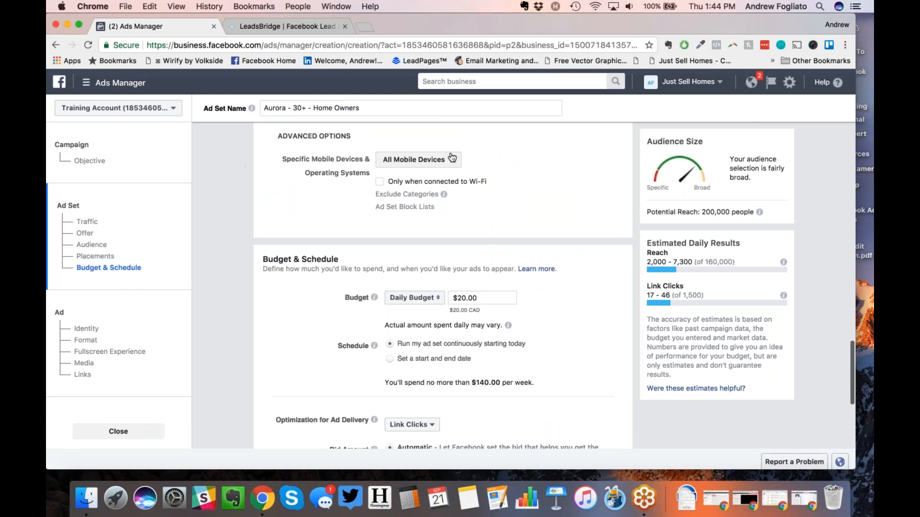
pyautogui.click(450, 159)
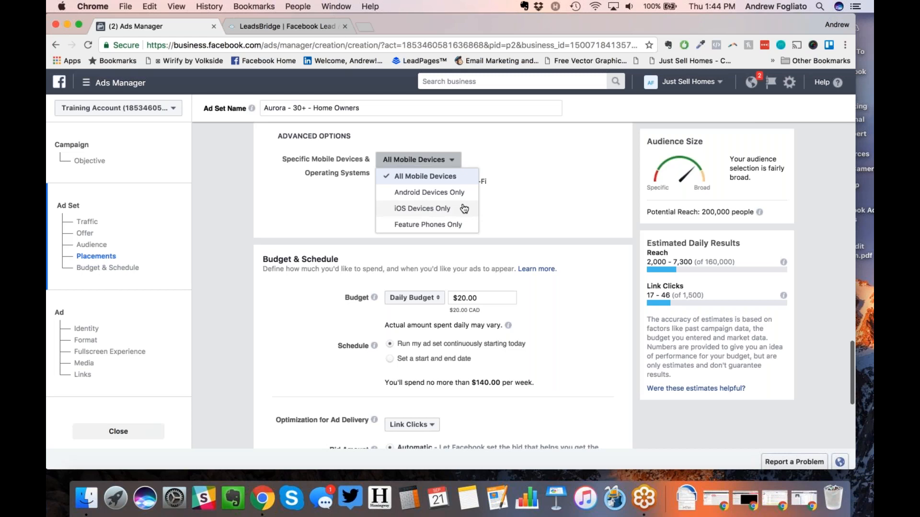
pyautogui.click(524, 219)
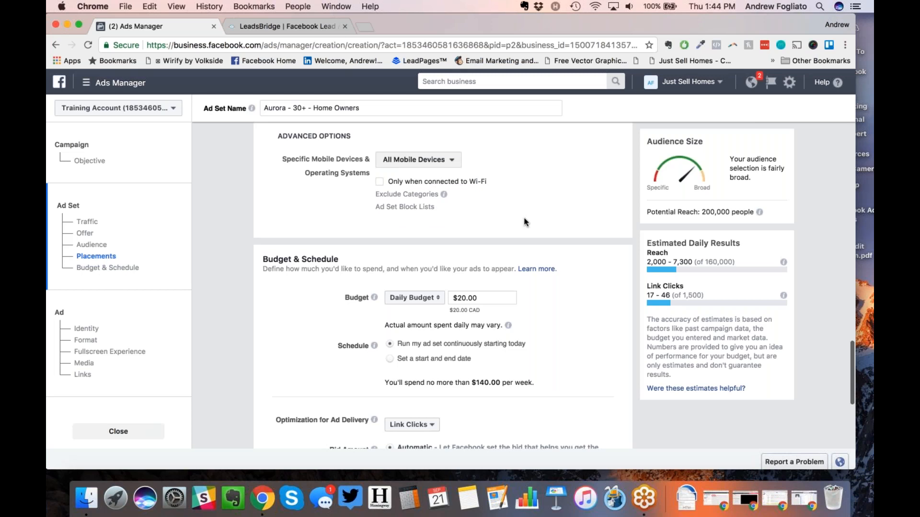
pyautogui.scroll(-1, 526, 222)
# Step: Change the $20 daily budget to a $5.00 lifetime budget
pyautogui.scroll(-5, 524, 222)
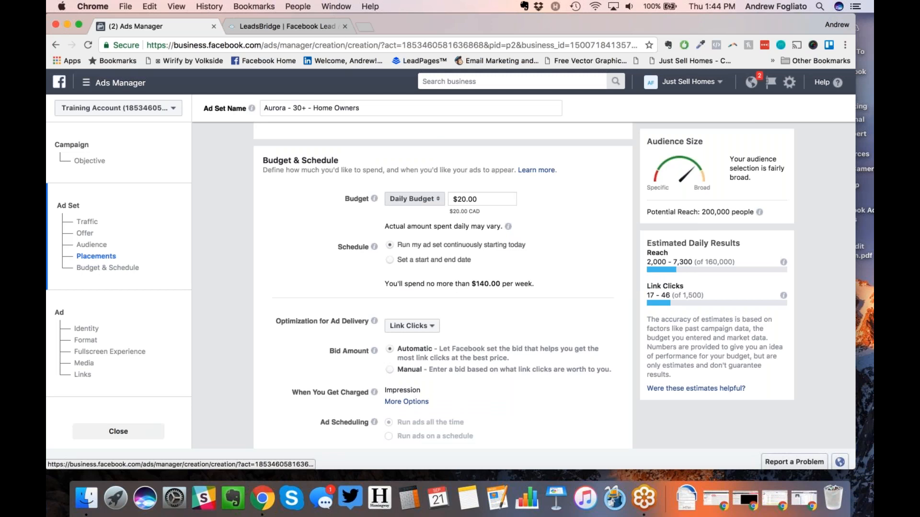
pyautogui.click(455, 199)
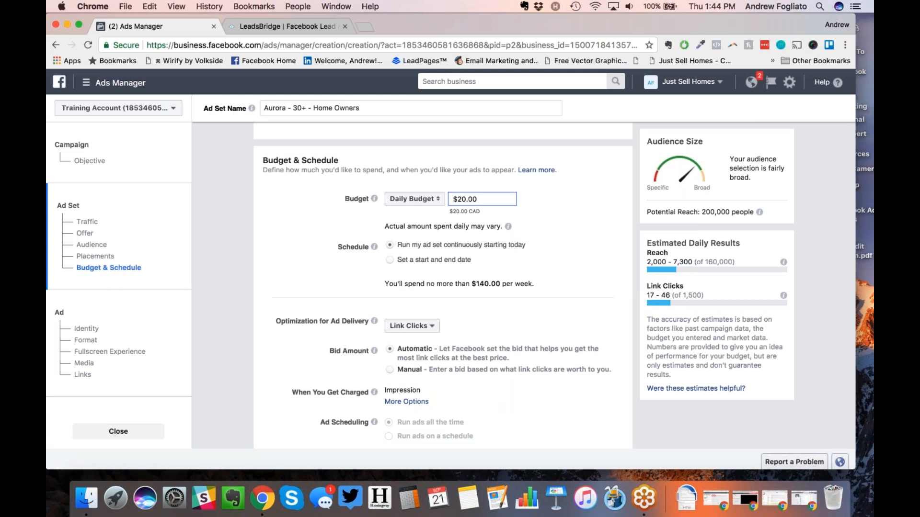
pyautogui.moveTo(702, 212); pyautogui.dragTo(725, 211)
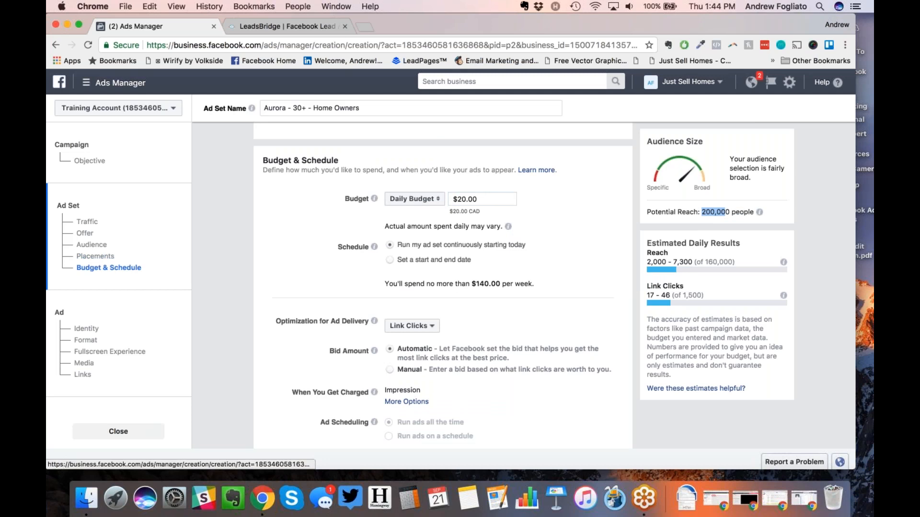
pyautogui.click(465, 199)
pyautogui.press('BackSpace')
pyautogui.press('BackSpace')
pyautogui.write('5')
pyautogui.press('Right')
pyautogui.press('Right')
pyautogui.press('Right')
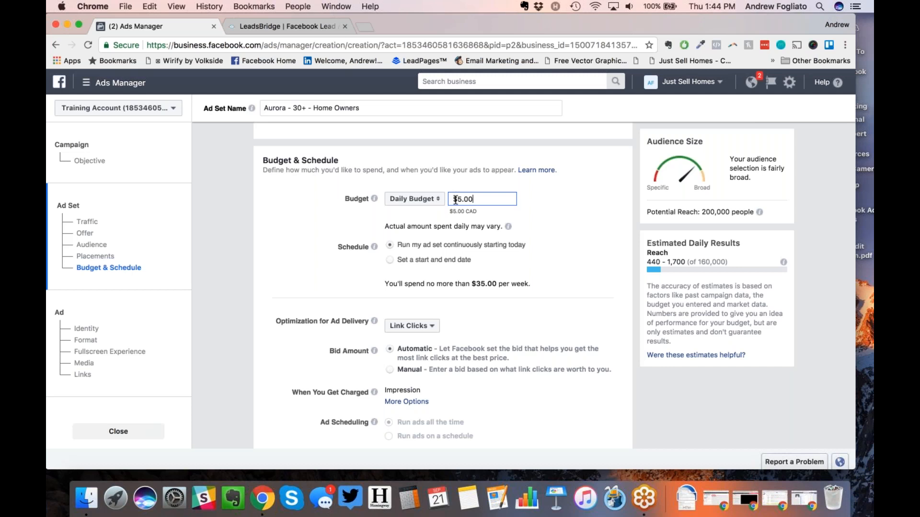
pyautogui.click(416, 199)
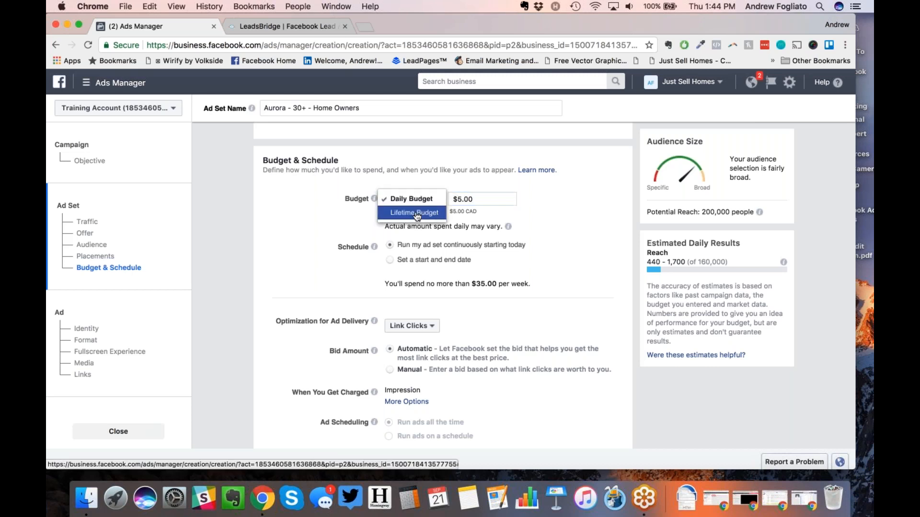
pyautogui.click(414, 212)
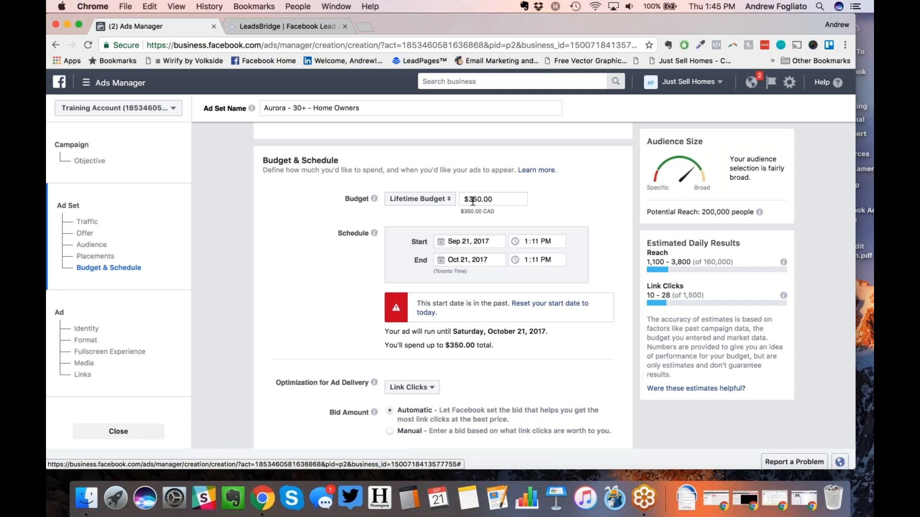
pyautogui.click(472, 201)
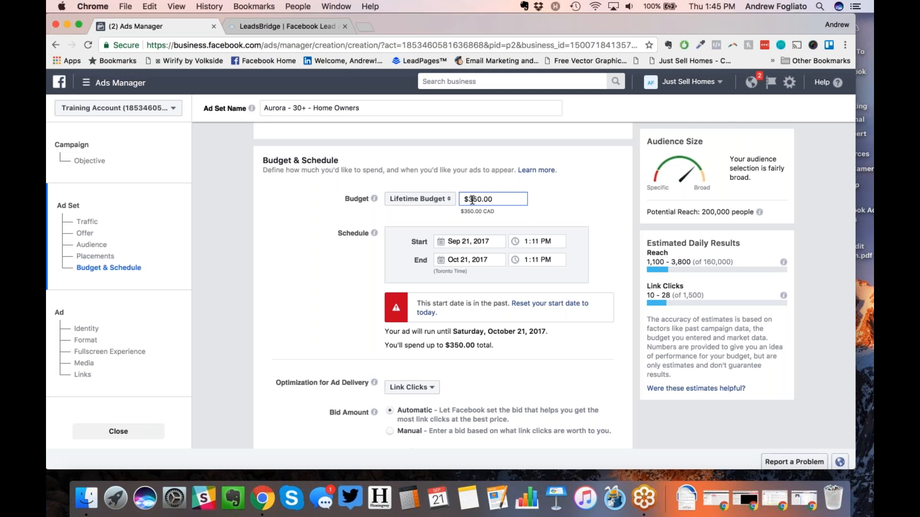
pyautogui.press('BackSpace')
pyautogui.press('BackSpace')
pyautogui.click(297, 271)
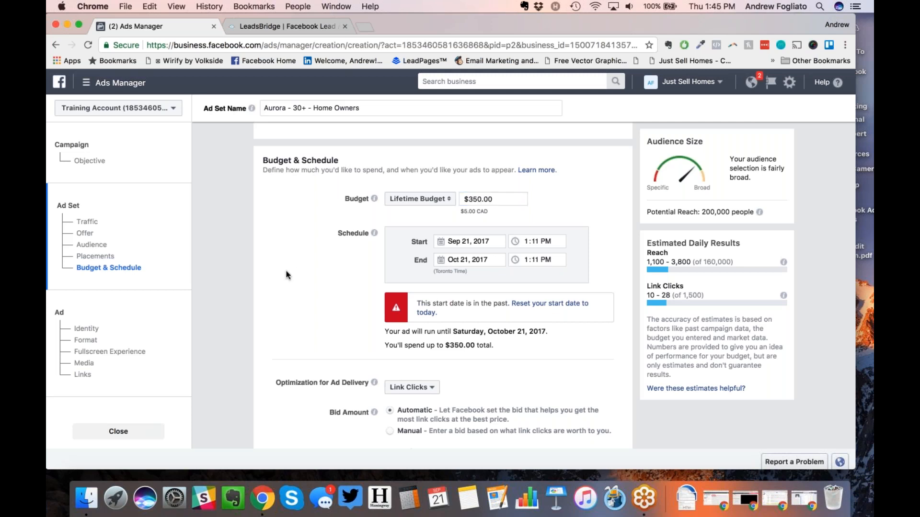
# Step: Set the ad set end date to Sep 22, 2017
pyautogui.click(437, 260)
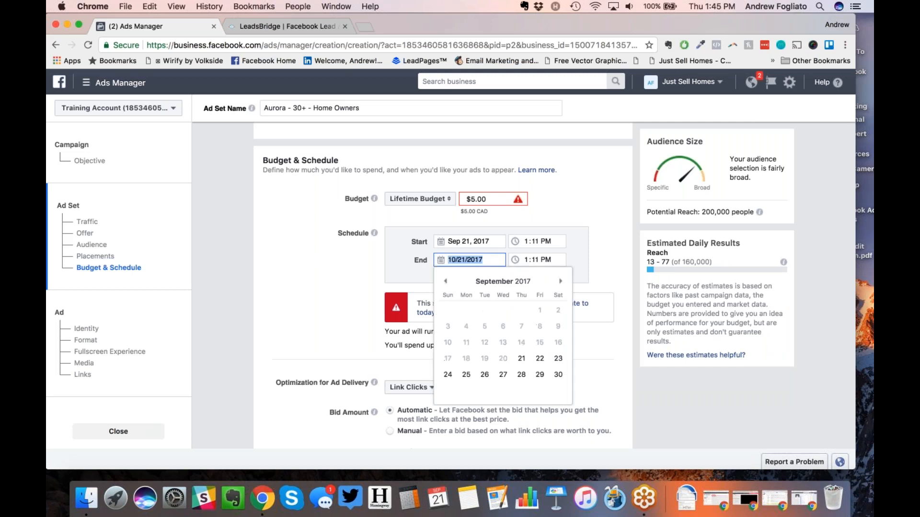
pyautogui.click(539, 359)
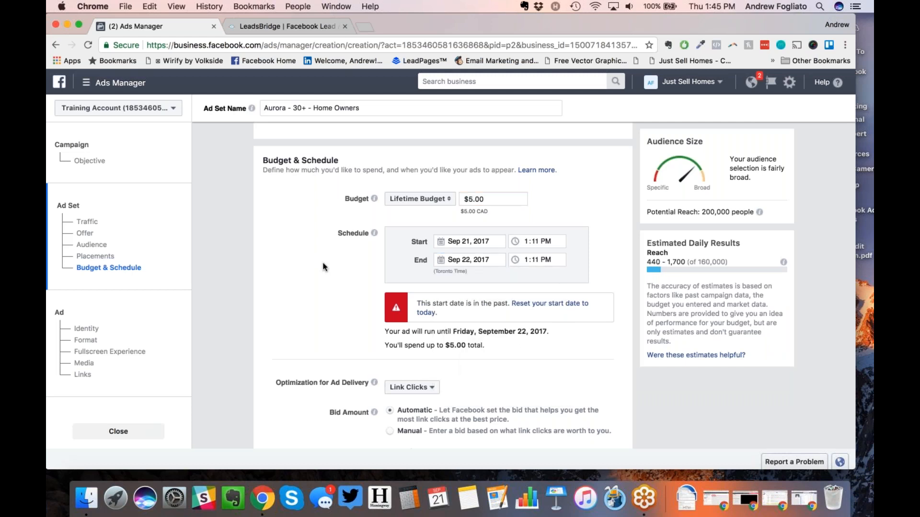
pyautogui.scroll(-5, 324, 267)
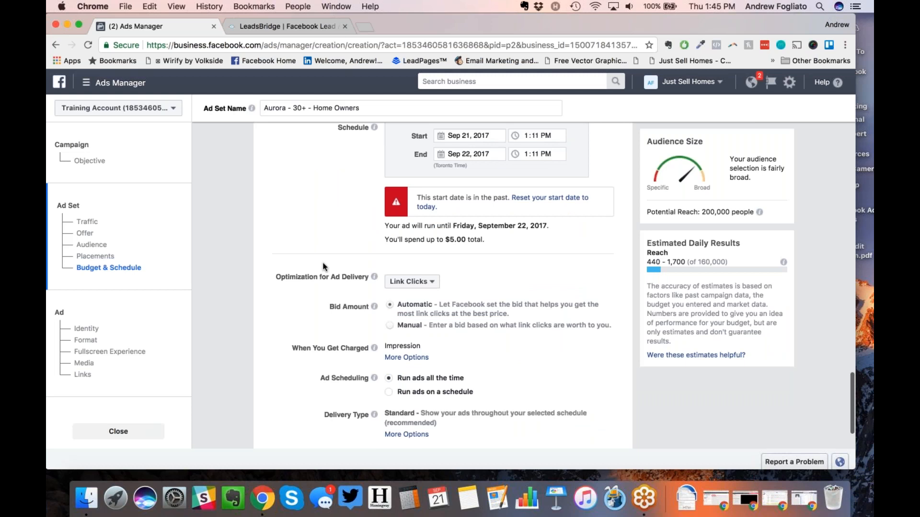
# Step: Try a scheduled ad set with manual bidding, marking Thursday 6–9pm and Friday morning hours
pyautogui.scroll(-3, 323, 266)
pyautogui.moveTo(375, 207)
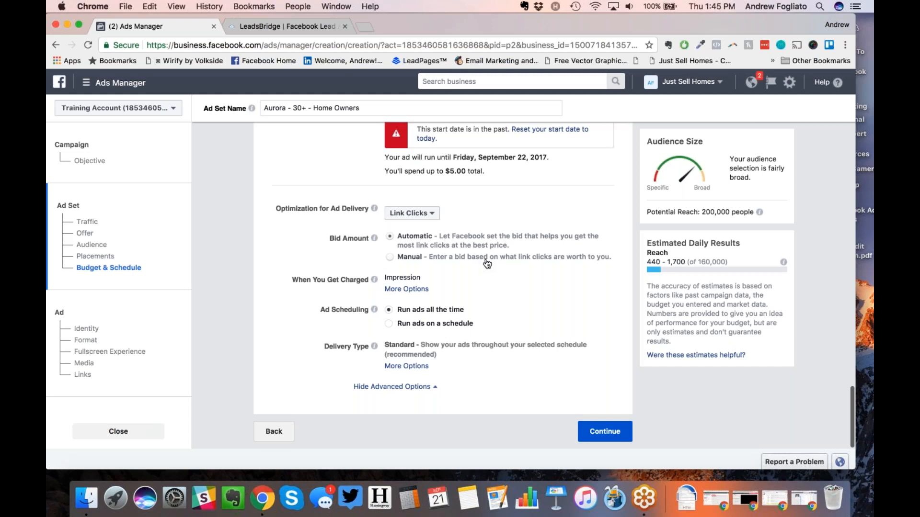
pyautogui.click(388, 324)
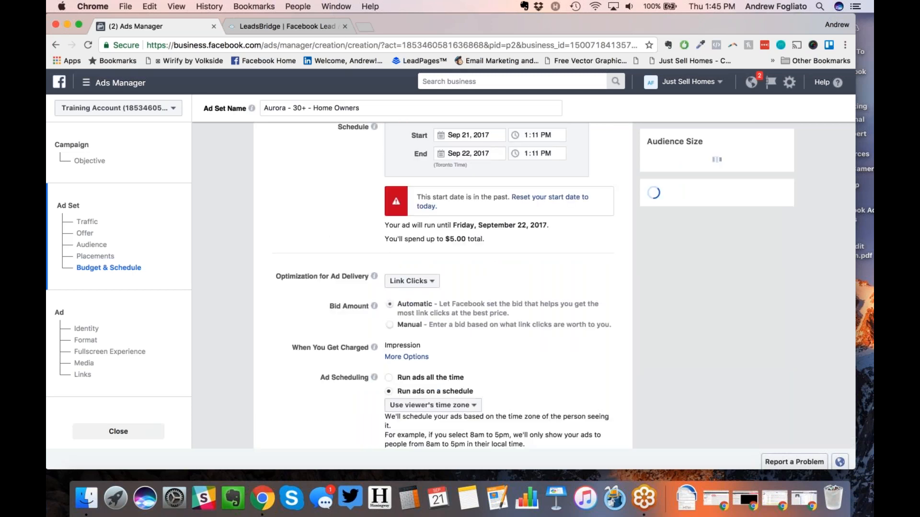
pyautogui.scroll(-1, 443, 286)
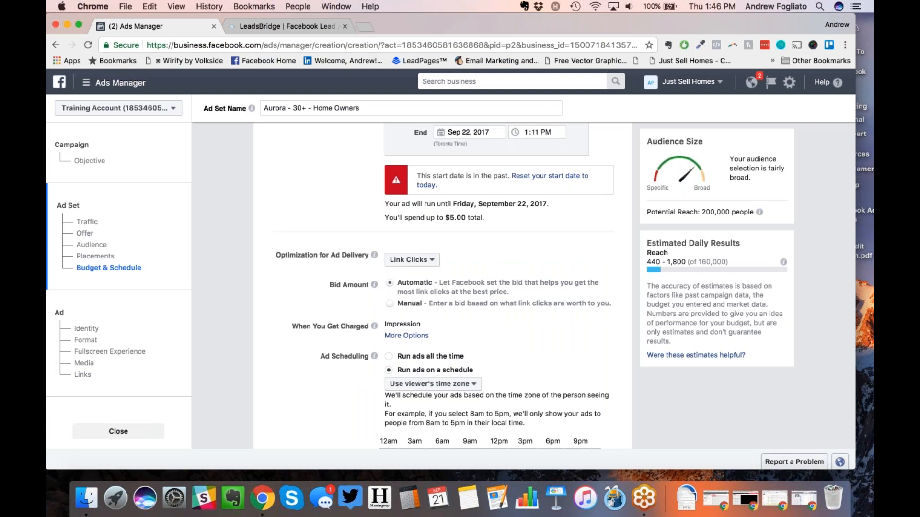
pyautogui.click(389, 303)
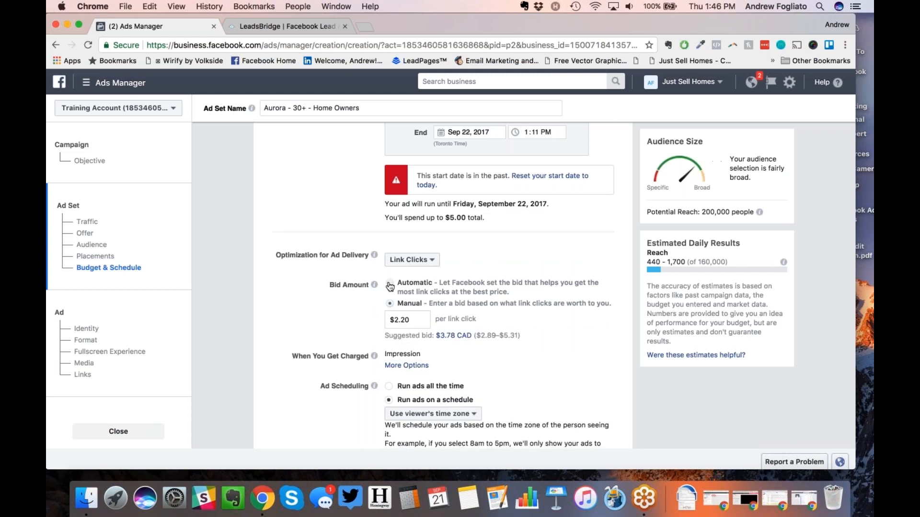
pyautogui.scroll(-5, 390, 287)
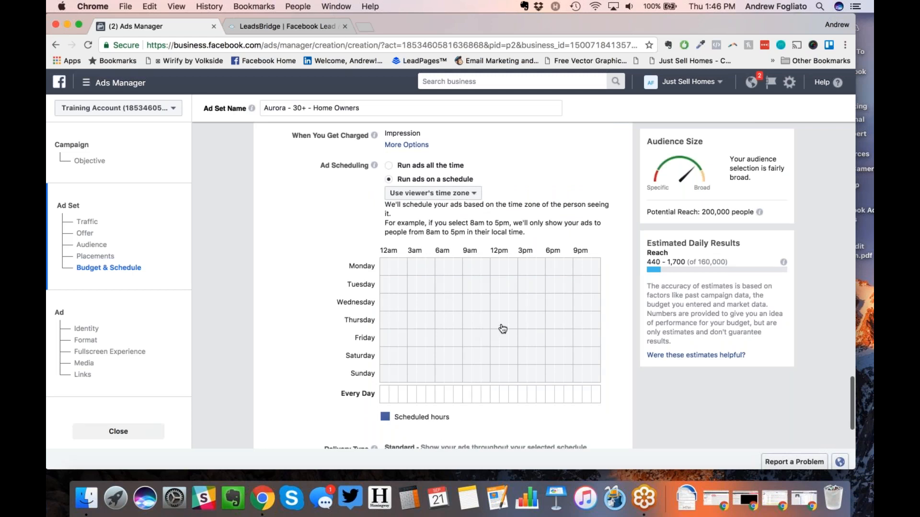
pyautogui.moveTo(553, 326)
pyautogui.mouseDown()
pyautogui.moveTo(588, 320)
pyautogui.moveTo(571, 323)
pyautogui.mouseUp()
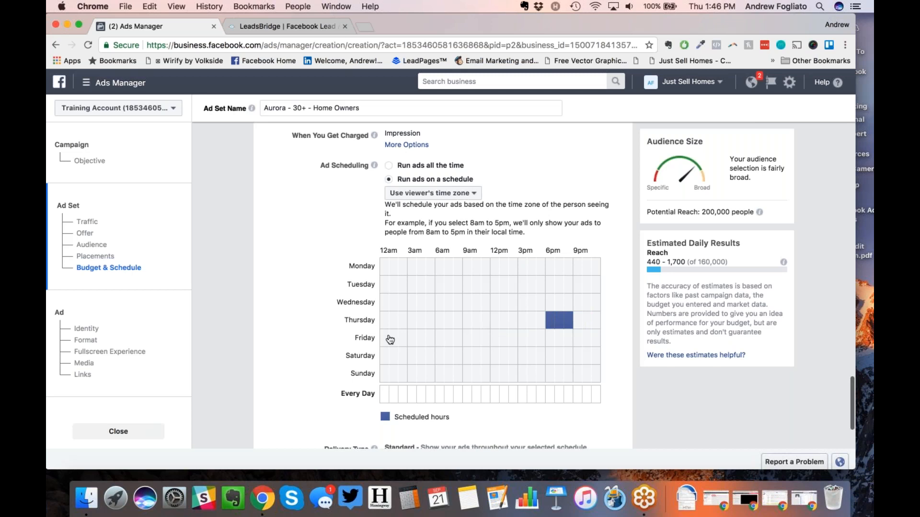
pyautogui.moveTo(458, 340); pyautogui.dragTo(501, 339)
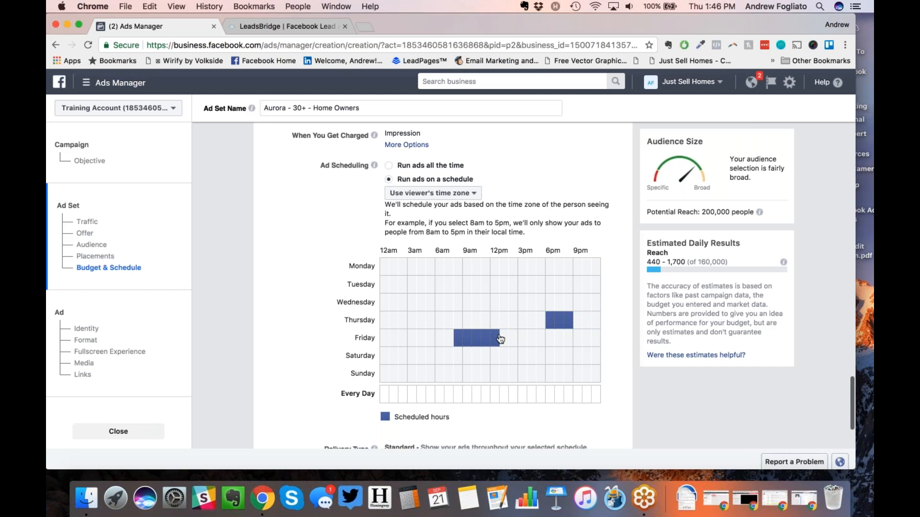
# Step: Clear the Thursday and Friday scheduled hours and set the ad set to run all the time
pyautogui.click(460, 342)
pyautogui.moveTo(470, 341); pyautogui.dragTo(493, 340)
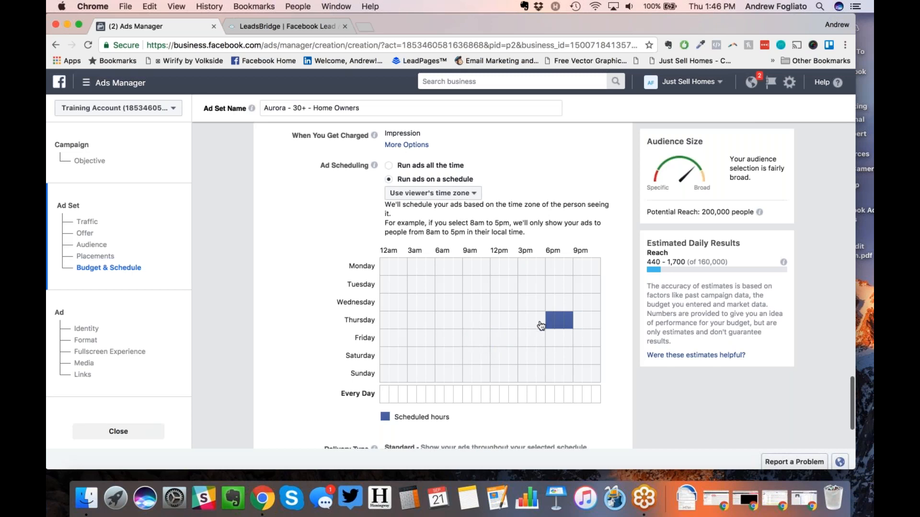
pyautogui.moveTo(550, 325); pyautogui.dragTo(568, 324)
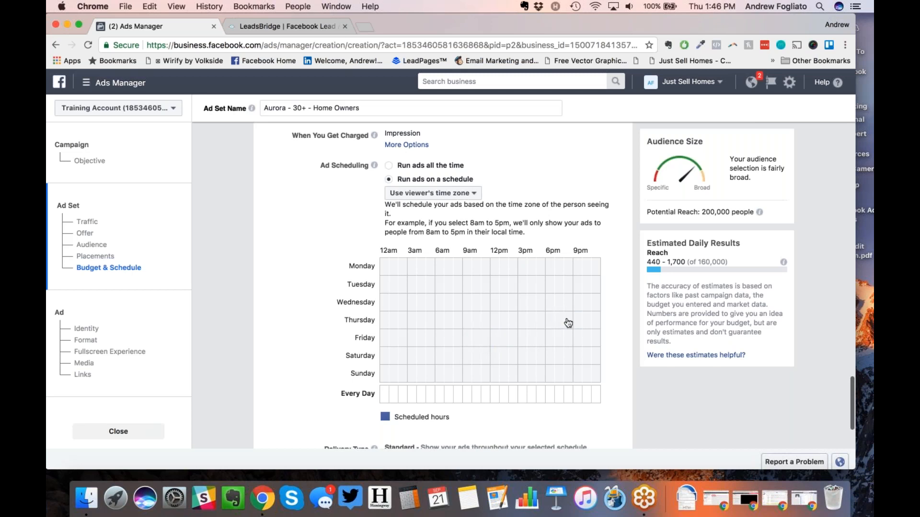
pyautogui.click(388, 165)
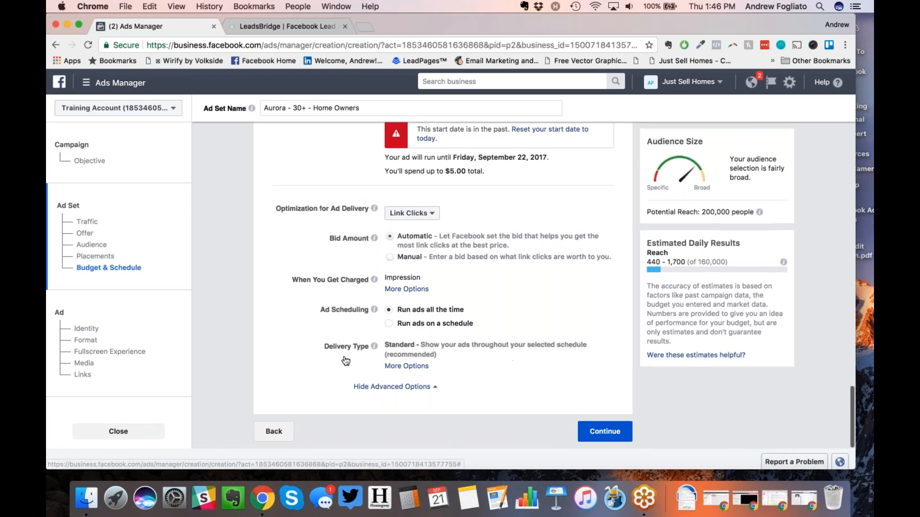
# Step: Continue to the ad and pick Just Sell Homes as its Facebook Page, found by searching 'just'
pyautogui.click(599, 431)
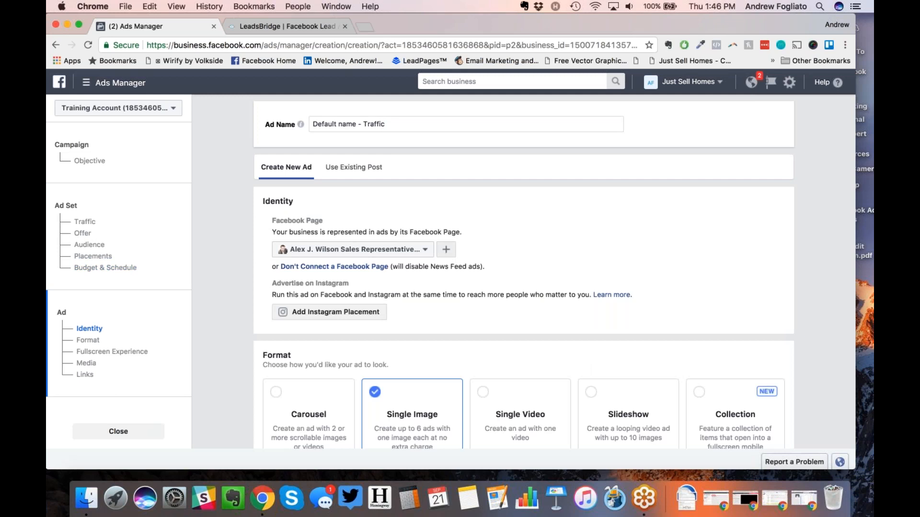
pyautogui.click(357, 249)
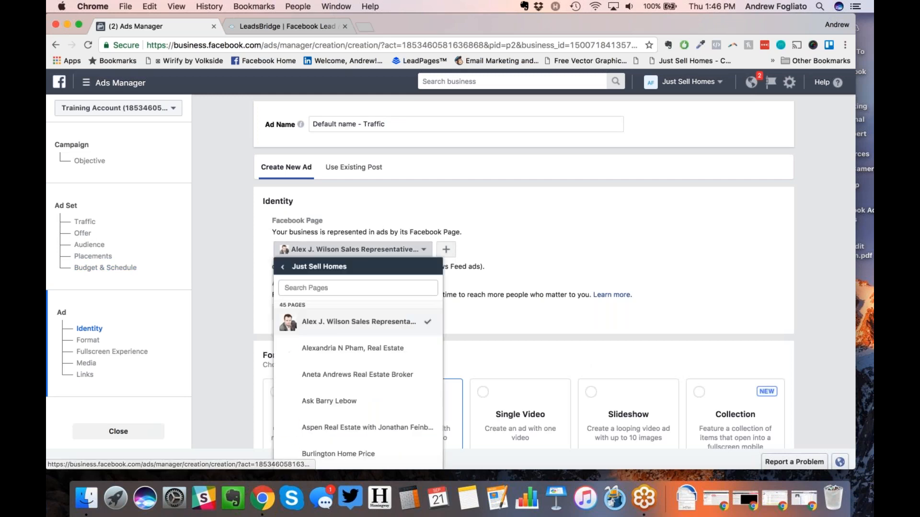
pyautogui.click(341, 286)
pyautogui.write('just')
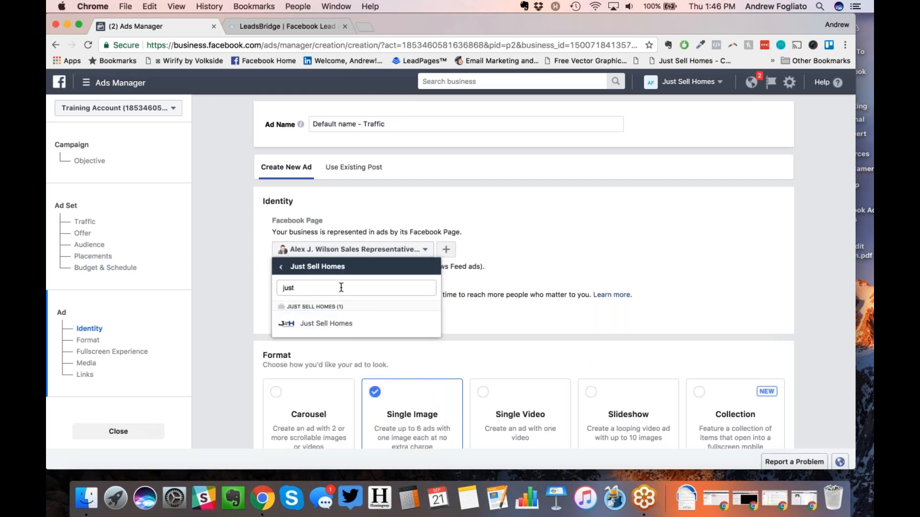
pyautogui.click(333, 325)
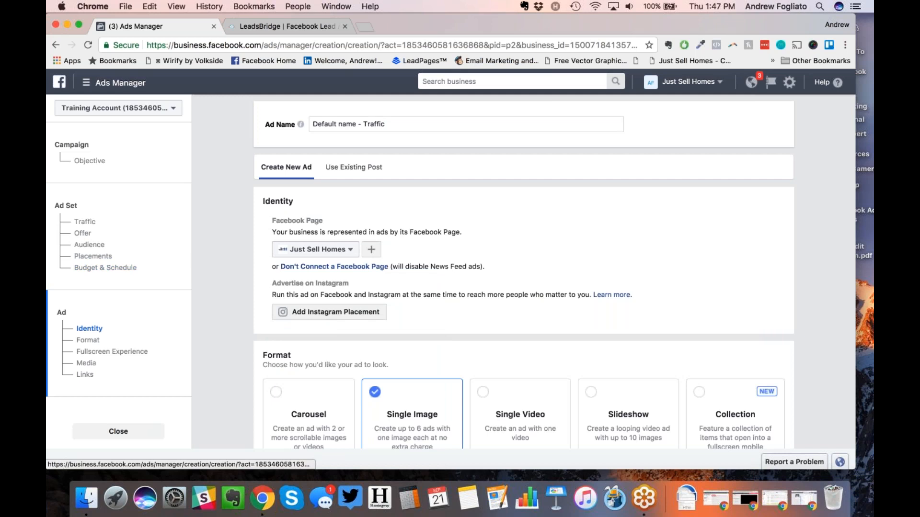
pyautogui.scroll(-5, 258, 287)
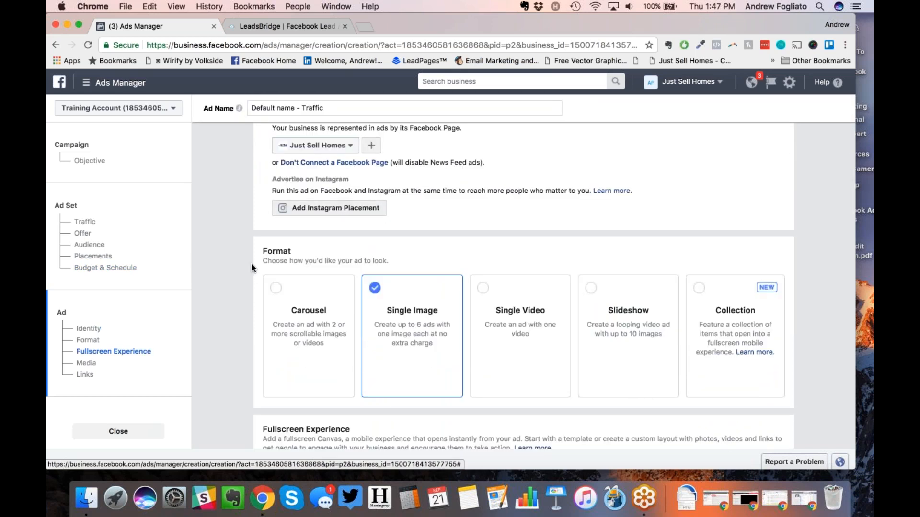
# Step: Switch the ad format from Single Image to Carousel and review the Links and cards settings
pyautogui.scroll(-2, 255, 277)
pyautogui.scroll(-2, 255, 276)
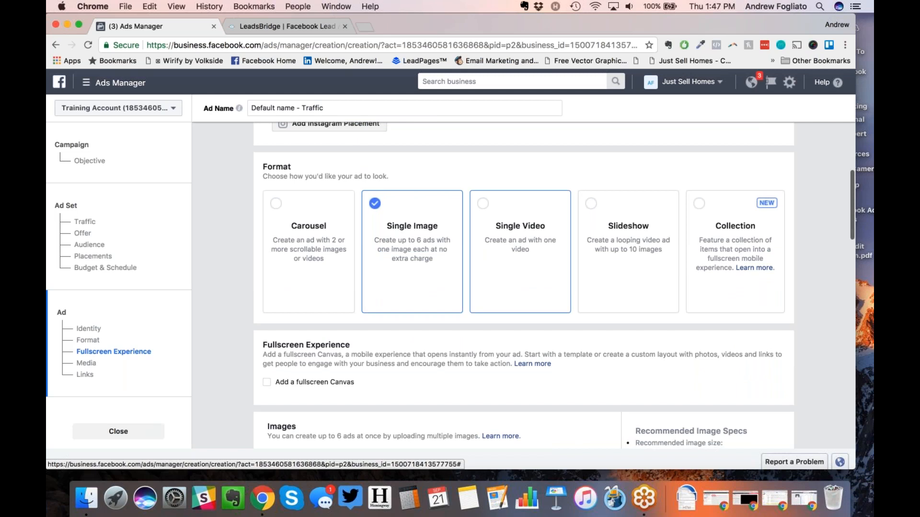
pyautogui.click(294, 253)
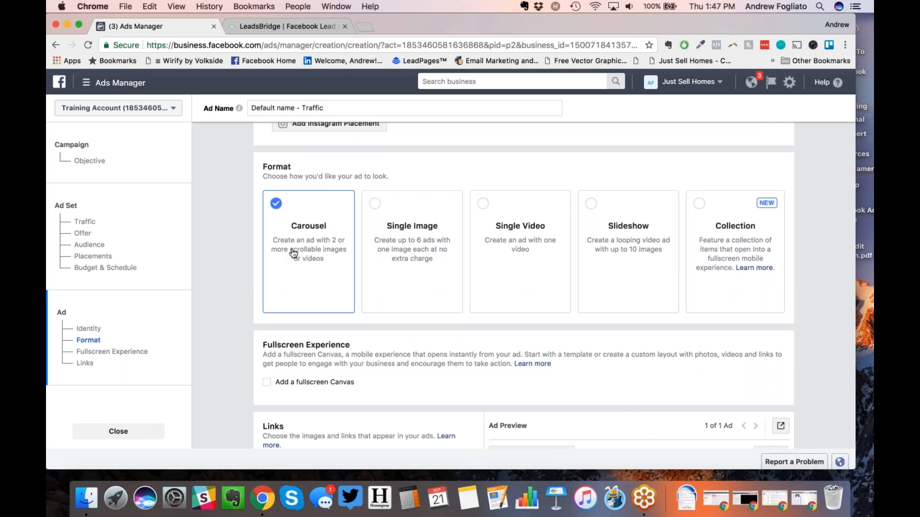
pyautogui.scroll(-6, 290, 260)
pyautogui.scroll(-2, 513, 341)
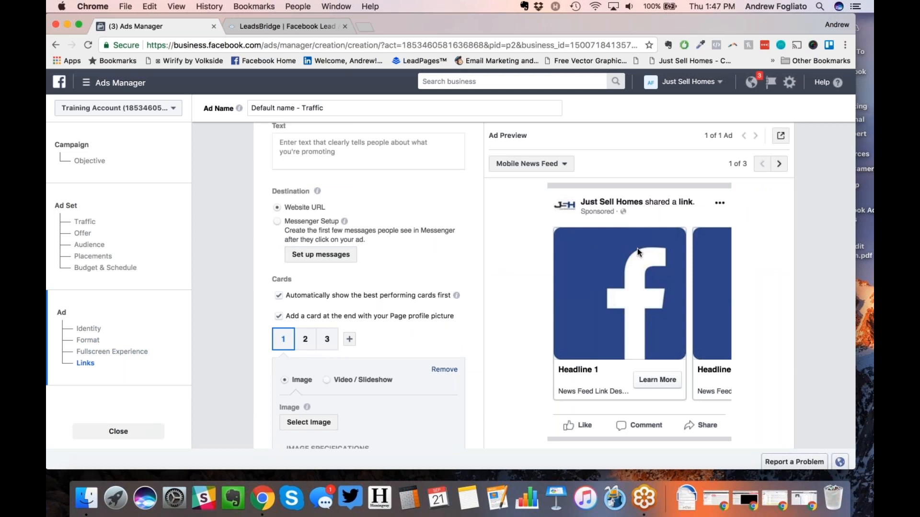
pyautogui.scroll(1, 714, 274)
pyautogui.scroll(10, 524, 286)
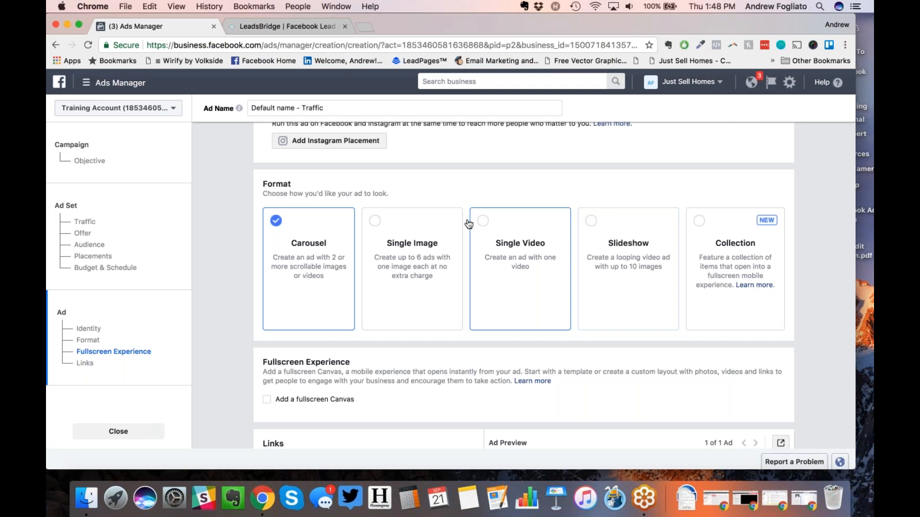
# Step: Switch the ad back to Single Image and scroll to its Images upload section
pyautogui.click(374, 221)
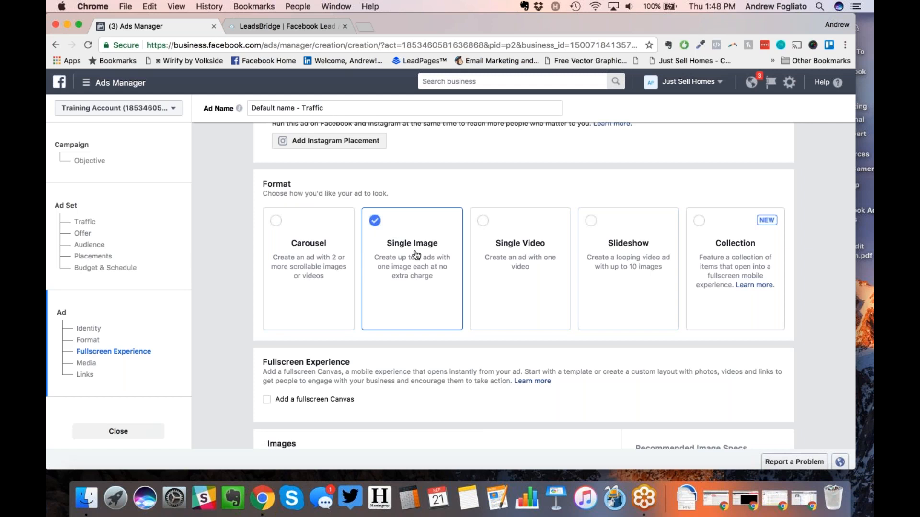
pyautogui.scroll(-1, 416, 256)
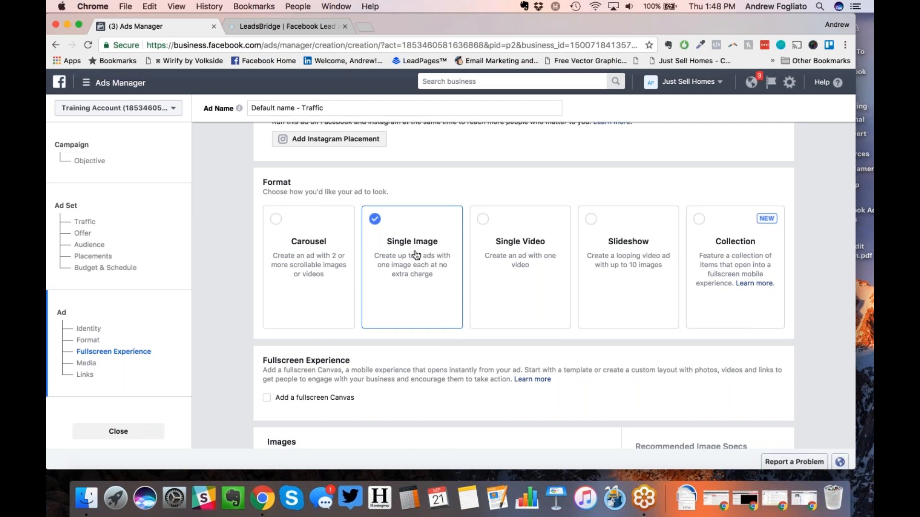
pyautogui.scroll(-3, 416, 255)
pyautogui.scroll(2, 416, 254)
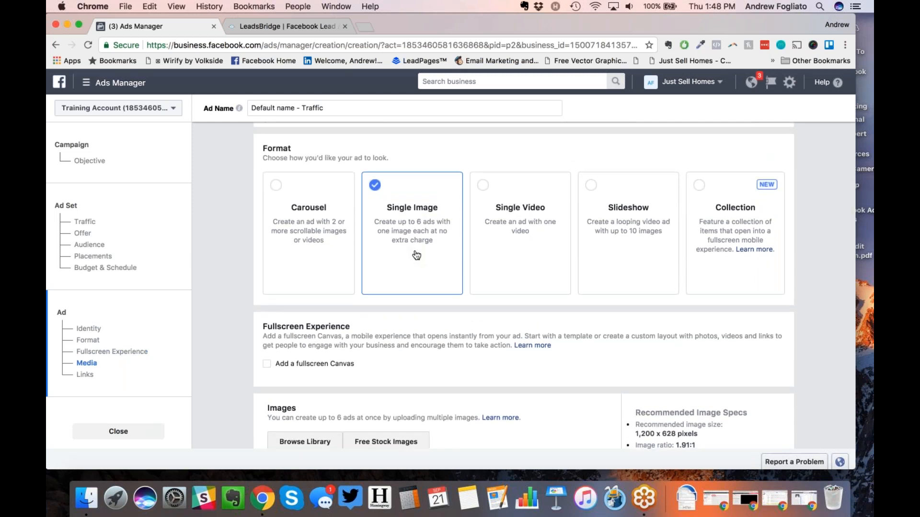
pyautogui.scroll(-1, 416, 255)
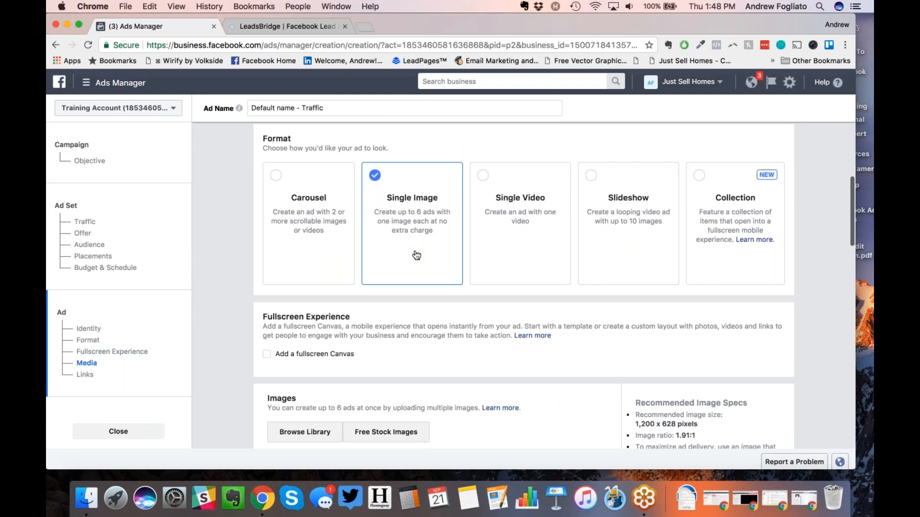
pyautogui.scroll(-10, 416, 255)
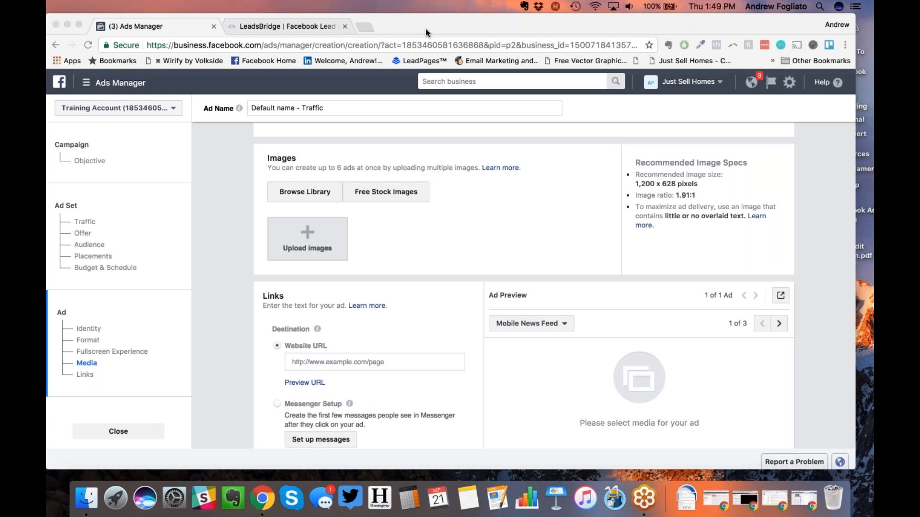
pyautogui.click(367, 27)
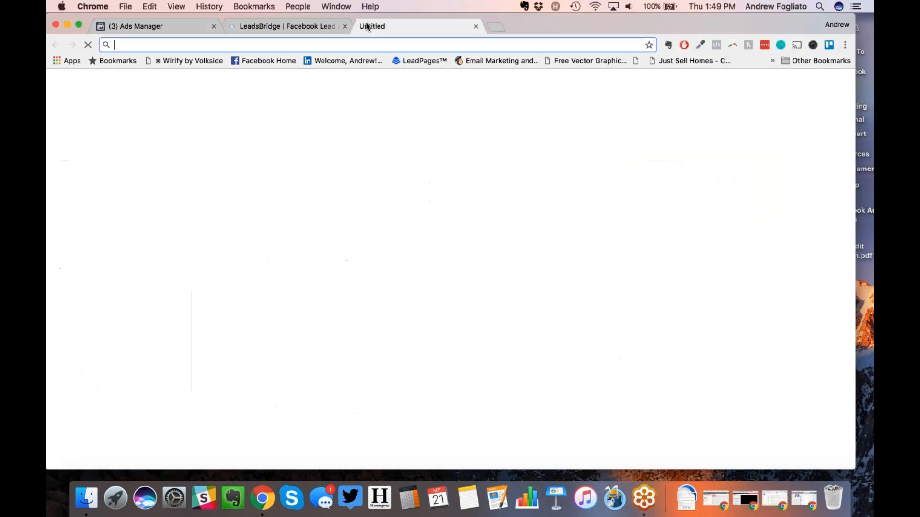
pyautogui.write('www.rev.com')
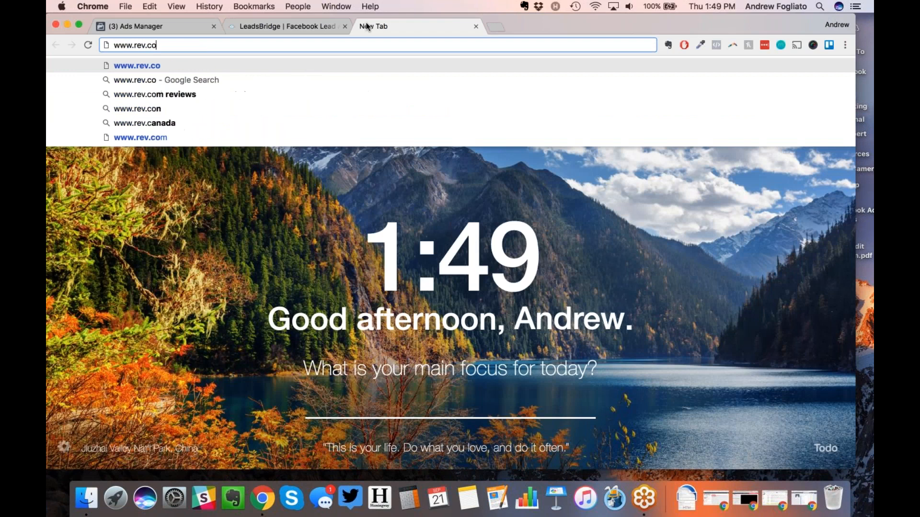
pyautogui.press('Return')
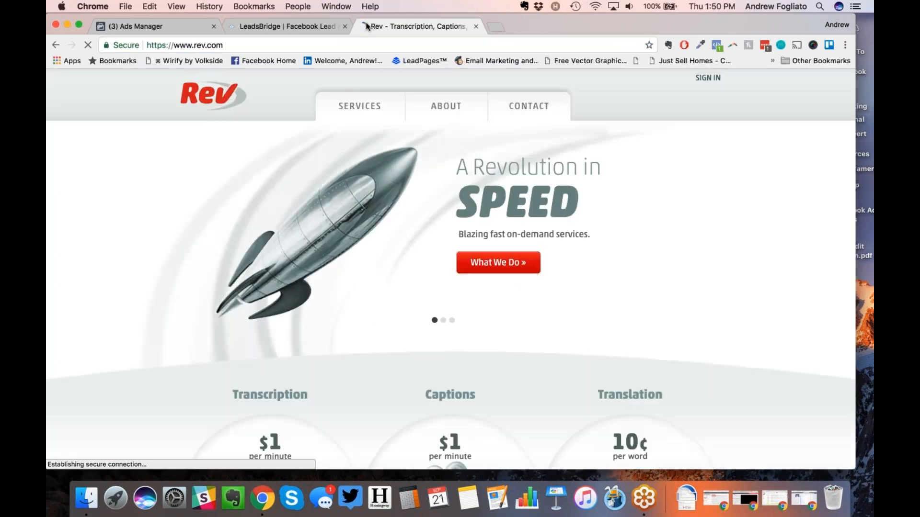
pyautogui.moveTo(346, 129)
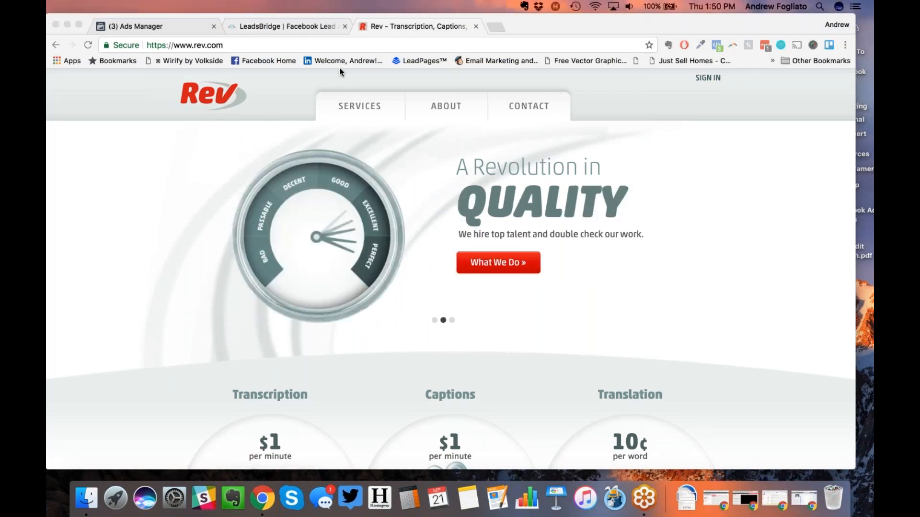
pyautogui.click(176, 23)
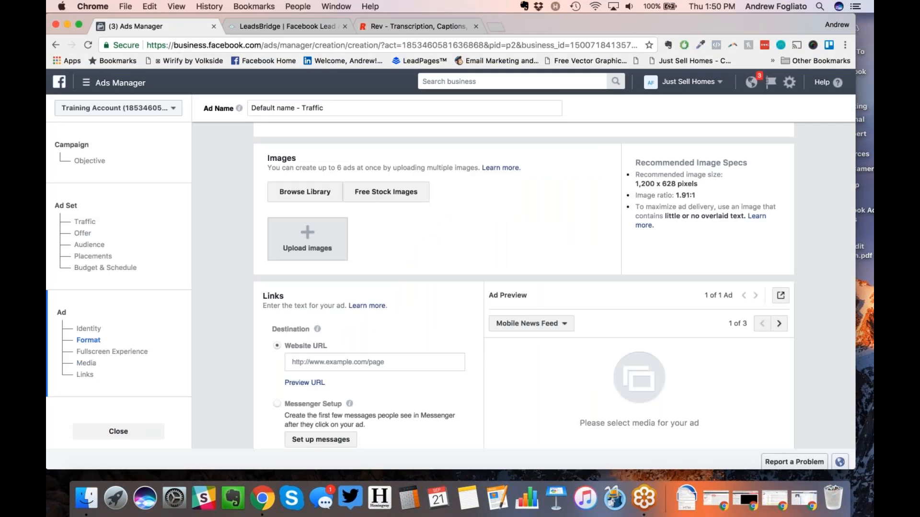
# Step: Search the free stock images for 'house' and add the blue house photo to the ad
pyautogui.click(386, 192)
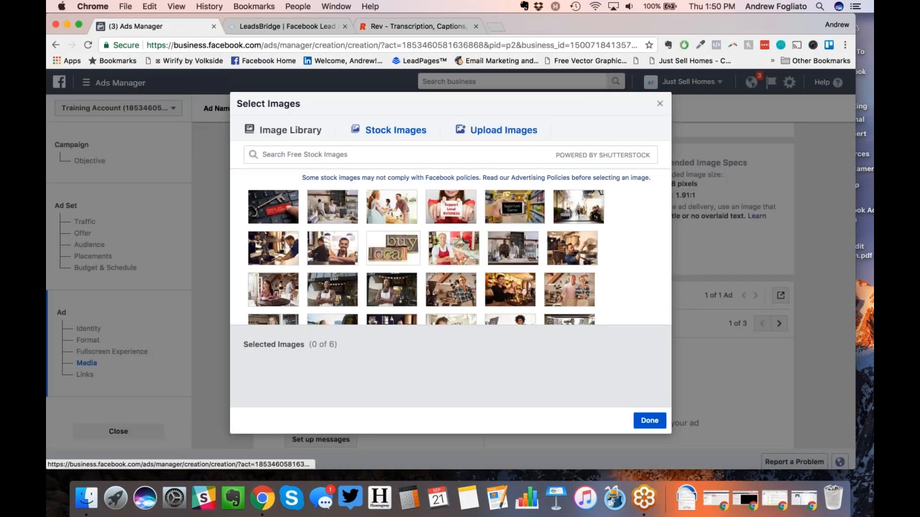
pyautogui.click(464, 149)
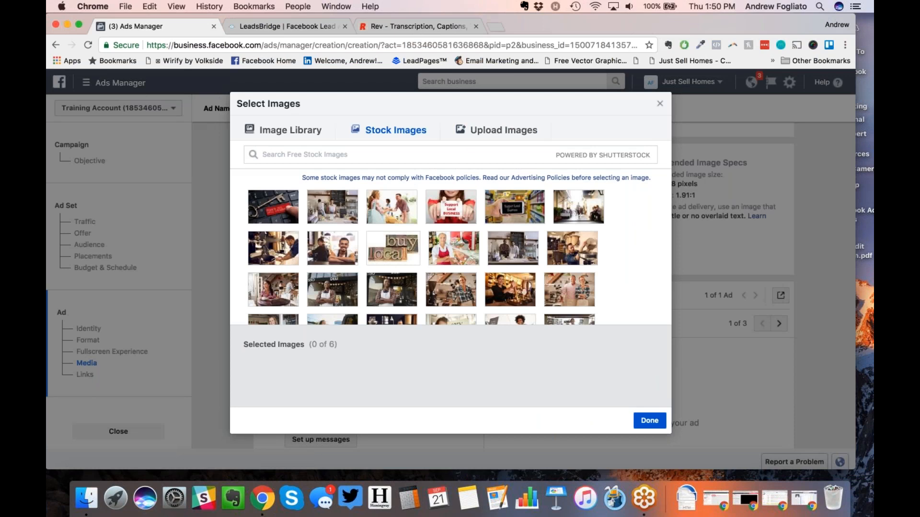
pyautogui.write('h')
pyautogui.write('ouse')
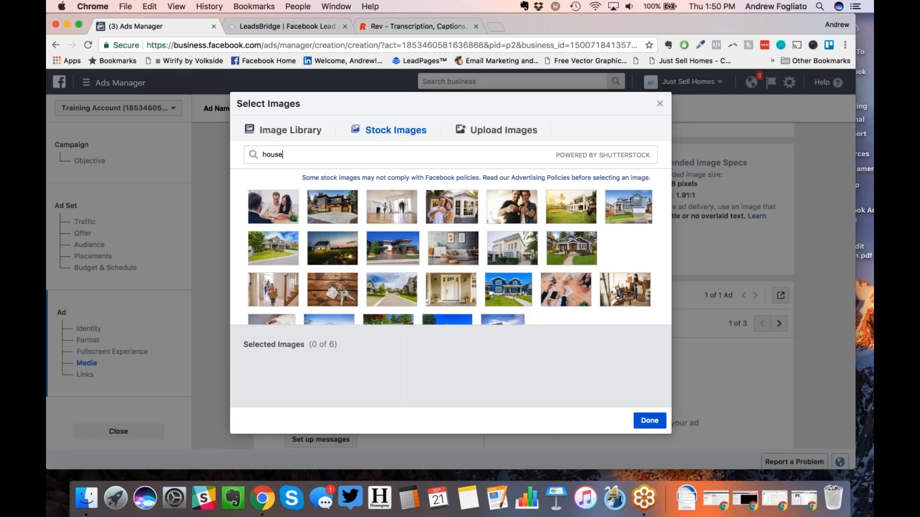
pyautogui.moveTo(567, 244)
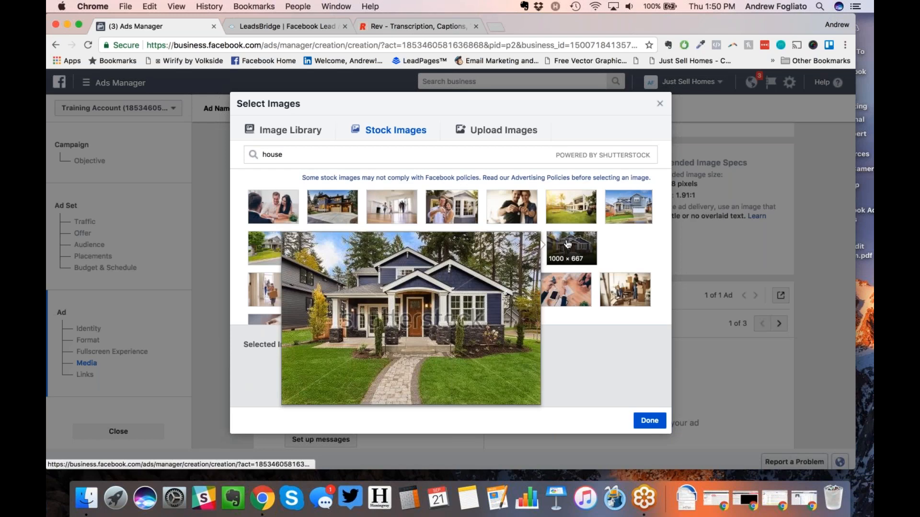
pyautogui.click(568, 244)
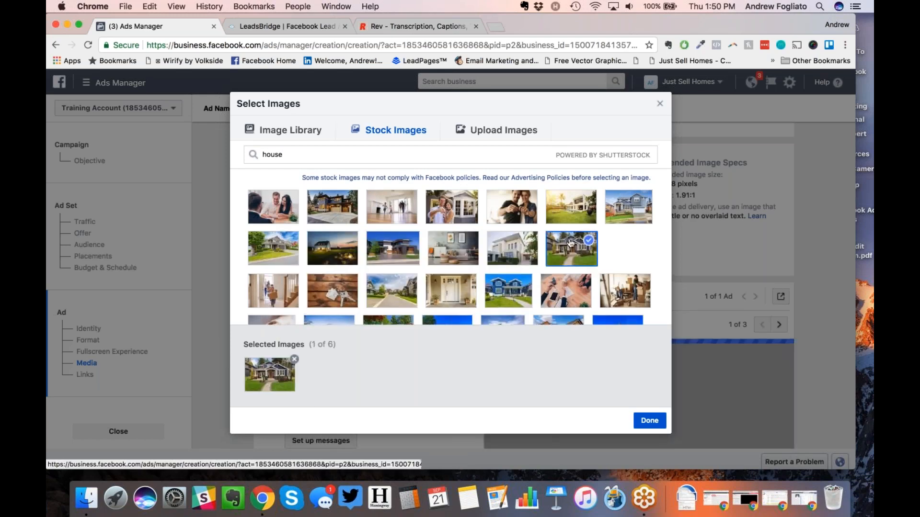
pyautogui.click(663, 417)
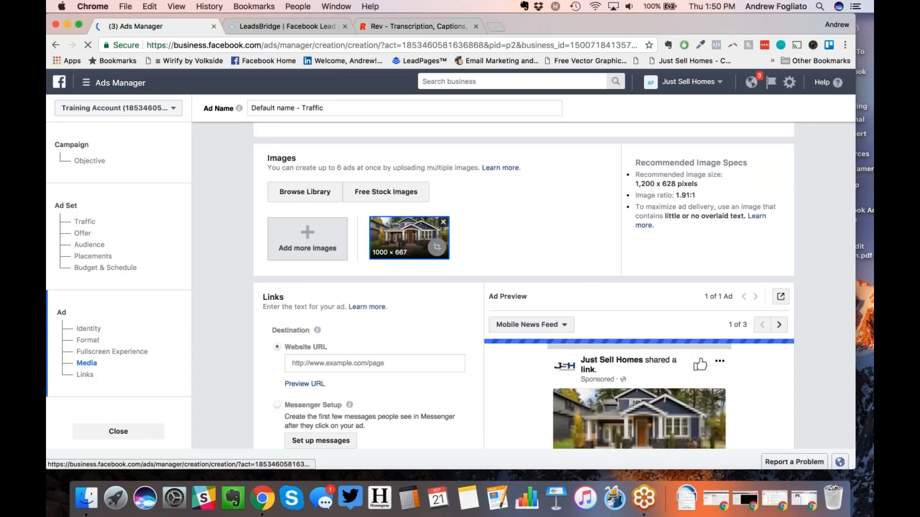
# Step: Crop the house photo to 1000 × 523 by shifting the crop frame upward
pyautogui.click(436, 246)
pyautogui.moveTo(434, 262); pyautogui.dragTo(433, 252)
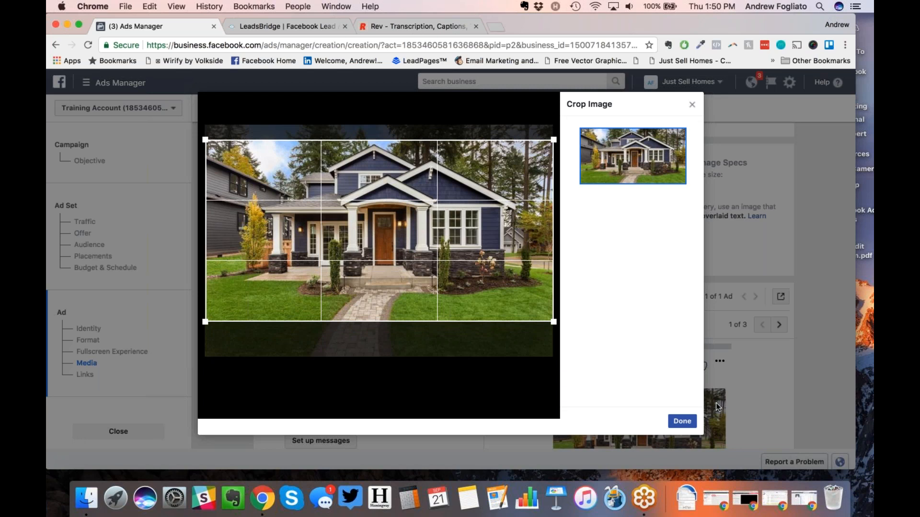
pyautogui.click(681, 422)
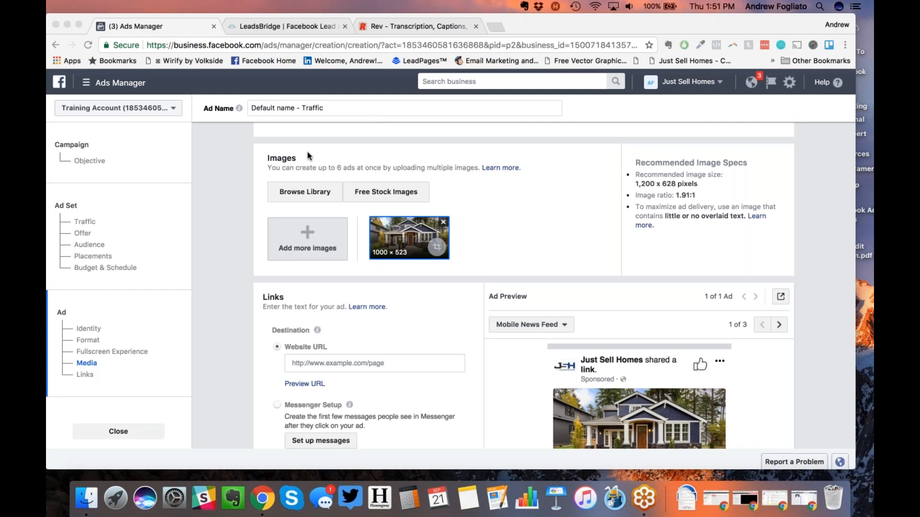
pyautogui.click(237, 266)
# Step: Scroll down to the ad's Links section with destination, headline and text fields
pyautogui.scroll(-1, 237, 266)
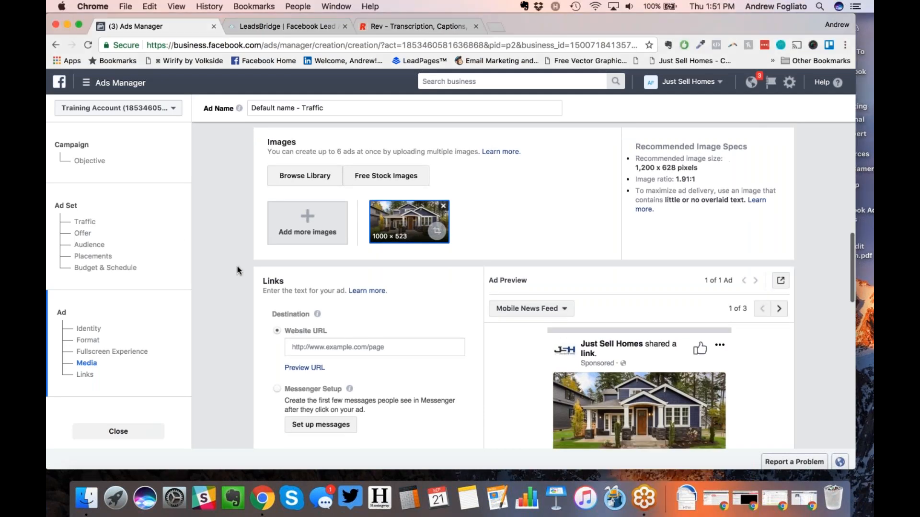
pyautogui.scroll(-3, 238, 266)
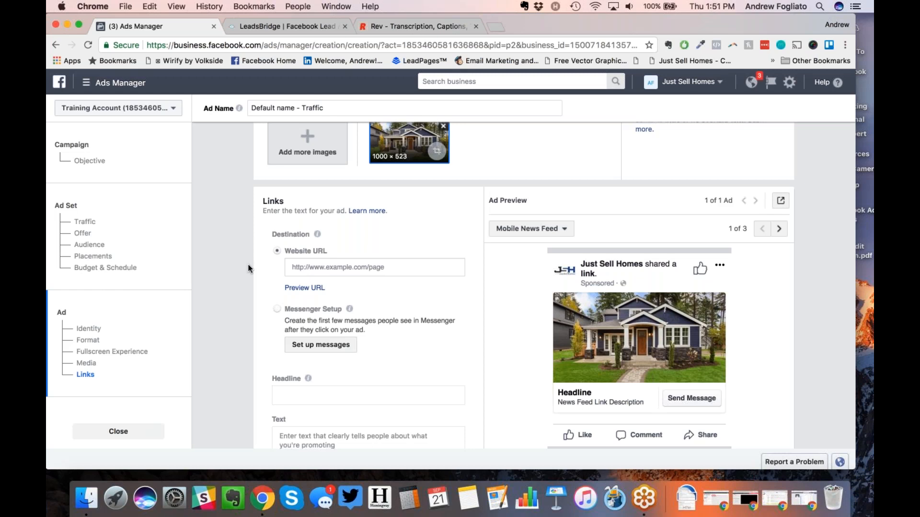
# Step: Enter sample.findoutwhatmyhomeisworth.ca as the ad's destination website URL
pyautogui.click(307, 267)
pyautogui.write('sa')
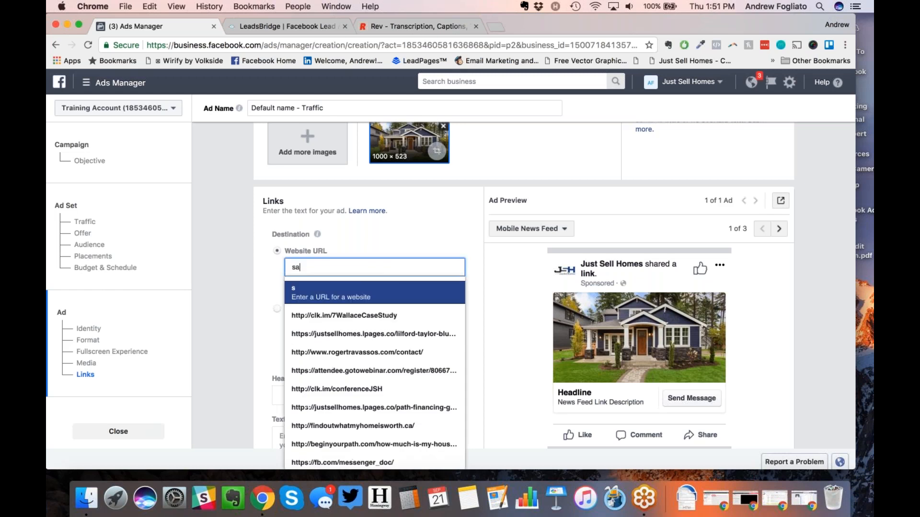
pyautogui.write('mple.findoutwhatmyhome')
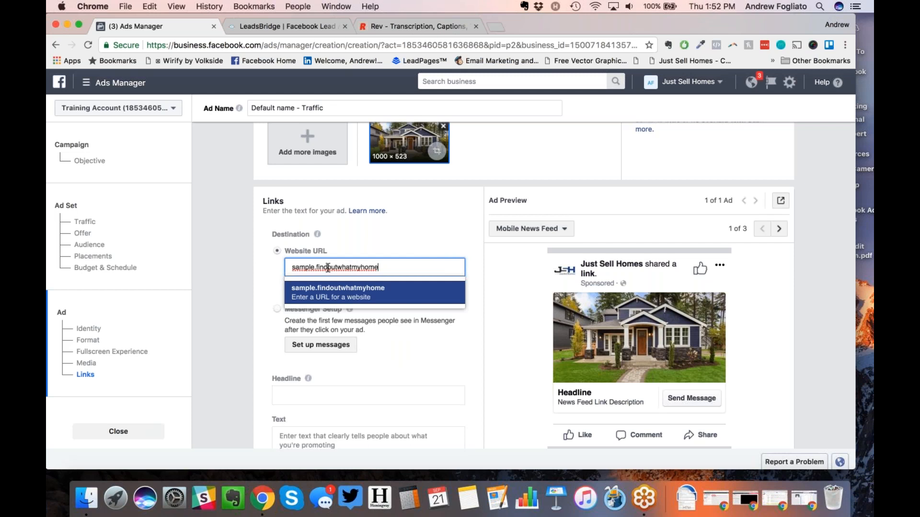
pyautogui.write('isworth.ca')
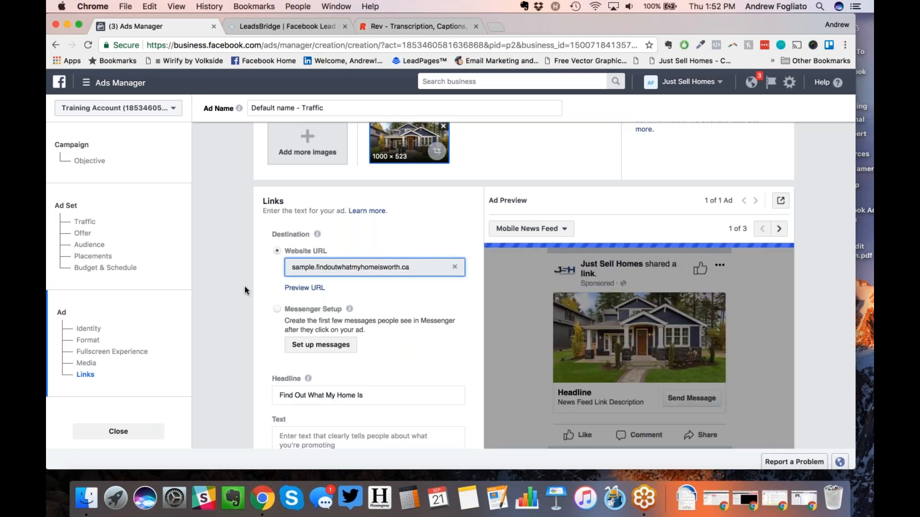
pyautogui.scroll(-2, 244, 286)
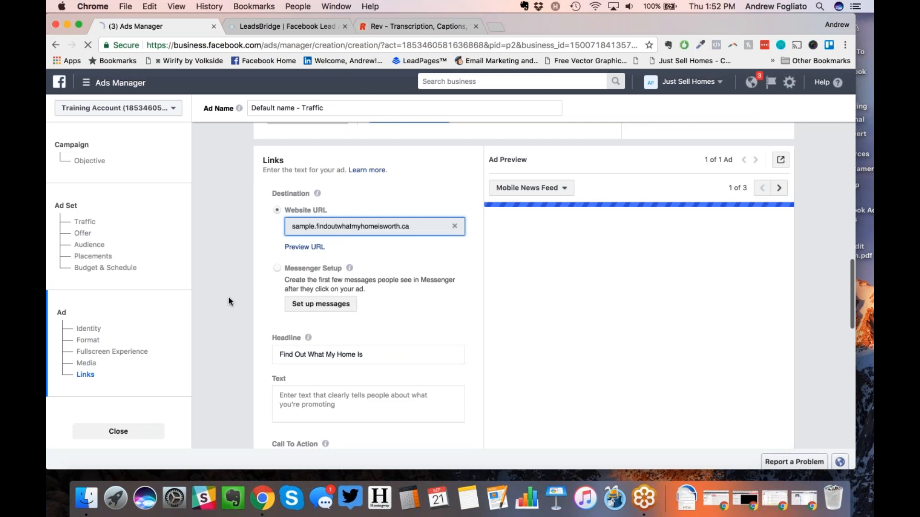
pyautogui.click(295, 350)
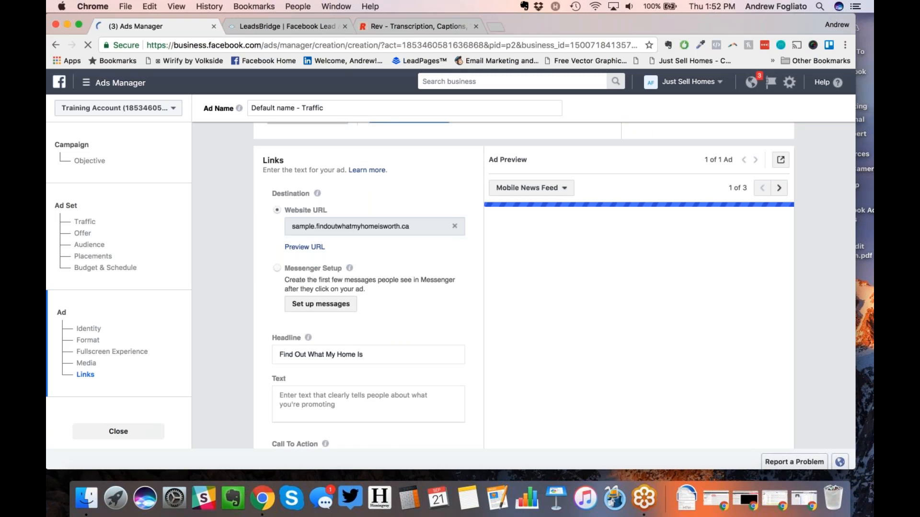
# Step: Replace the suggested headline with '[FREE REPORT] Find Out the Value of Your Home' plus a house emoji
pyautogui.press('super+a')
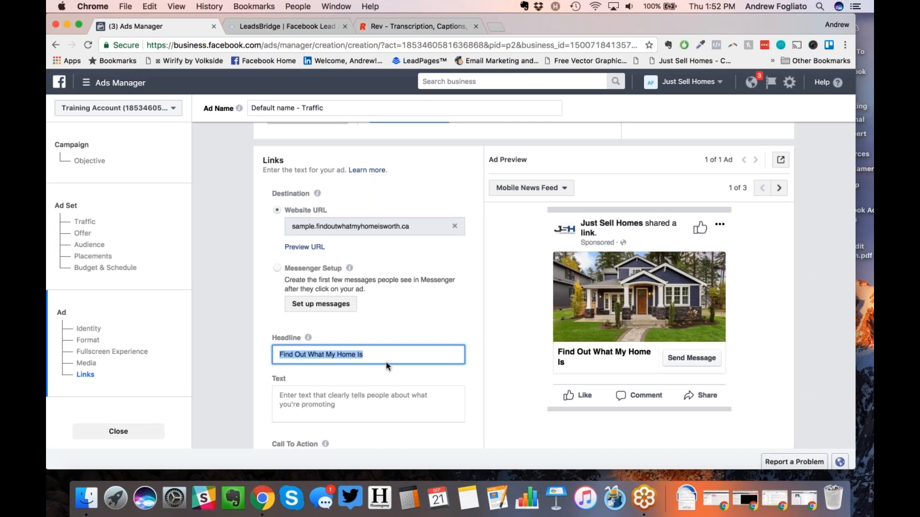
pyautogui.press('BackSpace')
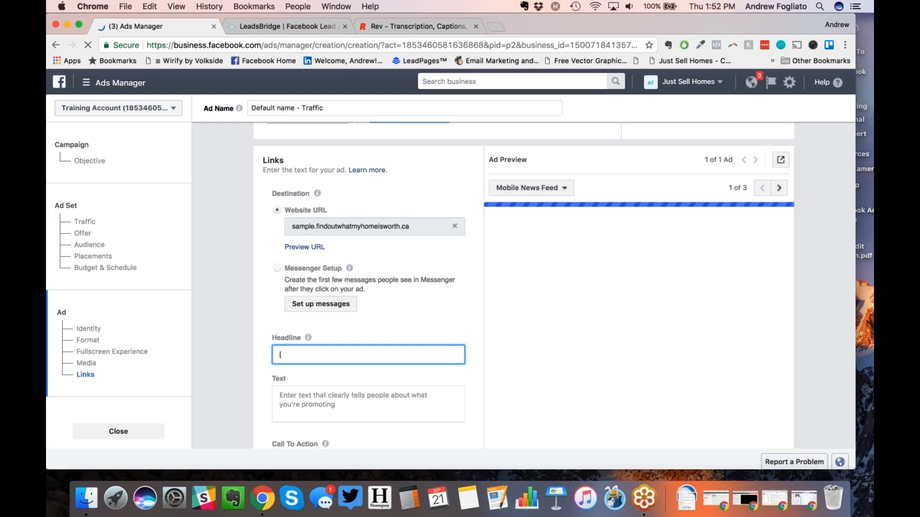
pyautogui.write('FREE REPORT]')
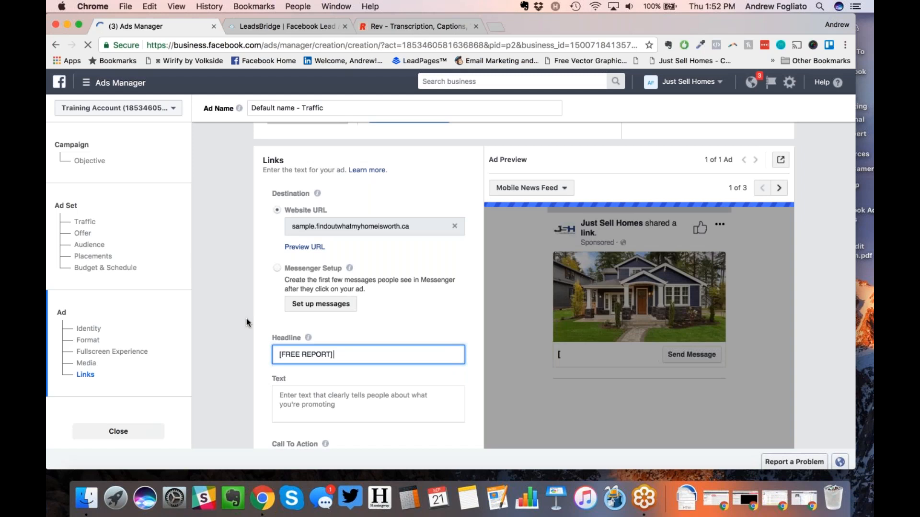
pyautogui.write(' Find')
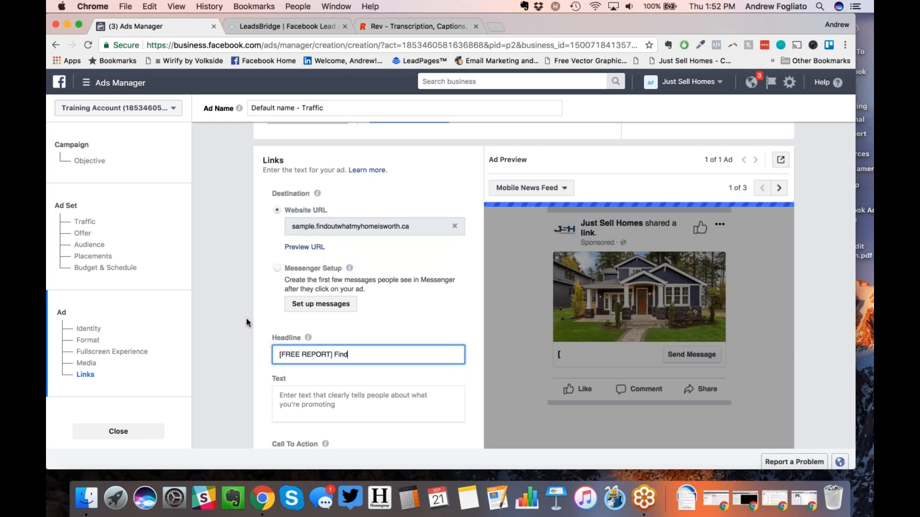
pyautogui.write(' Out the Value of Your HOm')
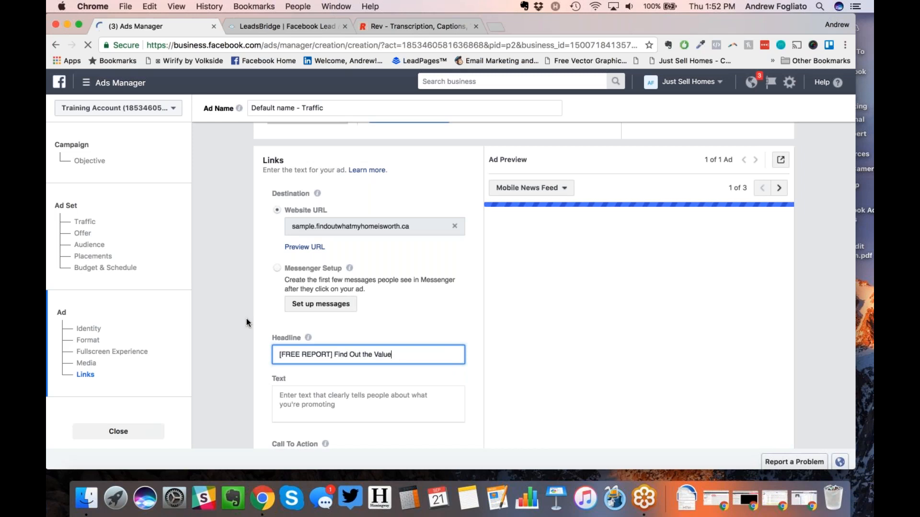
pyautogui.press('BackSpace')
pyautogui.press('BackSpace')
pyautogui.write('ome')
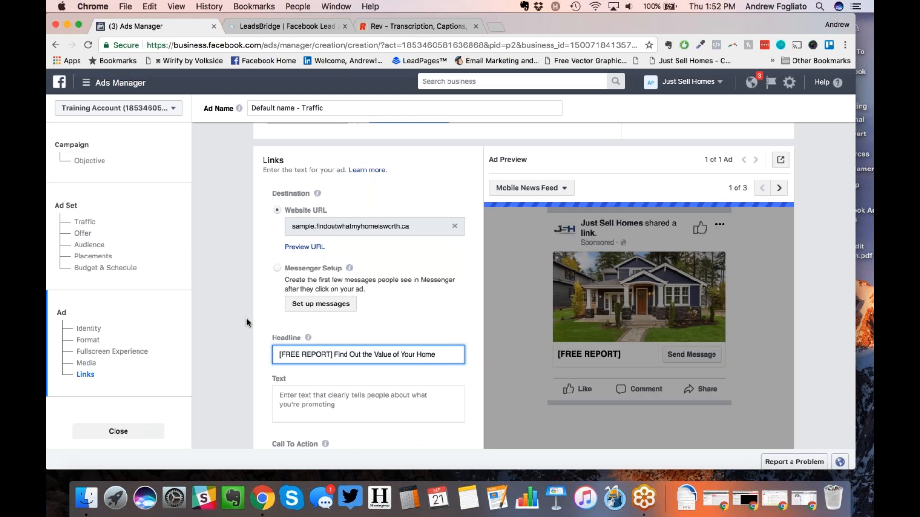
pyautogui.press('ctrl+super+space')
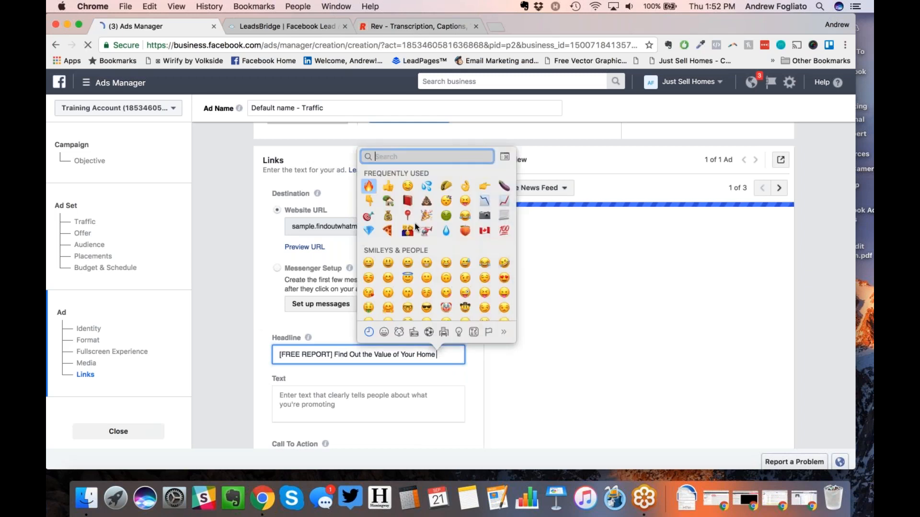
pyautogui.click(390, 203)
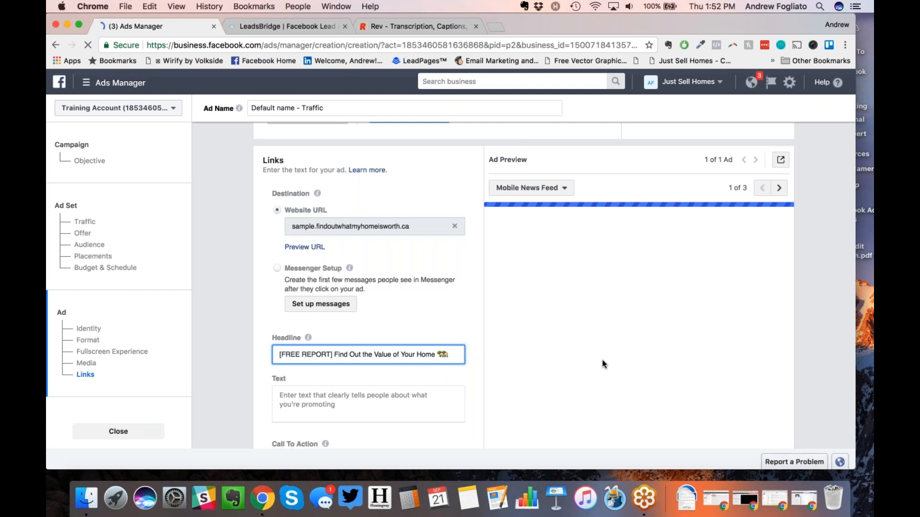
pyautogui.scroll(-1, 602, 360)
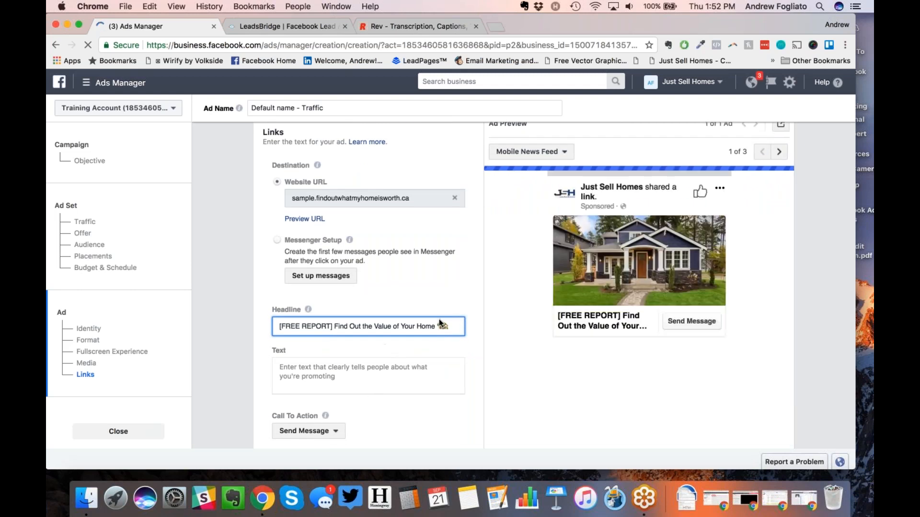
pyautogui.click(331, 368)
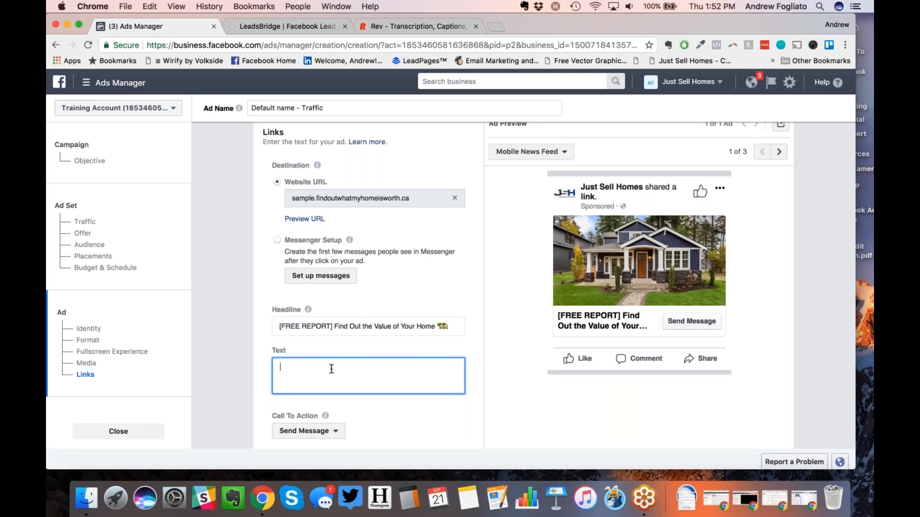
# Step: Type 'Hi Toronto!' and 'Thinking of selling your home?' on separate lines of the ad text
pyautogui.write('Hi Toronto!')
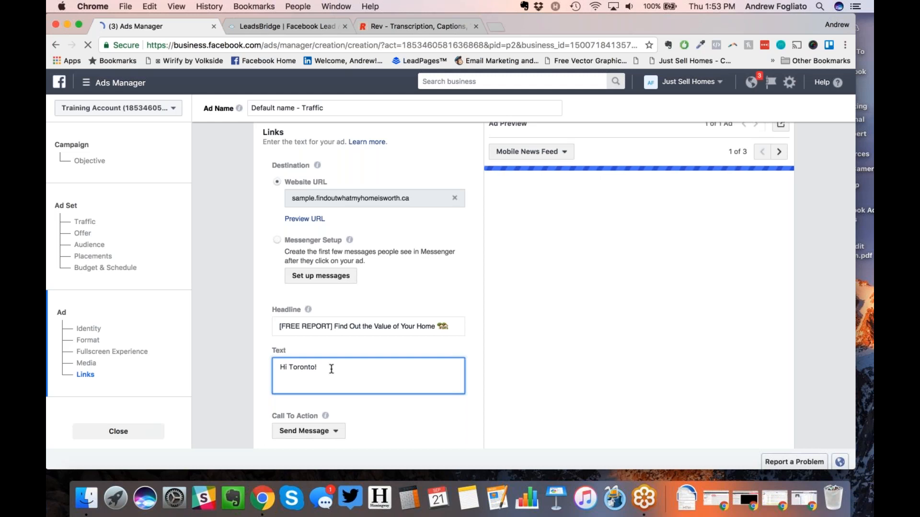
pyautogui.press('Return')
pyautogui.press('Return')
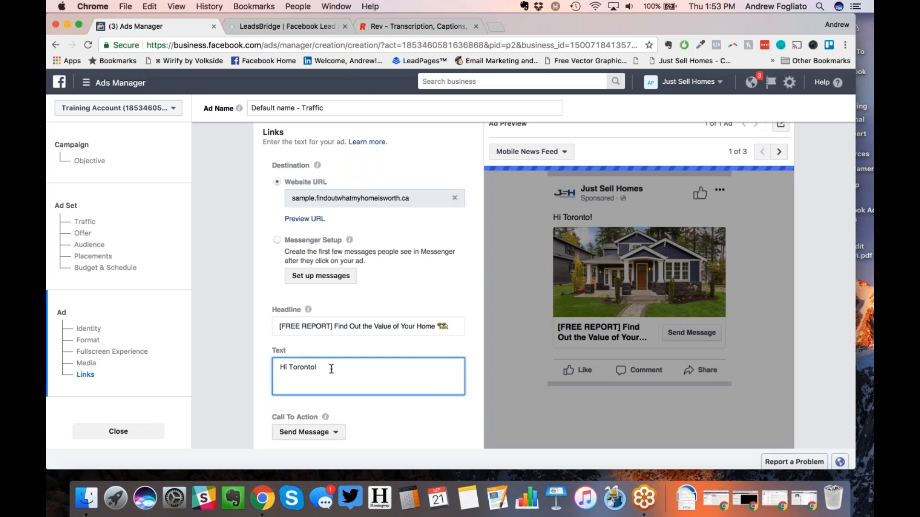
pyautogui.write('Thinking ')
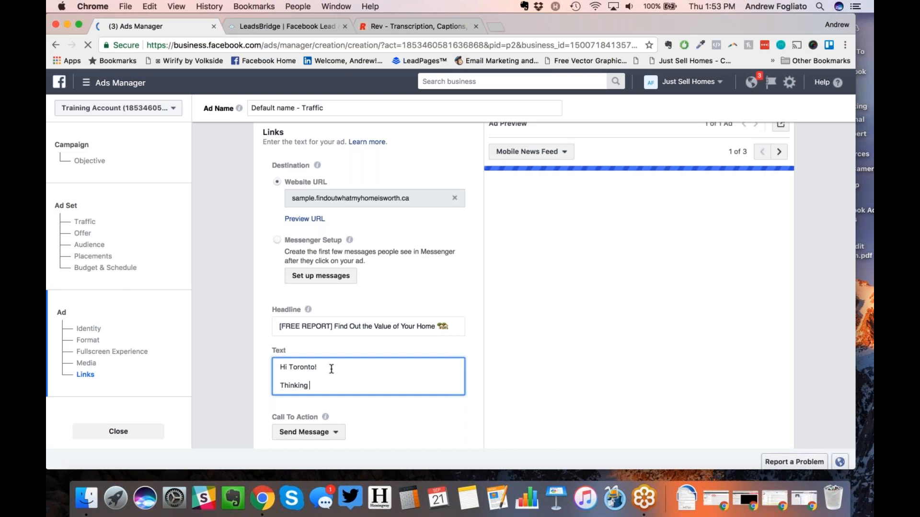
pyautogui.write('of selling yo')
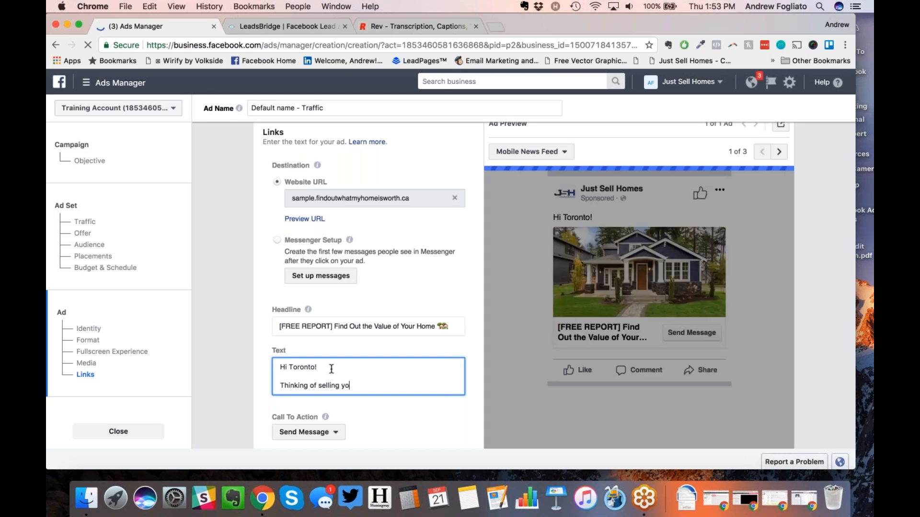
pyautogui.write('ur home?')
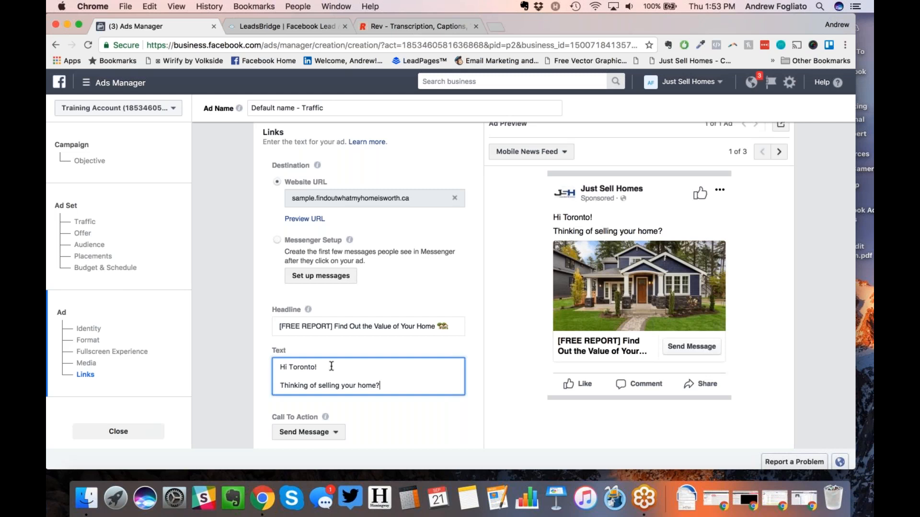
# Step: Add two house emojis after 'home' and start a new line
pyautogui.press('ctrl+super+space')
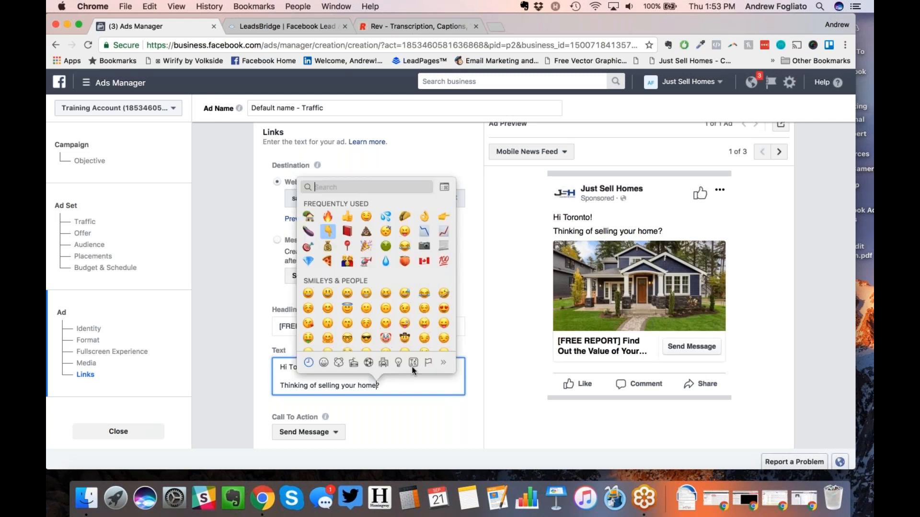
pyautogui.click(308, 217)
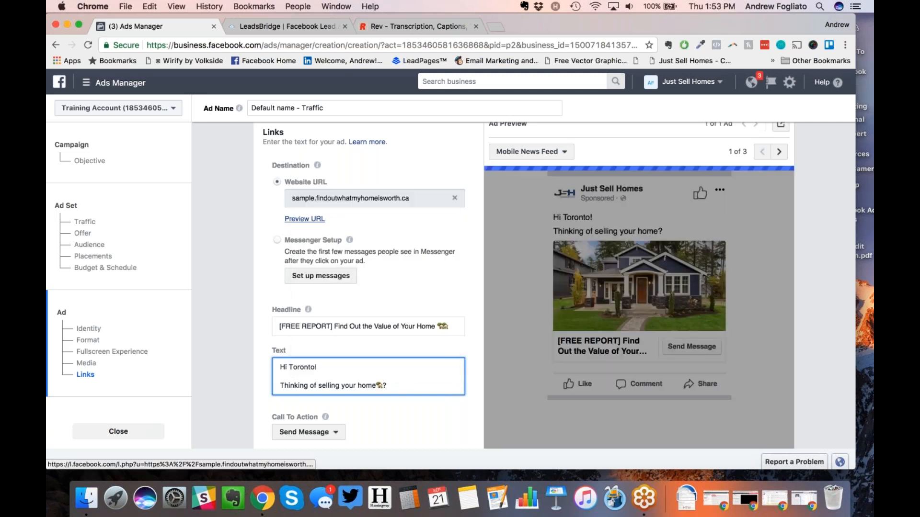
pyautogui.press('ctrl+super+space')
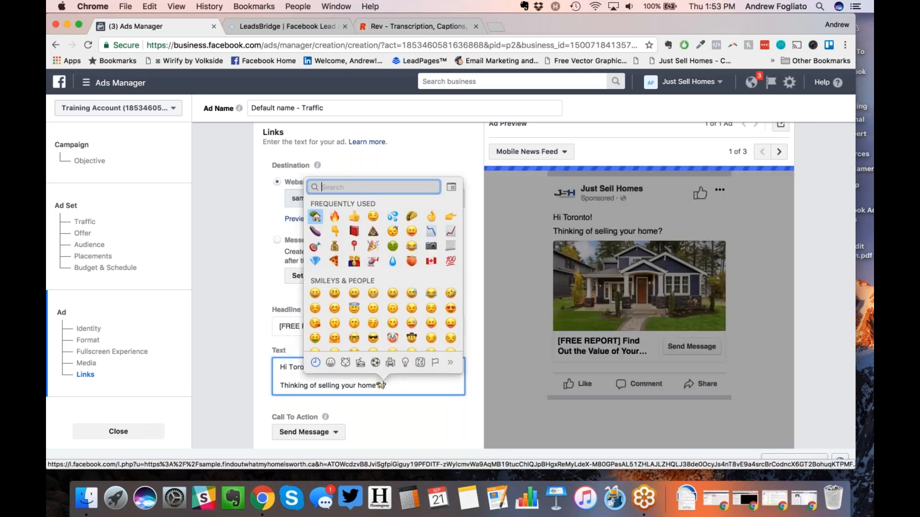
pyautogui.click(314, 219)
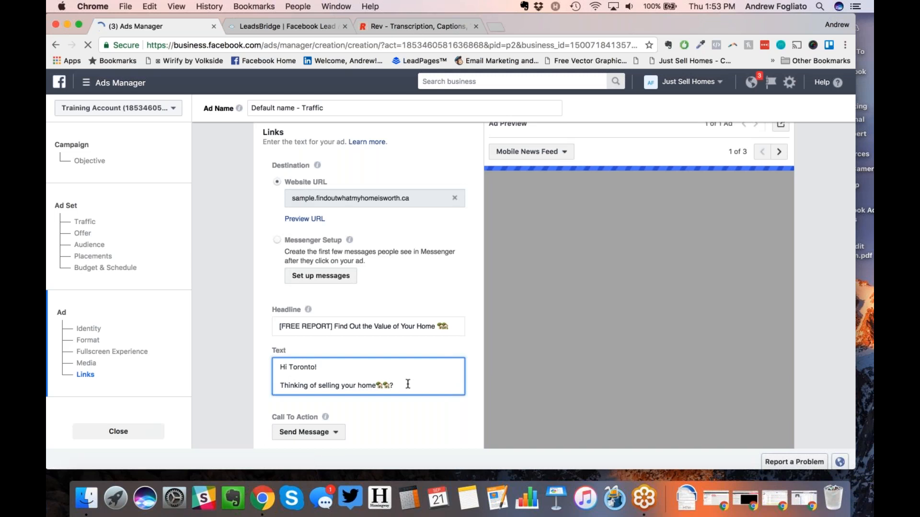
pyautogui.press('Return')
pyautogui.press('Return')
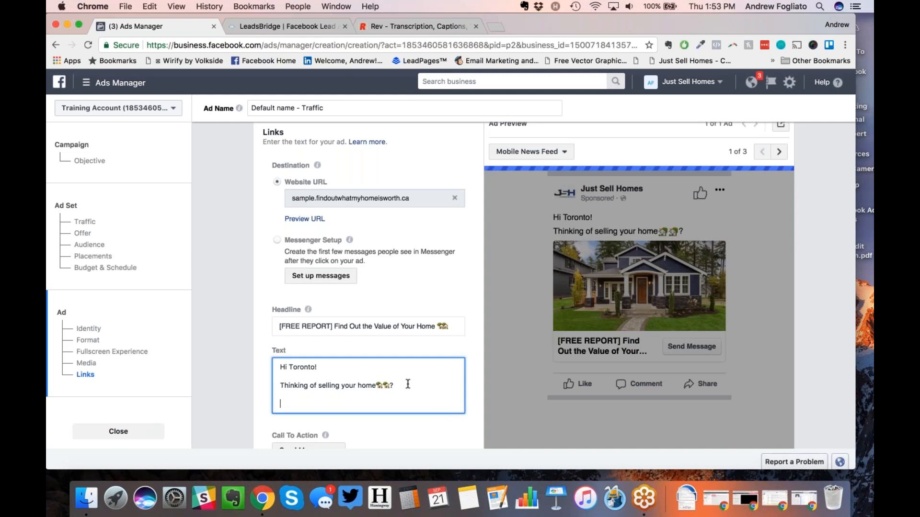
# Step: Write paragraphs about a FREE Home Value Report by a local expert, not an automated valuation
pyautogui.write('Get a ')
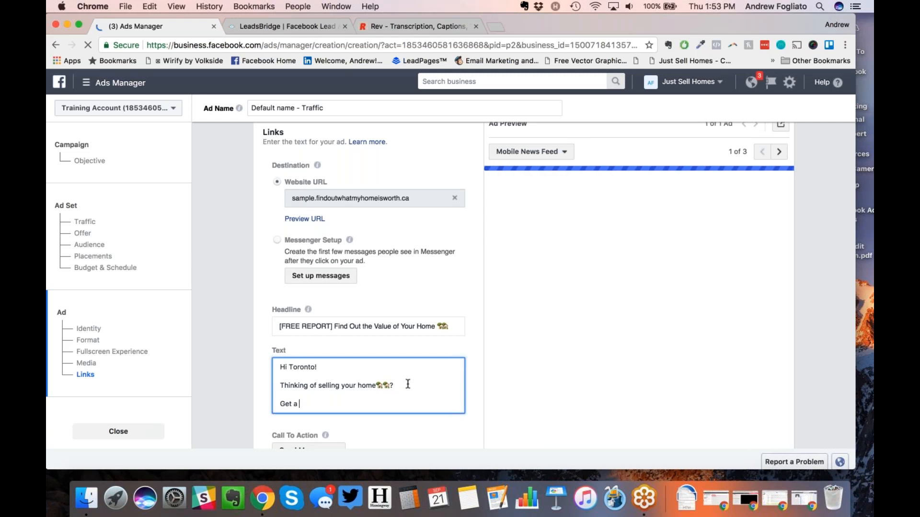
pyautogui.write('FREE Home ')
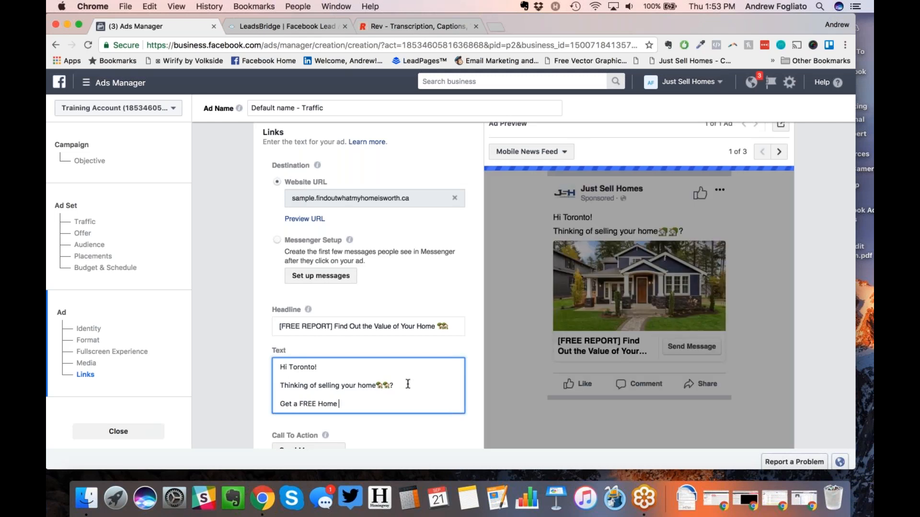
pyautogui.write('Value Report')
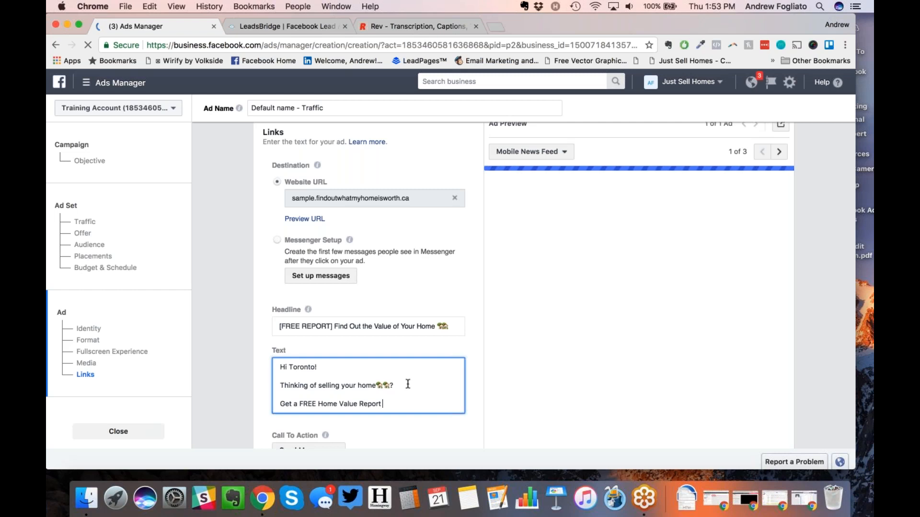
pyautogui.write(' custom made')
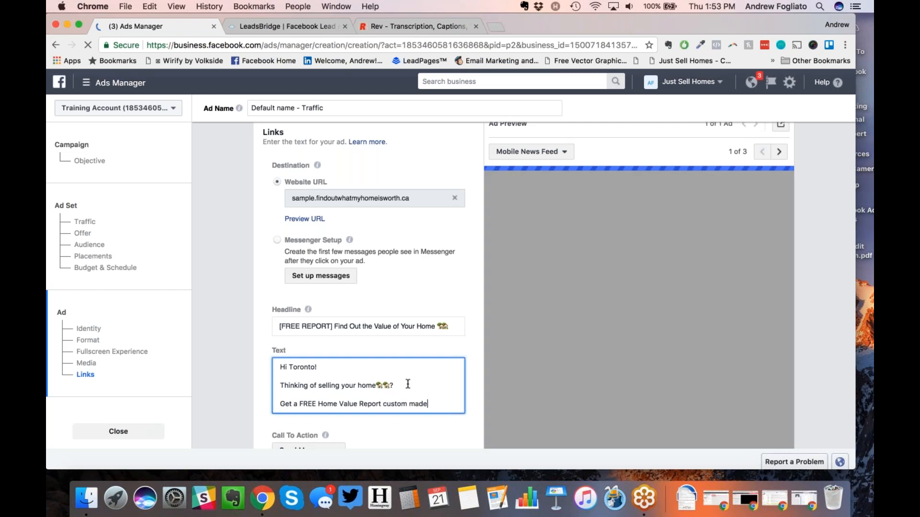
pyautogui.write(' by a loc')
pyautogui.write('professional who is an expert in your area.')
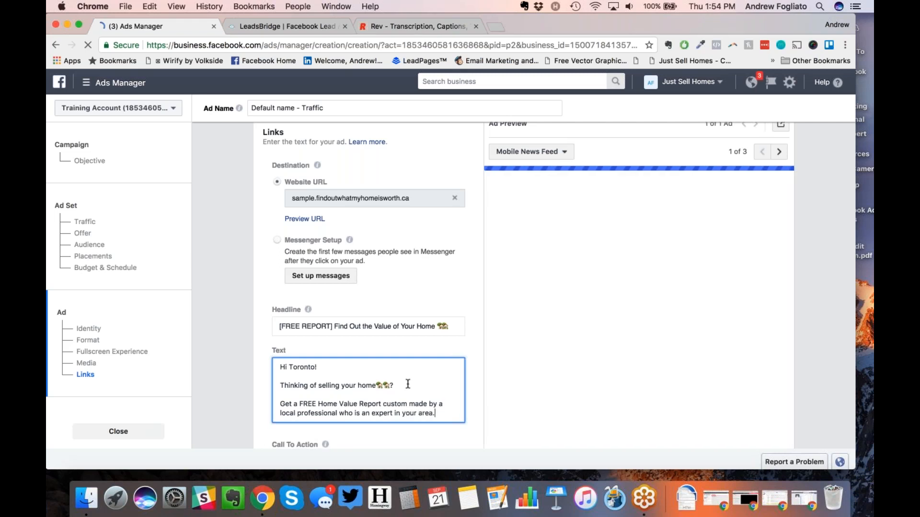
pyautogui.press('Return')
pyautogui.press('Return')
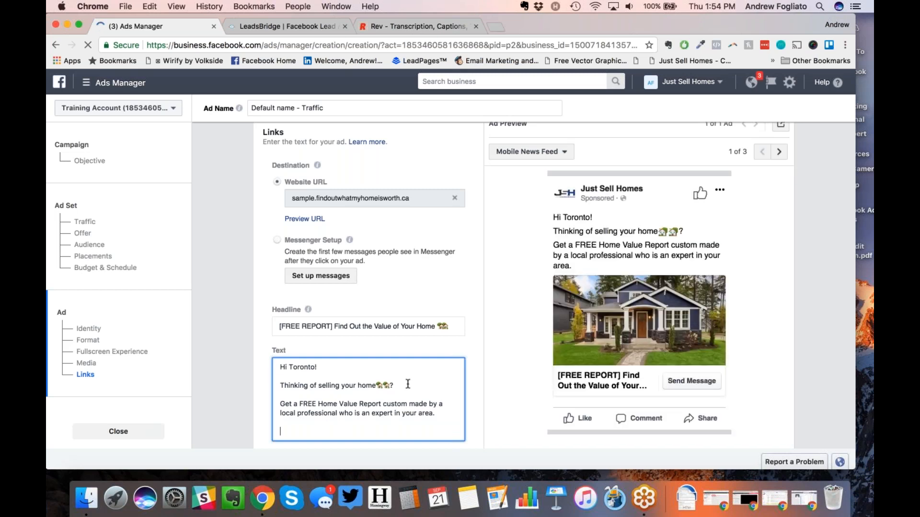
pyautogui.write('This is NOT an automated')
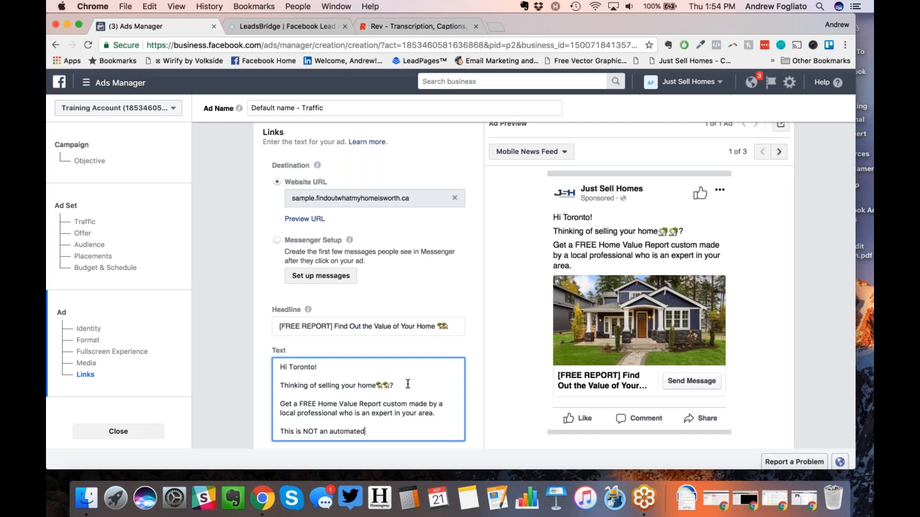
pyautogui.write(' valuat')
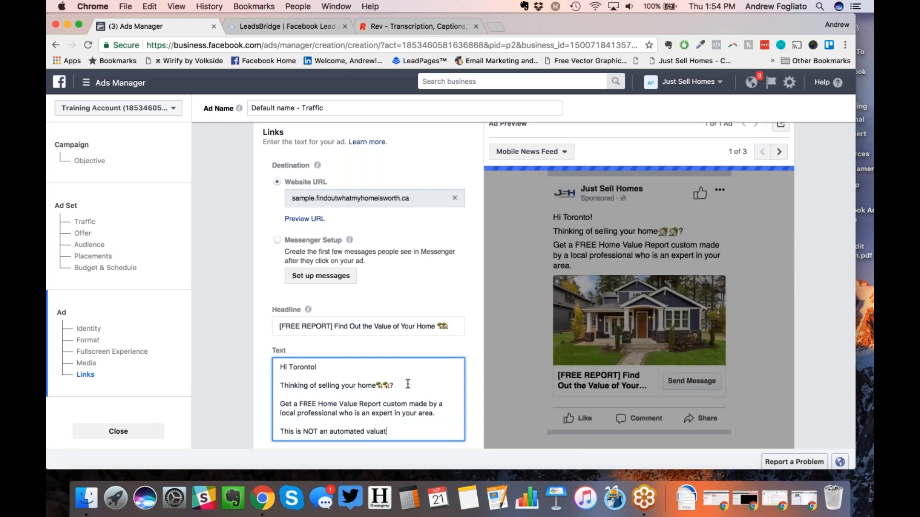
pyautogui.write('ion services.')
pyautogui.press('Return')
pyautogui.write('Those a')
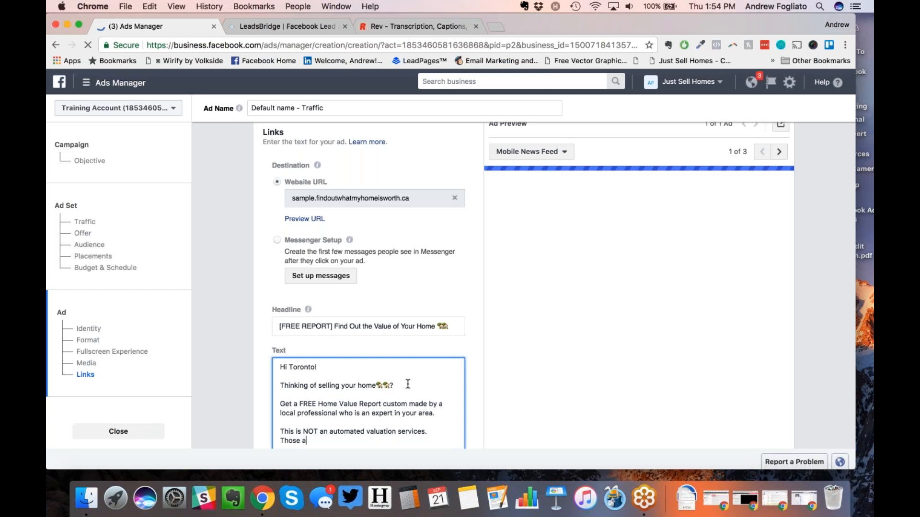
pyautogui.write('re often inaccurate . This will be a custom report by someone who')
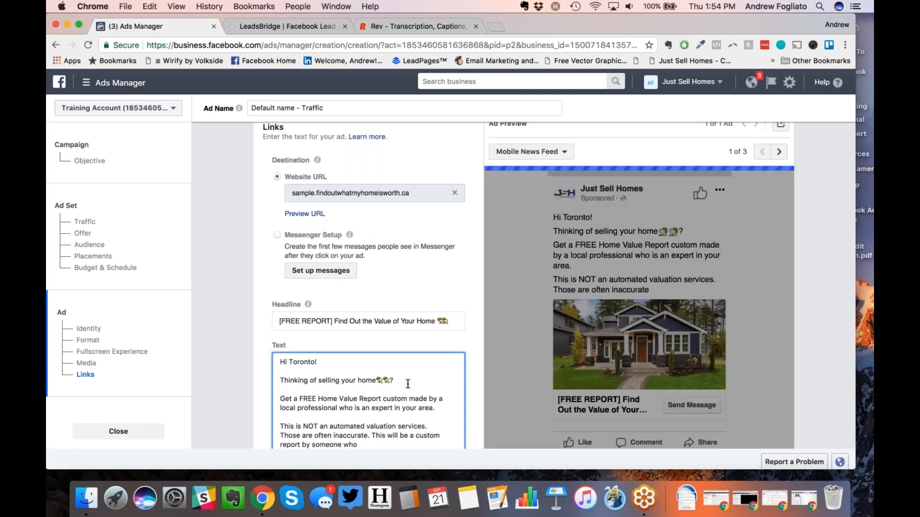
pyautogui.write(' is an expert in your neighbourhood.')
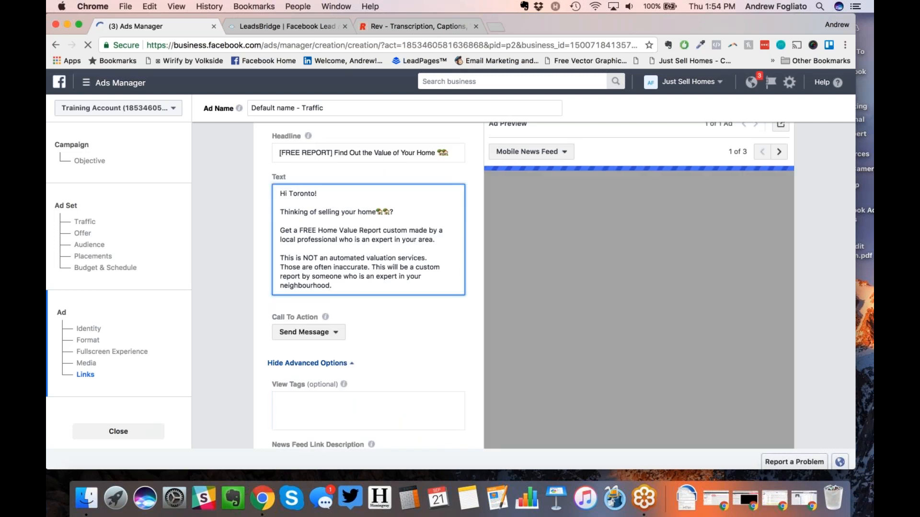
pyautogui.press('Return')
pyautogui.press('Return')
# Step: Add the closing paragraph: answer quick questions to get your home's value report within 24 hours
pyautogui.write('An')
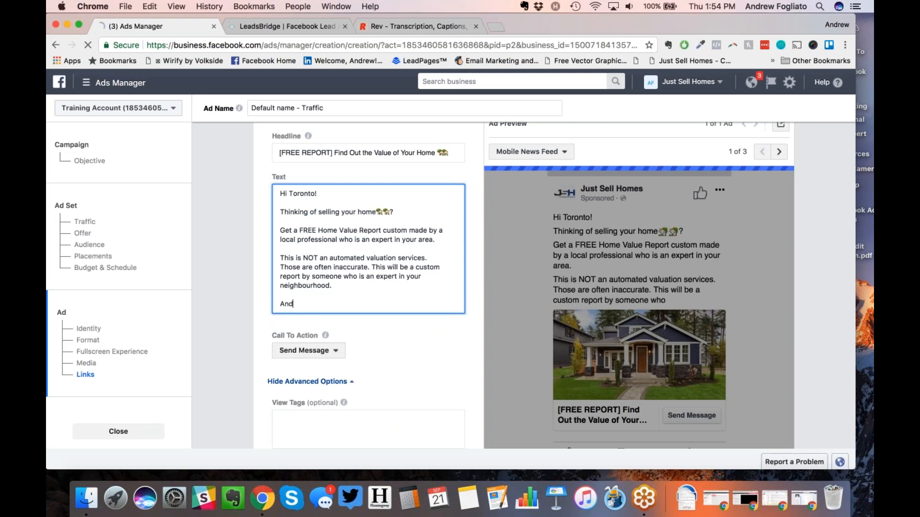
pyautogui.write('swer a few que')
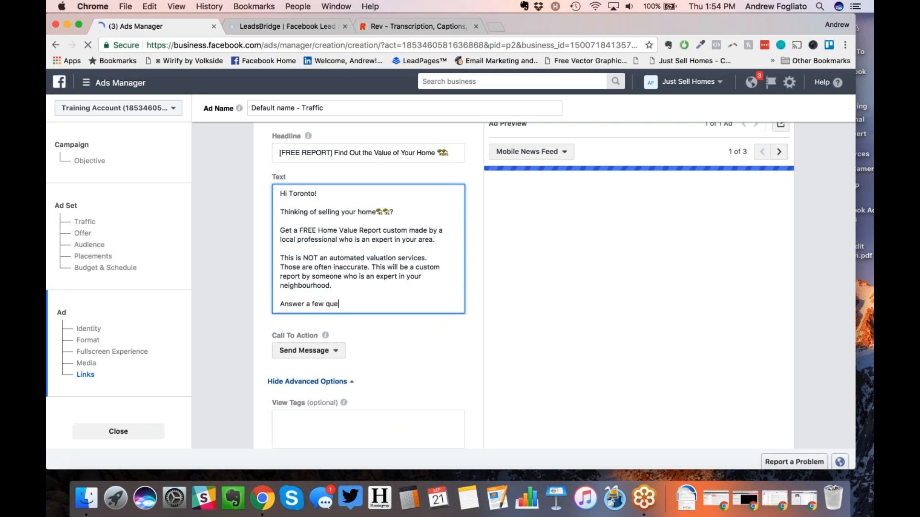
pyautogui.press('BackSpace')
pyautogui.write('ick questi')
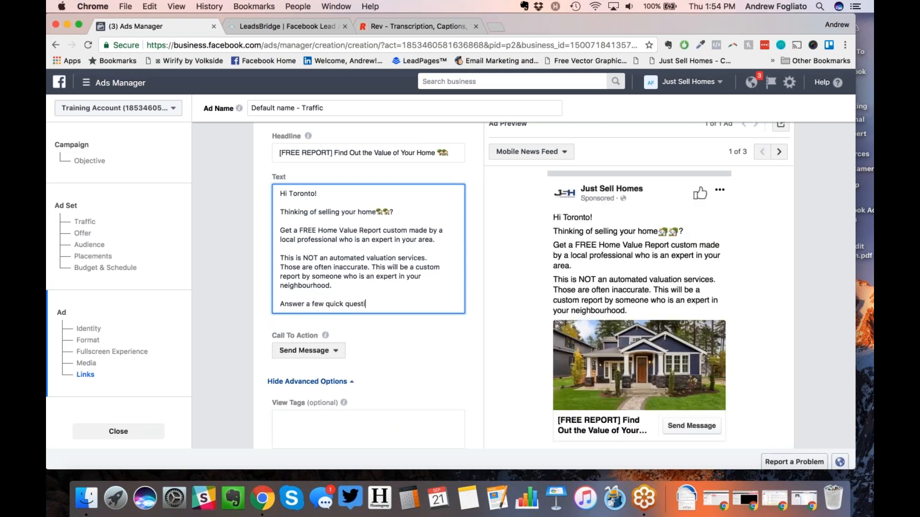
pyautogui.write('ons on the website and a member of our team will get your report for you in then ext')
pyautogui.press('BackSpace')
pyautogui.press('BackSpace')
pyautogui.press('BackSpace')
pyautogui.press('BackSpace')
pyautogui.press('BackSpace')
pyautogui.press('BackSpace')
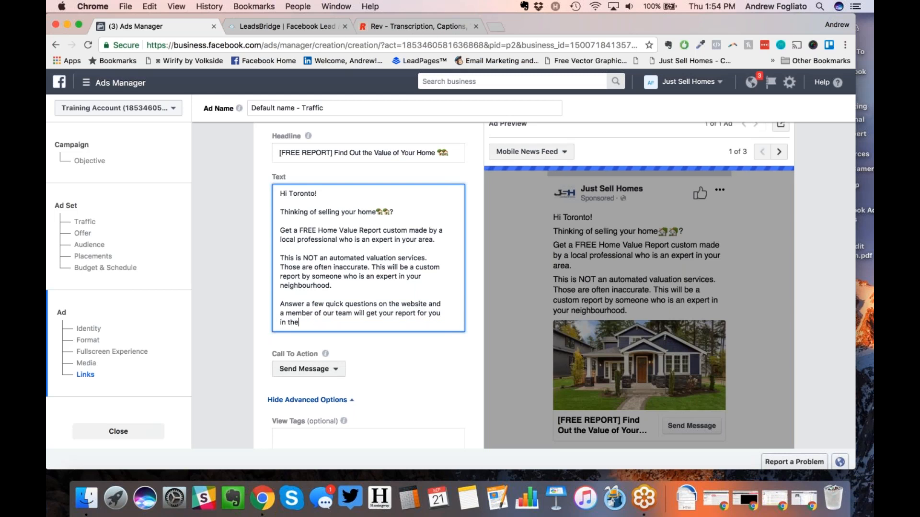
pyautogui.write('next 24 hours.')
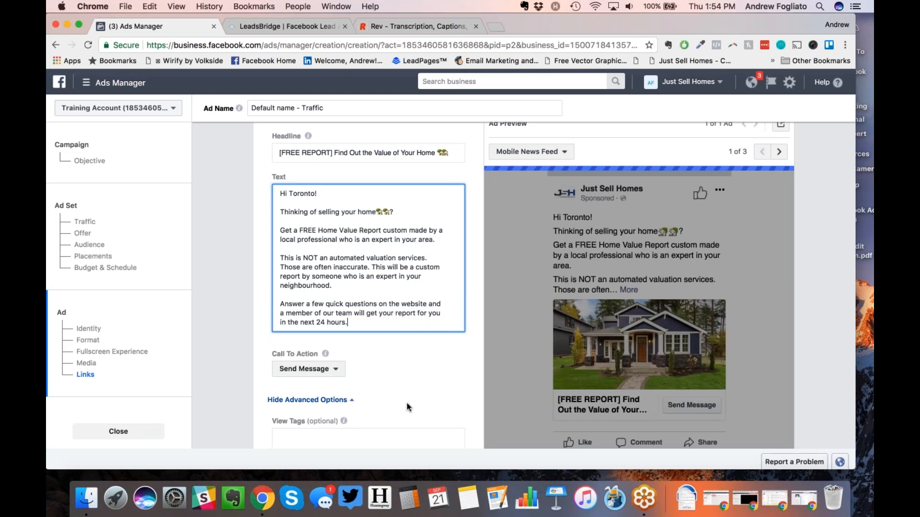
pyautogui.click(440, 314)
pyautogui.write('of your homes valu')
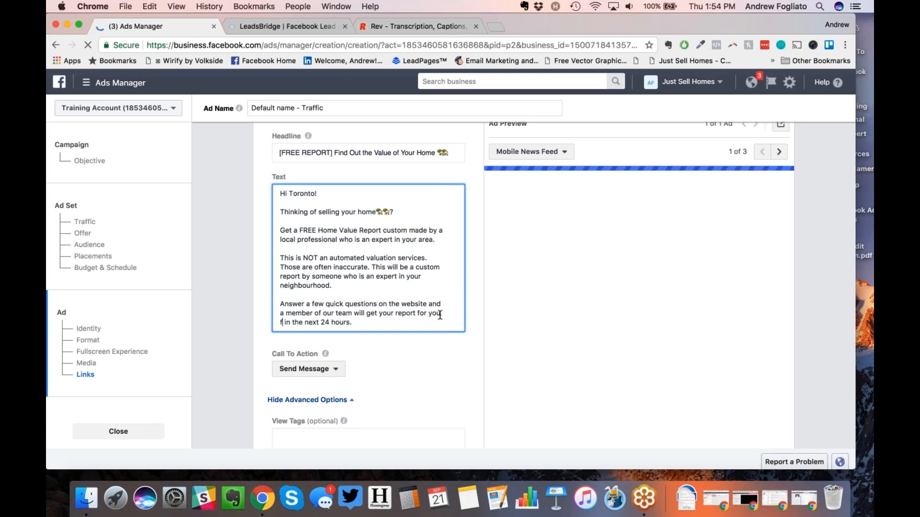
pyautogui.write('e')
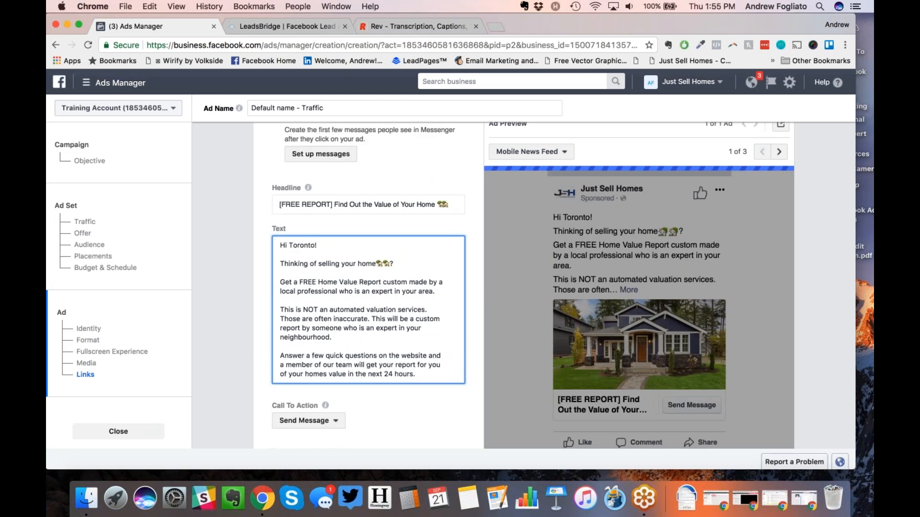
# Step: Insert a red book emoji right after [FREE REPORT] in the ad headline
pyautogui.click(331, 204)
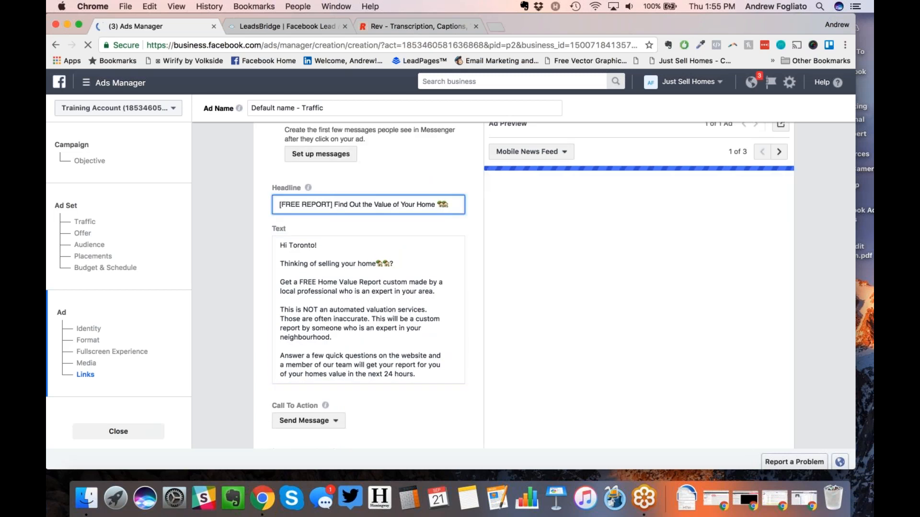
pyautogui.press('ctrl+super+space')
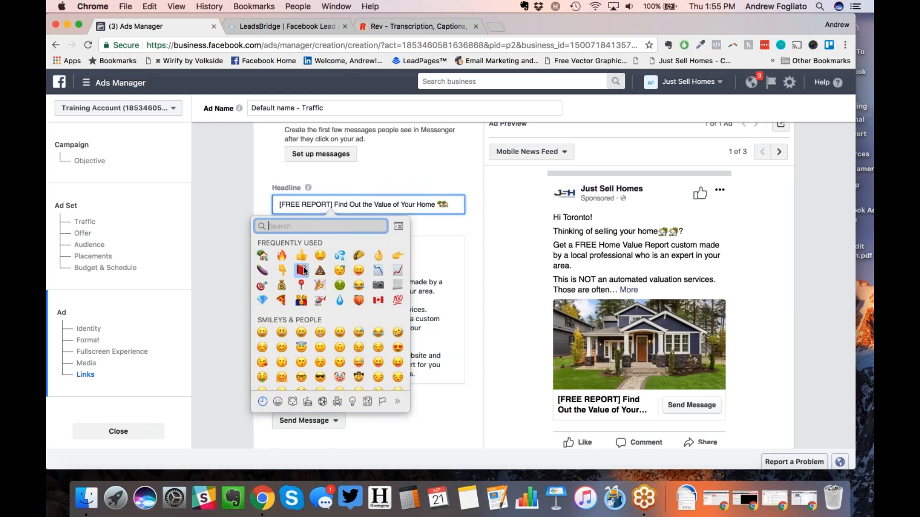
pyautogui.press('Escape')
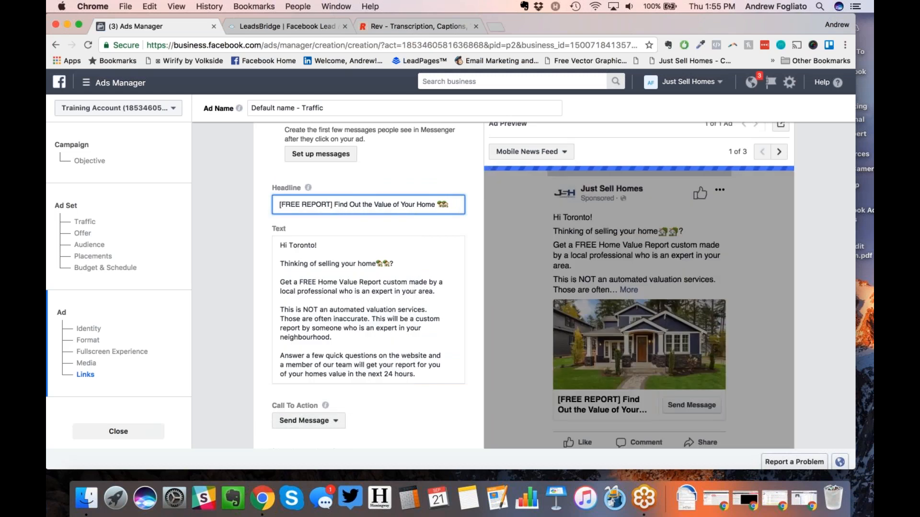
pyautogui.press('ctrl+super+space')
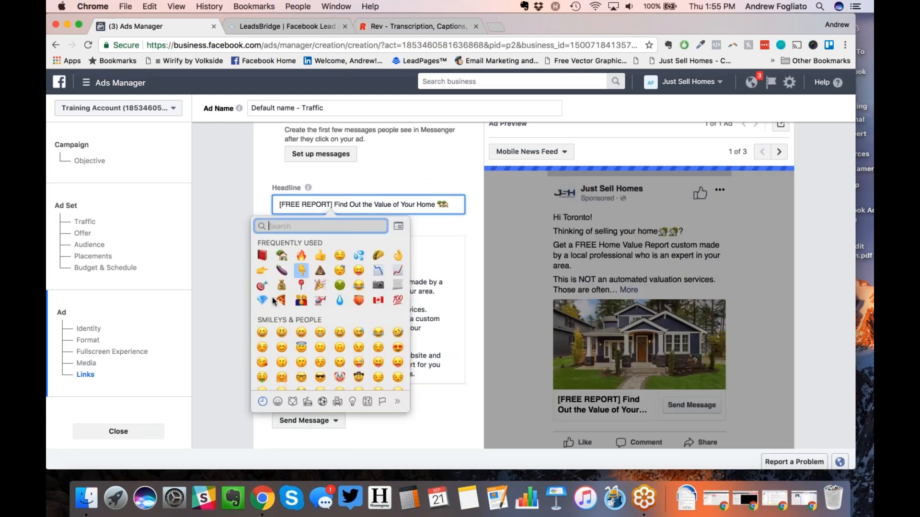
pyautogui.click(262, 255)
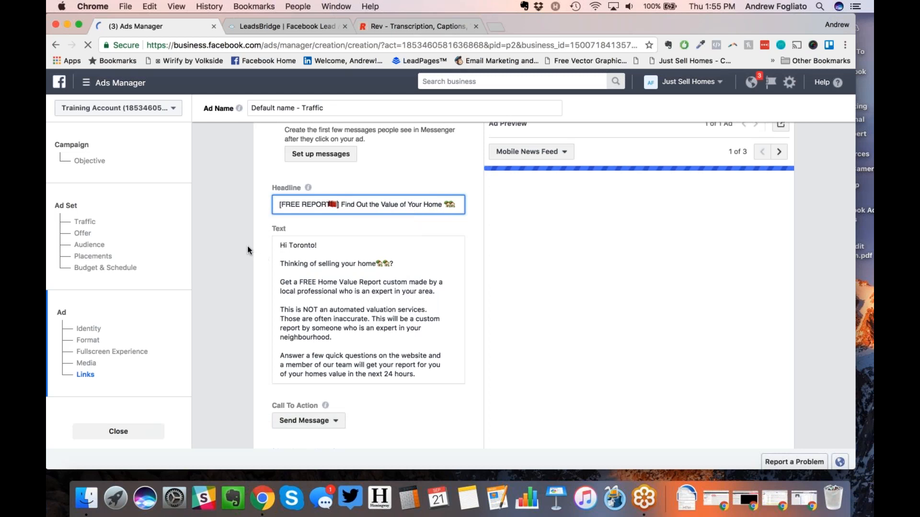
pyautogui.scroll(-4, 247, 250)
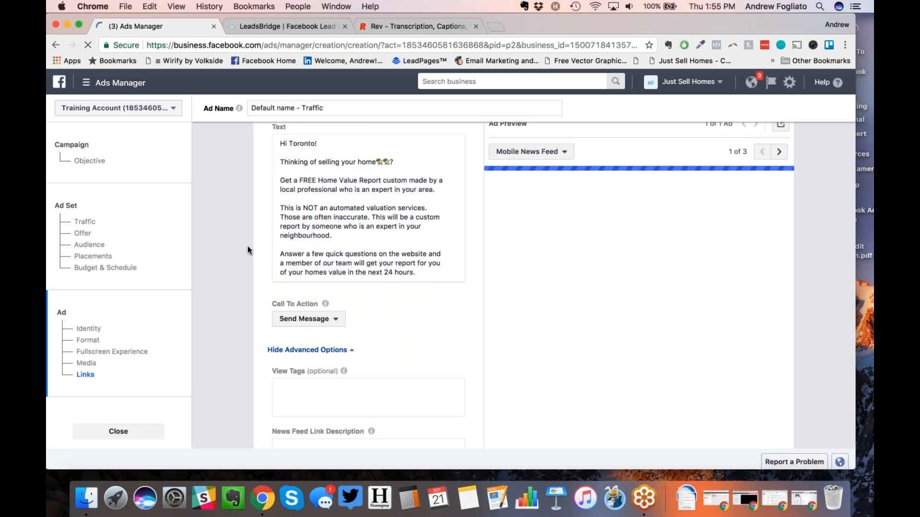
# Step: Set the call to action to Learn More and review the full Mobile News Feed preview
pyautogui.click(293, 321)
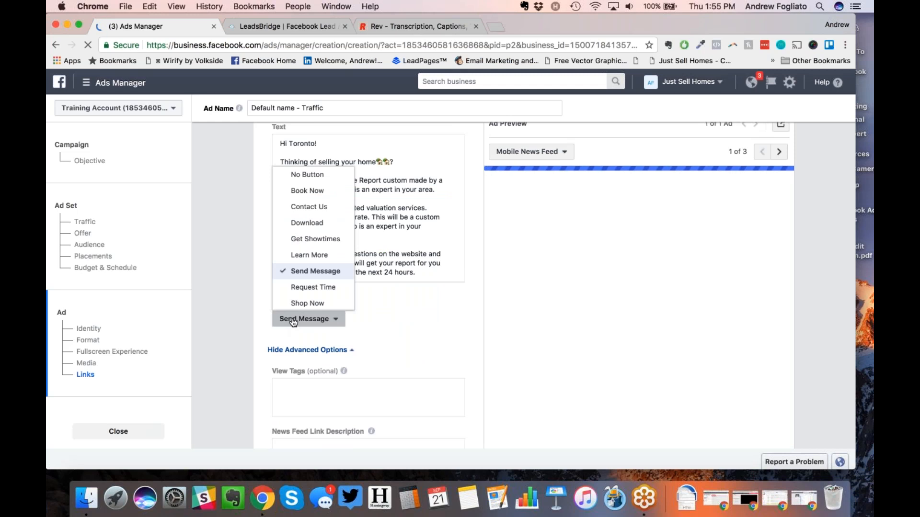
pyautogui.click(290, 255)
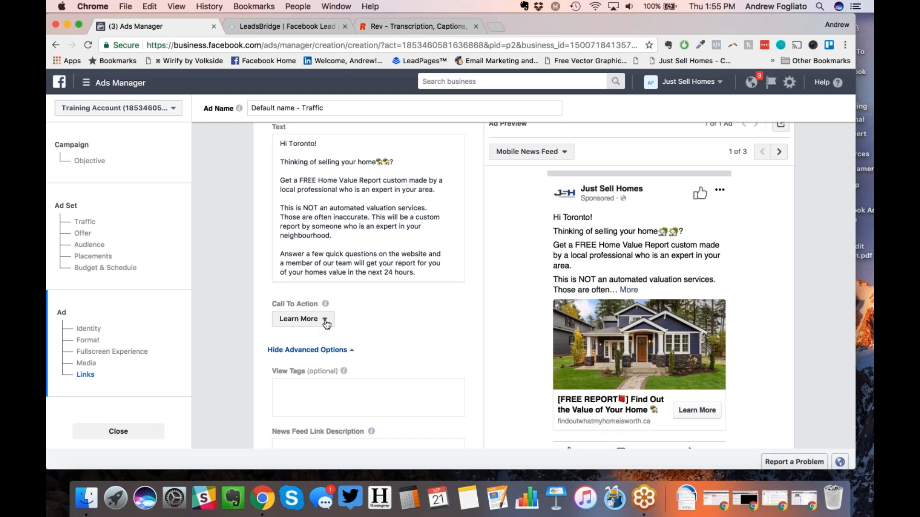
pyautogui.scroll(1, 326, 325)
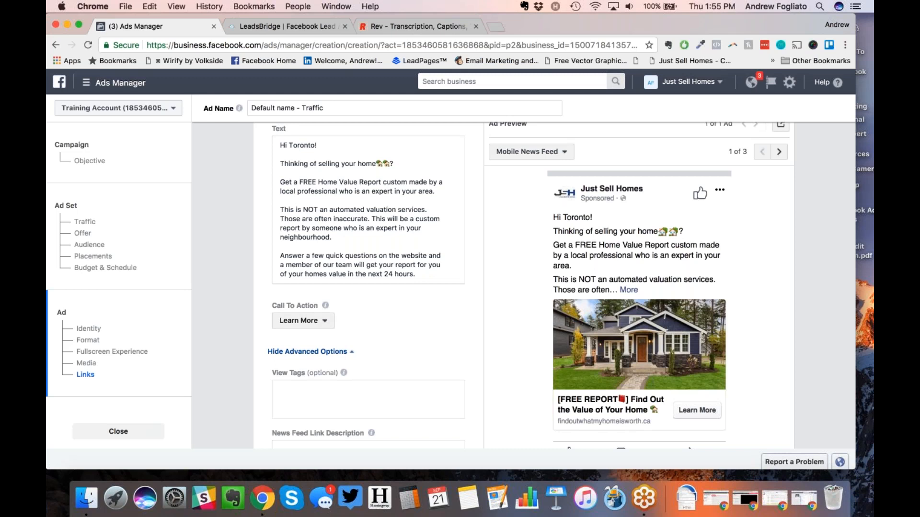
pyautogui.scroll(1, 368, 285)
pyautogui.scroll(-1, 368, 285)
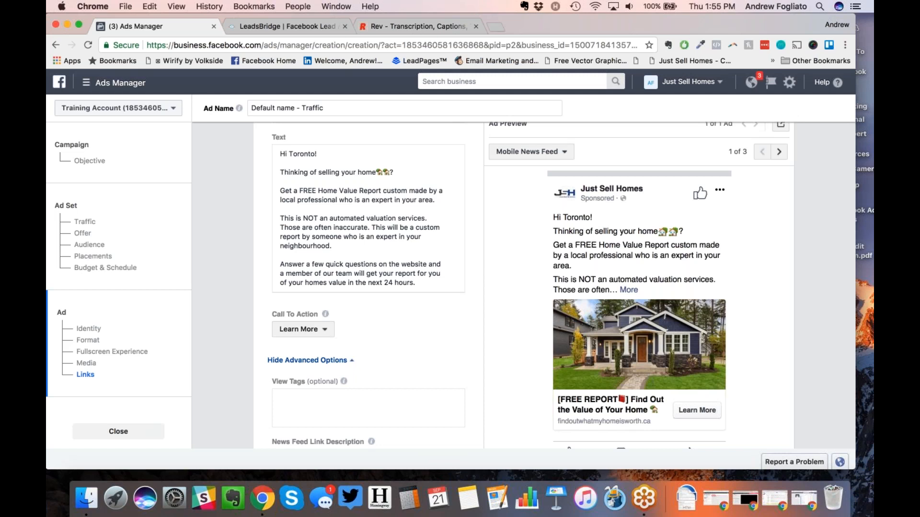
pyautogui.click(494, 25)
pyautogui.write('bit.ly')
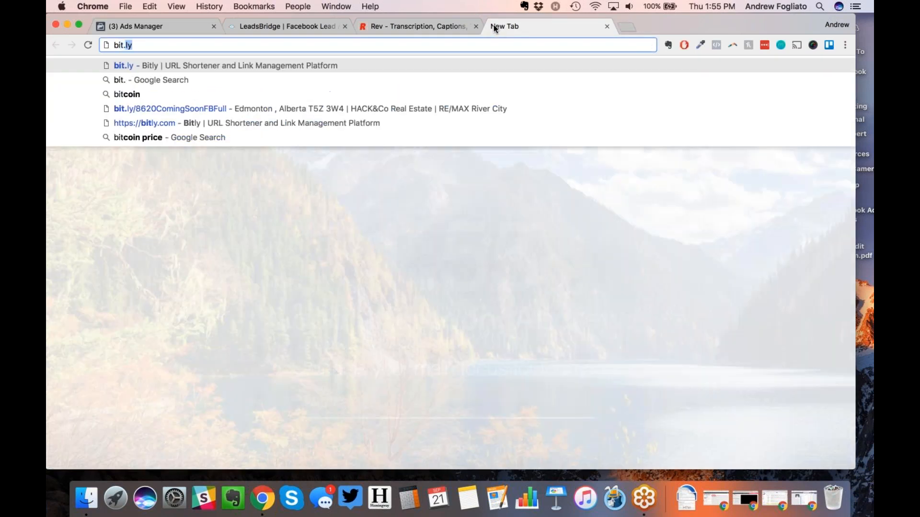
pyautogui.press('Return')
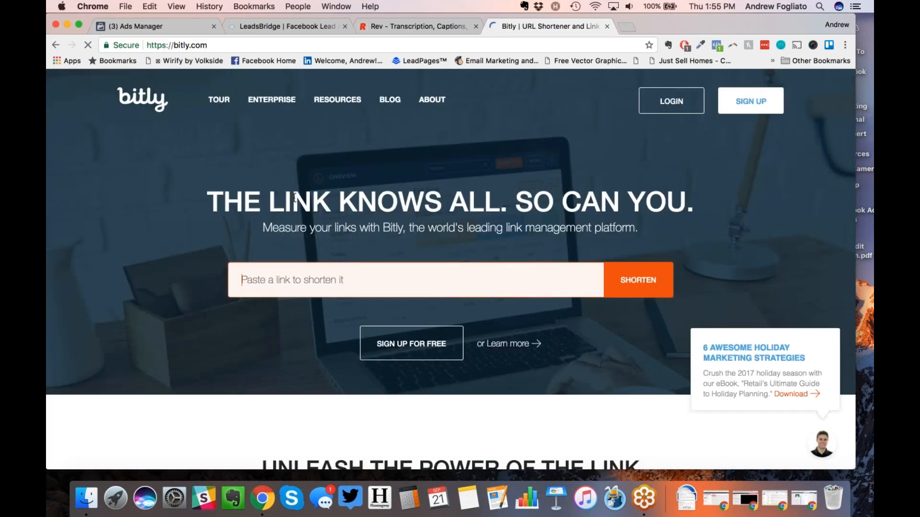
pyautogui.write('sample')
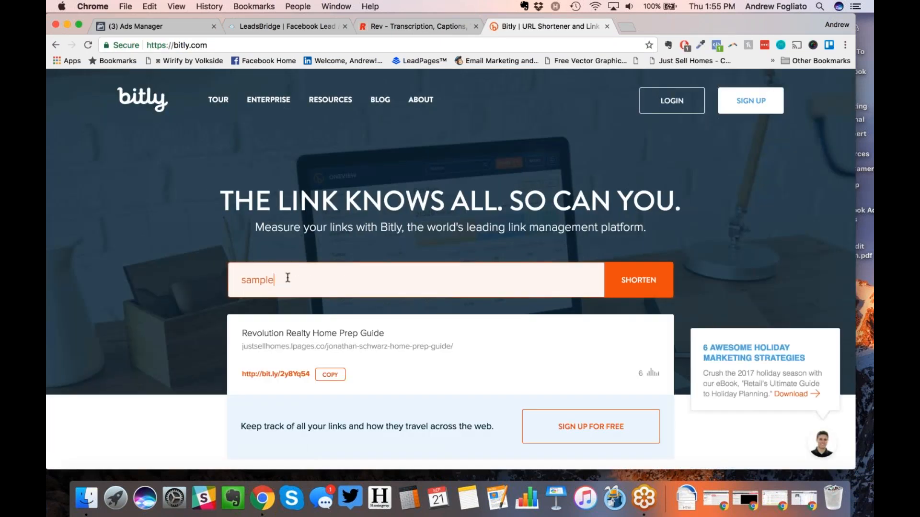
pyautogui.write('.findoutwhatmyhom')
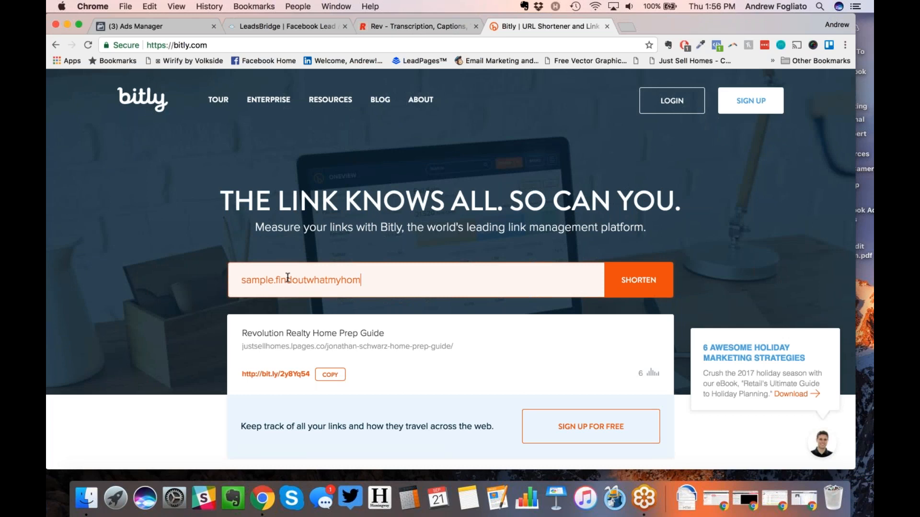
pyautogui.write('eisworth.ca/')
pyautogui.press('Return')
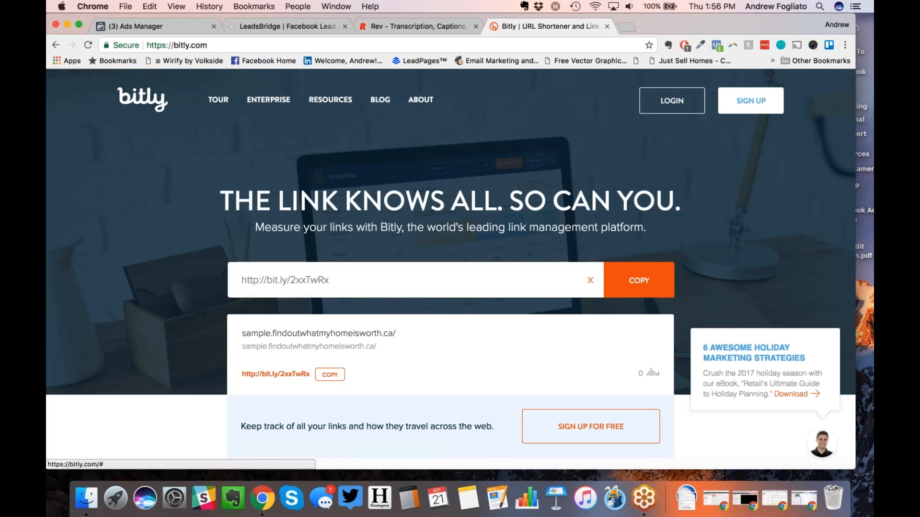
pyautogui.click(297, 27)
pyautogui.click(154, 26)
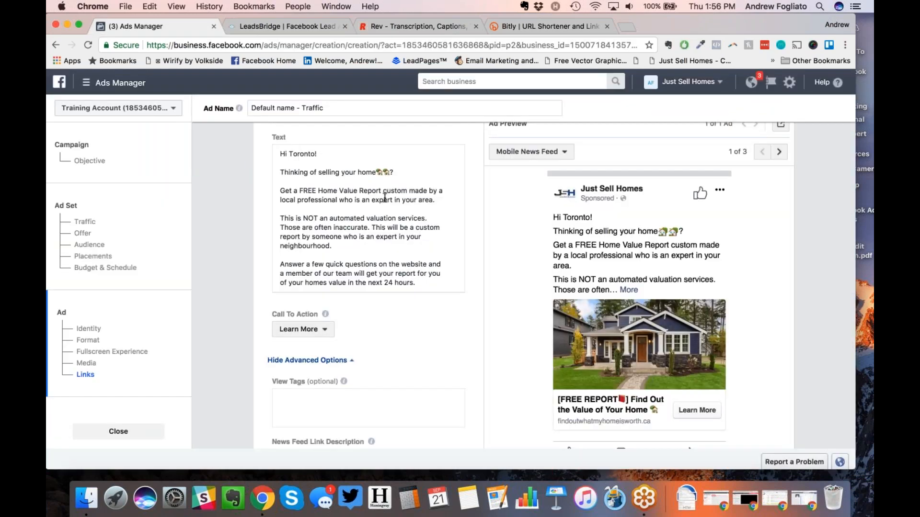
# Step: Add a 'Get it Here' line with two pointing-hand emojis and the pasted bit.ly link
pyautogui.click(452, 200)
pyautogui.press('Return')
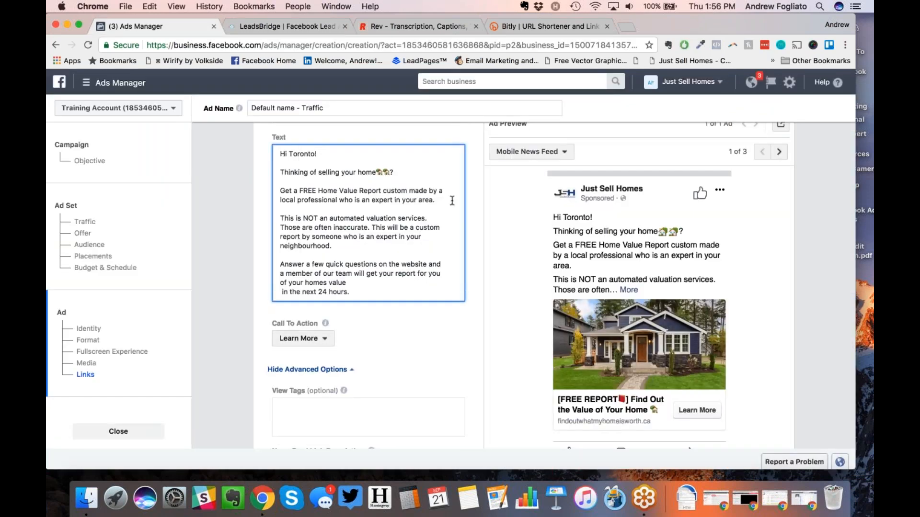
pyautogui.press('BackSpace')
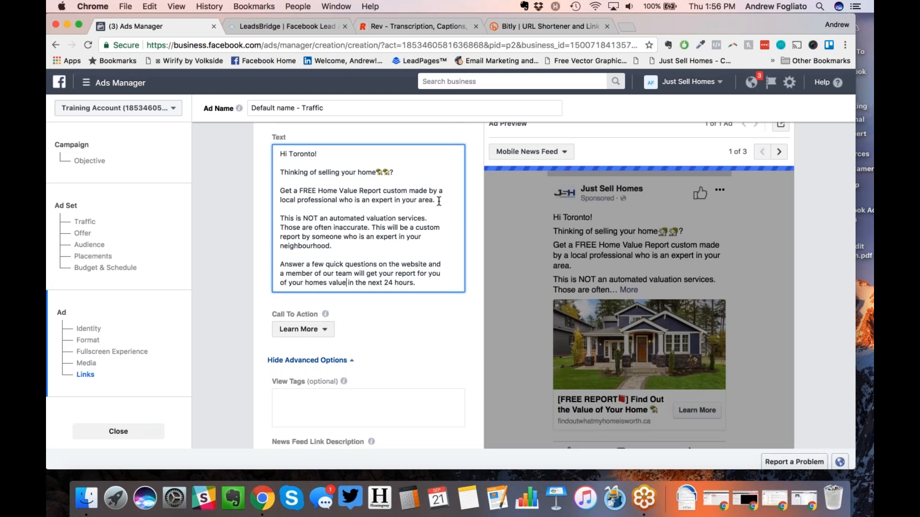
pyautogui.press('Return')
pyautogui.press('Return')
pyautogui.write('Get it')
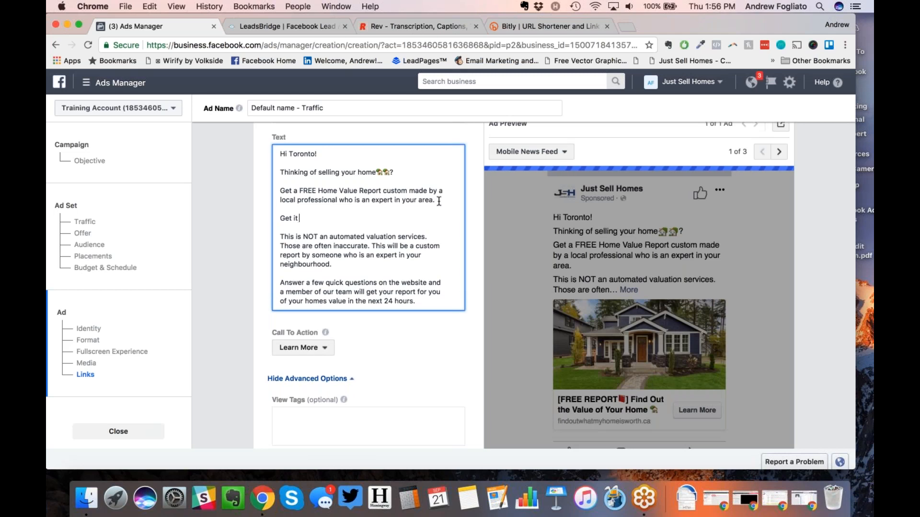
pyautogui.write(' Here')
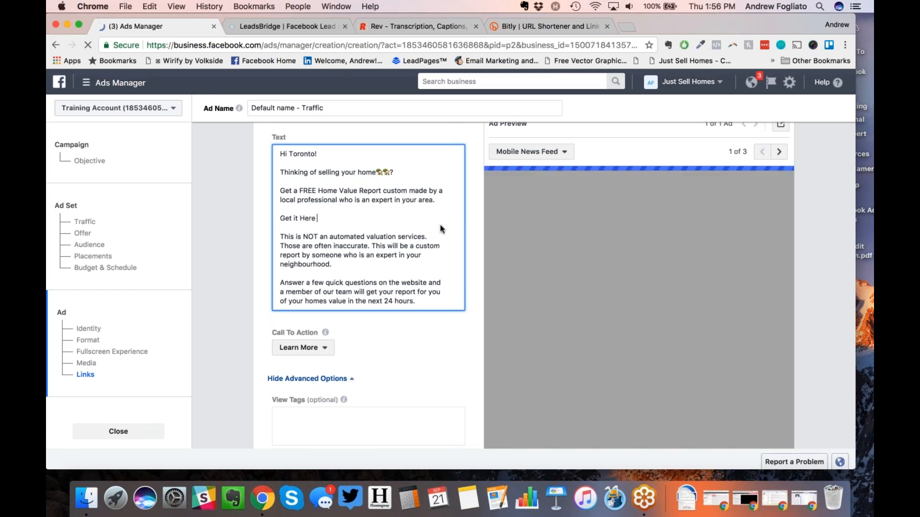
pyautogui.press('ctrl+super+space')
pyautogui.click(249, 285)
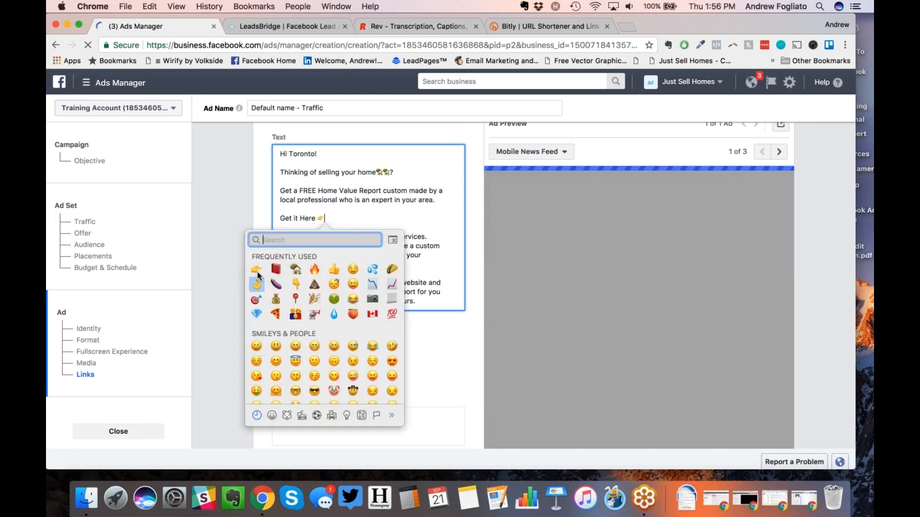
pyautogui.click(257, 271)
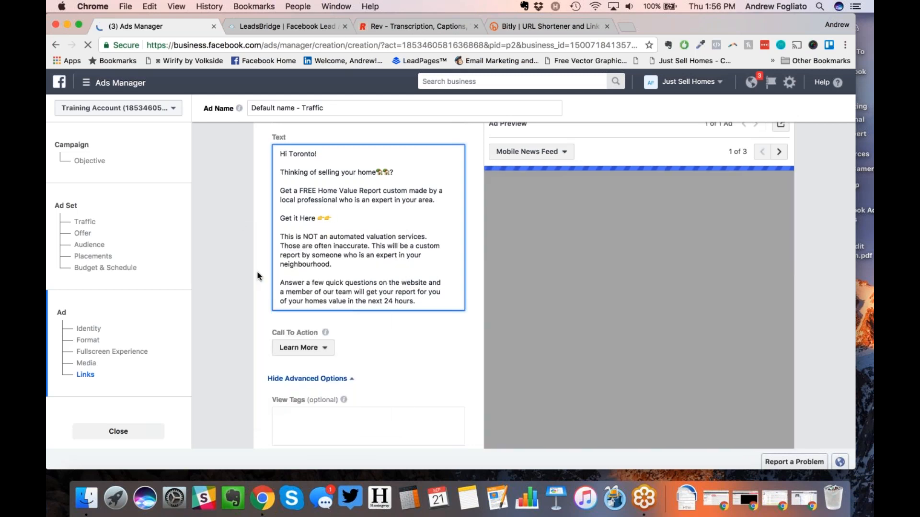
pyautogui.press('super+v')
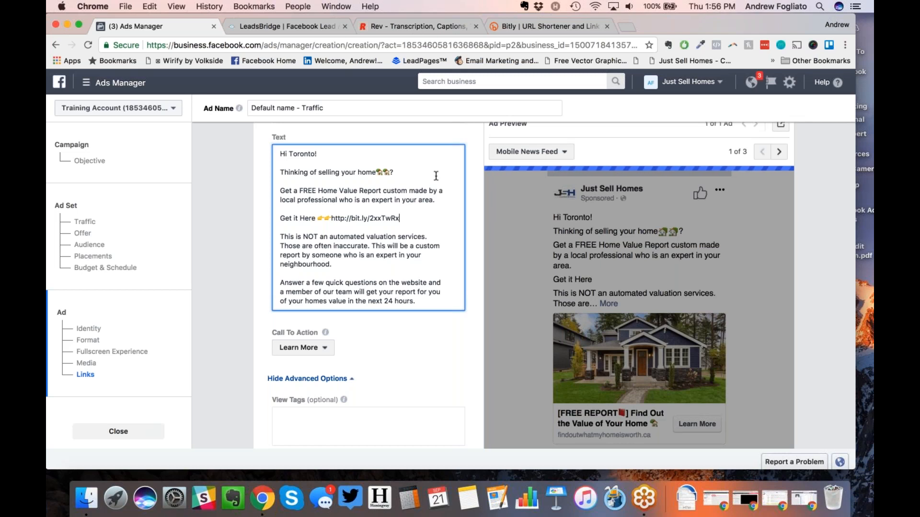
pyautogui.click(260, 215)
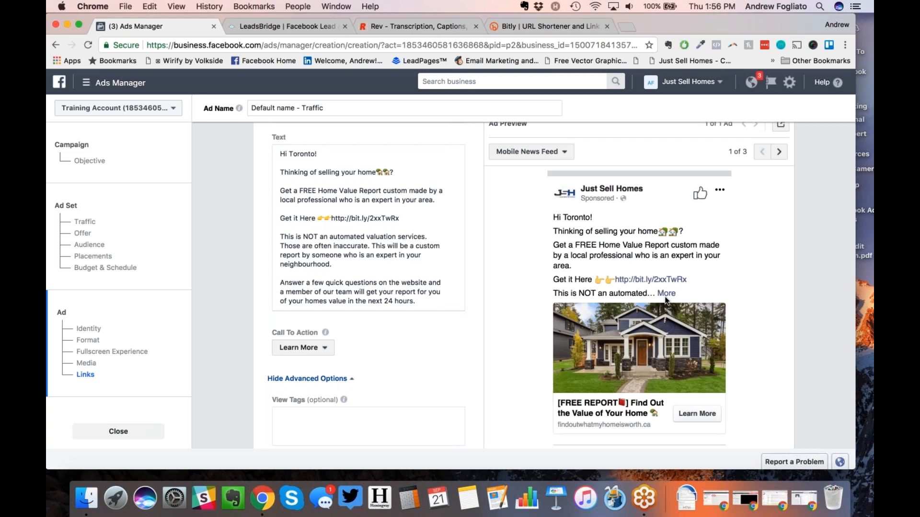
# Step: Review the updated ad text, opening the emoji picker at the blank line without adding anything
pyautogui.scroll(-1, 361, 321)
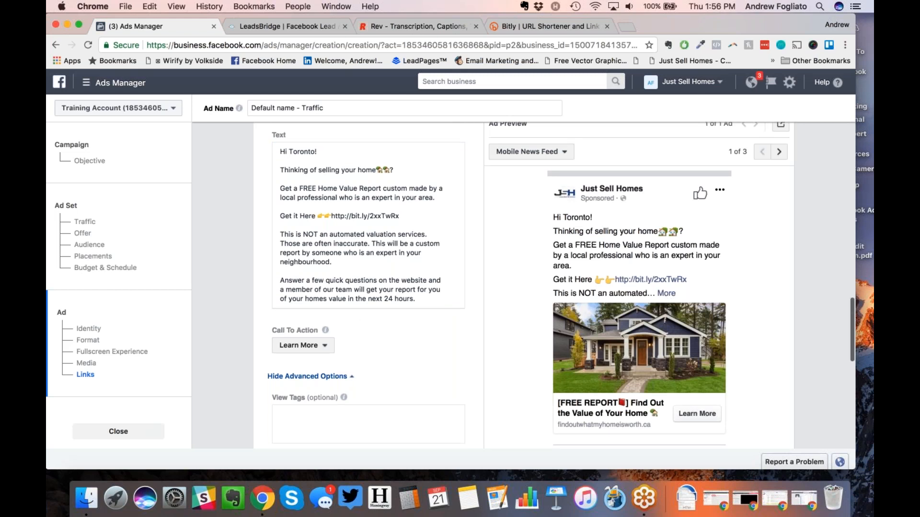
pyautogui.scroll(-4, 740, 158)
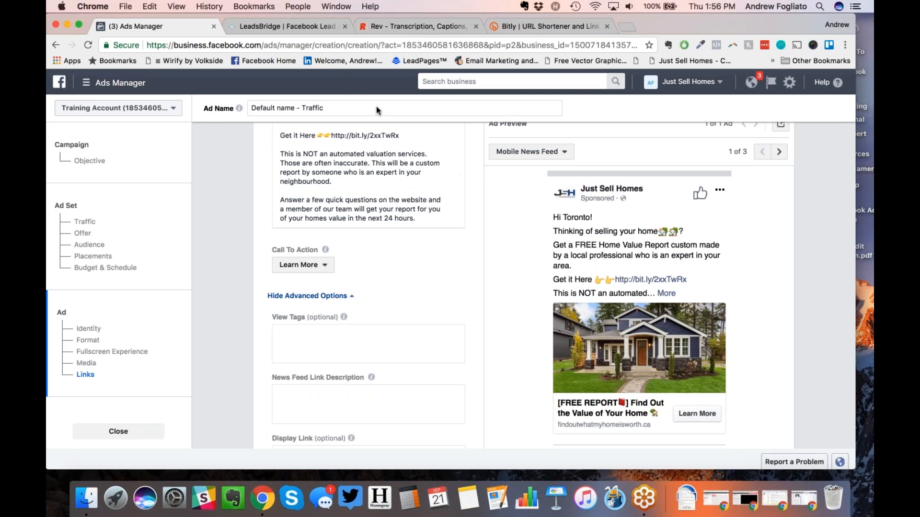
pyautogui.click(352, 102)
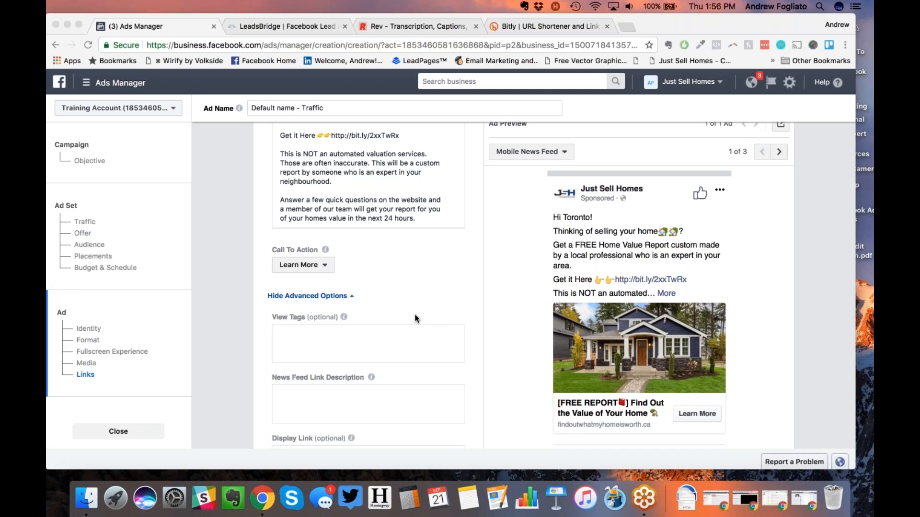
pyautogui.click(373, 189)
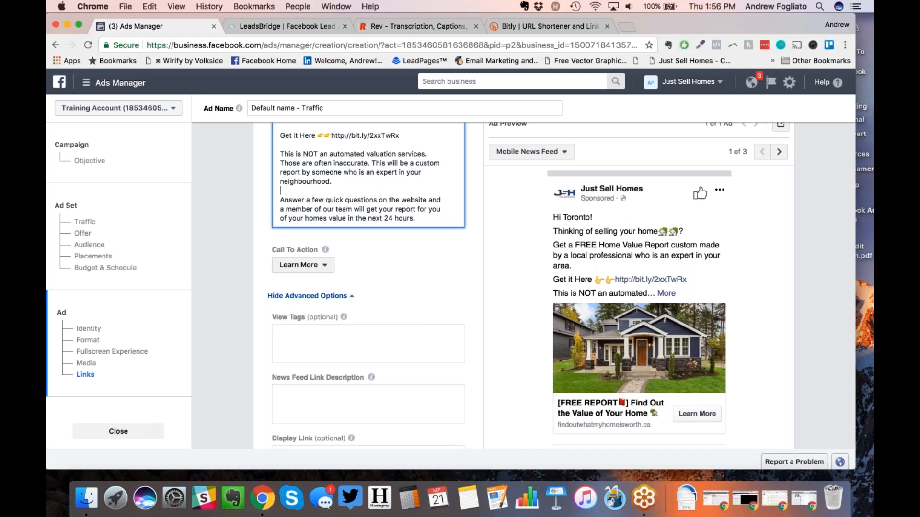
pyautogui.press('ctrl+super+space')
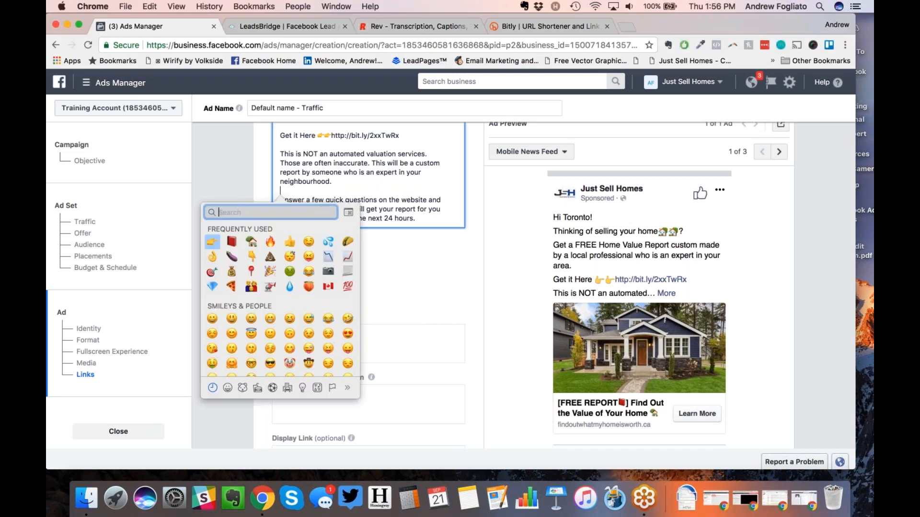
pyautogui.click(385, 286)
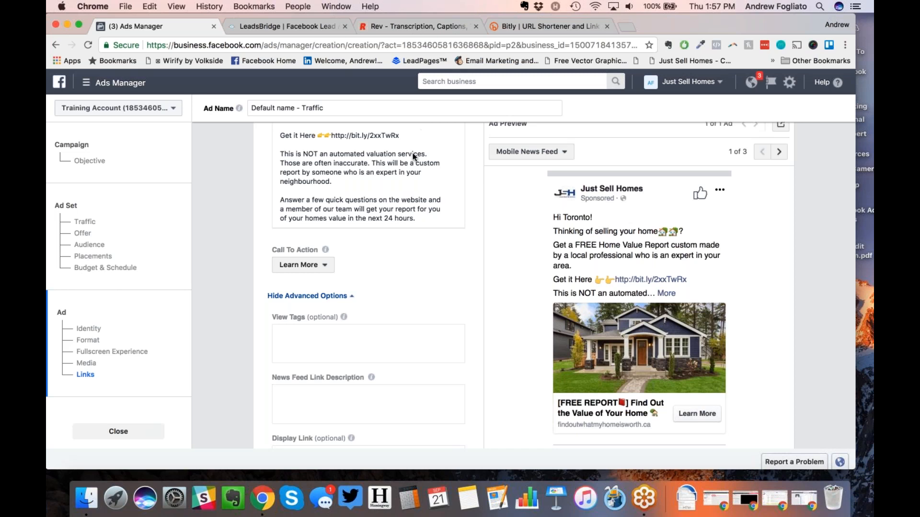
pyautogui.click(354, 93)
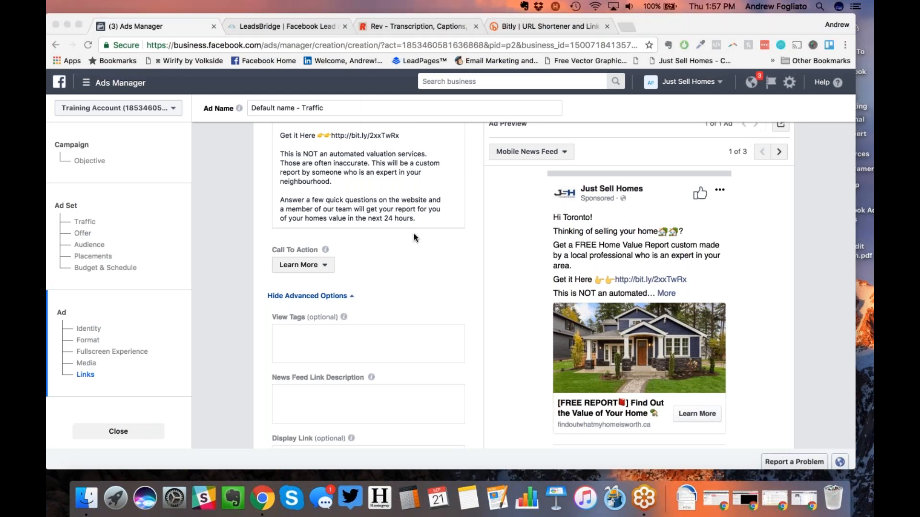
pyautogui.click(453, 283)
pyautogui.scroll(2, 453, 283)
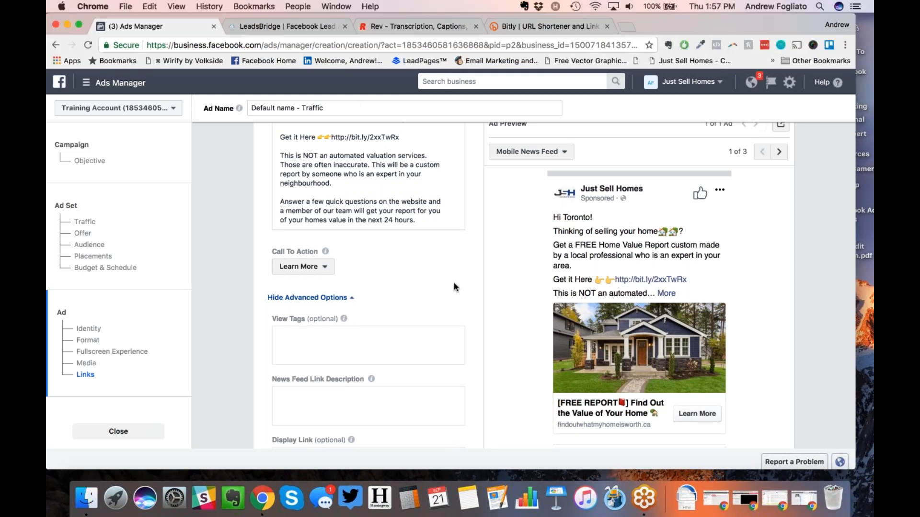
pyautogui.scroll(4, 453, 283)
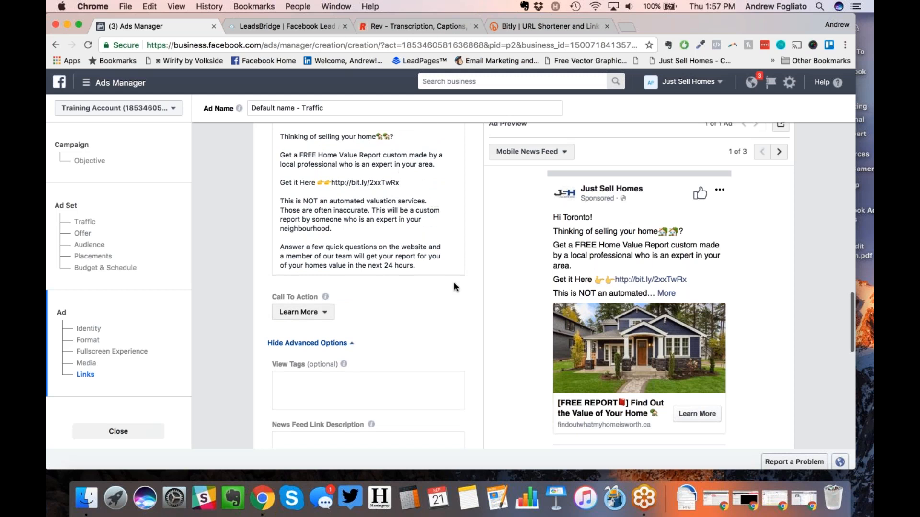
# Step: Switch the ad preview to Desktop News Feed after briefly trying the feature phone view
pyautogui.click(539, 152)
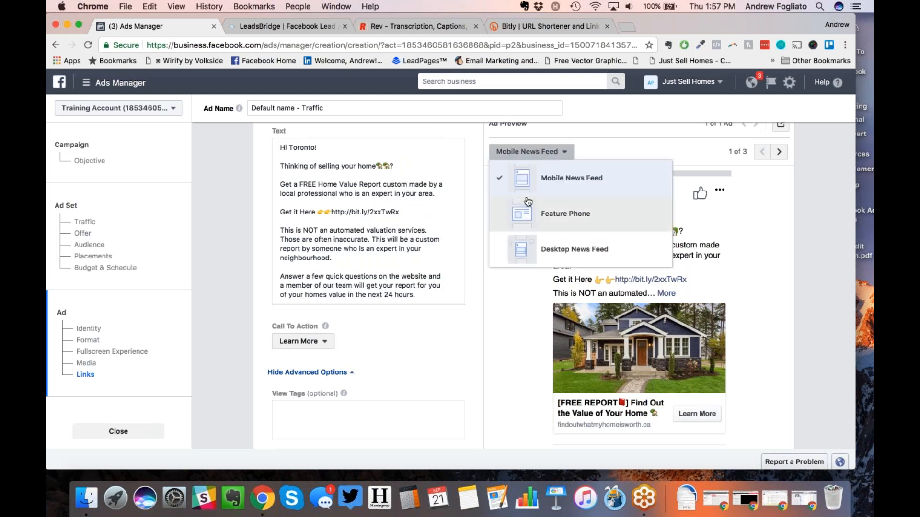
pyautogui.click(566, 213)
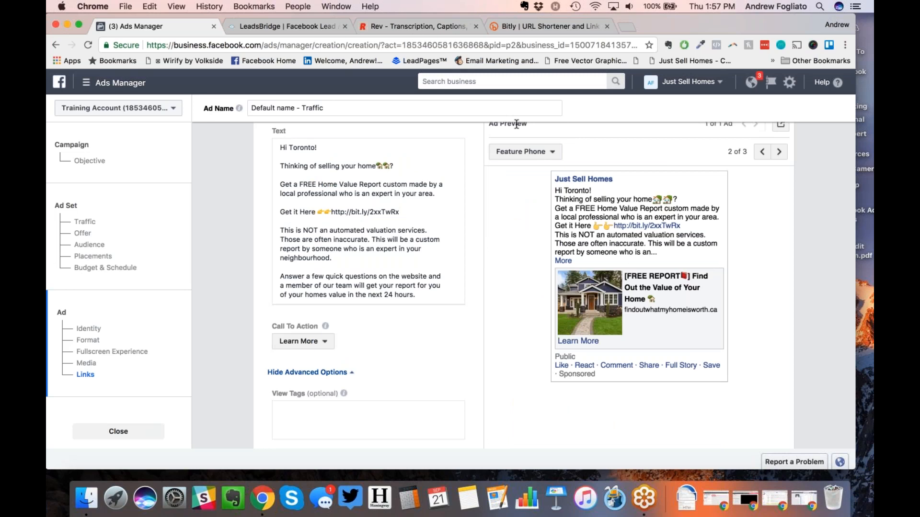
pyautogui.click(512, 158)
pyautogui.click(513, 244)
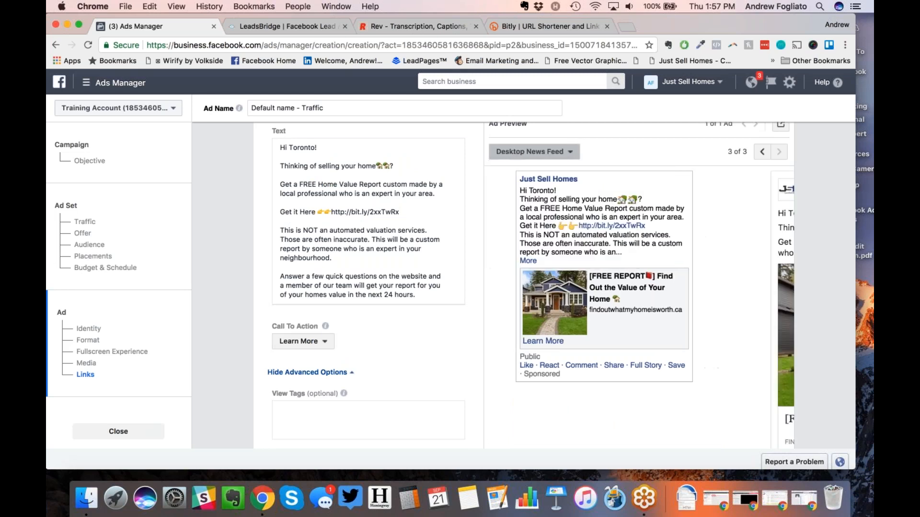
pyautogui.scroll(-2, 513, 245)
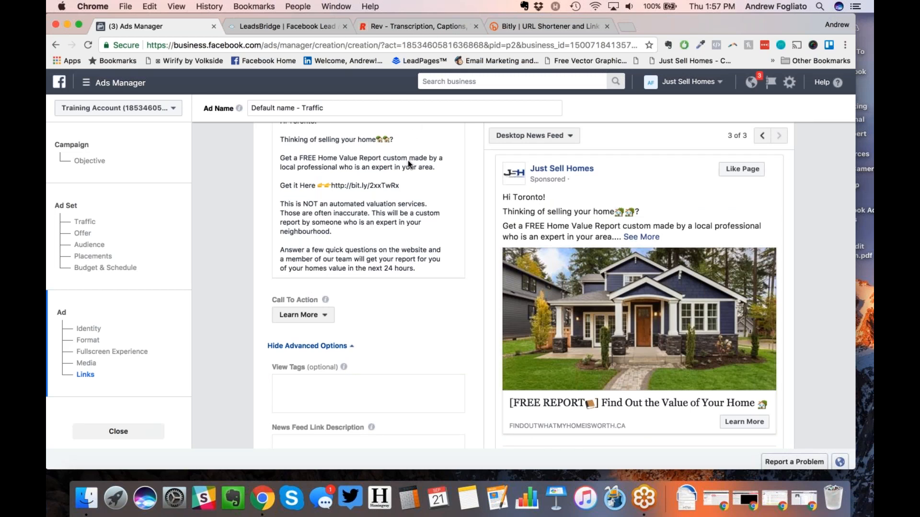
pyautogui.click(352, 95)
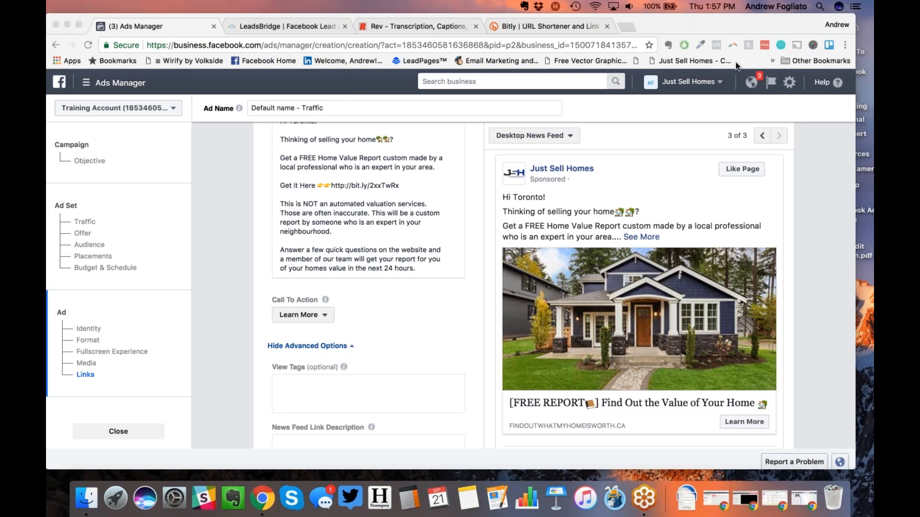
pyautogui.click(488, 293)
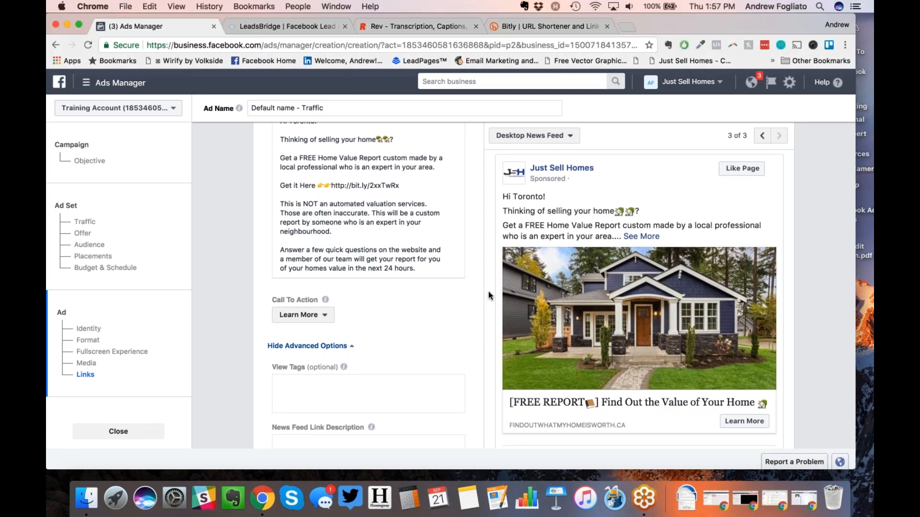
pyautogui.scroll(-5, 489, 294)
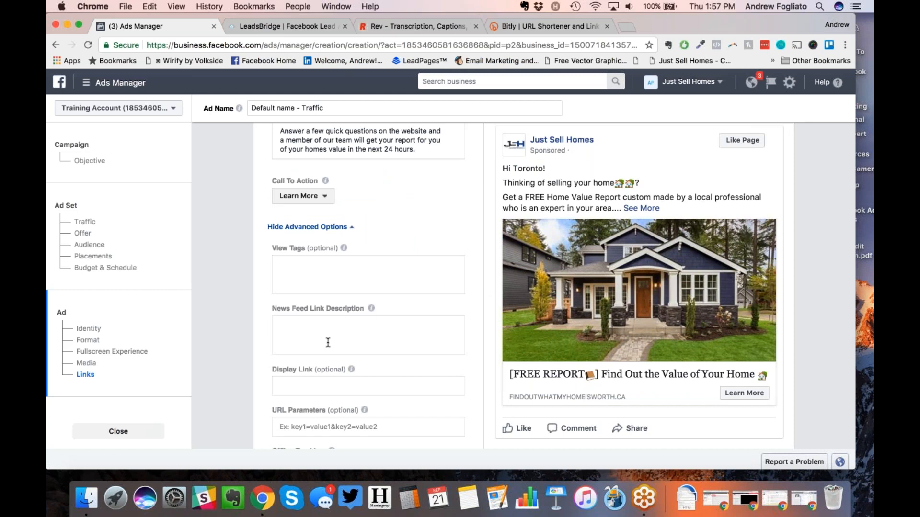
# Step: Enter 'It's Fast, Easy, and Free!' as the News Feed link description
pyautogui.click(328, 342)
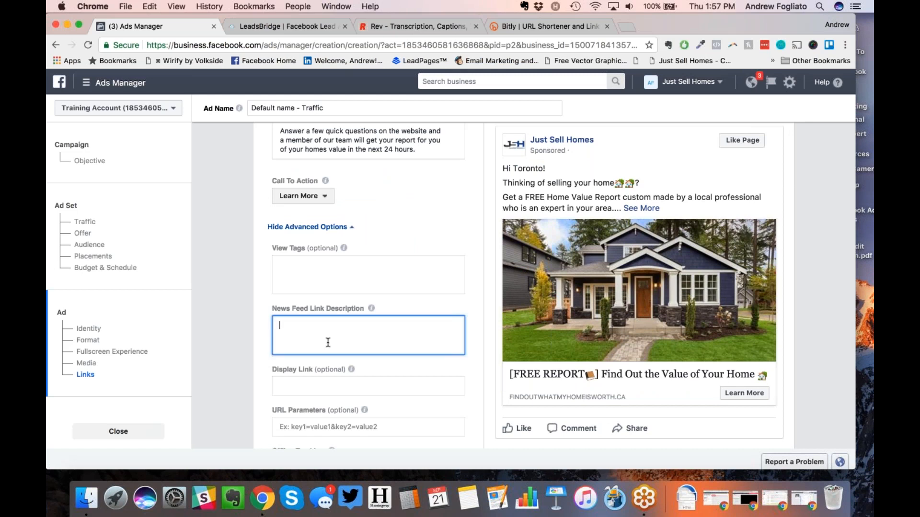
pyautogui.write("It's Fast, Easy, and Free!")
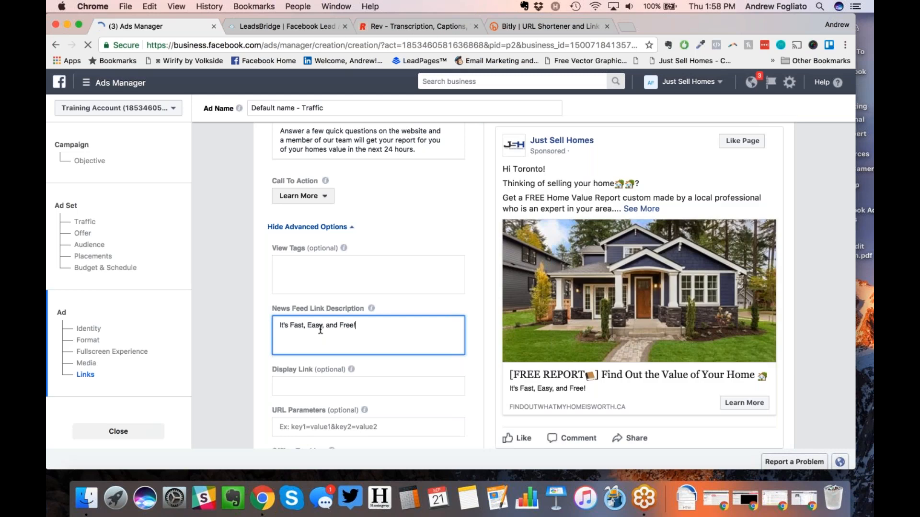
pyautogui.scroll(-2, 313, 323)
pyautogui.click(313, 322)
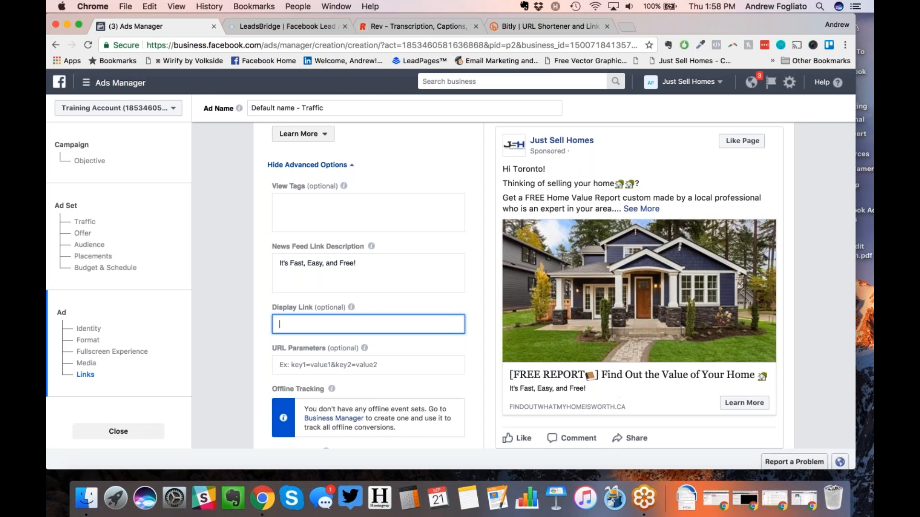
# Step: Type a trial display link, erase it so the field stays blank, and scroll to the approval warning
pyautogui.write('justsellhomes.com/asdfasdf-aasdfads/asdfasdf//asdfasdf')
pyautogui.moveTo(455, 322); pyautogui.dragTo(336, 327)
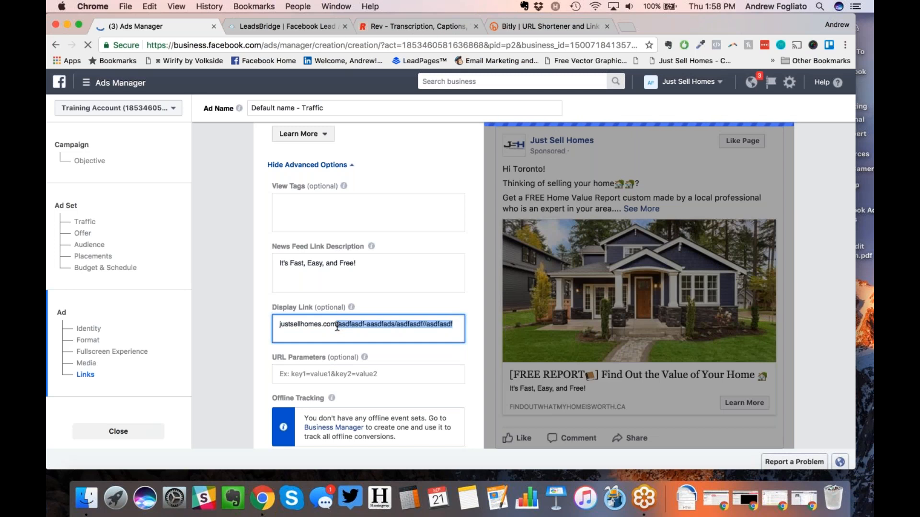
pyautogui.press('BackSpace')
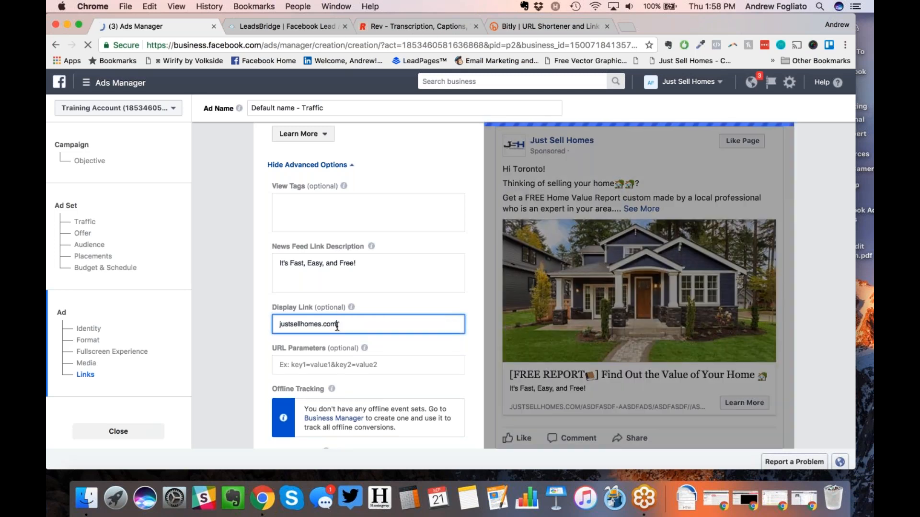
pyautogui.press('BackSpace')
pyautogui.press('BackSpace')
pyautogui.press('BackSpace')
pyautogui.press('BackSpace')
pyautogui.press('BackSpace')
pyautogui.press('BackSpace')
pyautogui.press('BackSpace')
pyautogui.press('BackSpace')
pyautogui.press('BackSpace')
pyautogui.press('BackSpace')
pyautogui.press('BackSpace')
pyautogui.press('BackSpace')
pyautogui.press('BackSpace')
pyautogui.press('BackSpace')
pyautogui.press('BackSpace')
pyautogui.press('BackSpace')
pyautogui.press('BackSpace')
pyautogui.press('BackSpace')
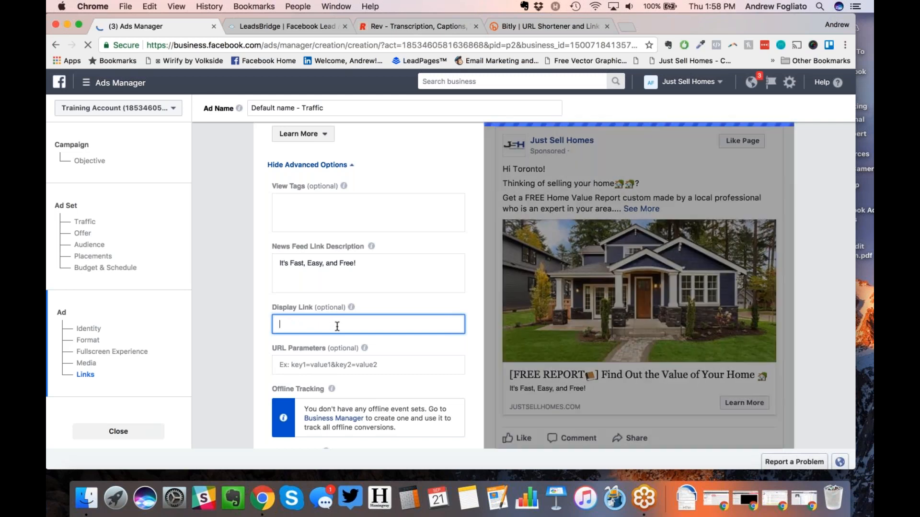
pyautogui.click(249, 319)
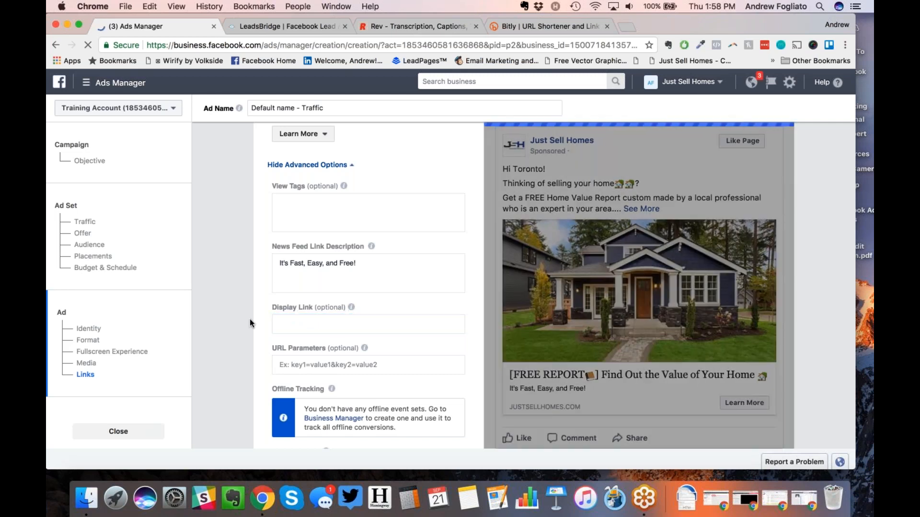
pyautogui.scroll(-2, 249, 318)
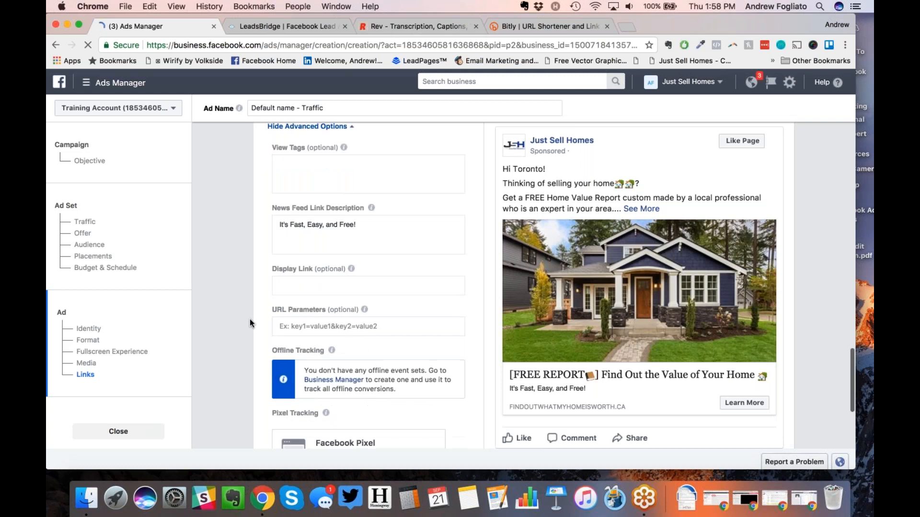
pyautogui.scroll(-3, 249, 318)
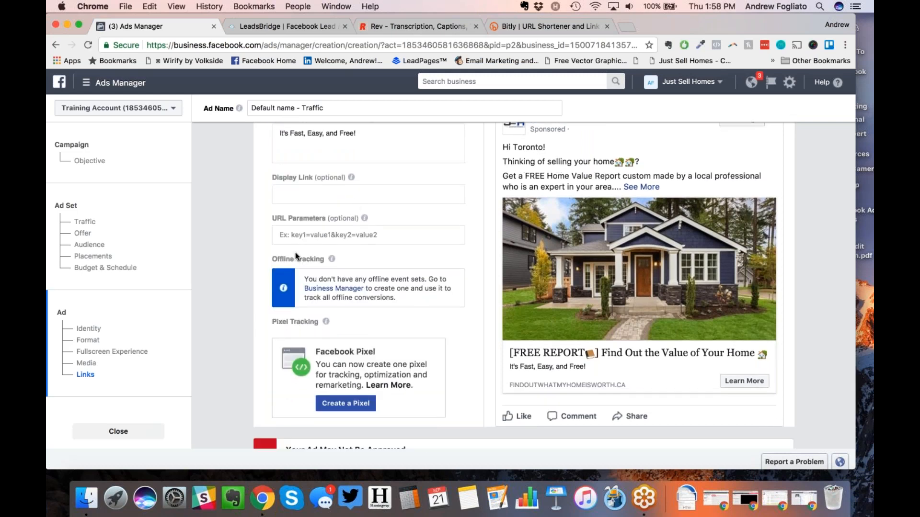
pyautogui.scroll(-1, 293, 257)
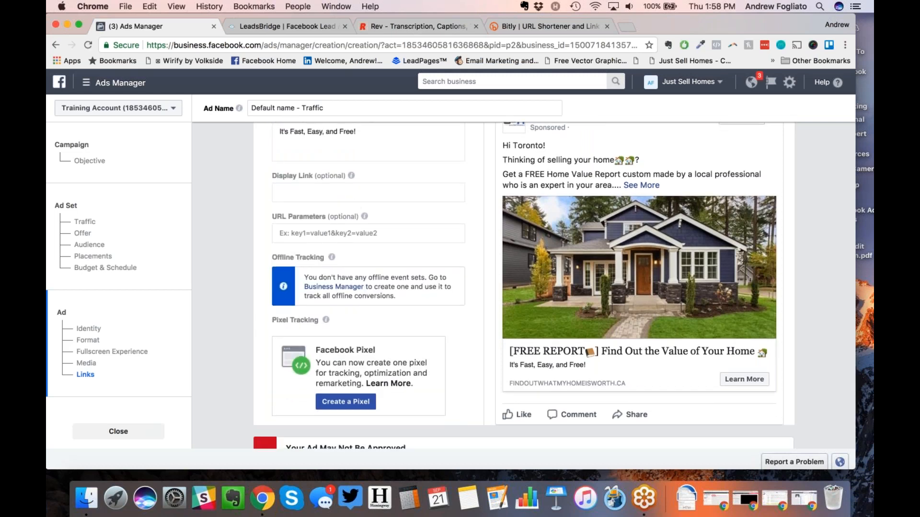
pyautogui.scroll(-8, 264, 263)
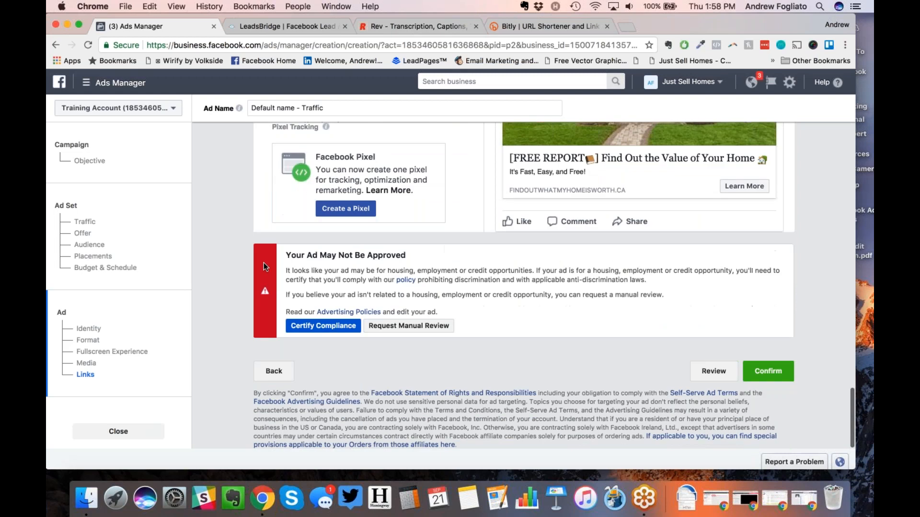
# Step: Certify the ad complies with the anti-discrimination policy by acknowledging and confirming
pyautogui.click(310, 327)
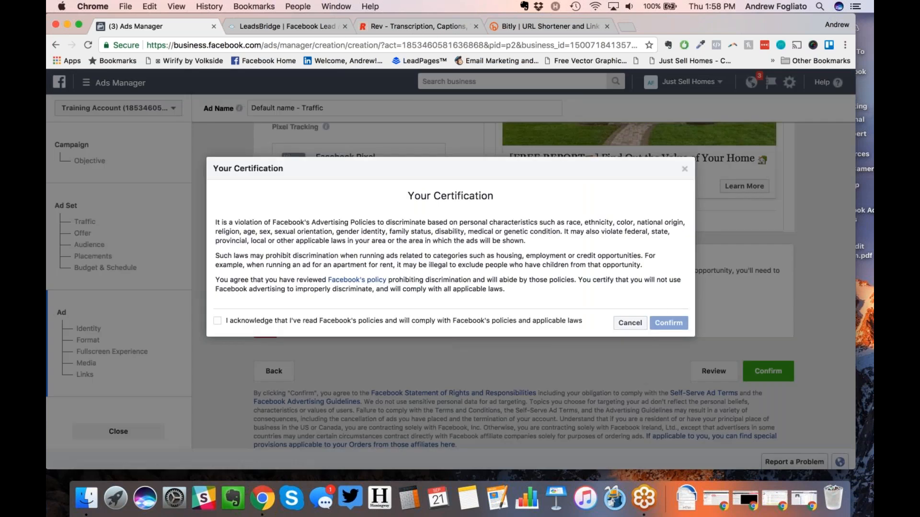
pyautogui.click(217, 320)
pyautogui.click(668, 322)
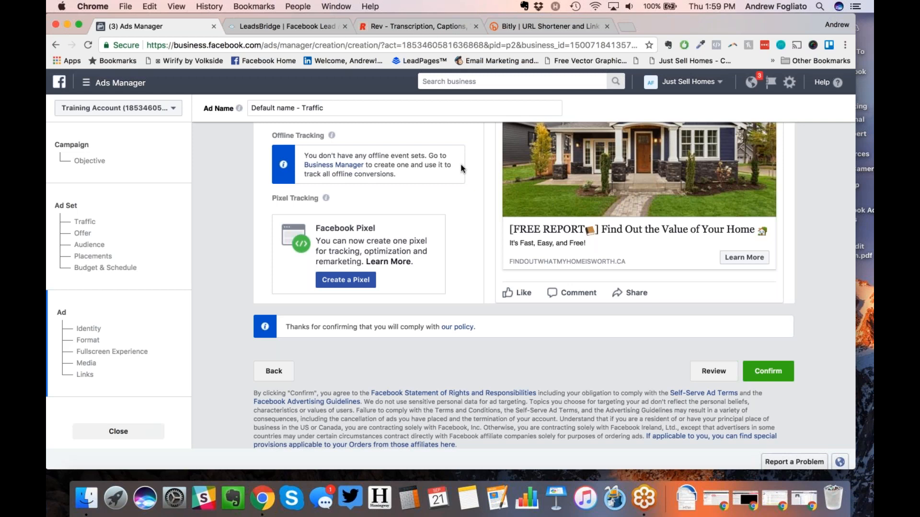
# Step: Submit the finished ad with the green Confirm button
pyautogui.click(354, 101)
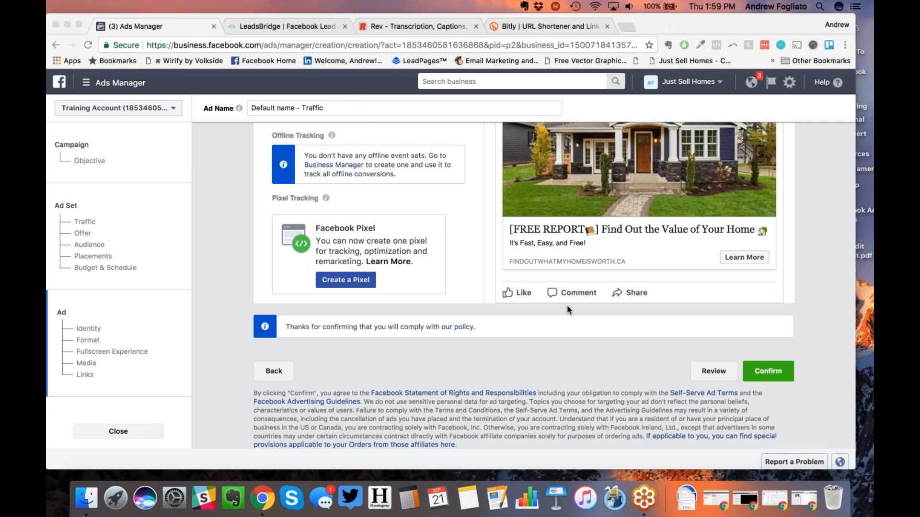
pyautogui.click(643, 366)
pyautogui.scroll(5, 643, 366)
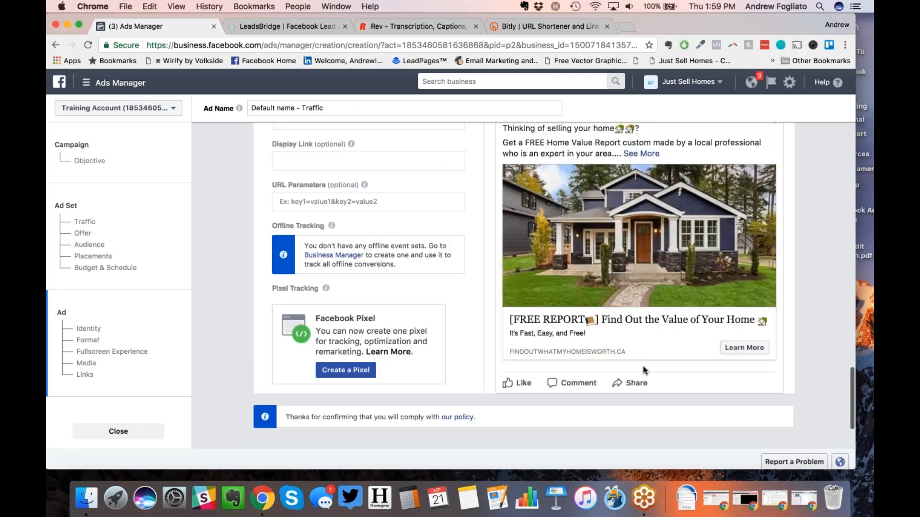
pyautogui.scroll(-2, 643, 366)
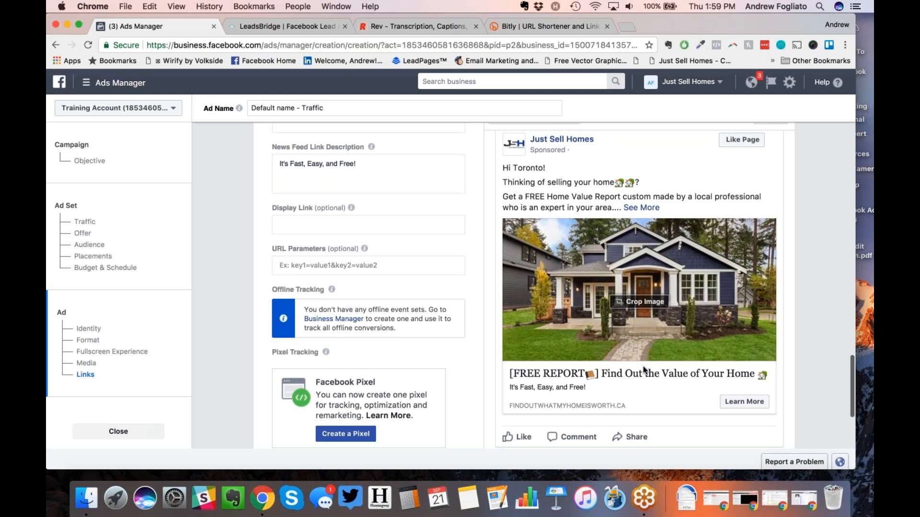
pyautogui.scroll(-3, 643, 366)
pyautogui.click(768, 372)
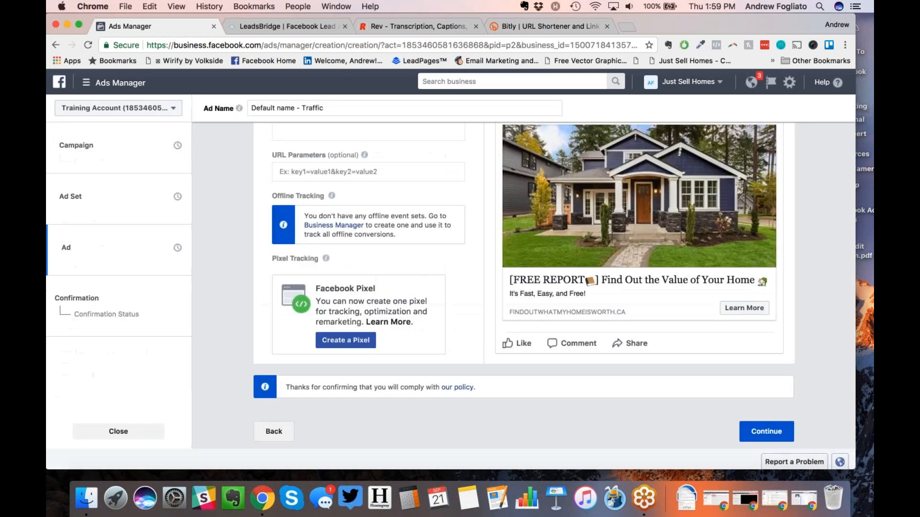
# Step: Return to the Ads list and select the 'Default name - Traffic' ad, showing Pending Review
pyautogui.click(765, 430)
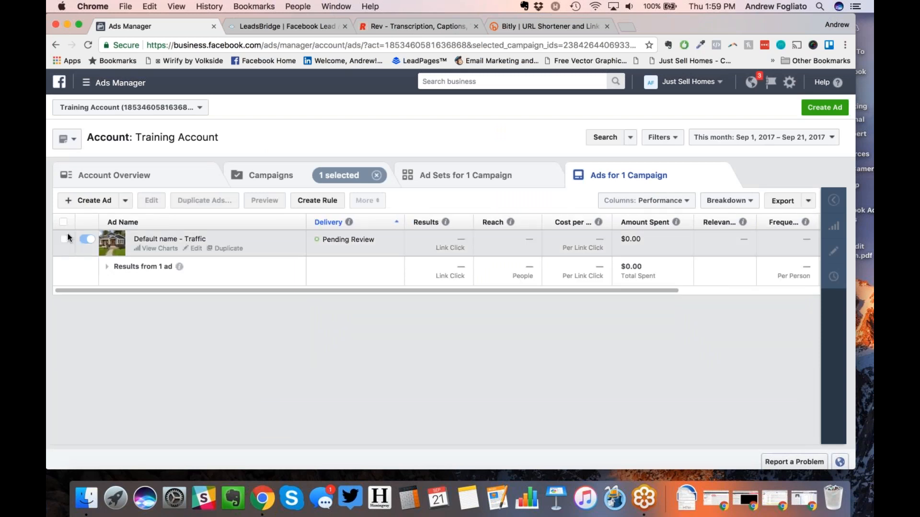
pyautogui.click(89, 240)
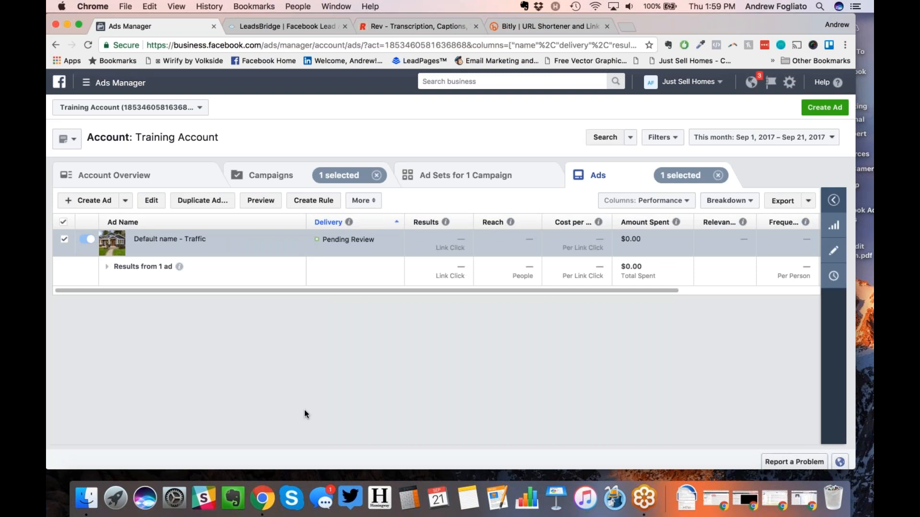
pyautogui.moveTo(320, 248)
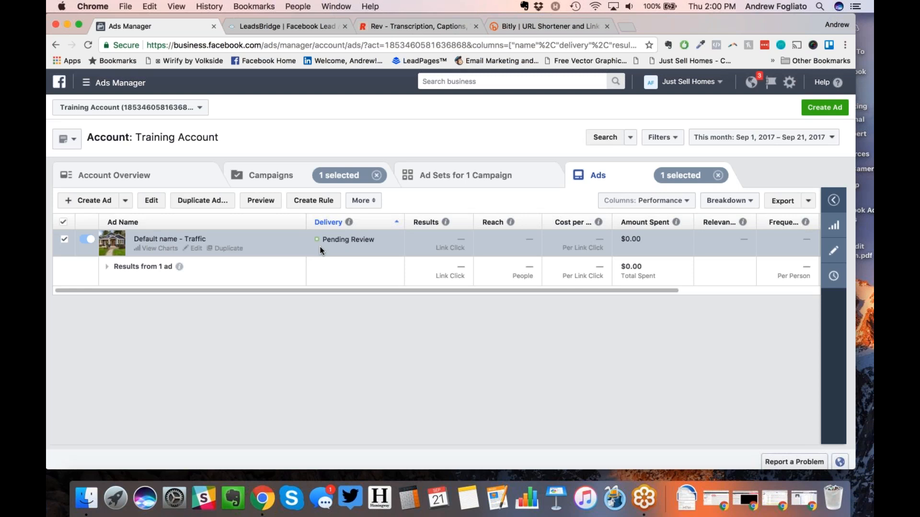
# Step: Refresh the page, switch off the Default name - Traffic ad, and go to the campaigns list
pyautogui.click(88, 45)
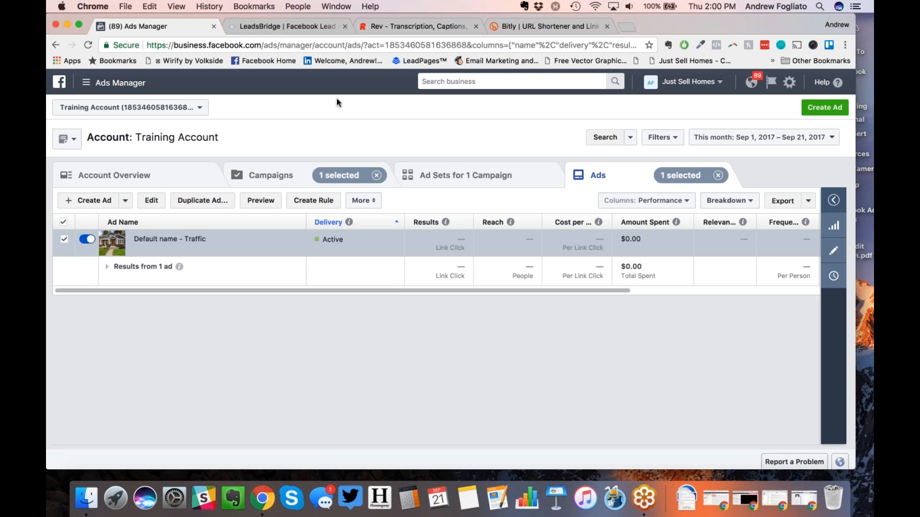
pyautogui.click(60, 238)
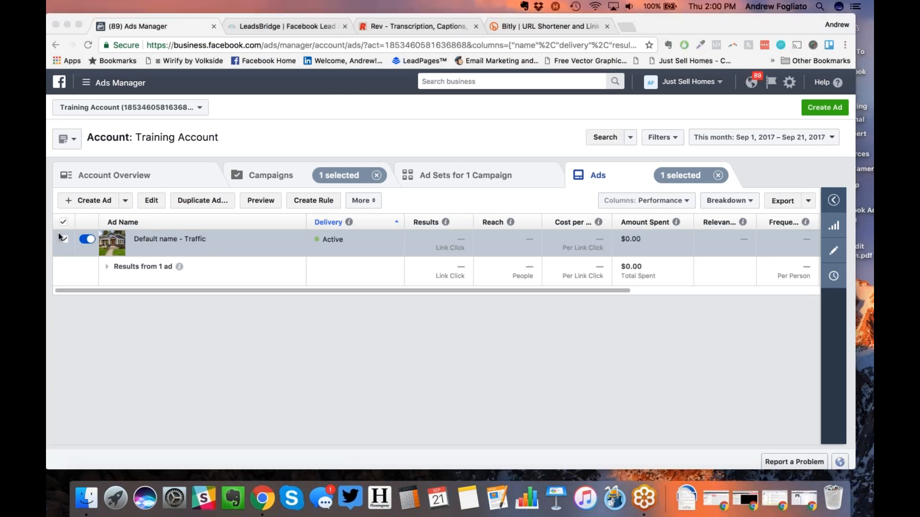
pyautogui.click(87, 239)
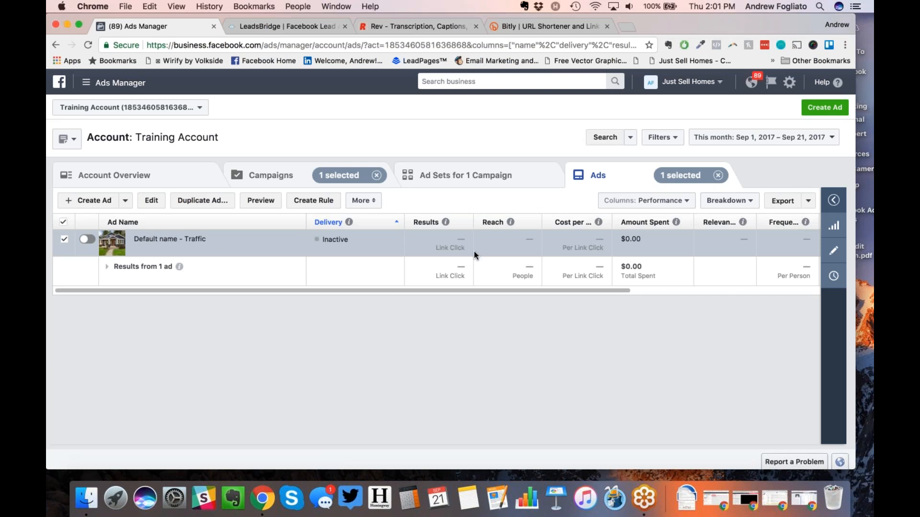
pyautogui.click(266, 173)
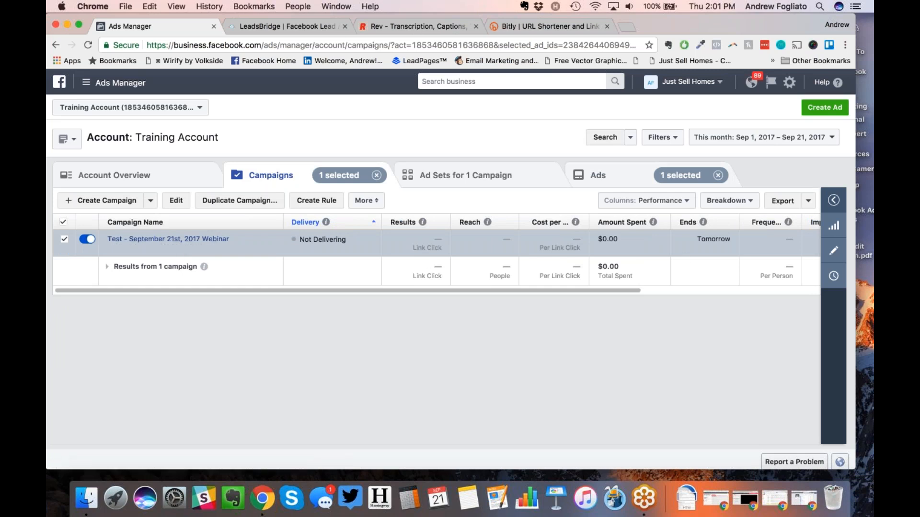
# Step: Confirm the Aurora - 30+ - Home Owners ad set is not delivering, then return to the ads list
pyautogui.hscroll(2, 669, 243)
pyautogui.hscroll(5, 669, 242)
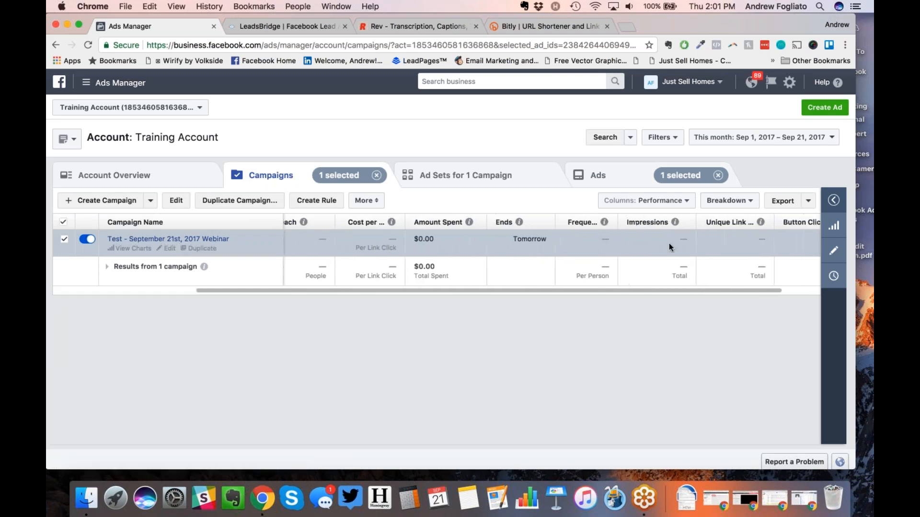
pyautogui.hscroll(-3, 669, 243)
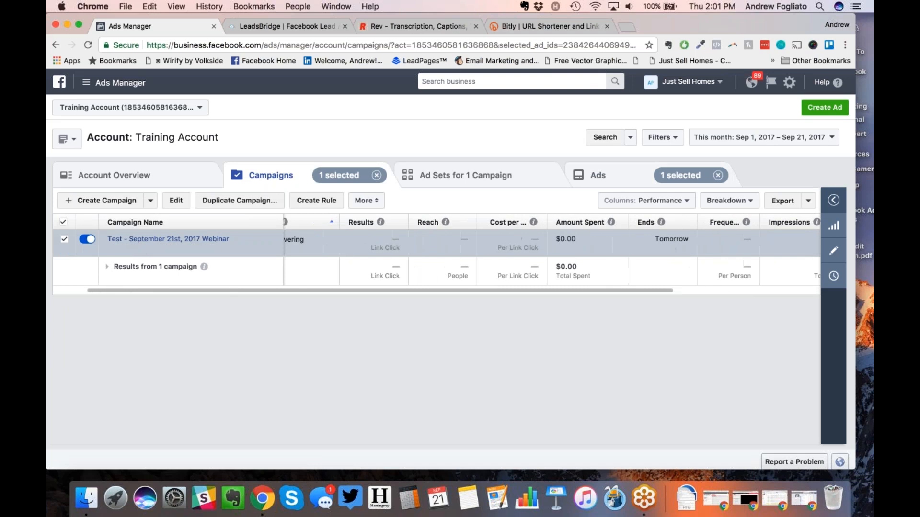
pyautogui.click(480, 174)
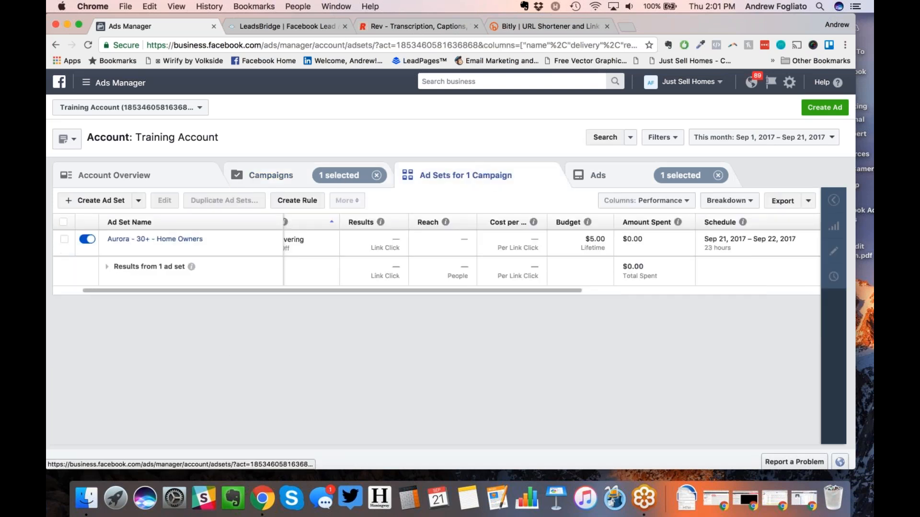
pyautogui.hscroll(-2, 370, 238)
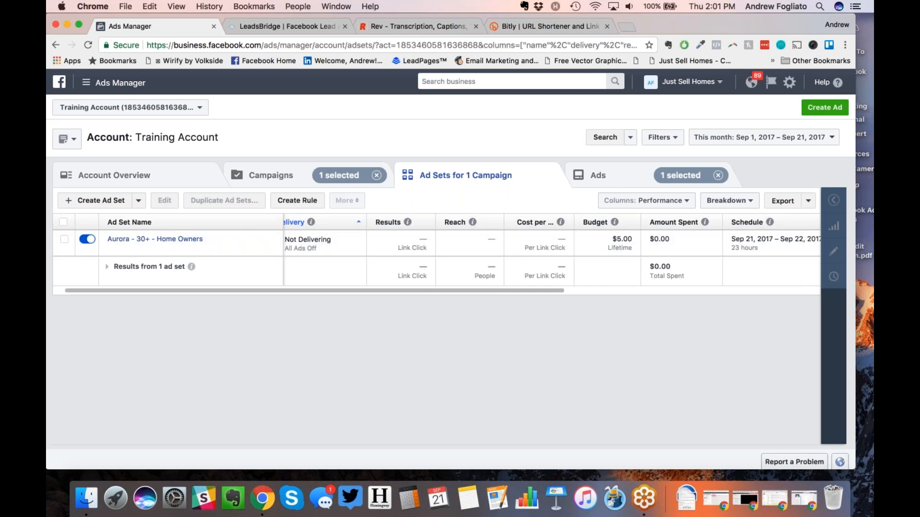
pyautogui.click(599, 177)
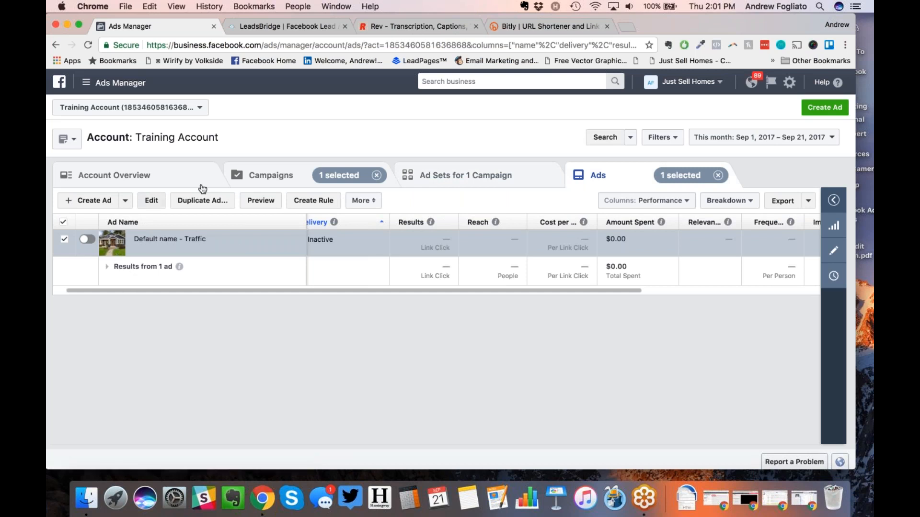
# Step: Duplicate the Default name - Traffic ad and open the copy for editing
pyautogui.click(205, 200)
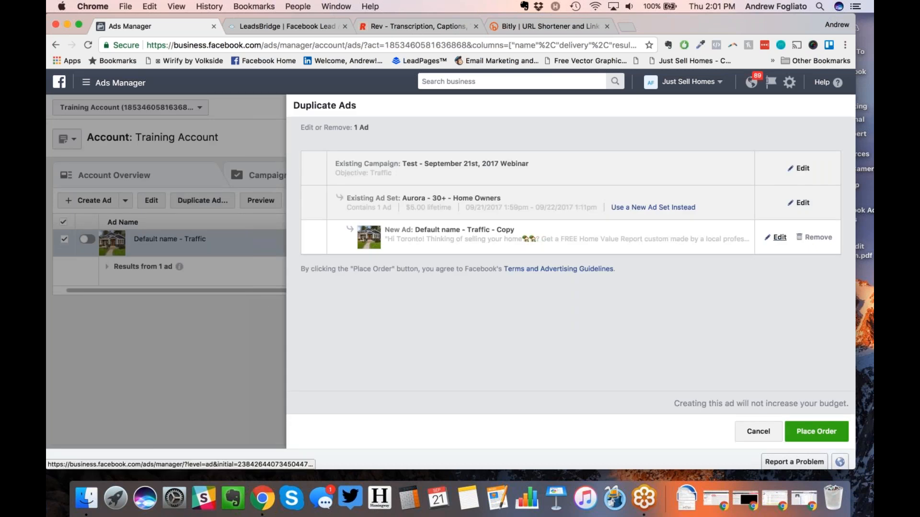
pyautogui.click(779, 237)
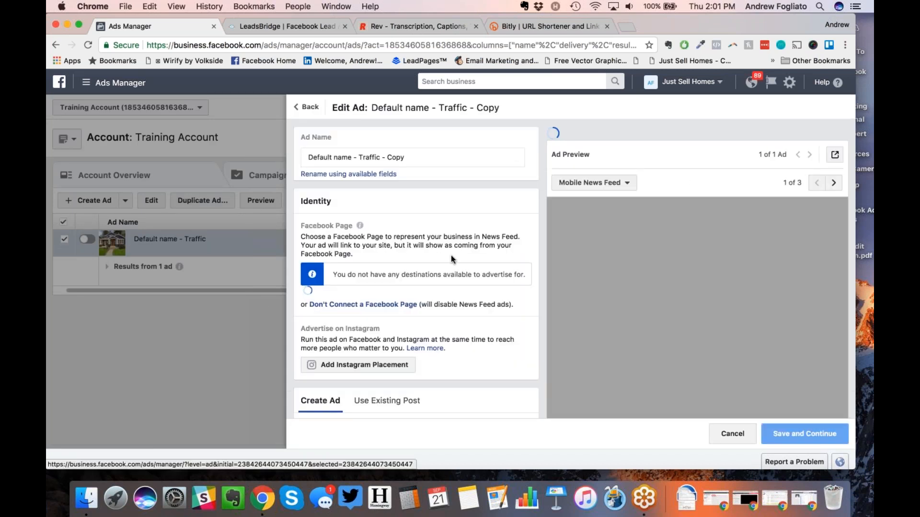
pyautogui.scroll(-10, 450, 255)
pyautogui.scroll(-5, 515, 269)
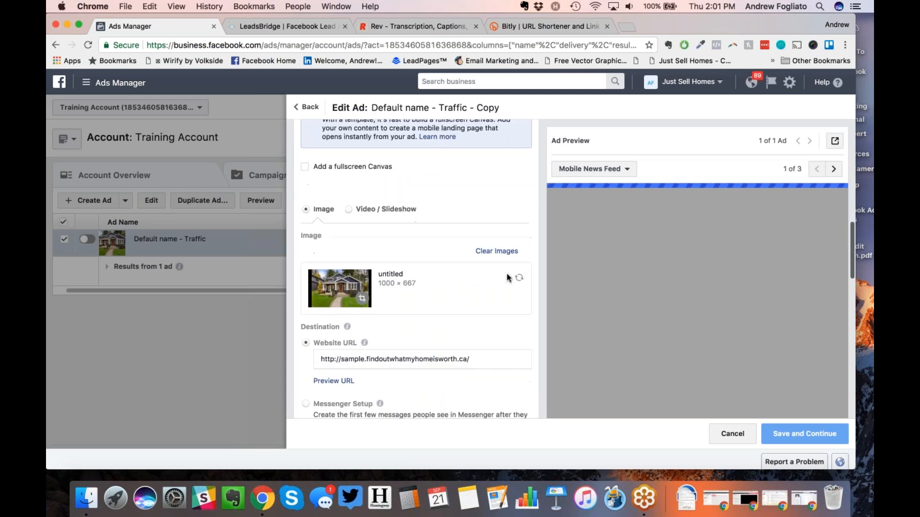
# Step: Replace the copy's image with the couple-holding-keys stock photo found by searching 'house'
pyautogui.click(517, 275)
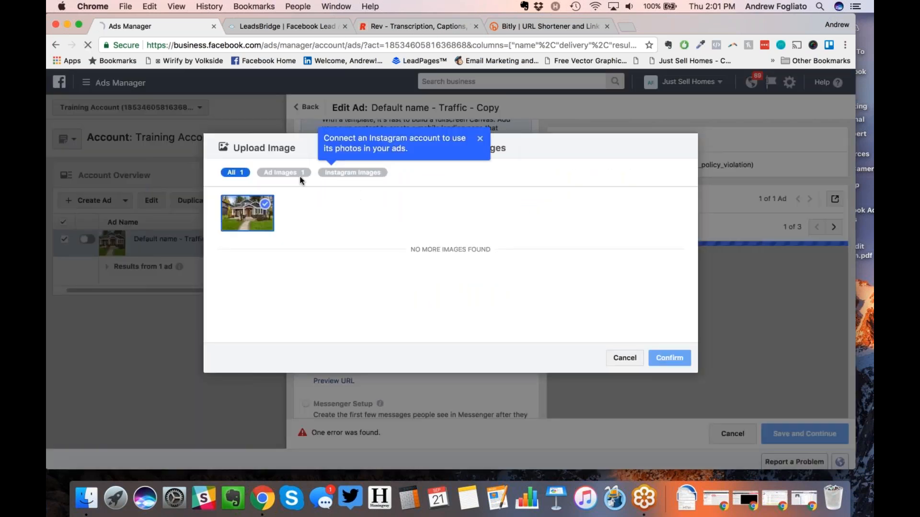
pyautogui.click(480, 138)
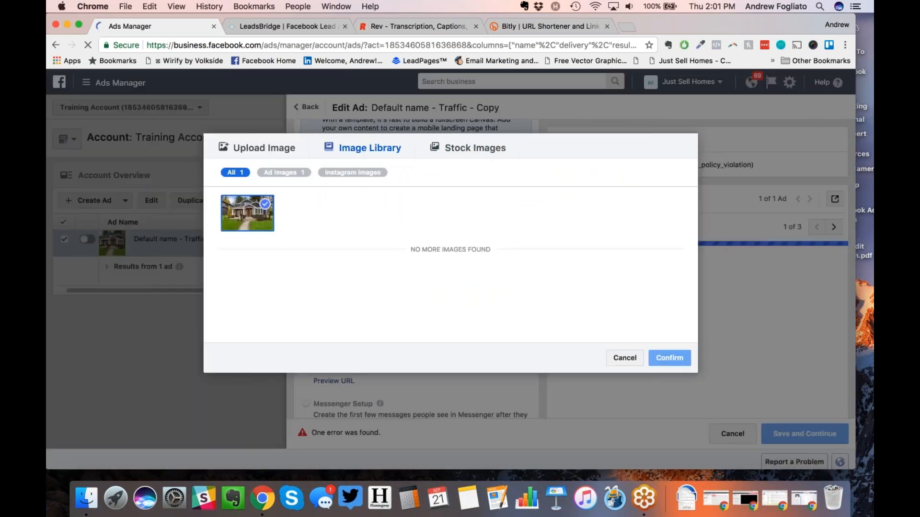
pyautogui.click(475, 149)
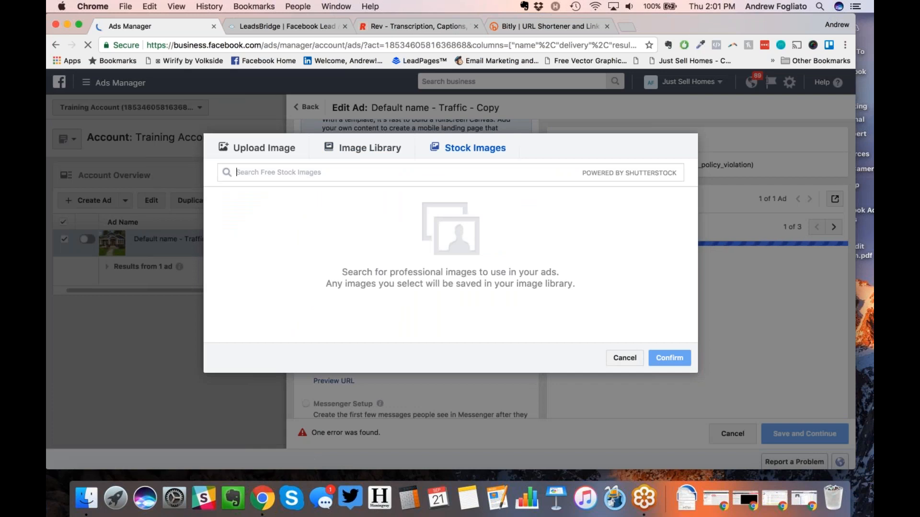
pyautogui.write('house')
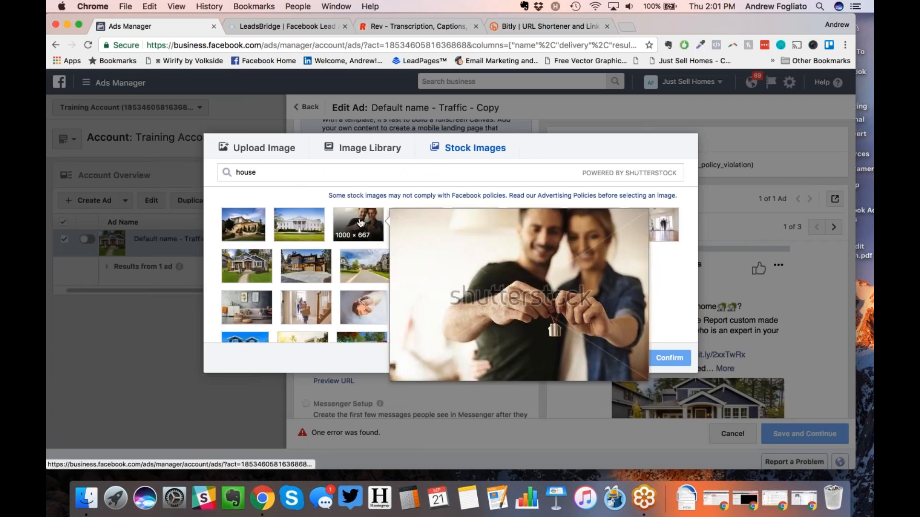
pyautogui.click(360, 222)
pyautogui.click(669, 358)
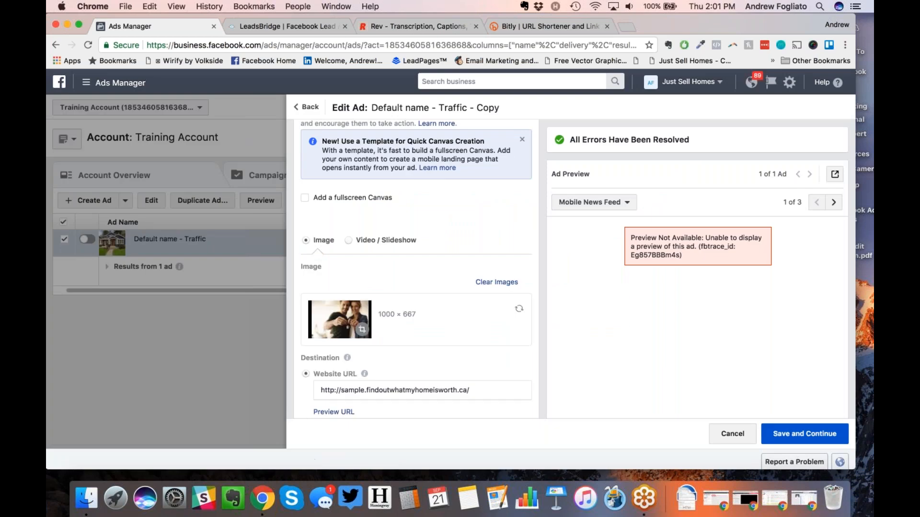
# Step: Crop the photo upward over the couple and save the copied ad
pyautogui.click(362, 330)
pyautogui.moveTo(403, 287); pyautogui.dragTo(404, 266)
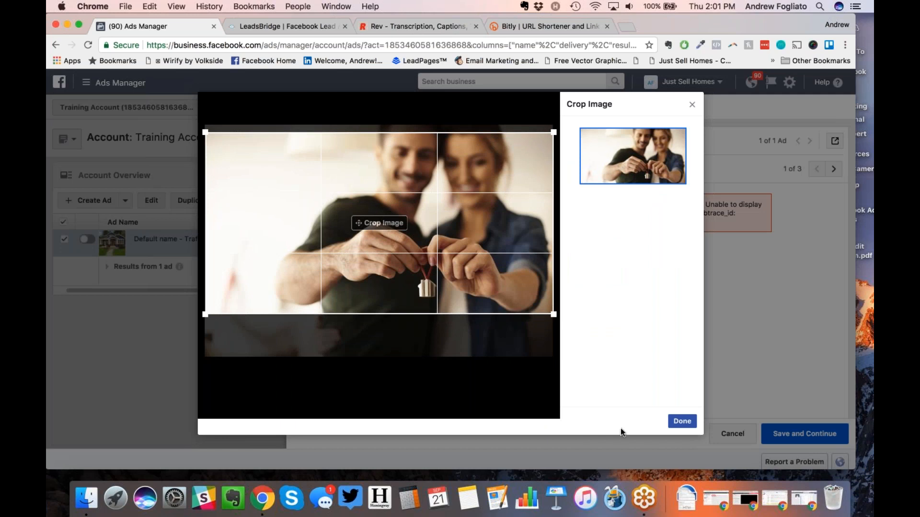
pyautogui.click(681, 421)
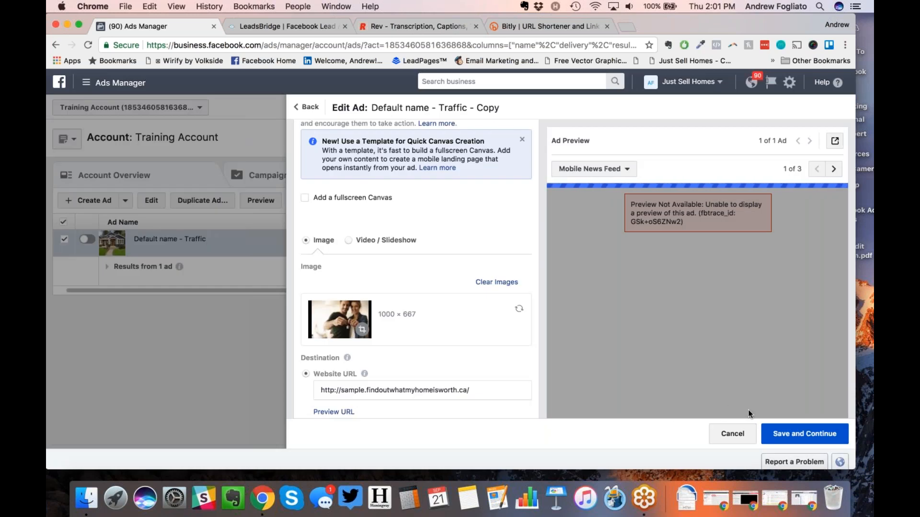
pyautogui.click(798, 434)
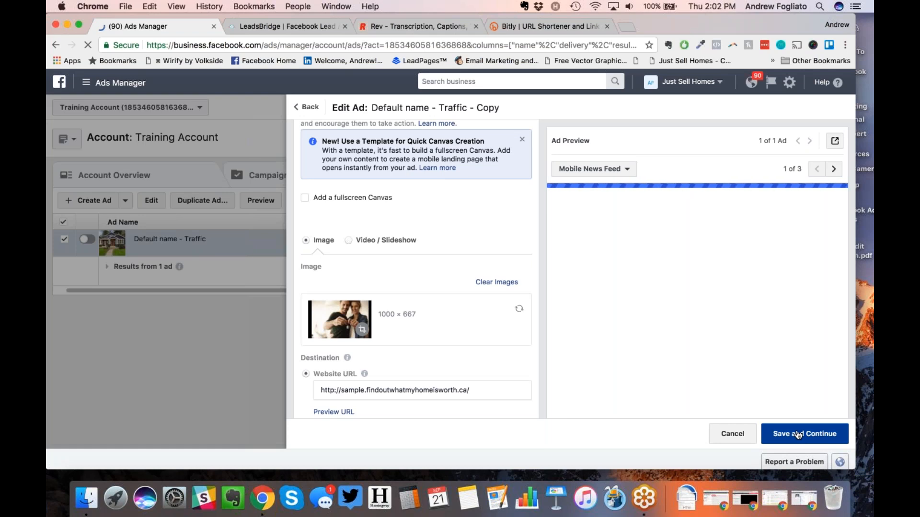
pyautogui.scroll(-2, 724, 337)
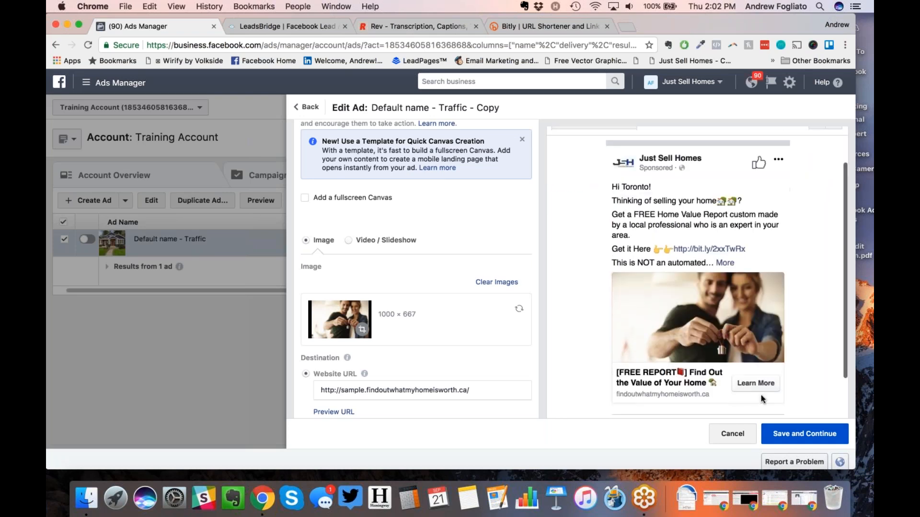
pyautogui.click(795, 435)
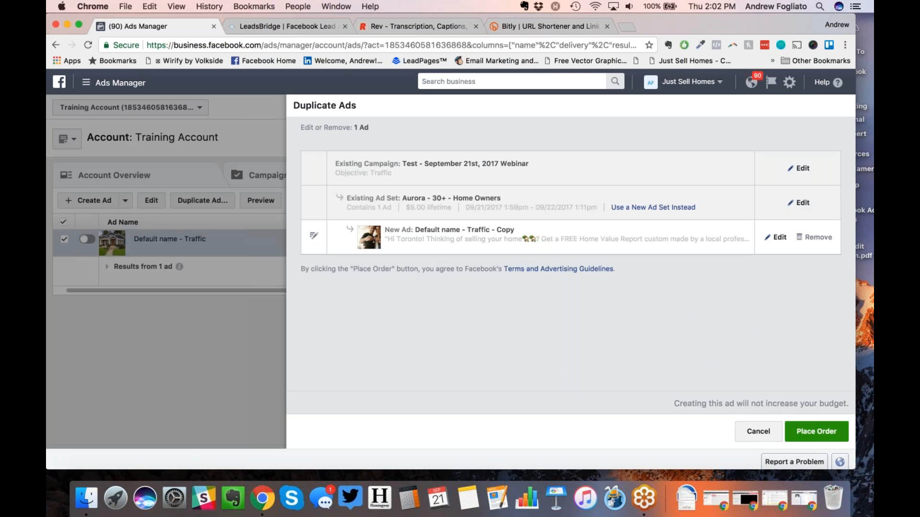
# Step: Place the order for the duplicated ad and view the ad sets, showing Aurora - 30+ - Home Owners Active
pyautogui.click(809, 433)
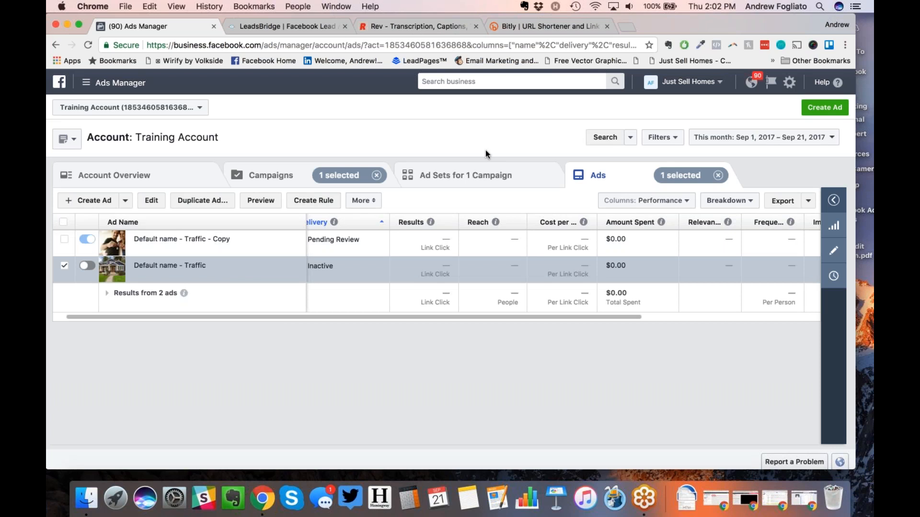
pyautogui.hotkey('ctrl', 'Right')
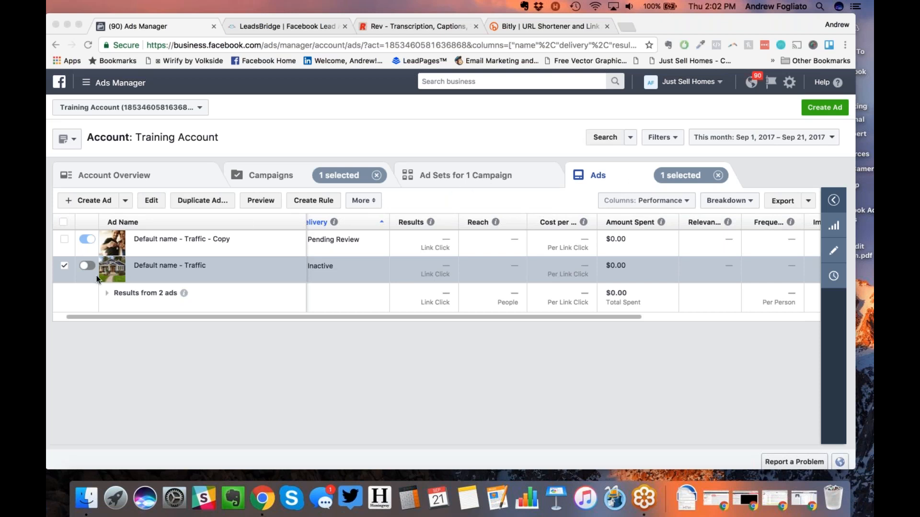
pyautogui.click(453, 176)
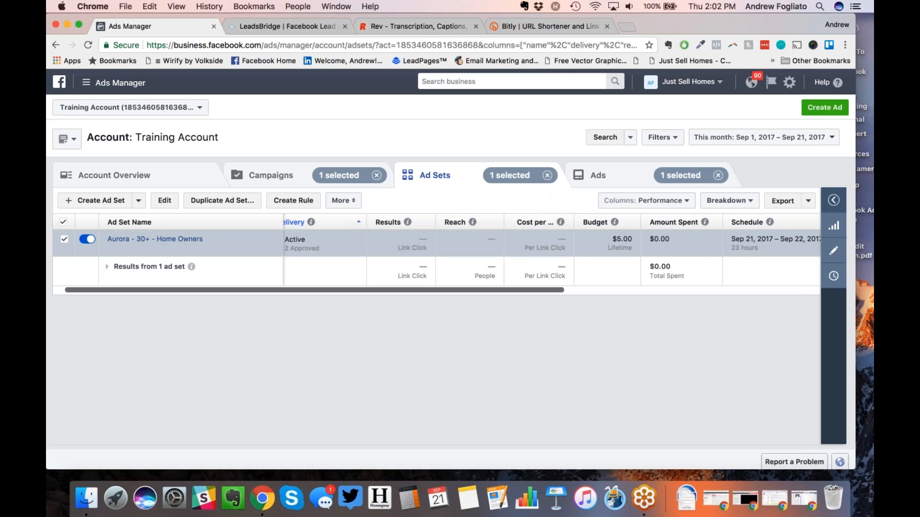
# Step: Show the campaigns list with the September 21st, 2017 Webinar campaign Active, ending Tomorrow
pyautogui.click(598, 176)
pyautogui.click(283, 177)
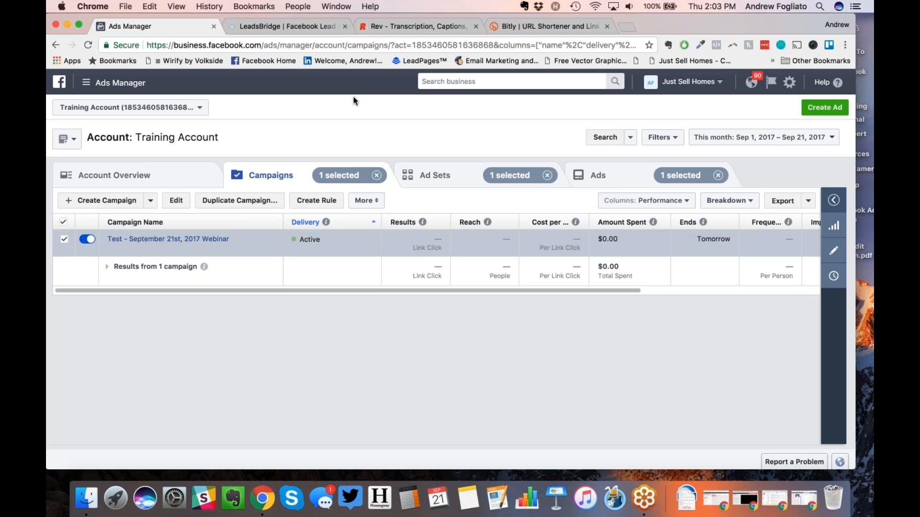
pyautogui.press('super+Tab')
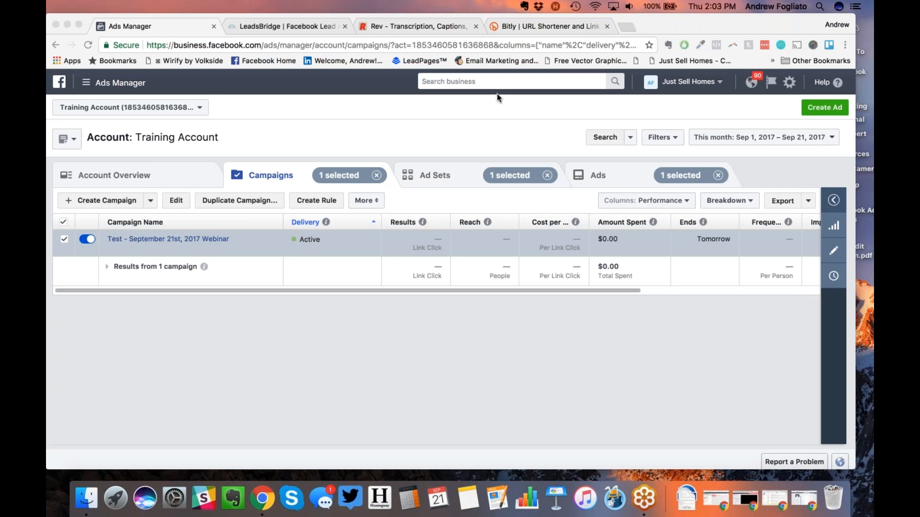
pyautogui.click(458, 116)
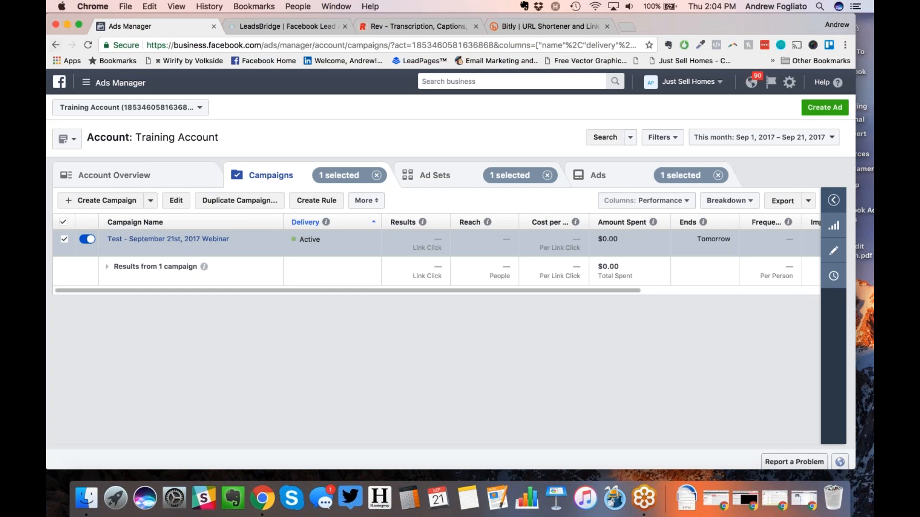
pyautogui.moveTo(109, 30); pyautogui.dragTo(117, 49)
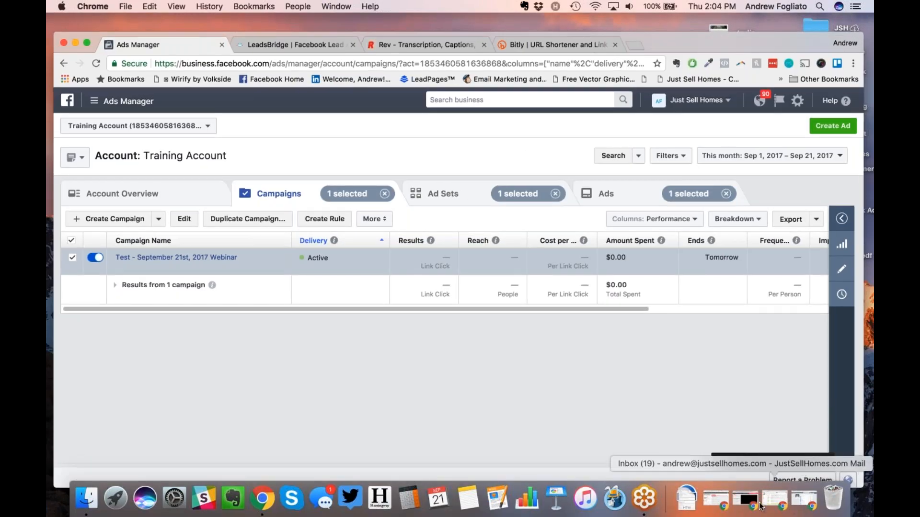
# Step: Restore Chrome and show the Early Bird Facebook Ads Course checkout page with its CA$397.00 total
pyautogui.click(803, 501)
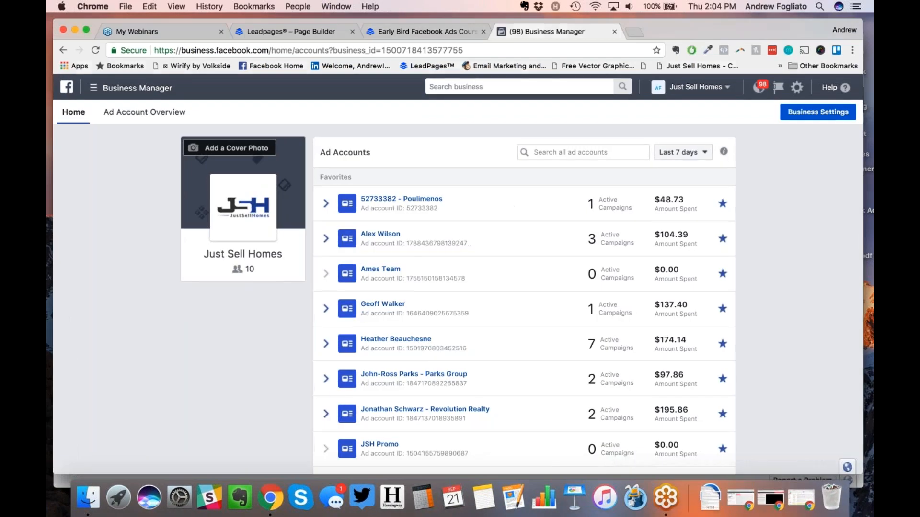
pyautogui.click(421, 31)
pyautogui.click(335, 51)
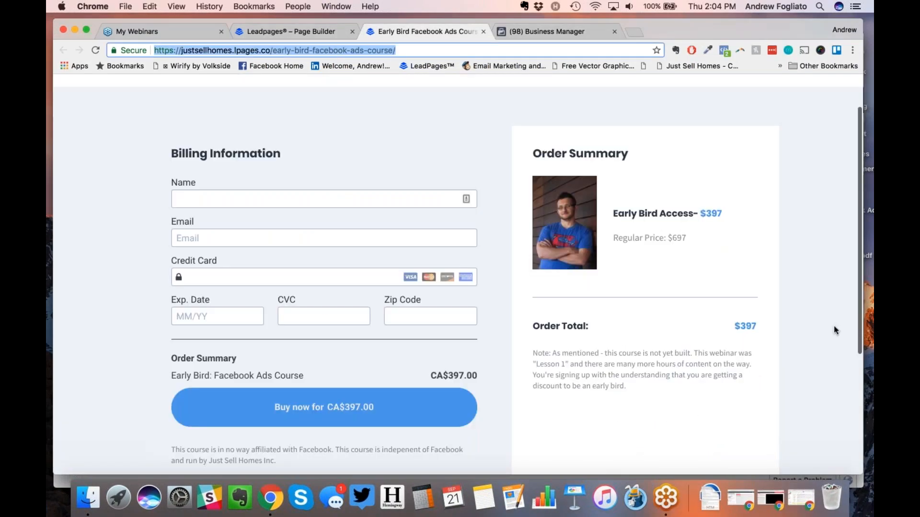
pyautogui.click(689, 371)
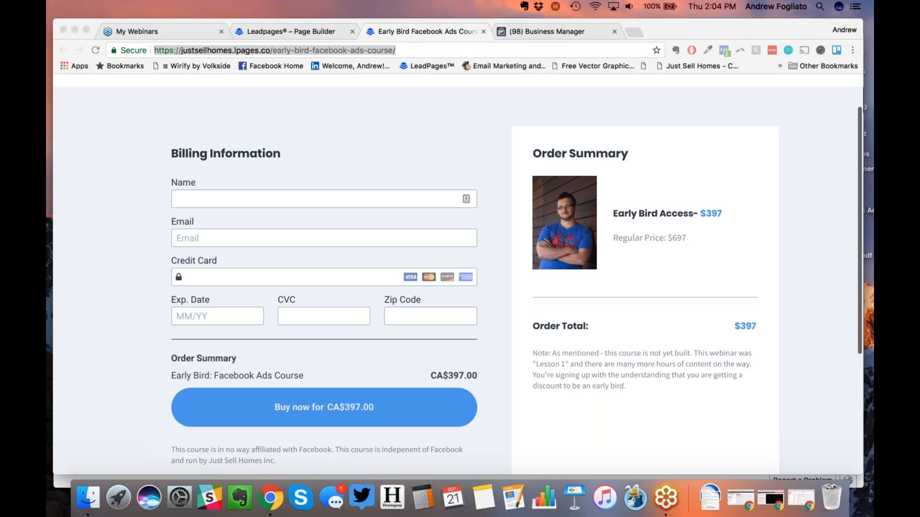